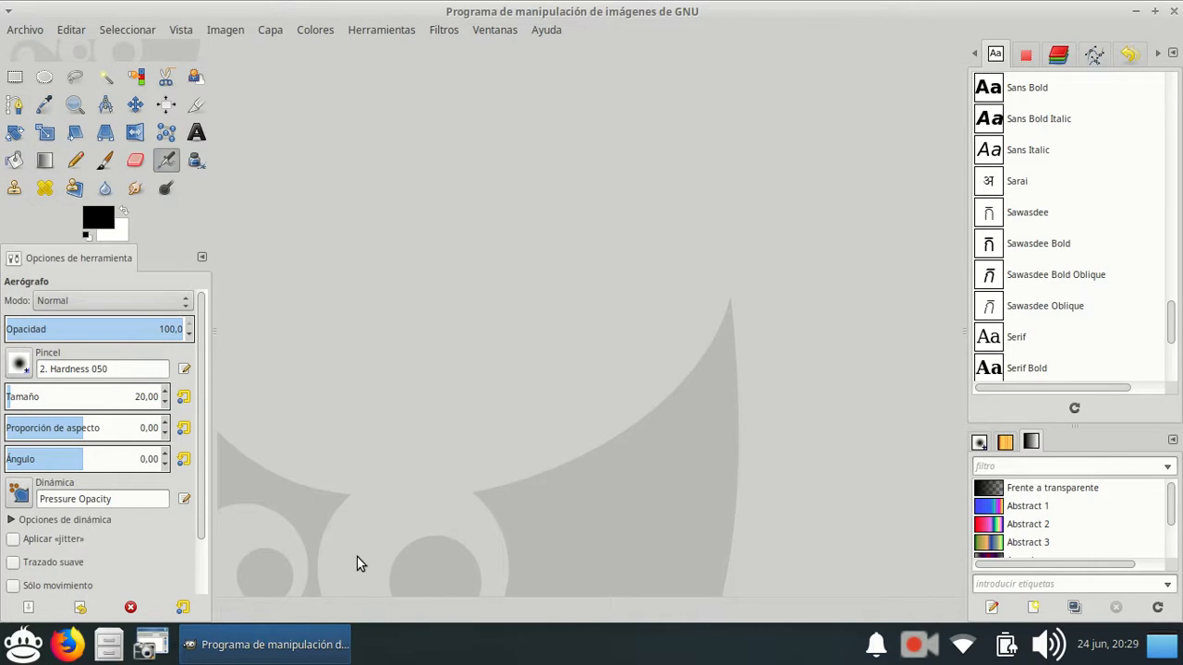
pyautogui.click(1108, 644)
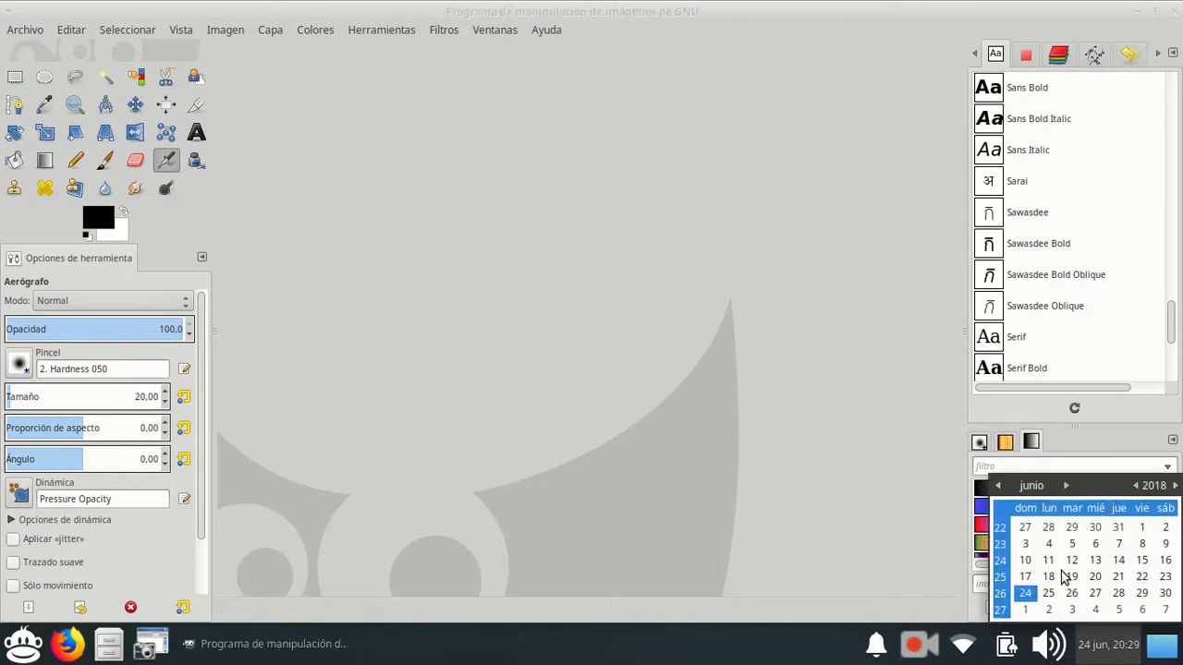
pyautogui.click(847, 440)
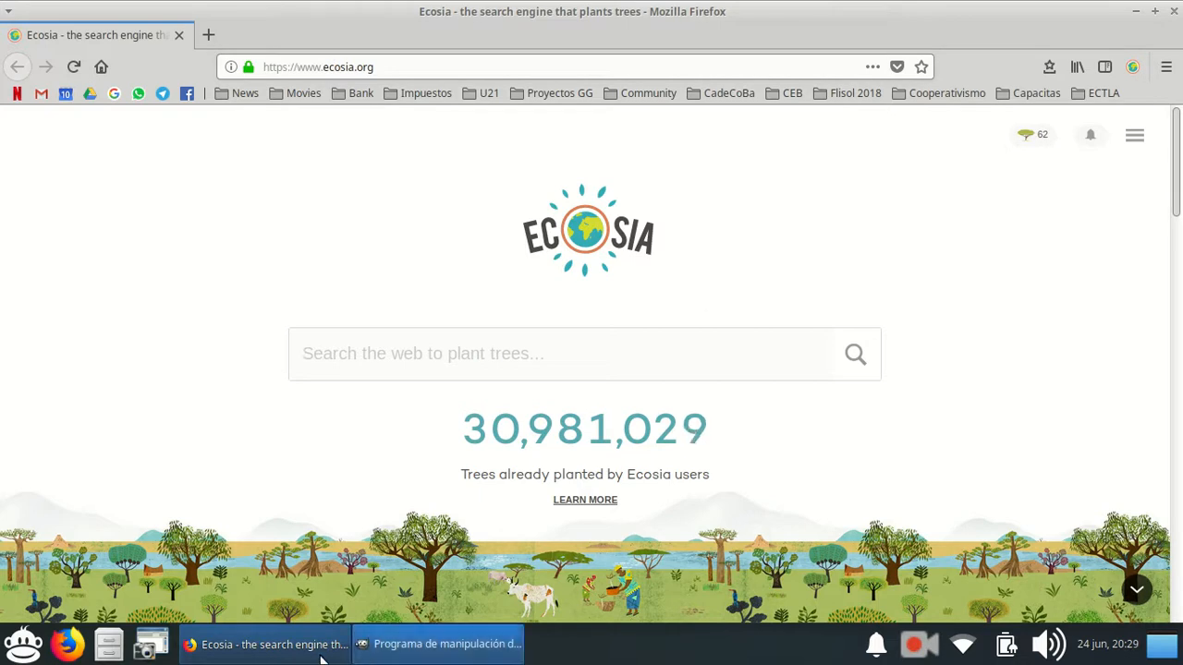
pyautogui.click(379, 651)
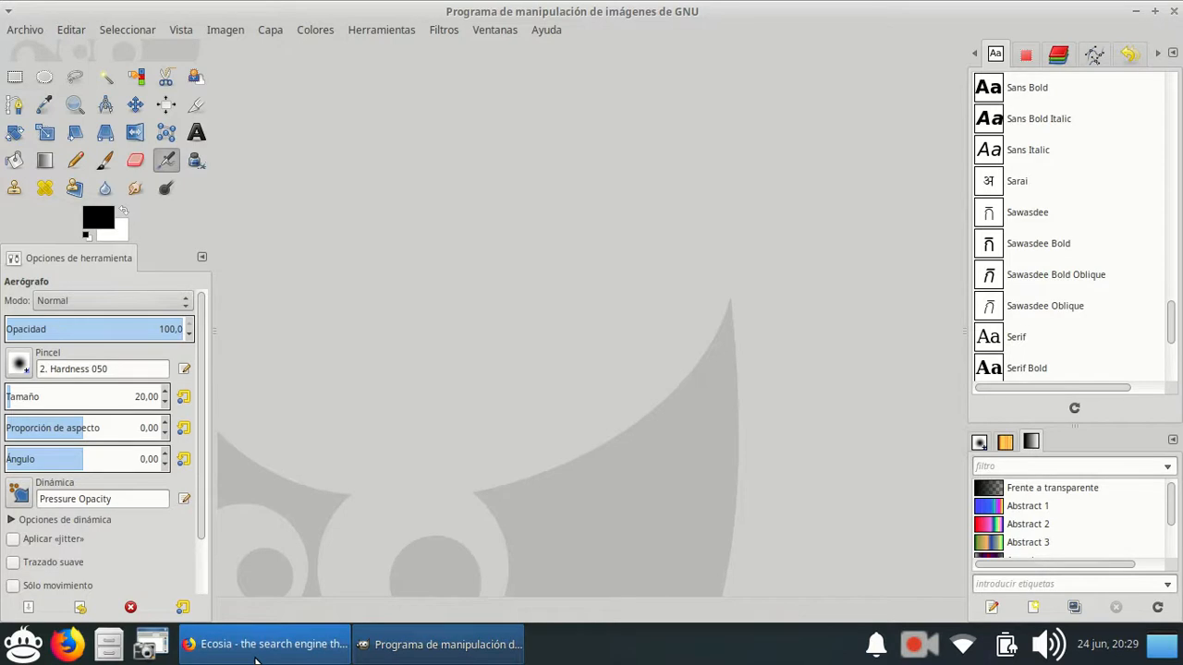
# Switch to Firefox and open the pixabay.com website.
pyautogui.click(256, 656)
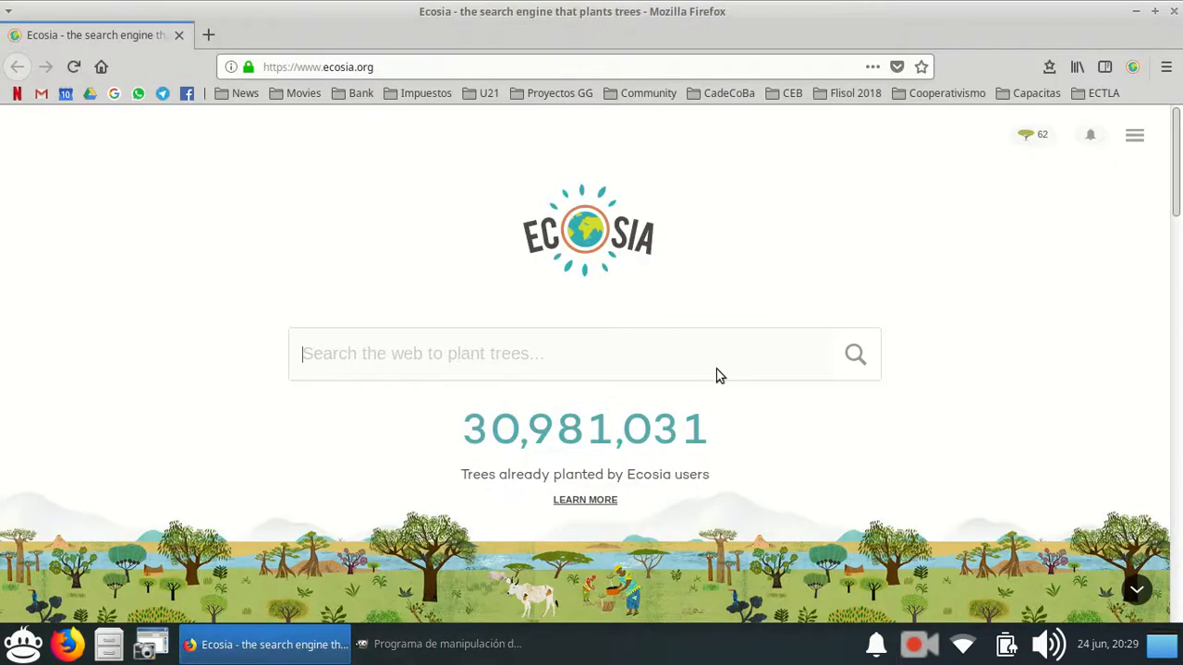
pyautogui.click(542, 65)
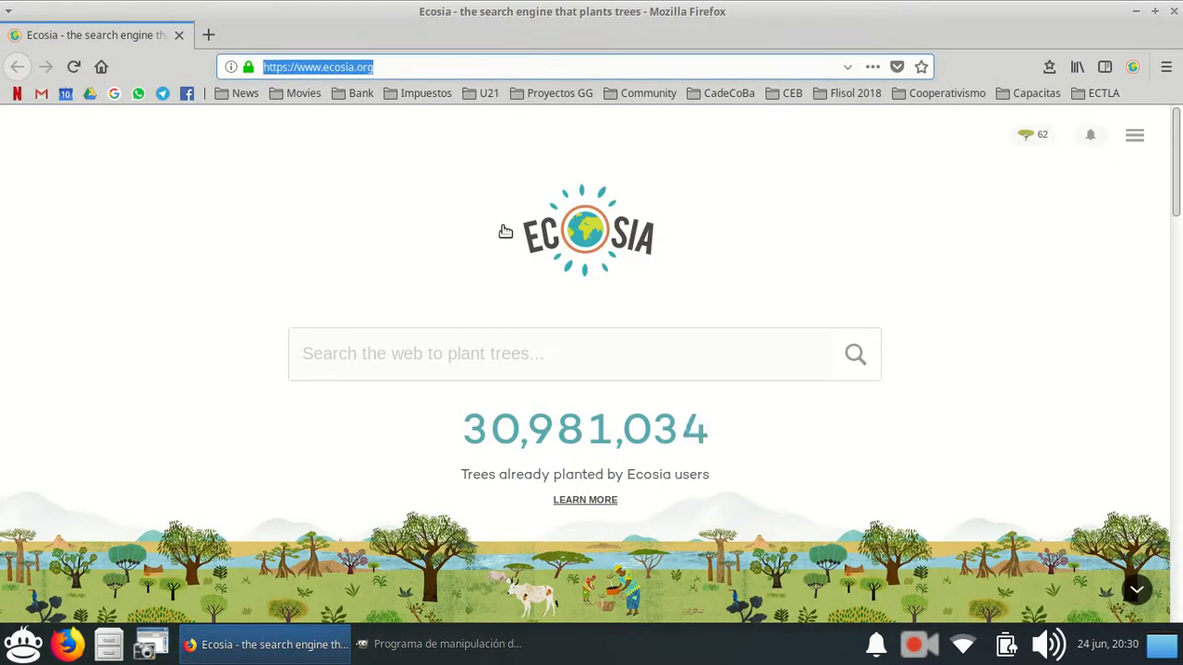
pyautogui.write('pi')
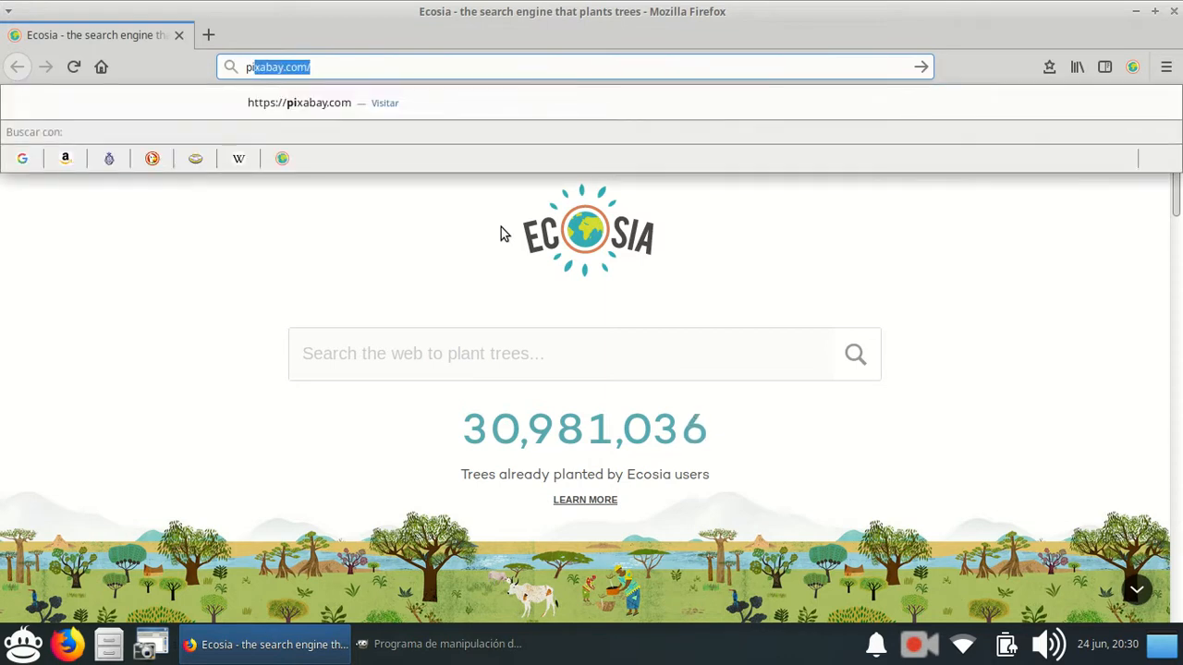
pyautogui.write('xa')
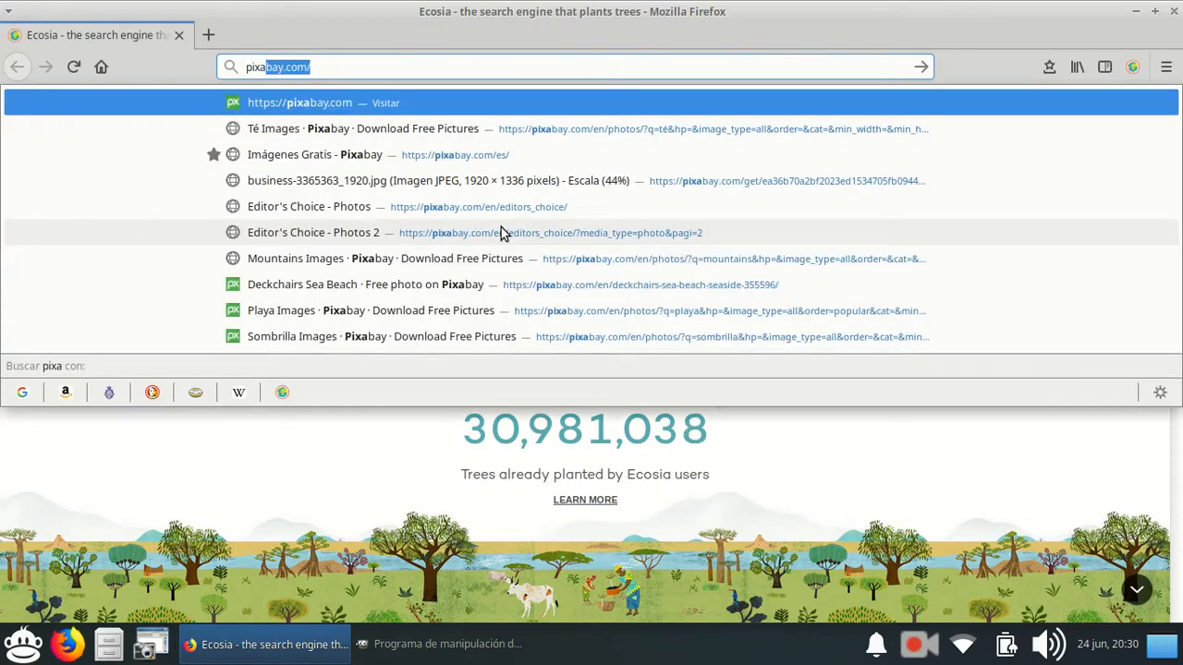
pyautogui.press('Return')
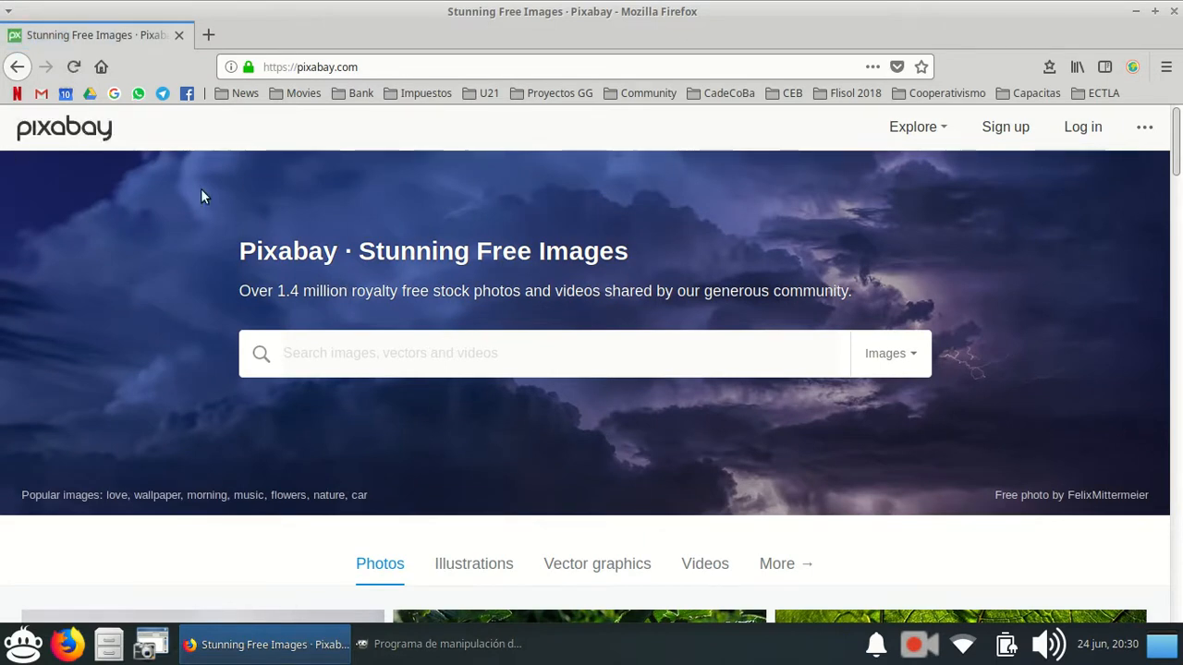
# Search Pixabay for "casa" images.
pyautogui.scroll(-6, 245, 351)
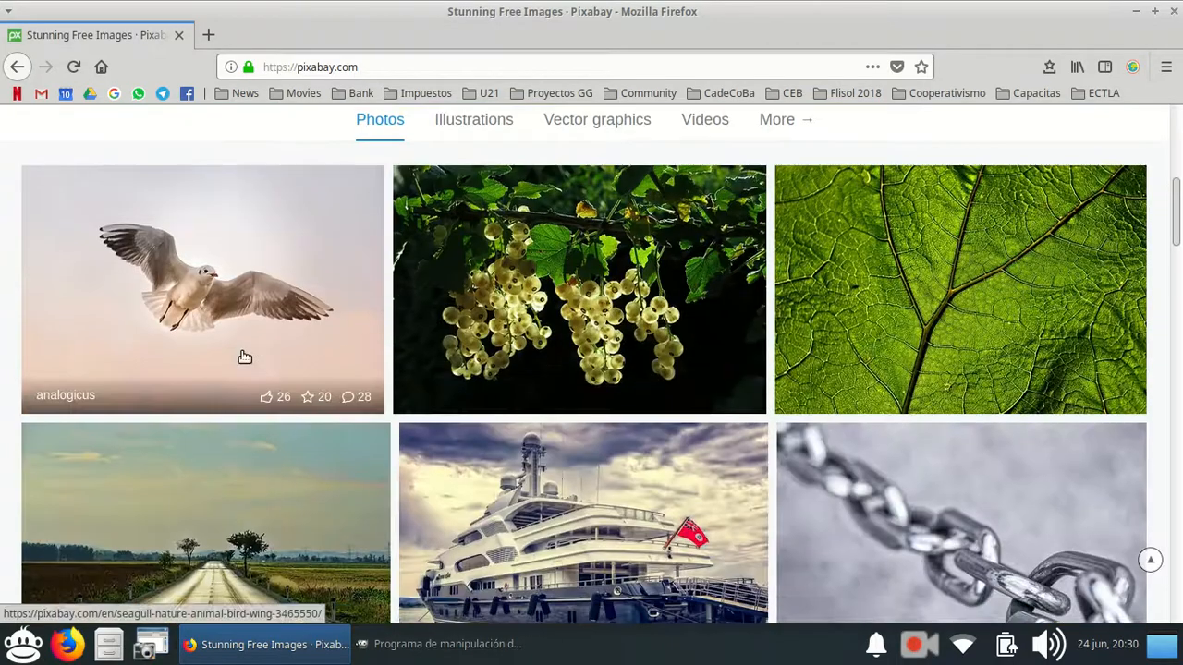
pyautogui.scroll(-3, 245, 355)
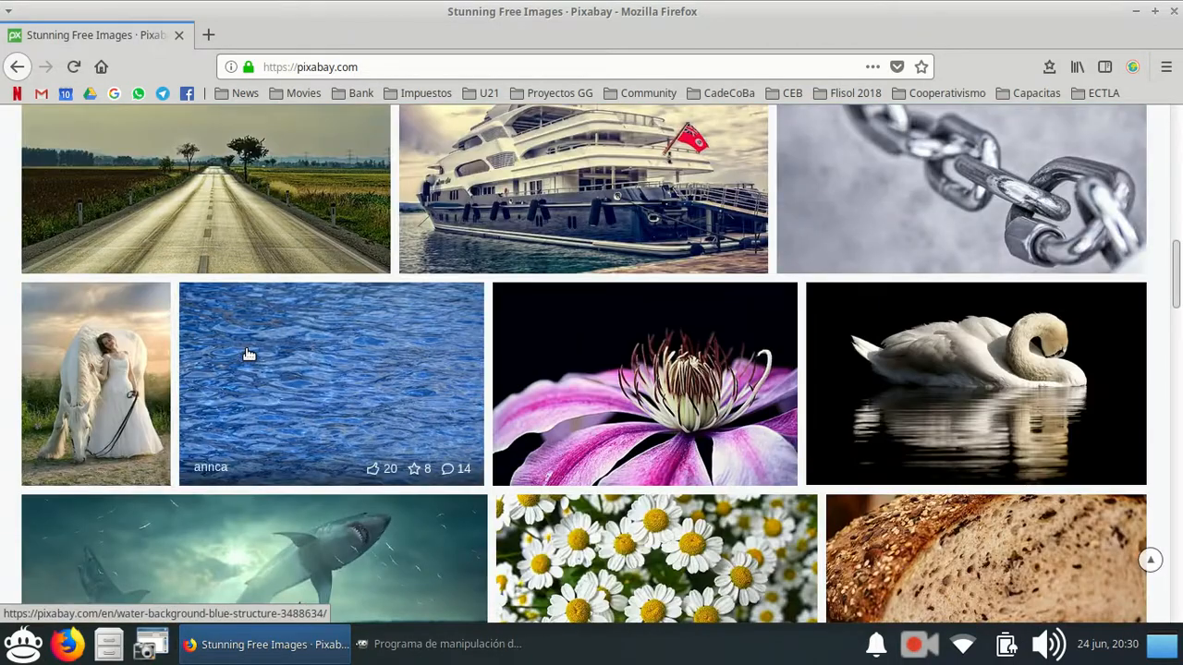
pyautogui.scroll(1, 247, 353)
pyautogui.scroll(6, 248, 354)
pyautogui.write('c')
pyautogui.press('Return')
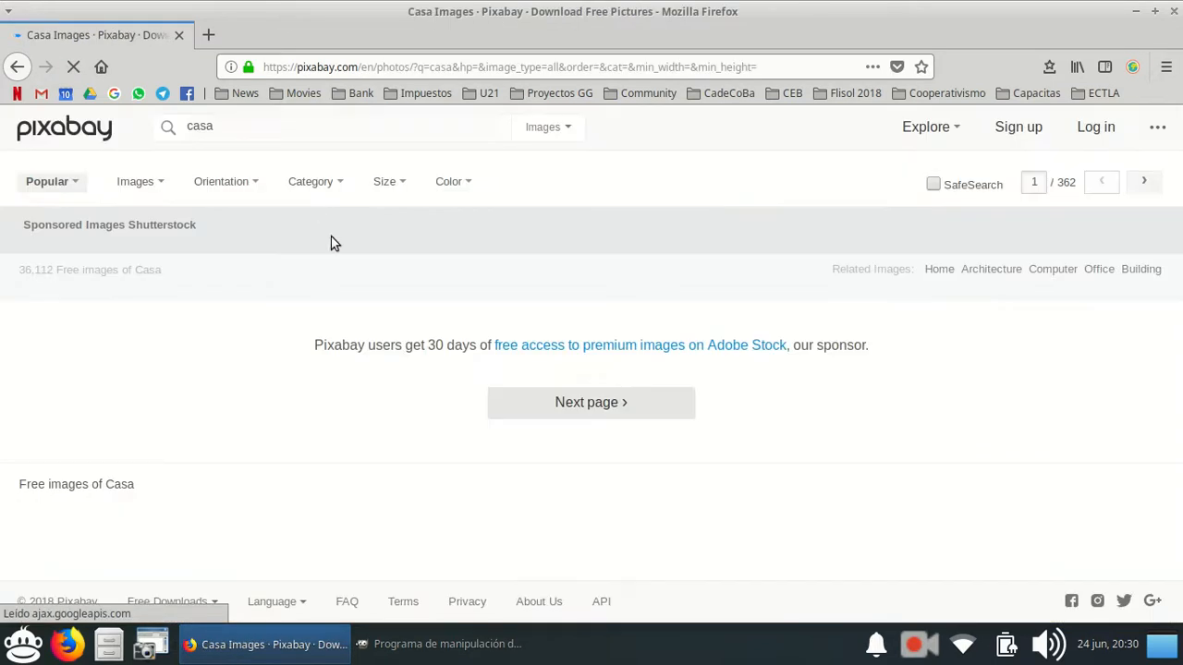
# Find the lakeside stone boat house photo in the search results and open its page.
pyautogui.scroll(-3, 402, 404)
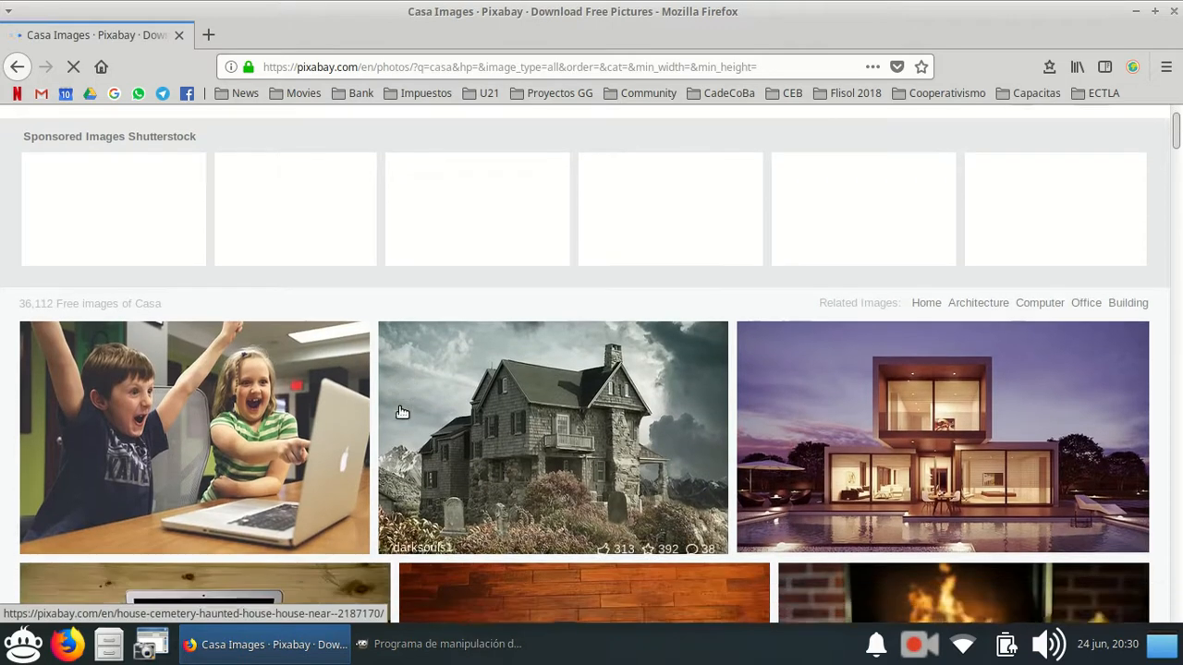
pyautogui.scroll(-3, 397, 410)
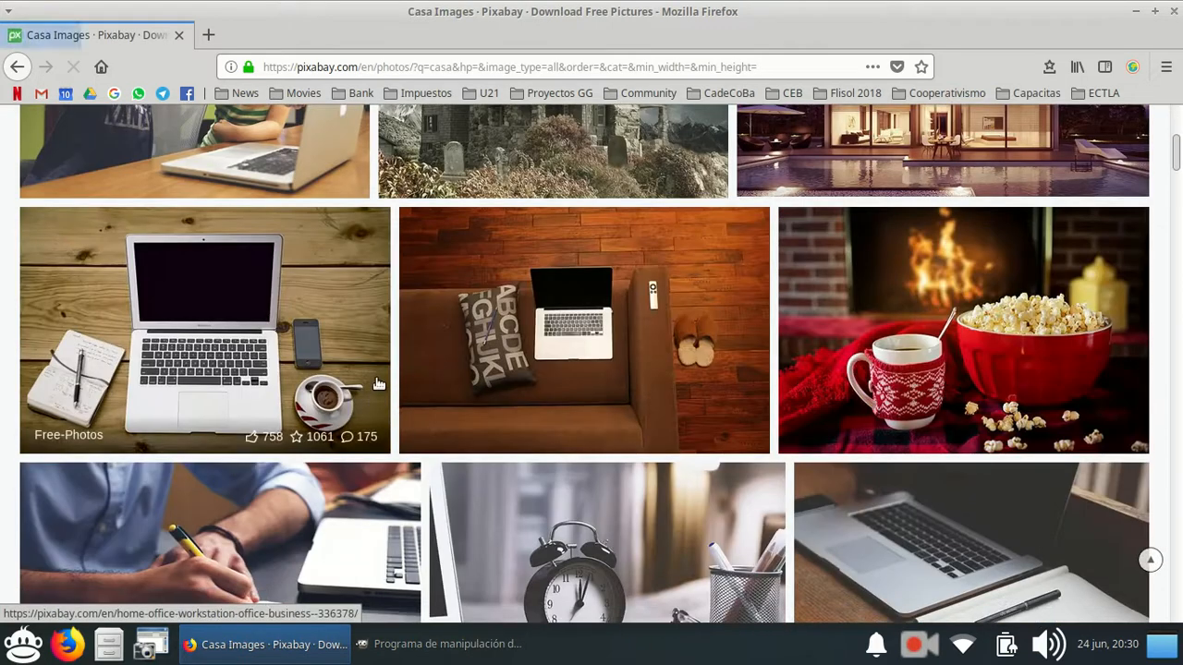
pyautogui.scroll(-9, 379, 384)
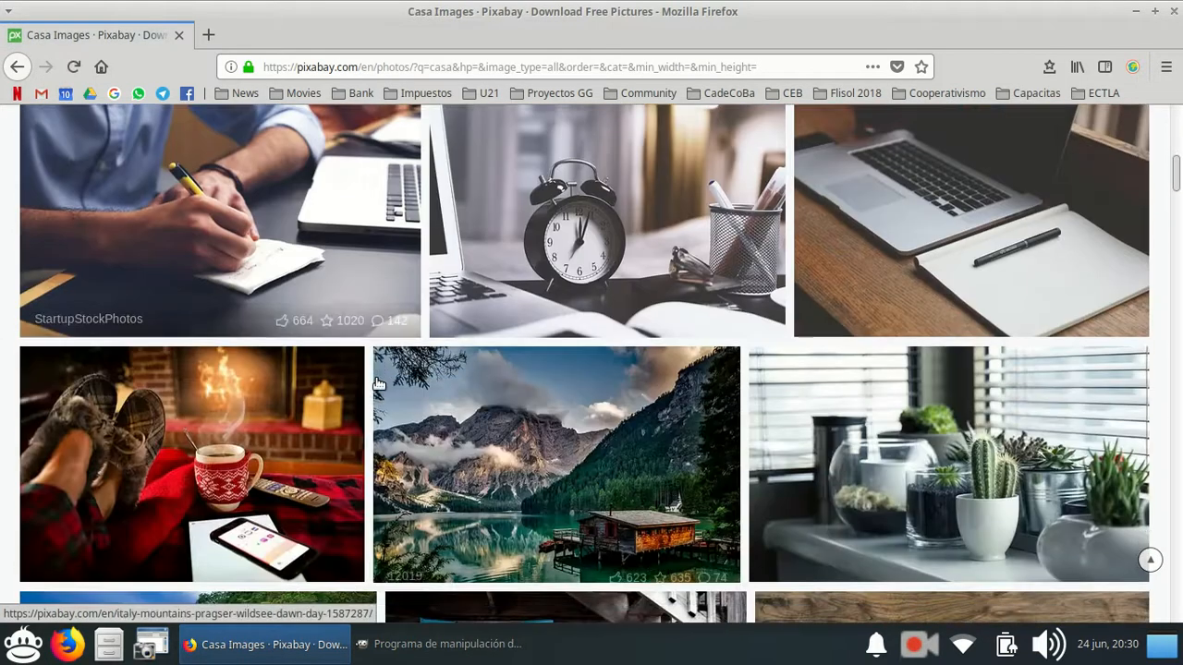
pyautogui.scroll(-4, 374, 382)
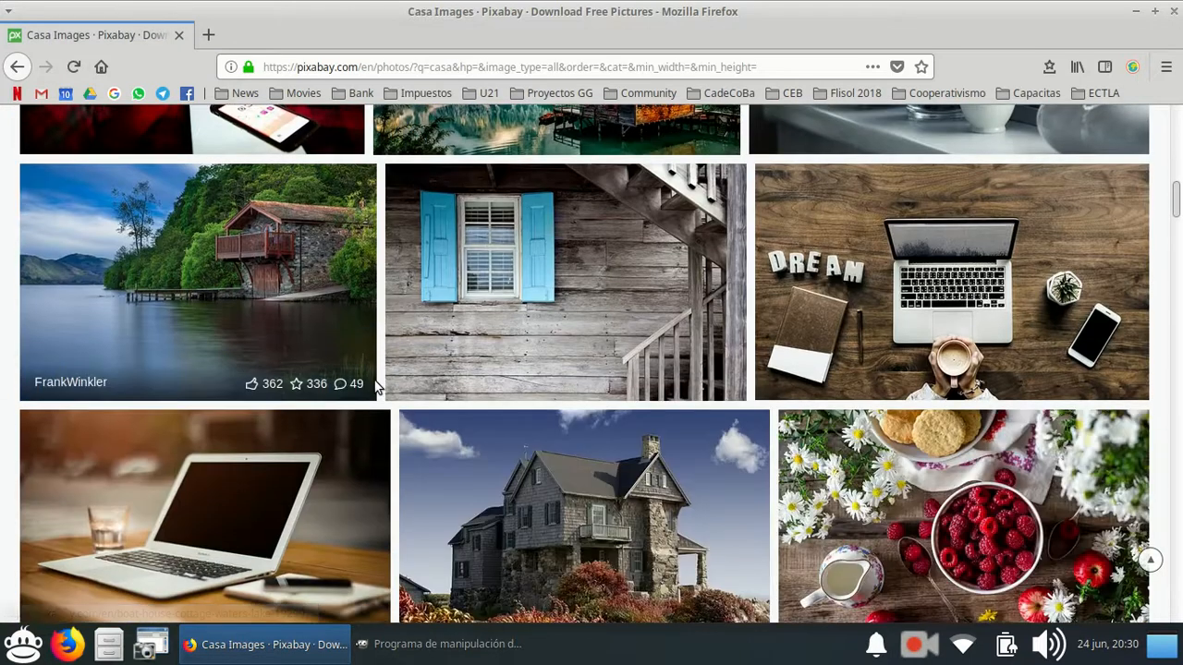
pyautogui.scroll(-1, 369, 374)
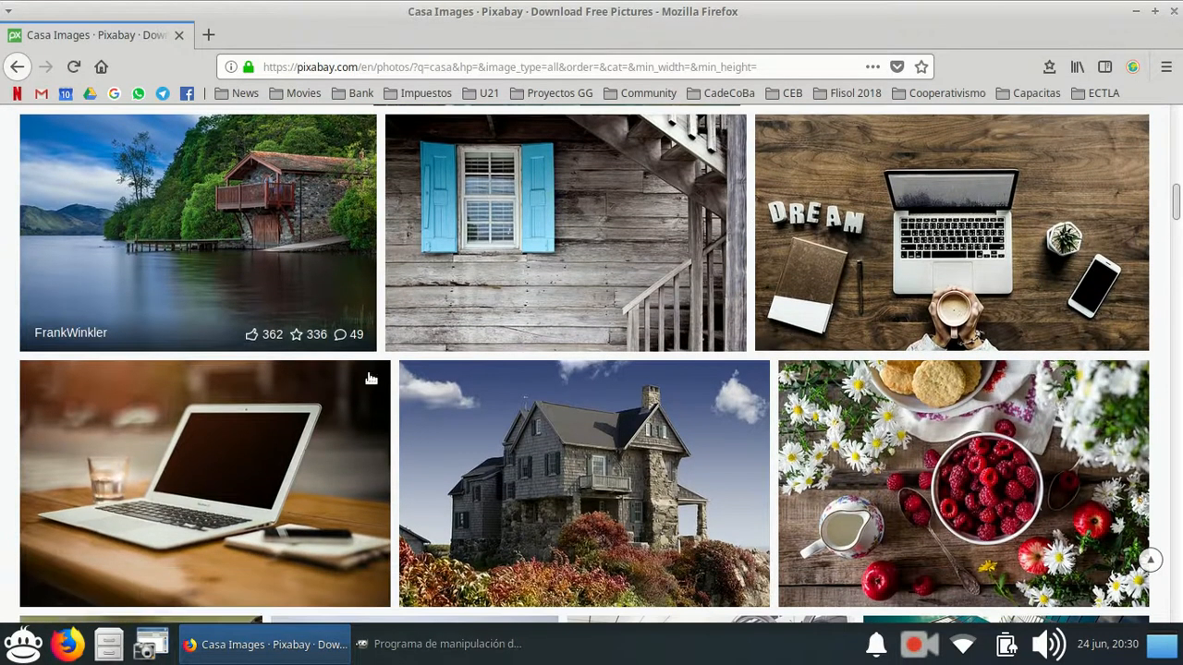
pyautogui.click(252, 224)
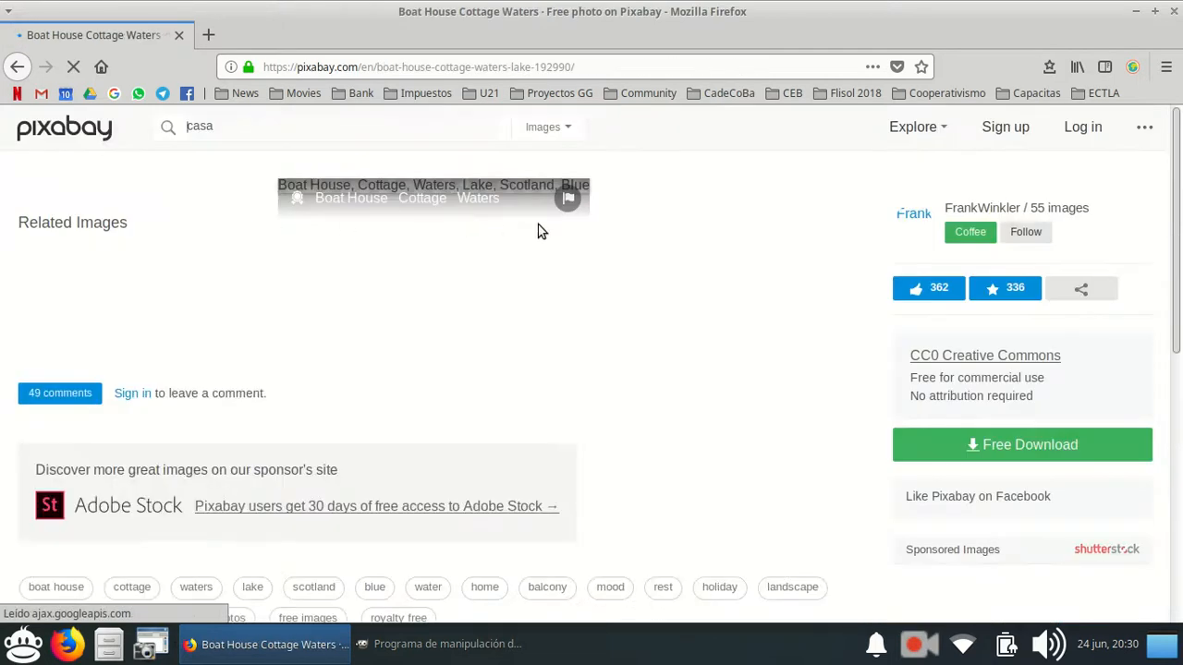
# Copy the boat house photo from its page to the clipboard.
pyautogui.scroll(-3, 573, 300)
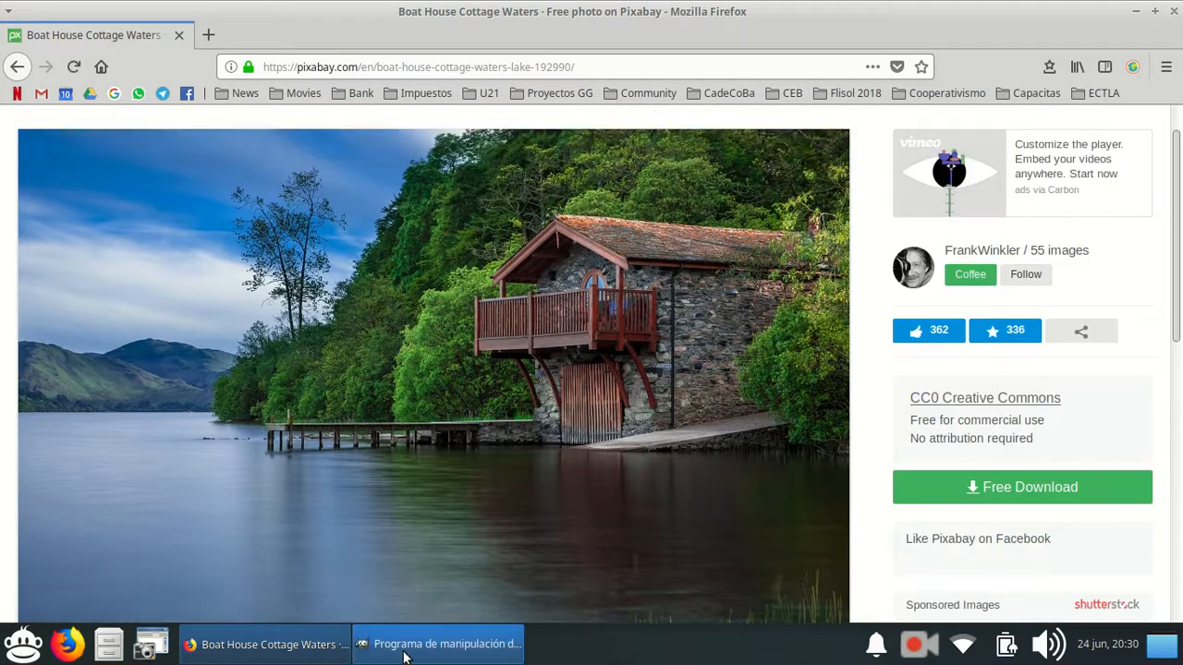
pyautogui.scroll(-1, 305, 462)
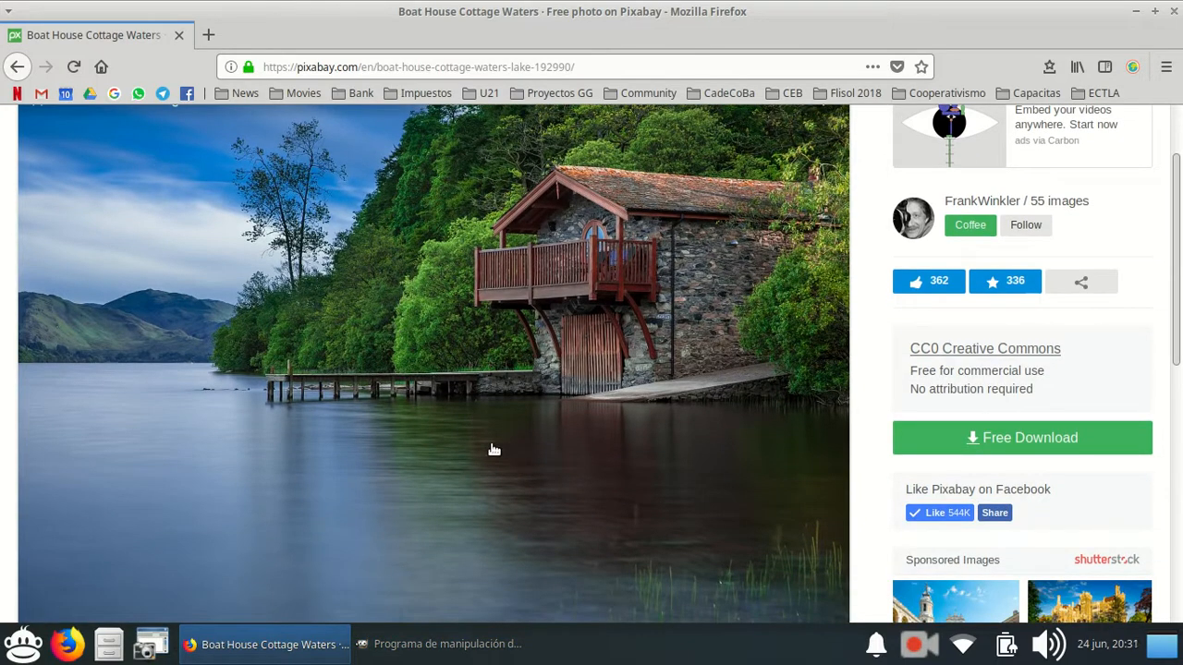
pyautogui.click(434, 644)
pyautogui.click(268, 643)
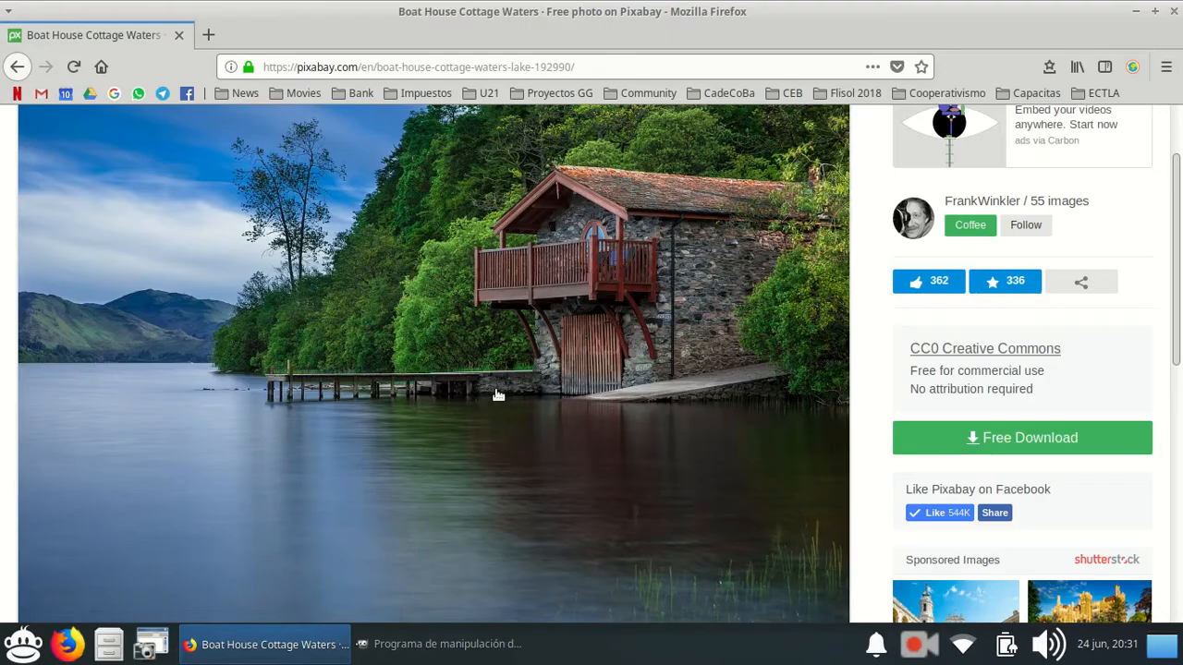
pyautogui.scroll(1, 552, 324)
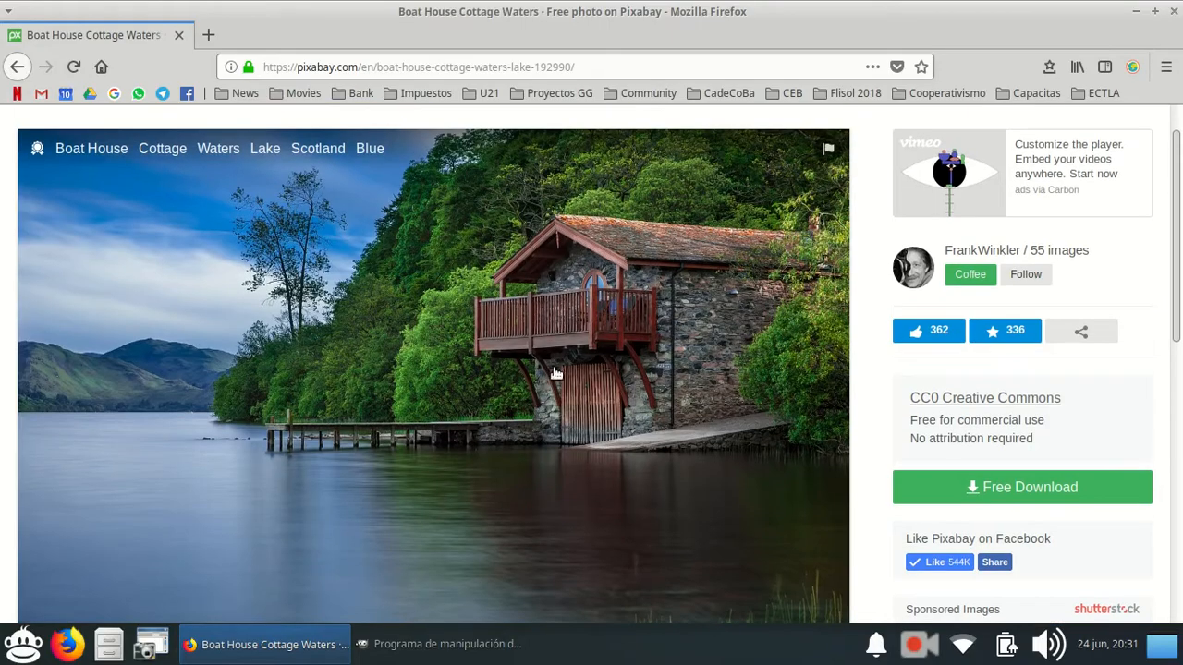
pyautogui.rightClick(329, 285)
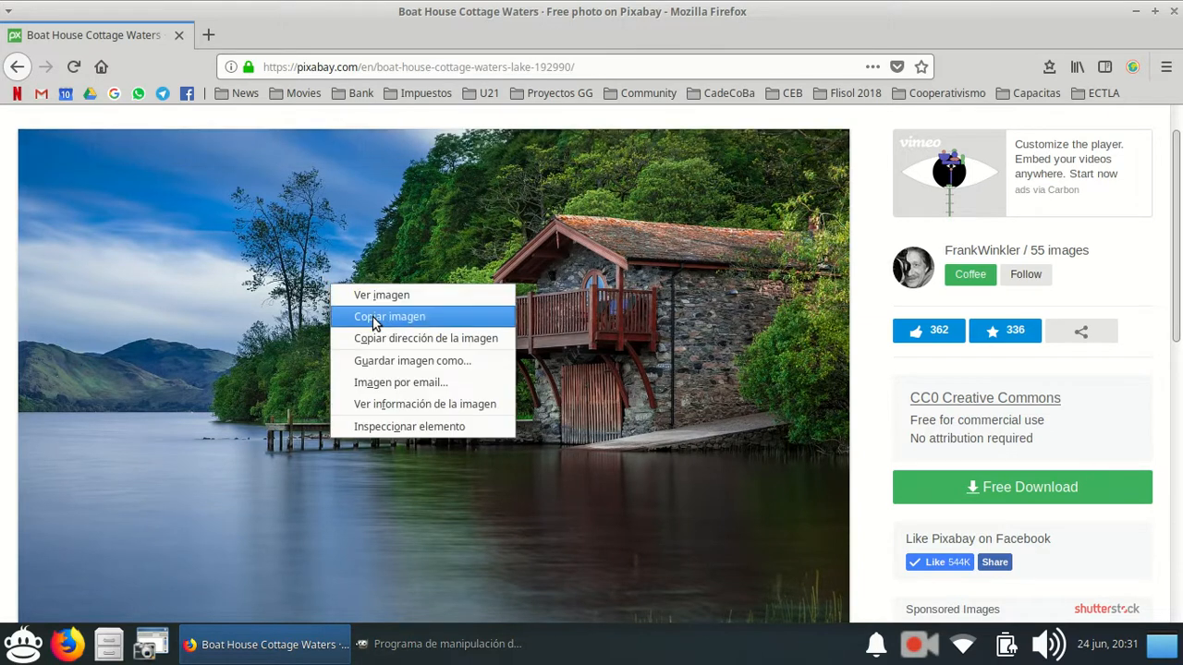
pyautogui.click(375, 322)
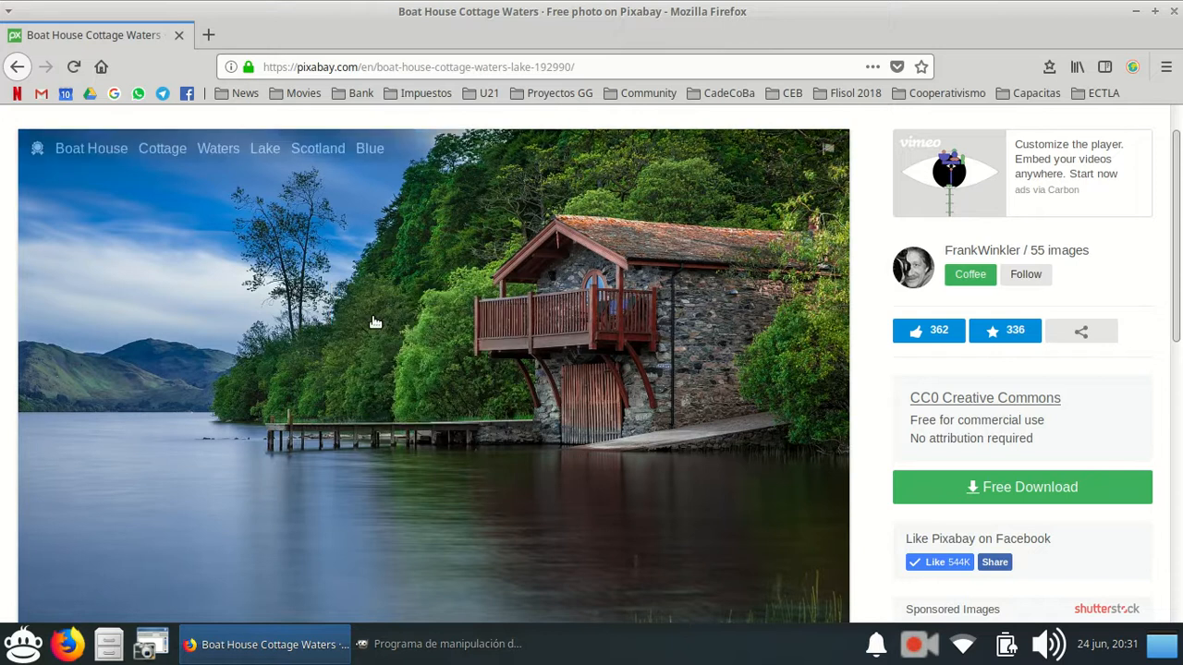
# Switch to GIMP, paste the copied photo as an image and display its layers.
pyautogui.click(416, 647)
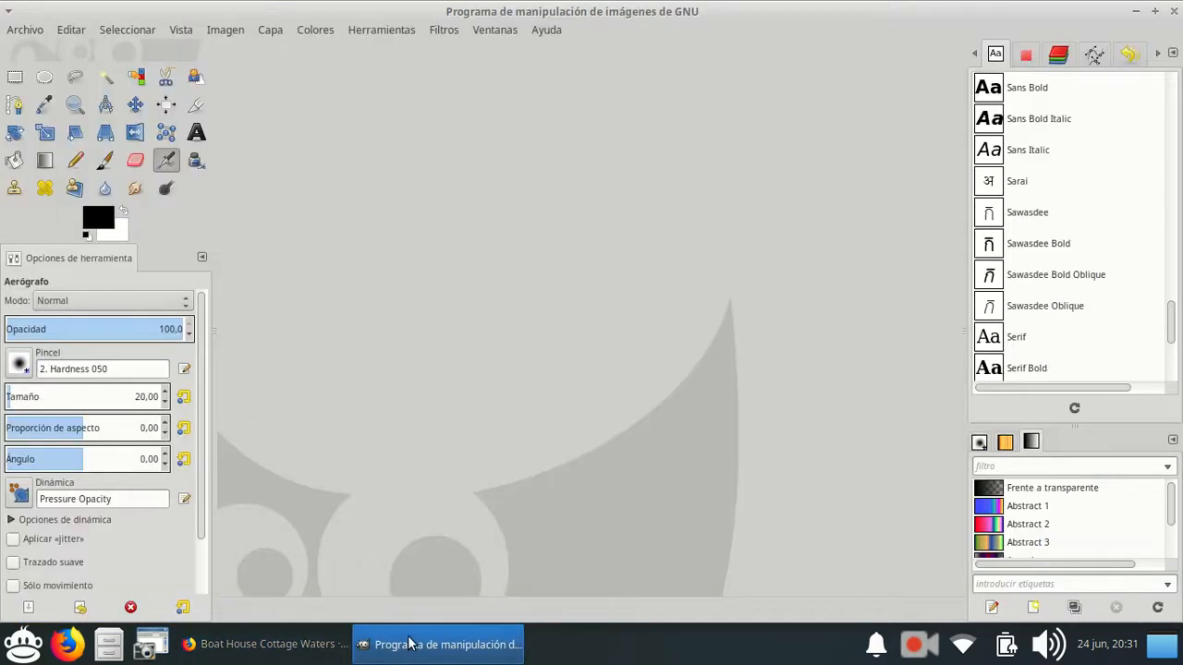
pyautogui.click(70, 37)
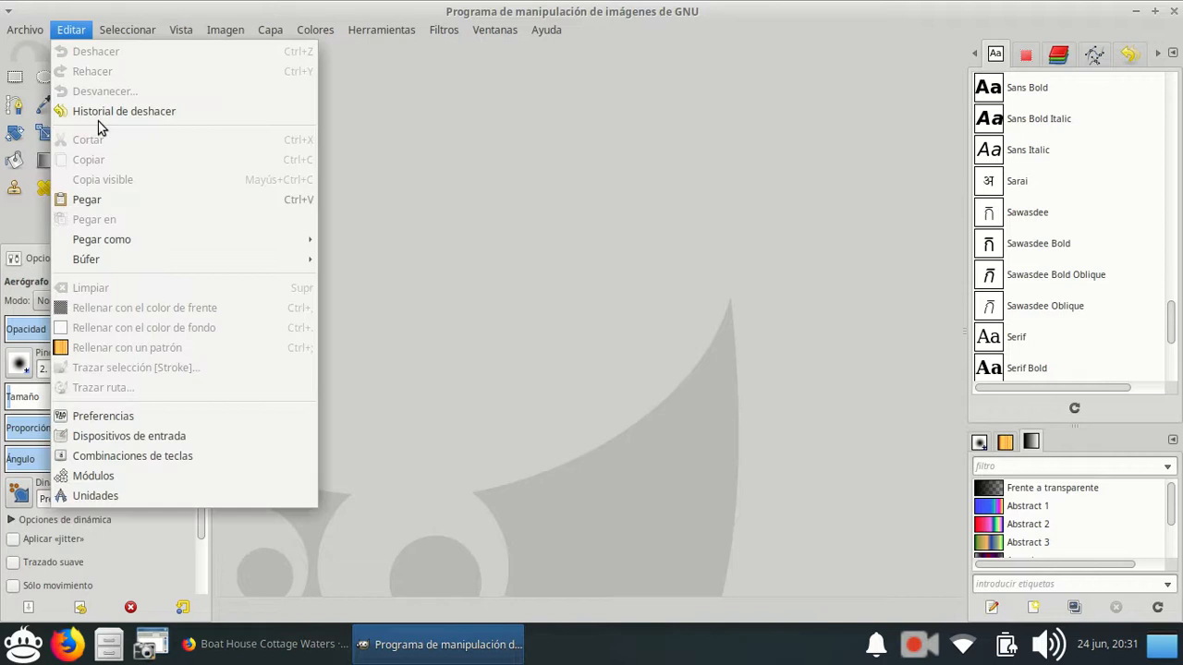
pyautogui.click(115, 197)
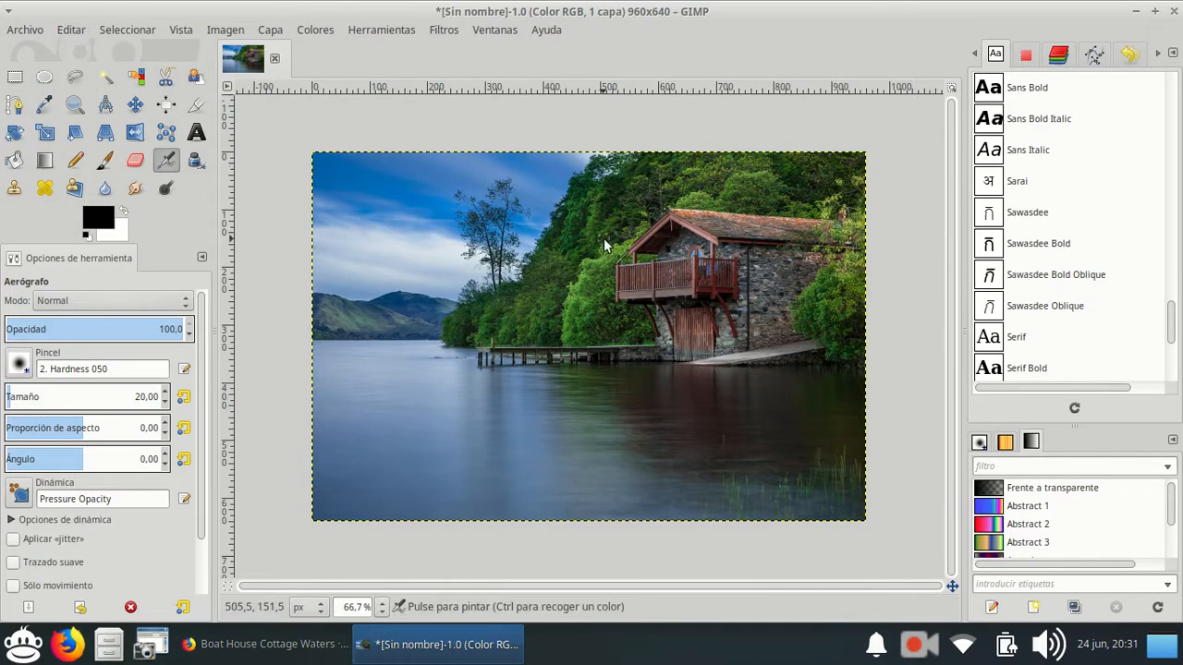
pyautogui.click(975, 55)
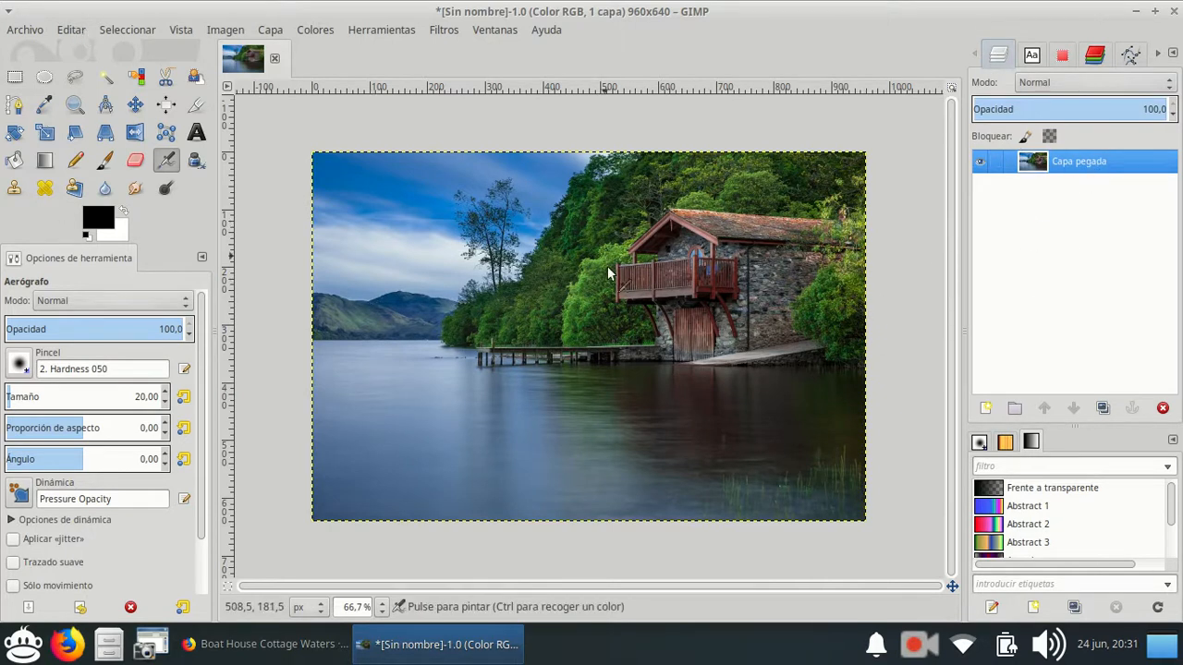
# Paste the copied photo once more as a new layer above the existing one.
pyautogui.click(66, 30)
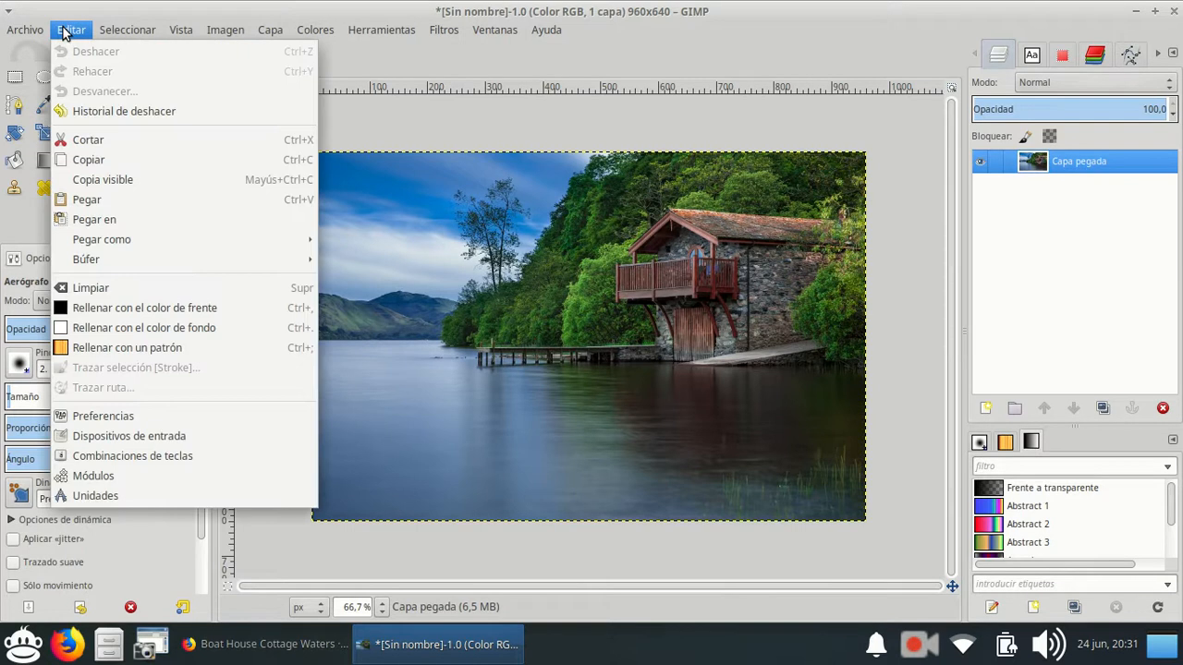
pyautogui.moveTo(203, 237)
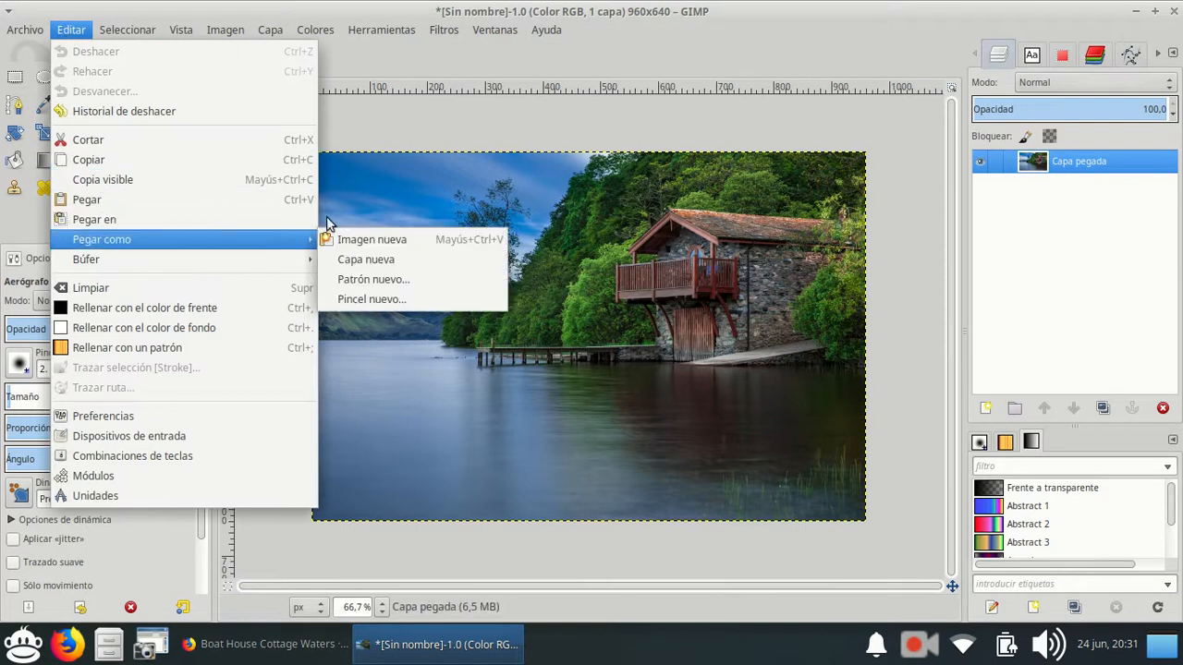
pyautogui.click(387, 261)
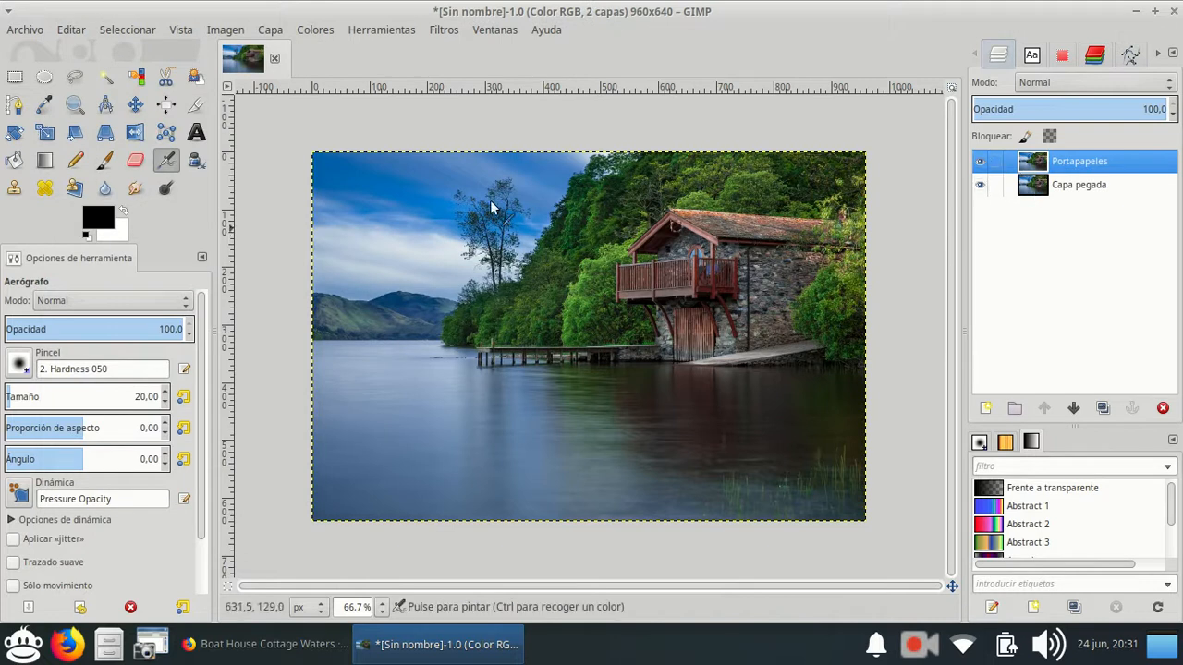
# Move the upper photo layer down and to the left with the Move tool, and delete that layer.
pyautogui.click(135, 104)
pyautogui.moveTo(661, 237); pyautogui.dragTo(557, 335)
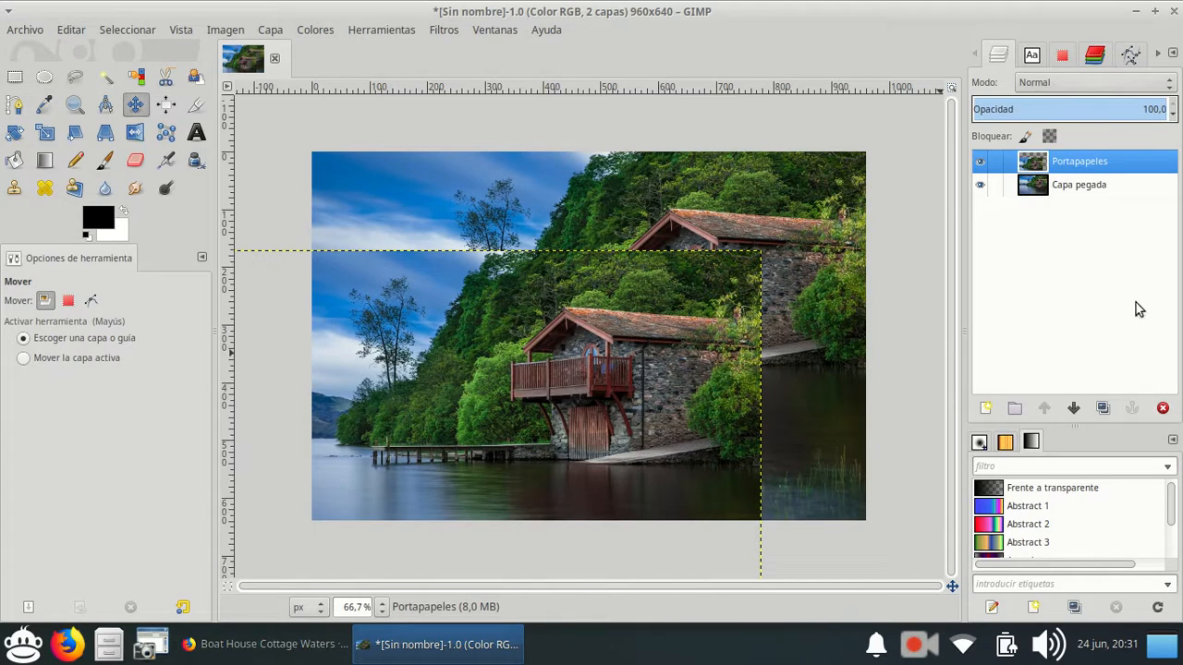
pyautogui.click(1162, 408)
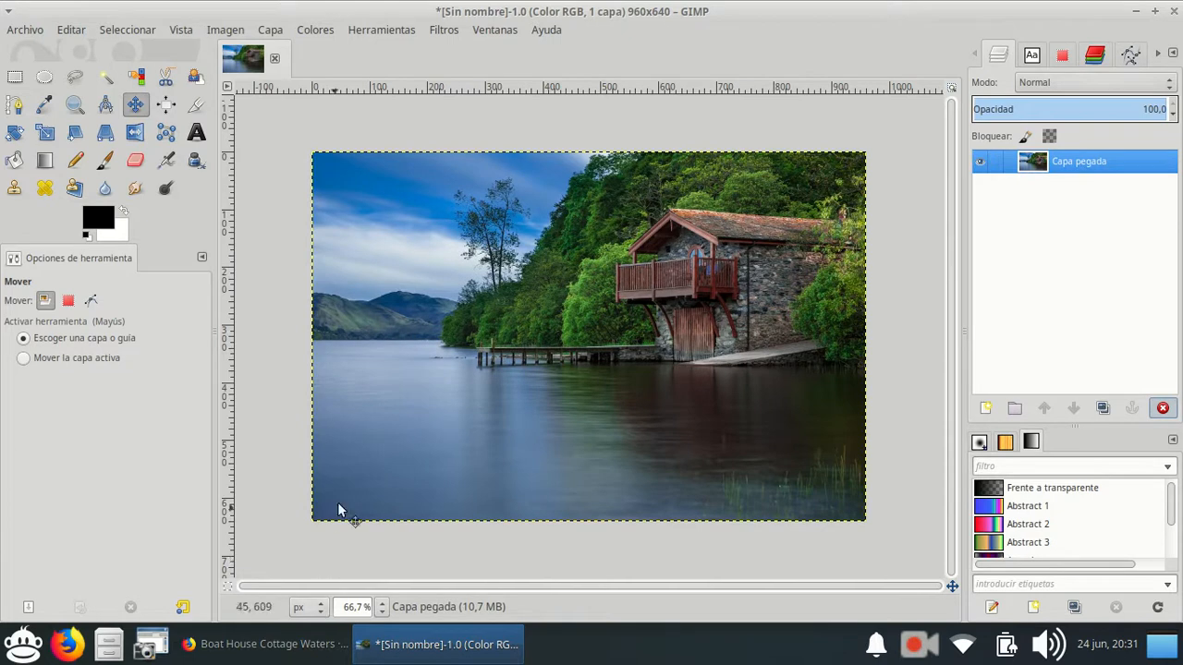
pyautogui.click(304, 647)
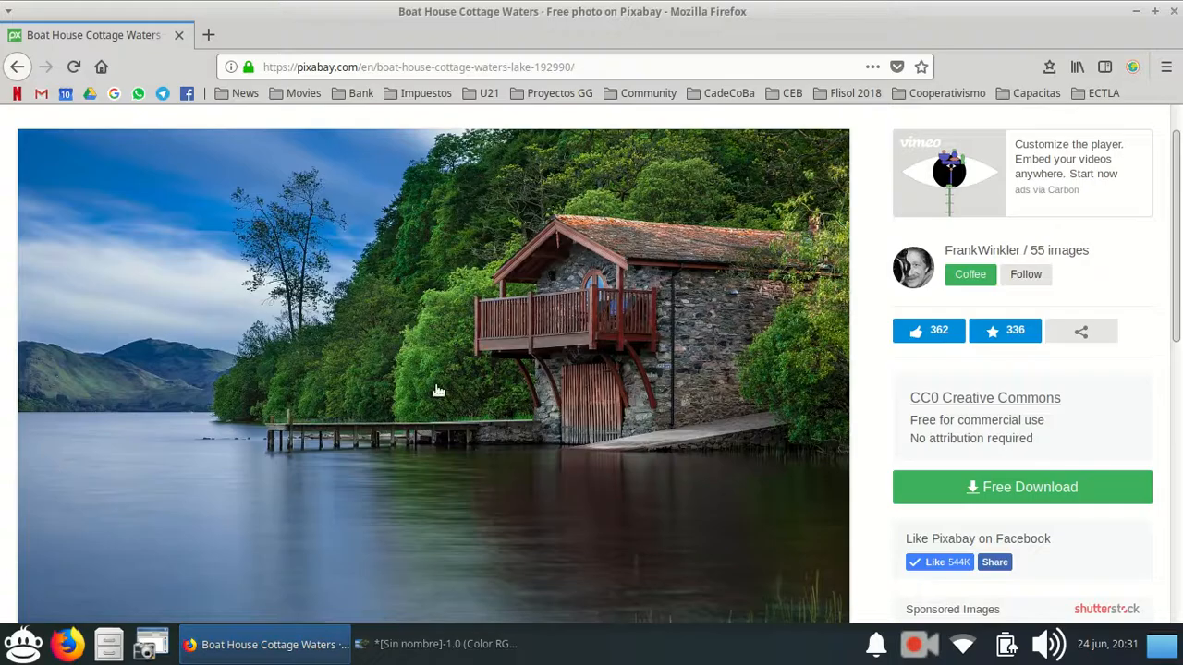
pyautogui.rightClick(448, 289)
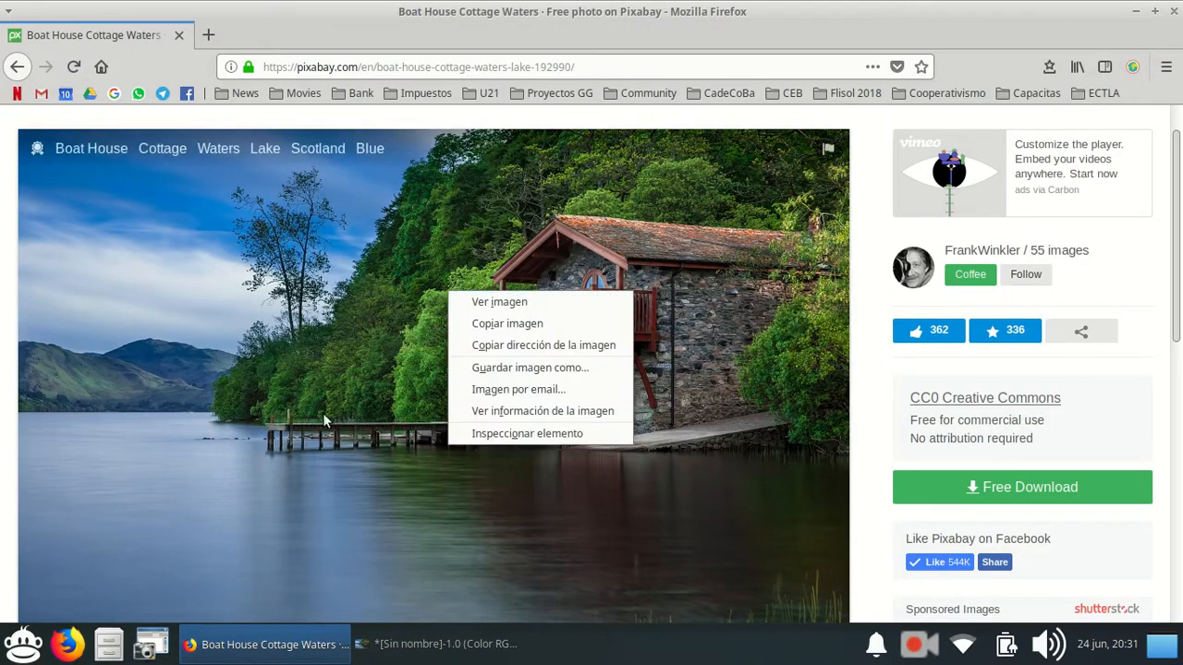
pyautogui.click(436, 652)
pyautogui.click(343, 636)
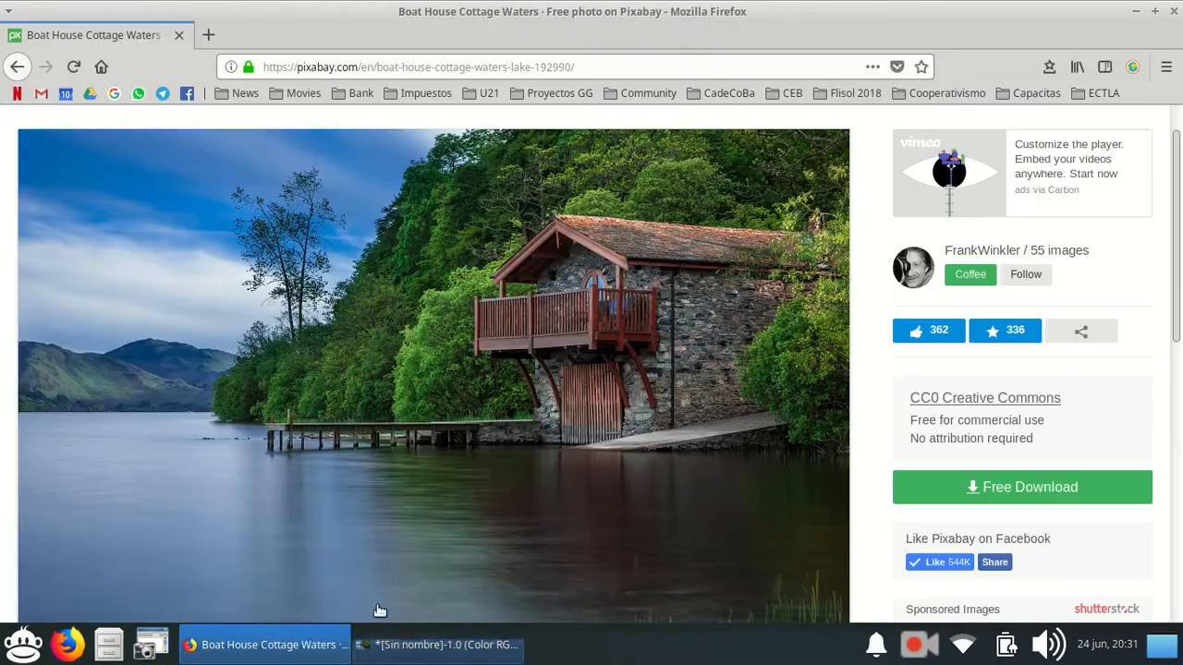
# Request the 1920×1280 download of the boat house photo and sign up on Pixabay with the Google account.
pyautogui.click(600, 400)
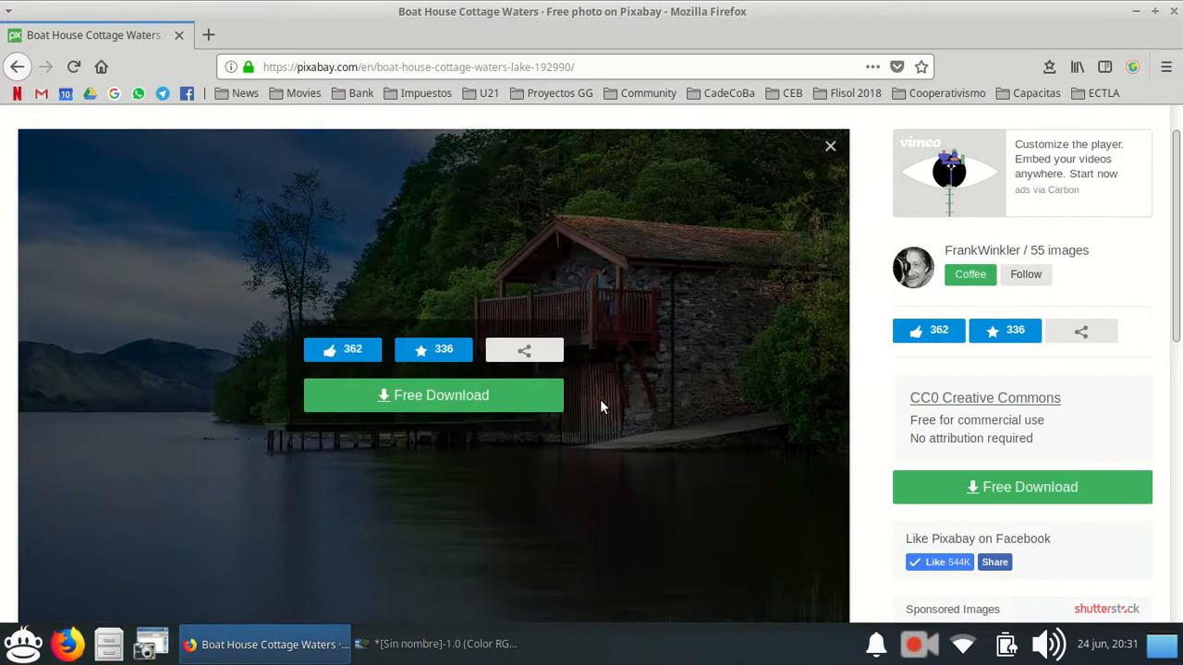
pyautogui.click(432, 397)
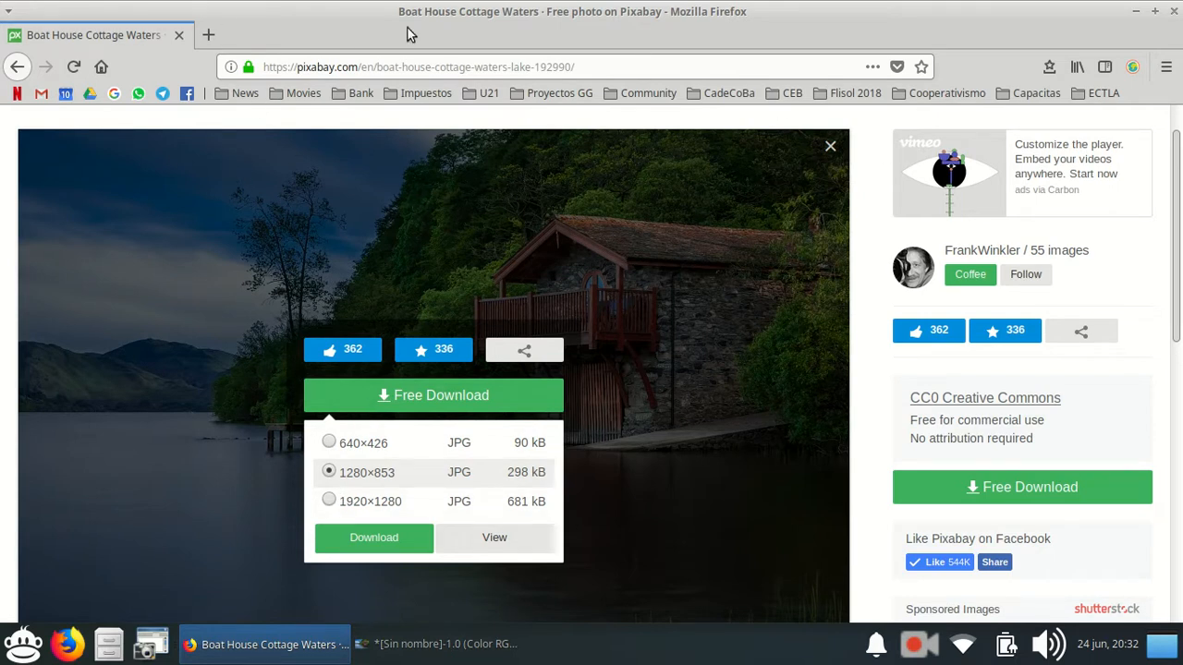
pyautogui.click(329, 502)
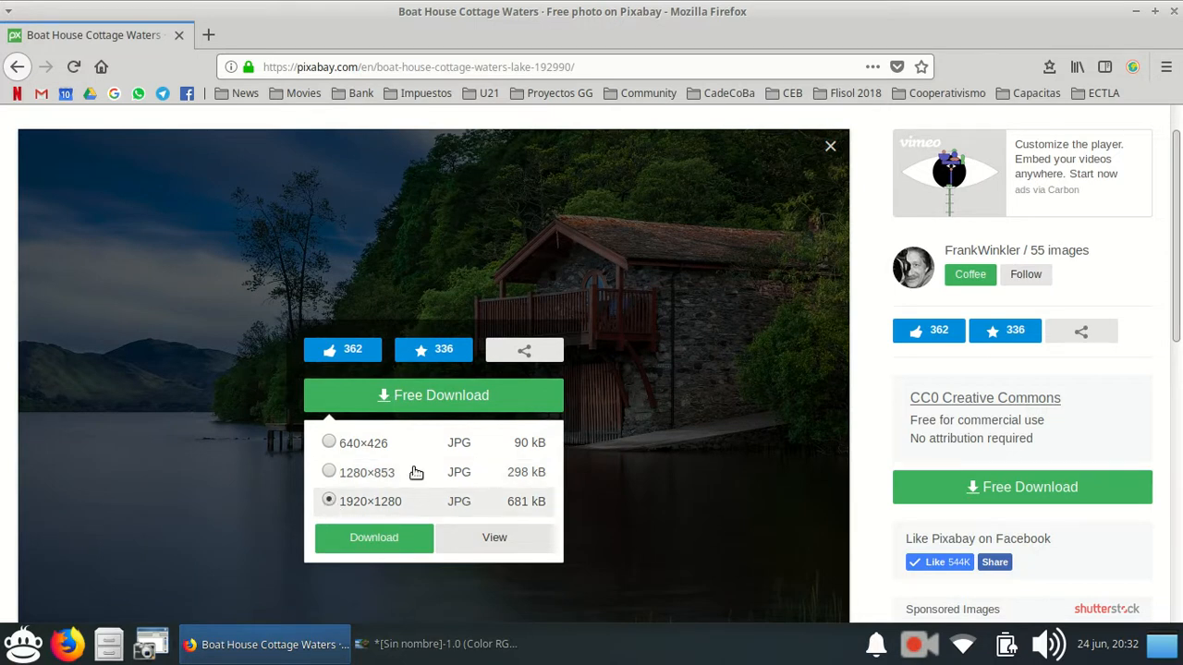
pyautogui.click(396, 537)
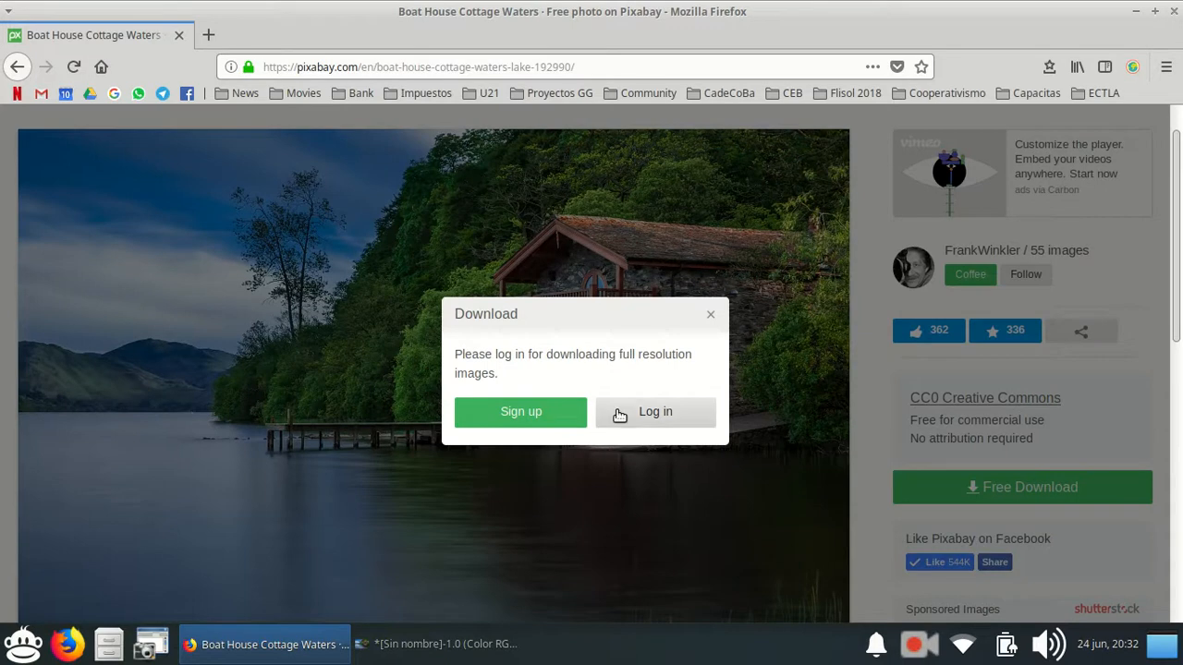
pyautogui.click(547, 420)
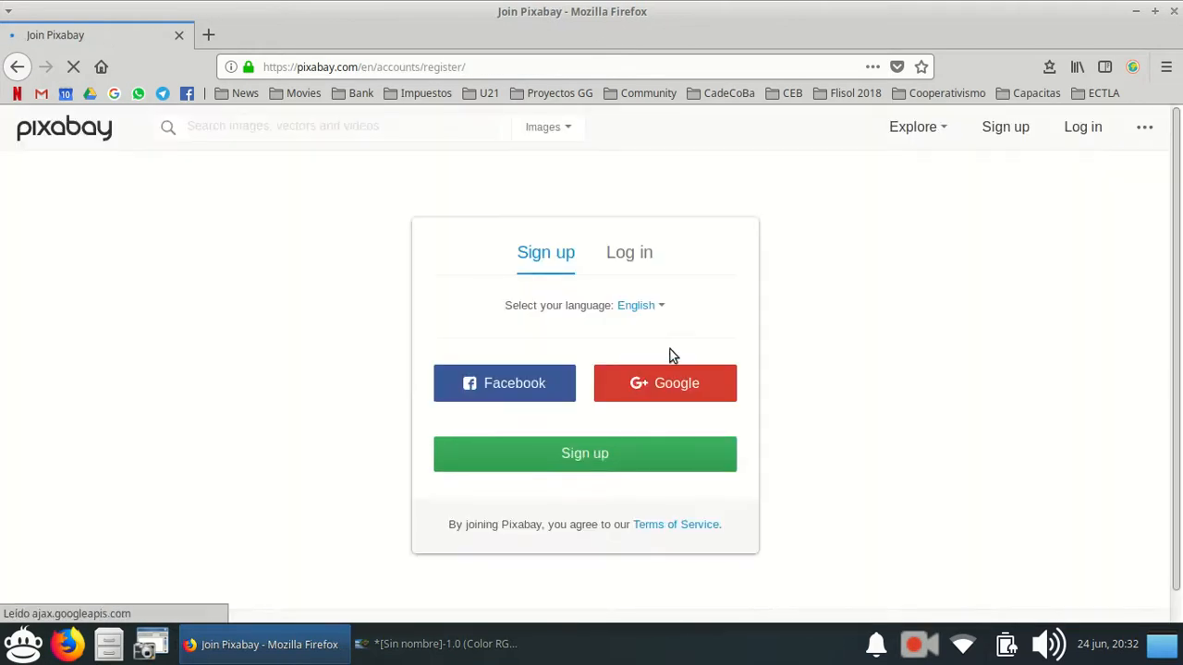
pyautogui.click(695, 390)
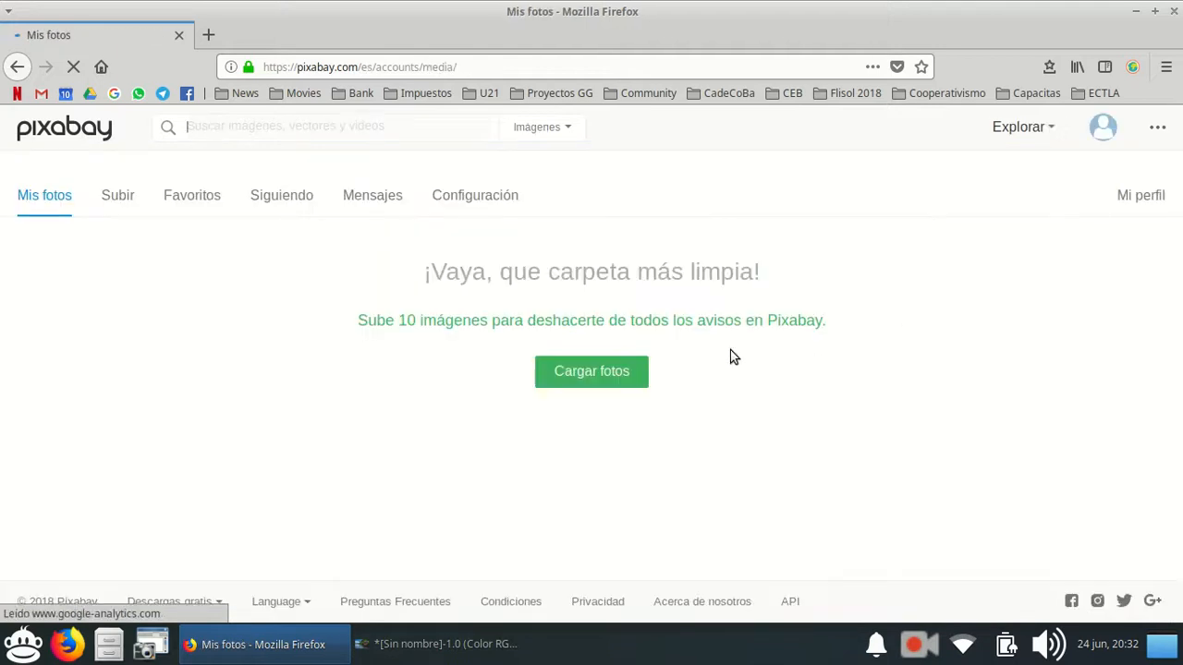
# Search Pixabay for "casa" and open the photo of the wooden lake cabin below the mountains.
pyautogui.click(319, 135)
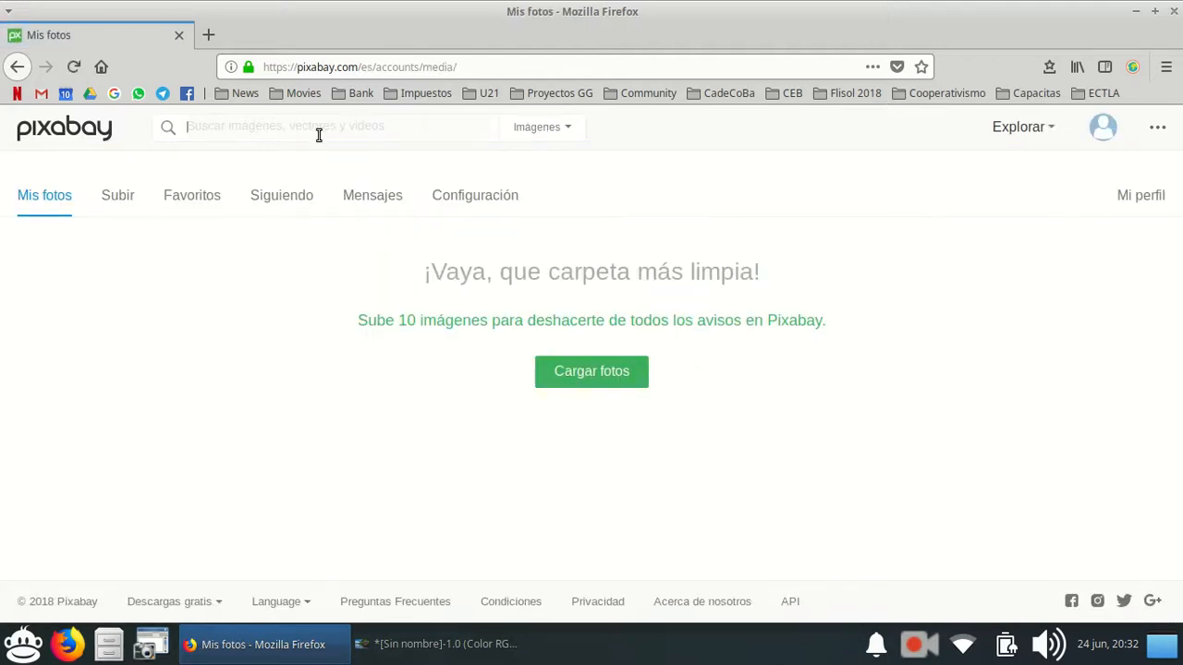
pyautogui.write('csa')
pyautogui.press('Return')
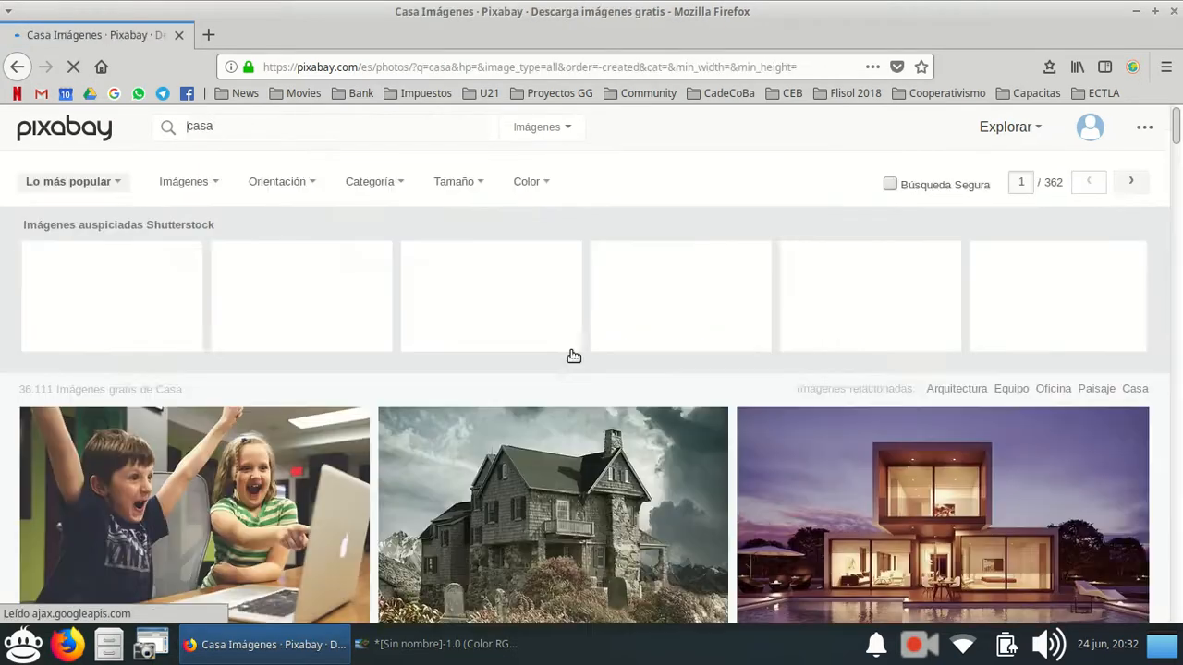
pyautogui.scroll(-8, 559, 378)
pyautogui.scroll(-7, 550, 392)
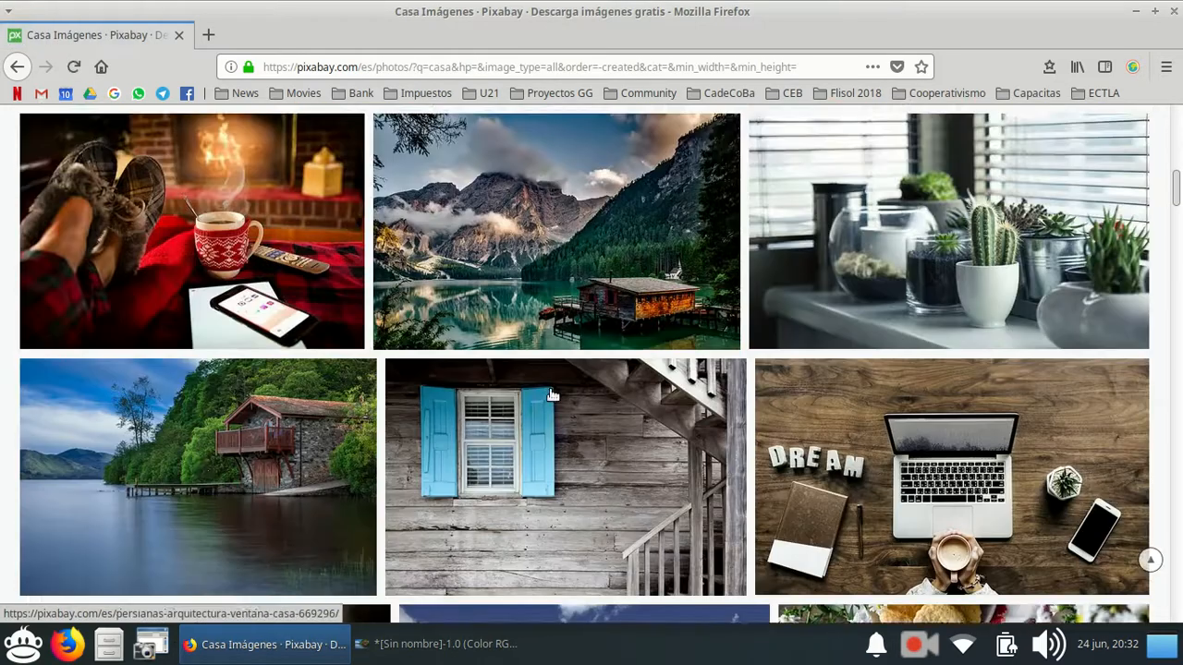
pyautogui.scroll(3, 376, 322)
pyautogui.scroll(2, 376, 322)
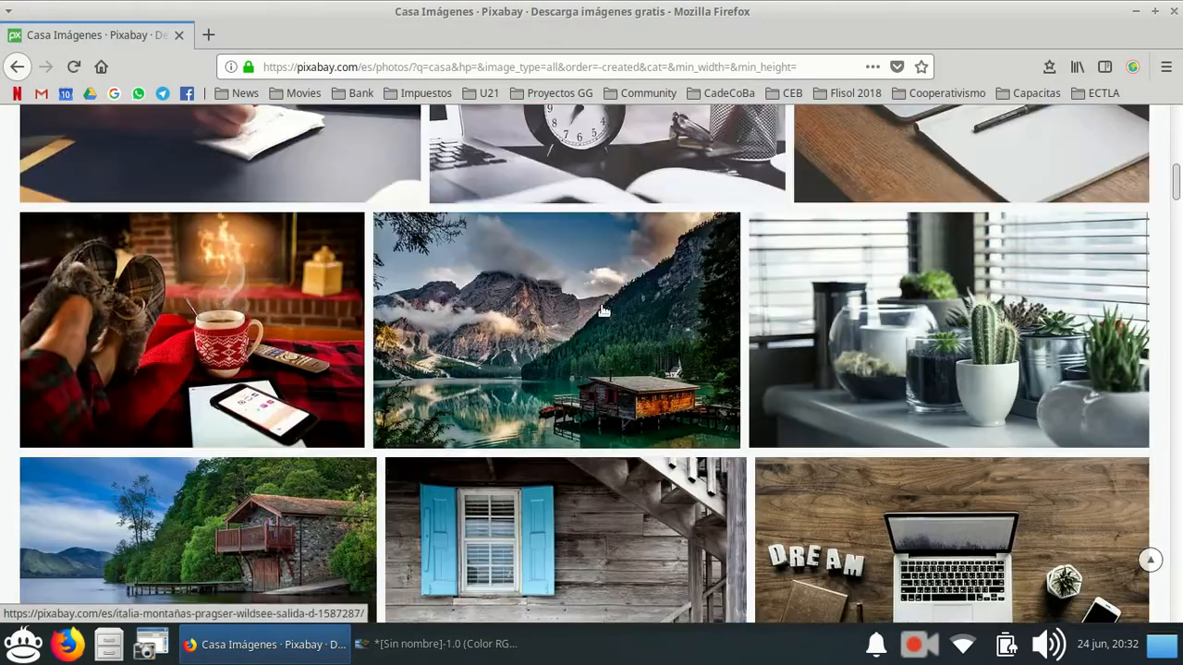
pyautogui.click(596, 355)
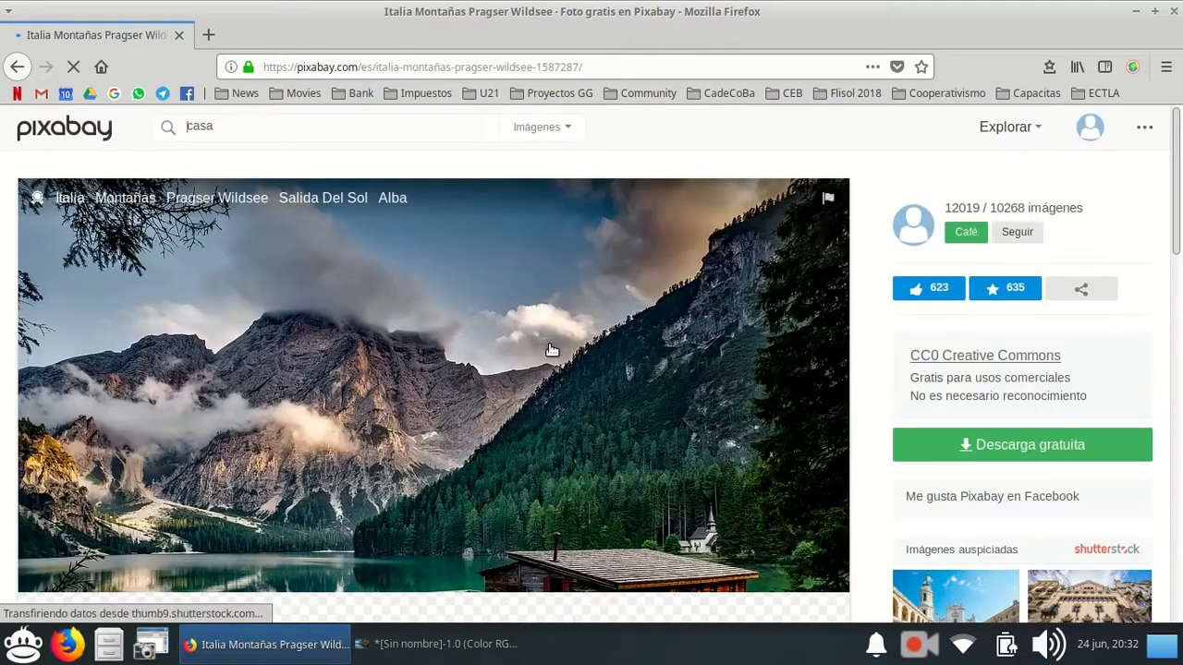
# Request the download of the mountain lake photo as a 2200×1414 JPG.
pyautogui.scroll(-3, 550, 349)
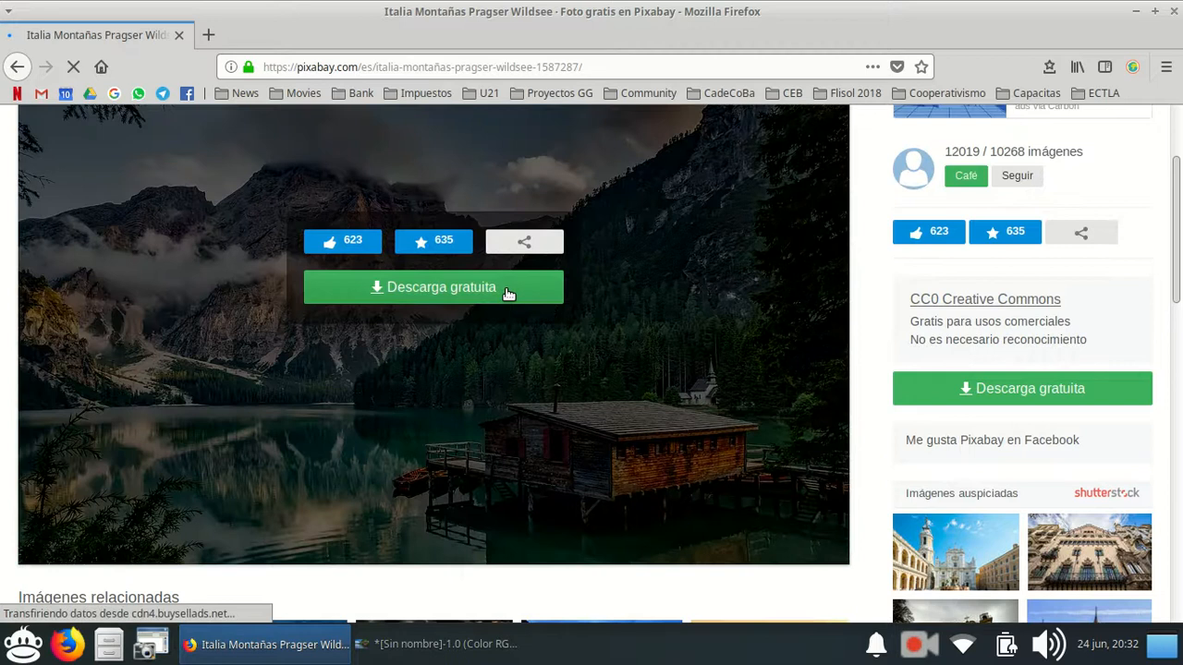
pyautogui.click(508, 293)
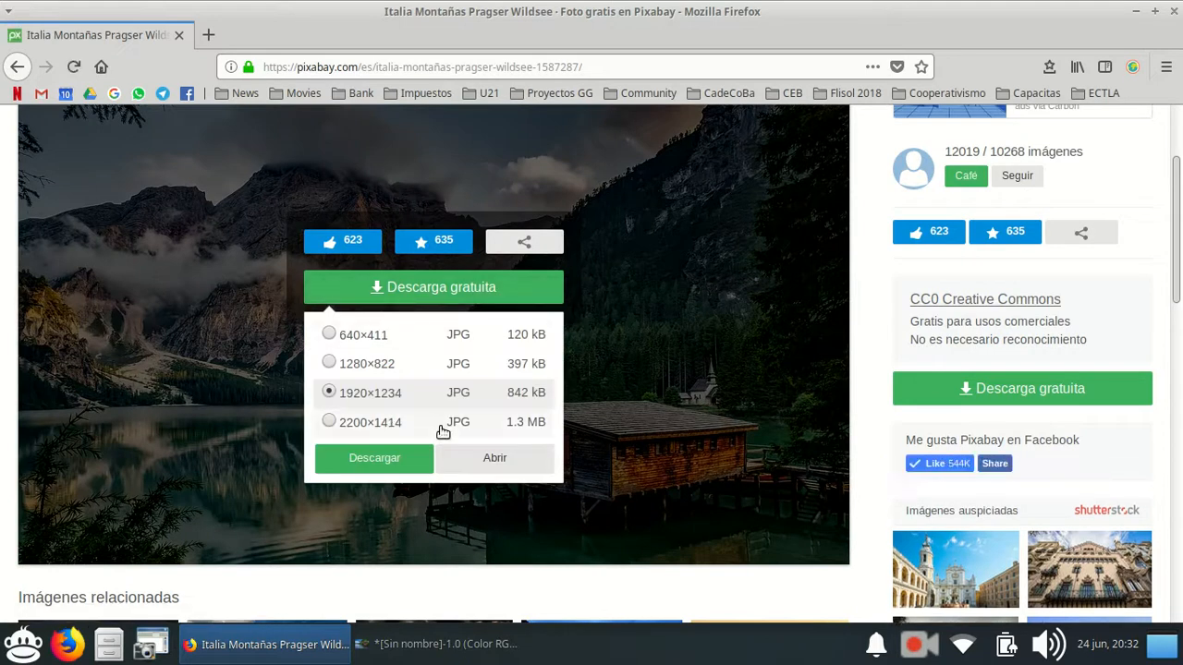
pyautogui.click(379, 423)
pyautogui.click(395, 458)
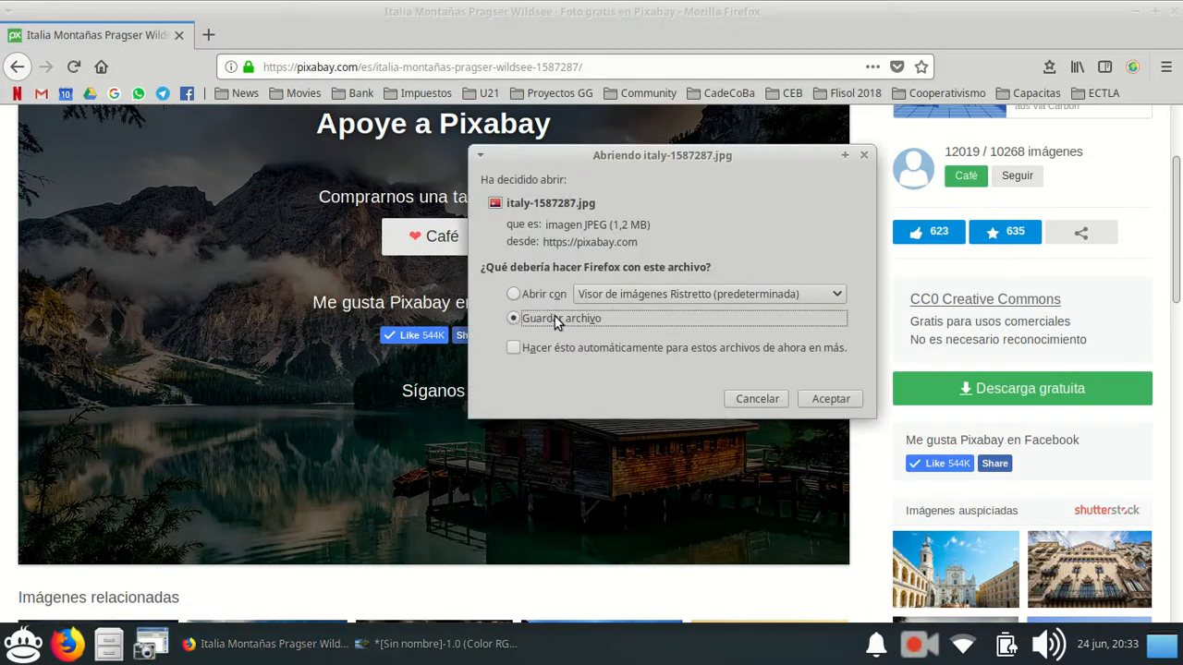
# Set the downloaded photo to open with Programa de manipulación de imágenes de GNU.
pyautogui.moveTo(585, 154); pyautogui.dragTo(423, 207)
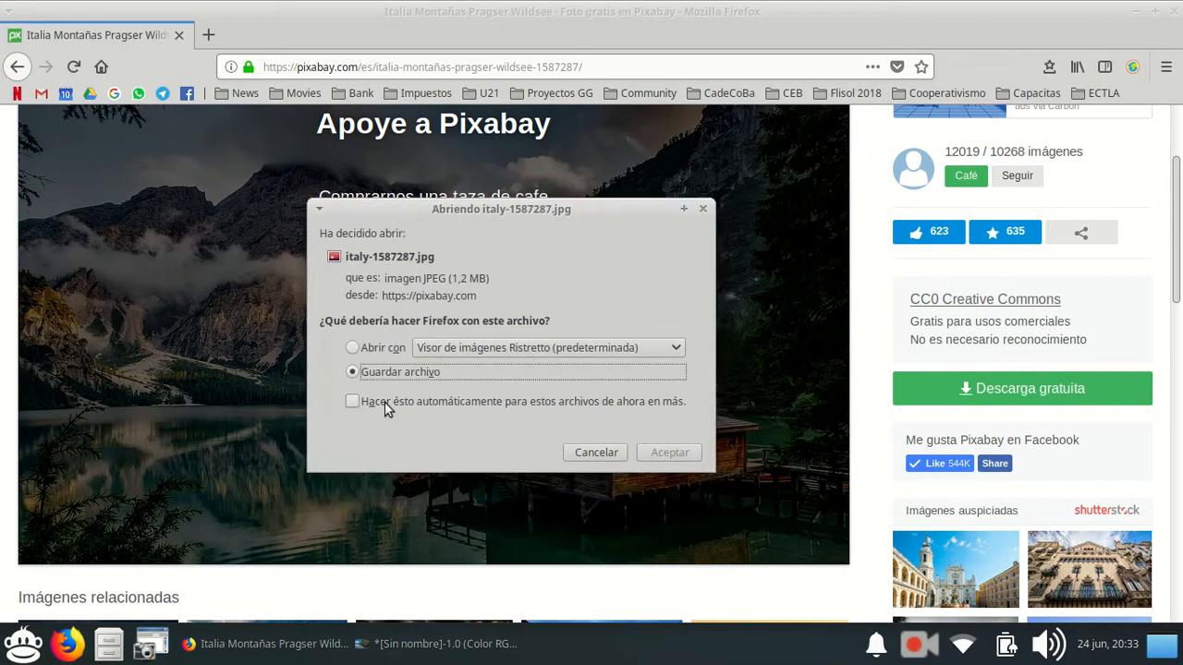
pyautogui.click(494, 343)
pyautogui.click(378, 351)
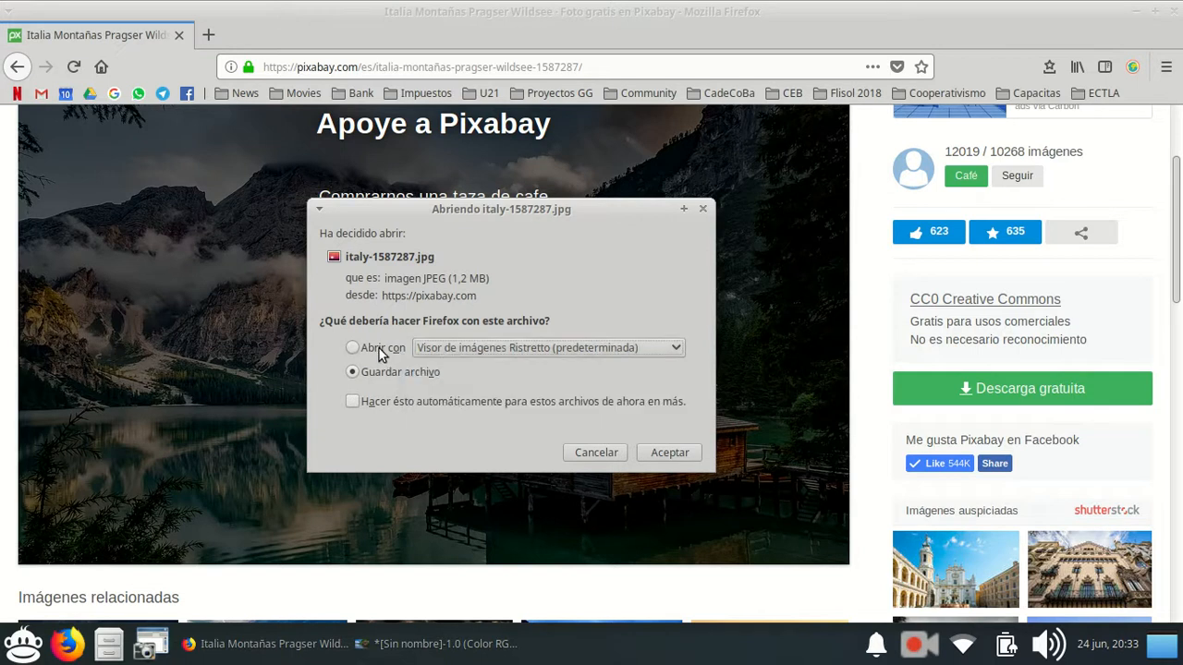
pyautogui.click(360, 349)
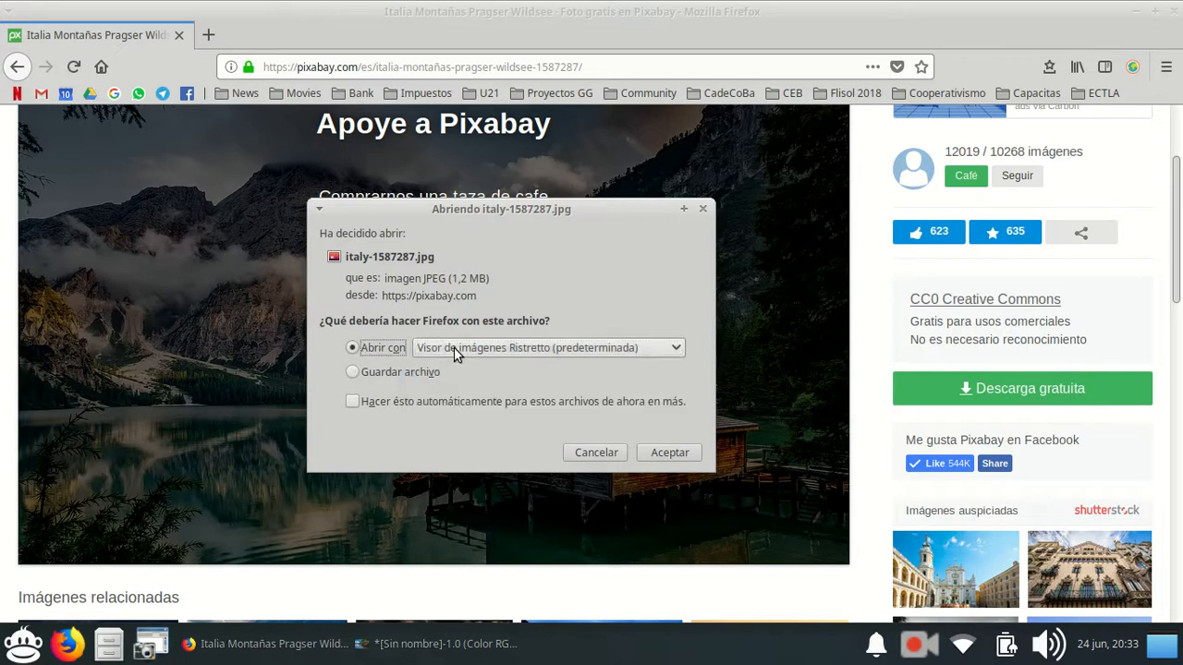
pyautogui.click(455, 350)
pyautogui.click(451, 396)
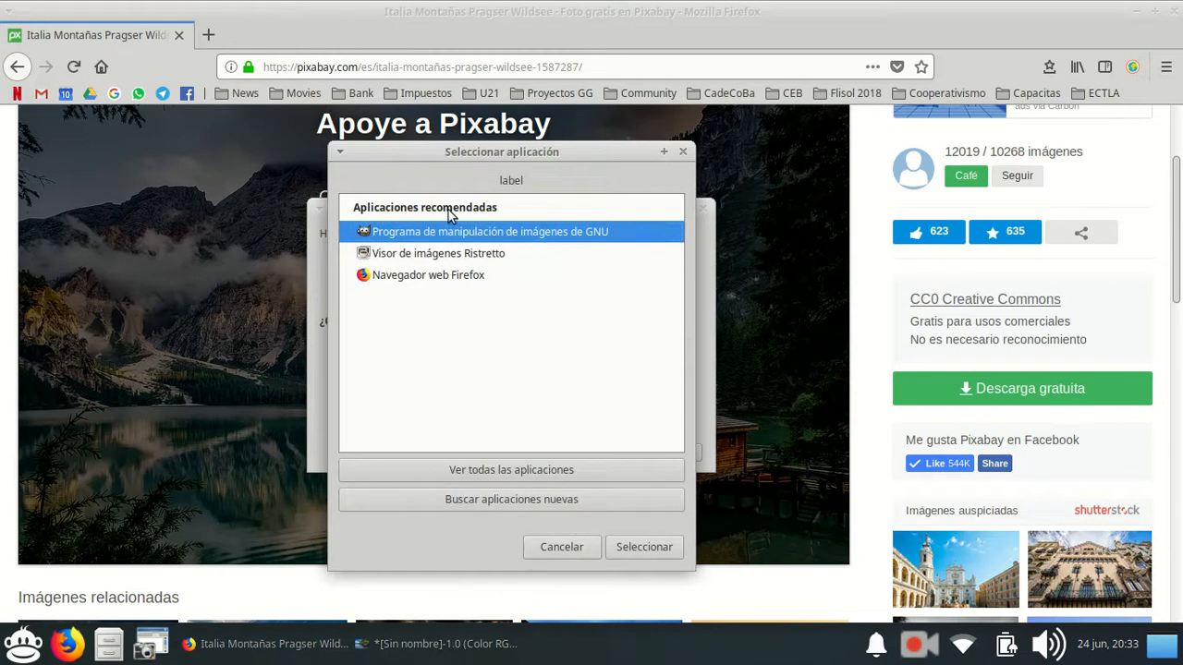
pyautogui.click(644, 547)
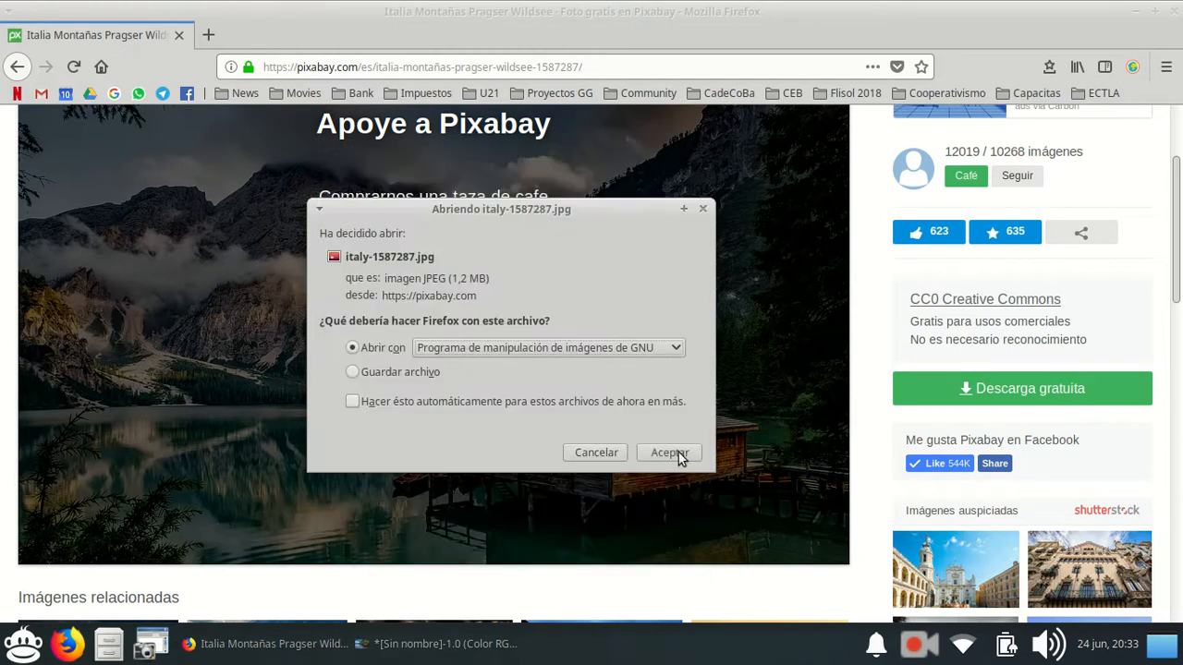
# Save italy-1587287.jpg in the desktop folder Taller de Edición de Imágenes y Videos, and switch to GIMP.
pyautogui.click(359, 372)
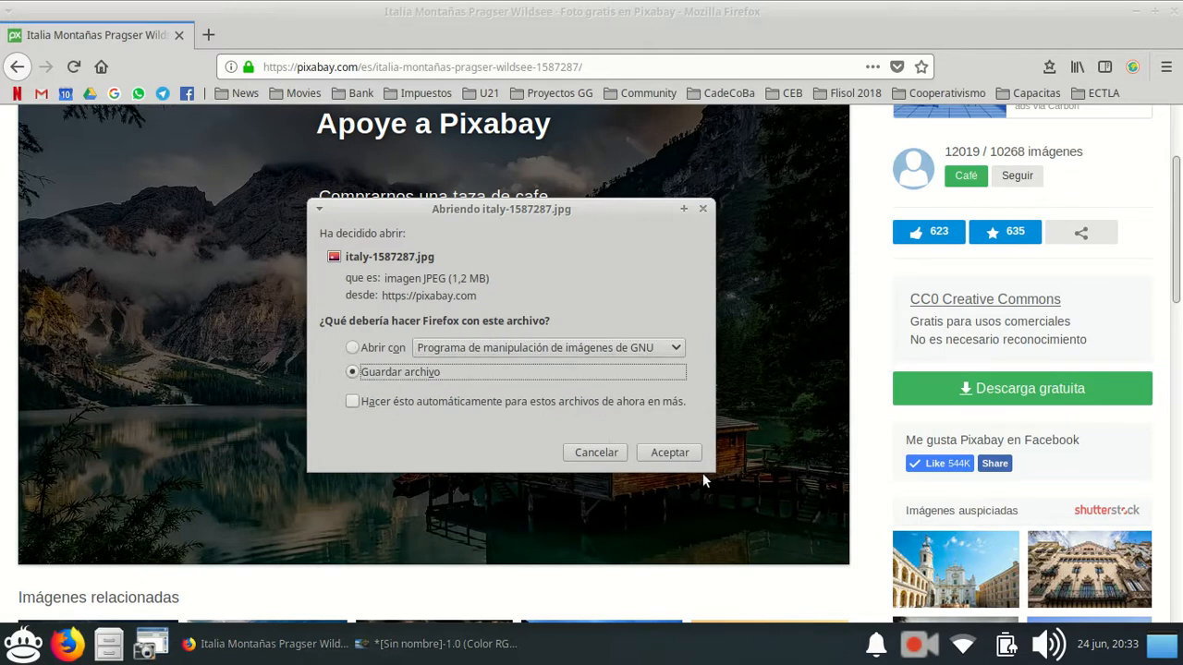
pyautogui.click(677, 456)
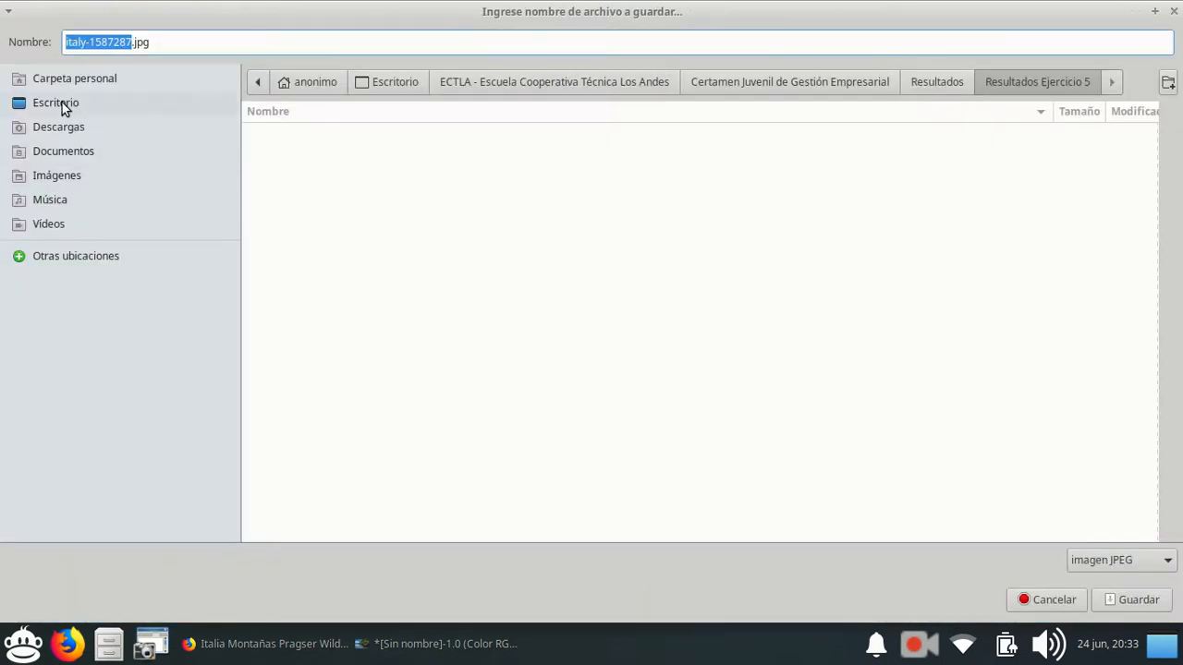
pyautogui.click(54, 101)
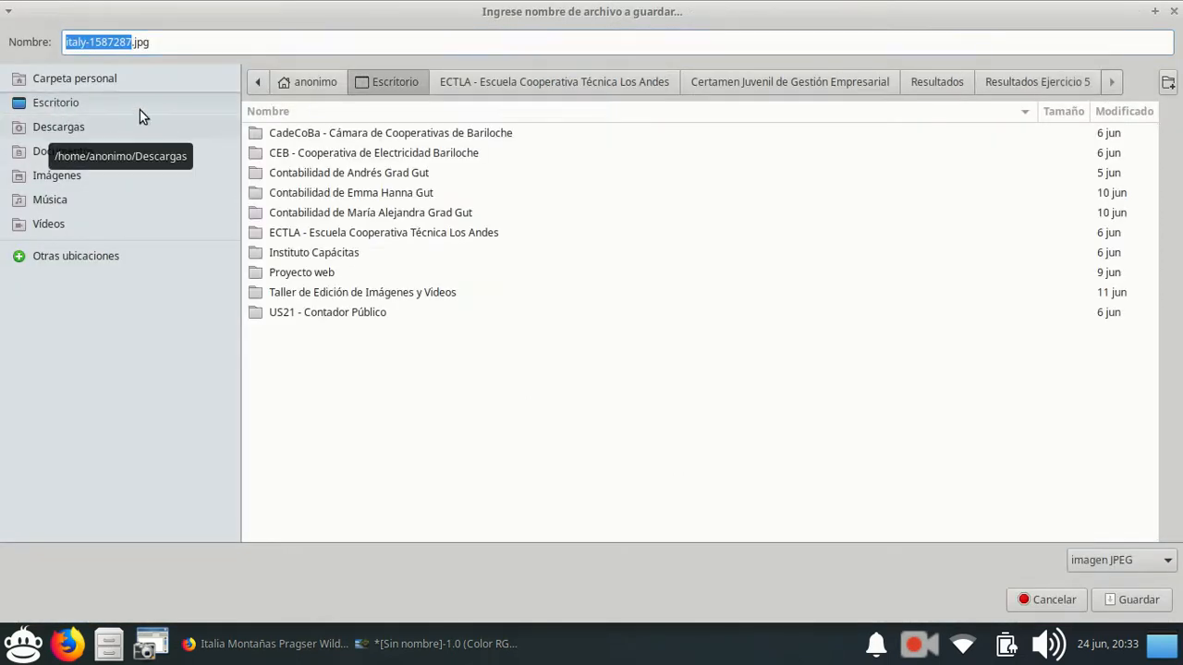
pyautogui.click(352, 292)
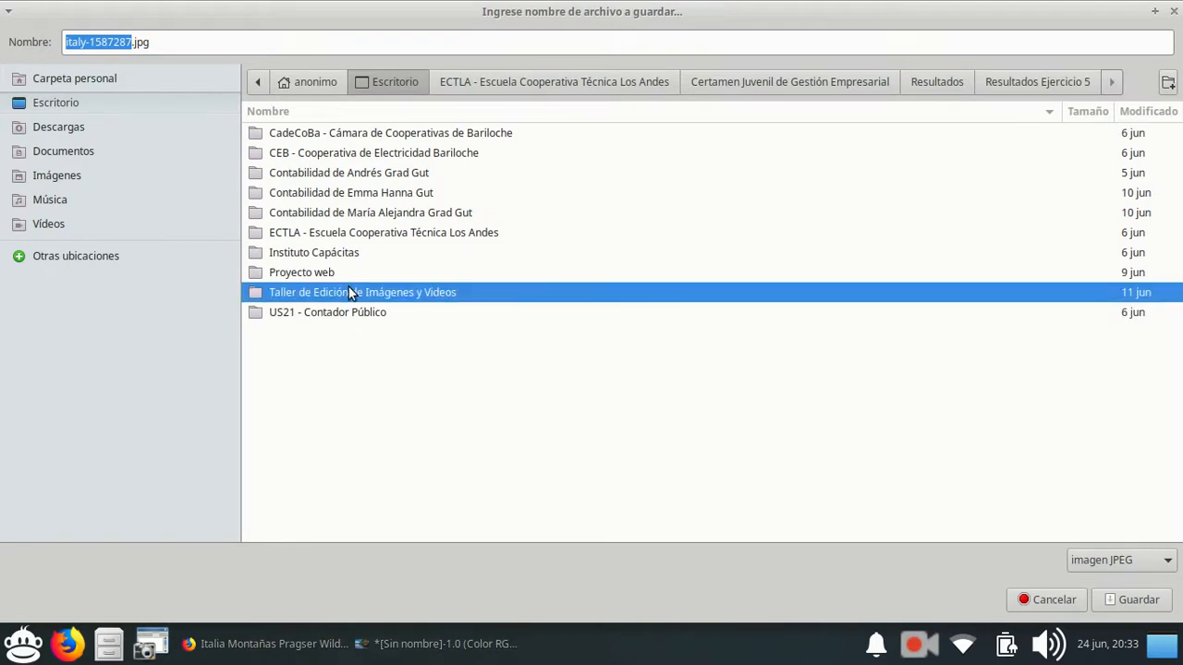
pyautogui.doubleClick(337, 292)
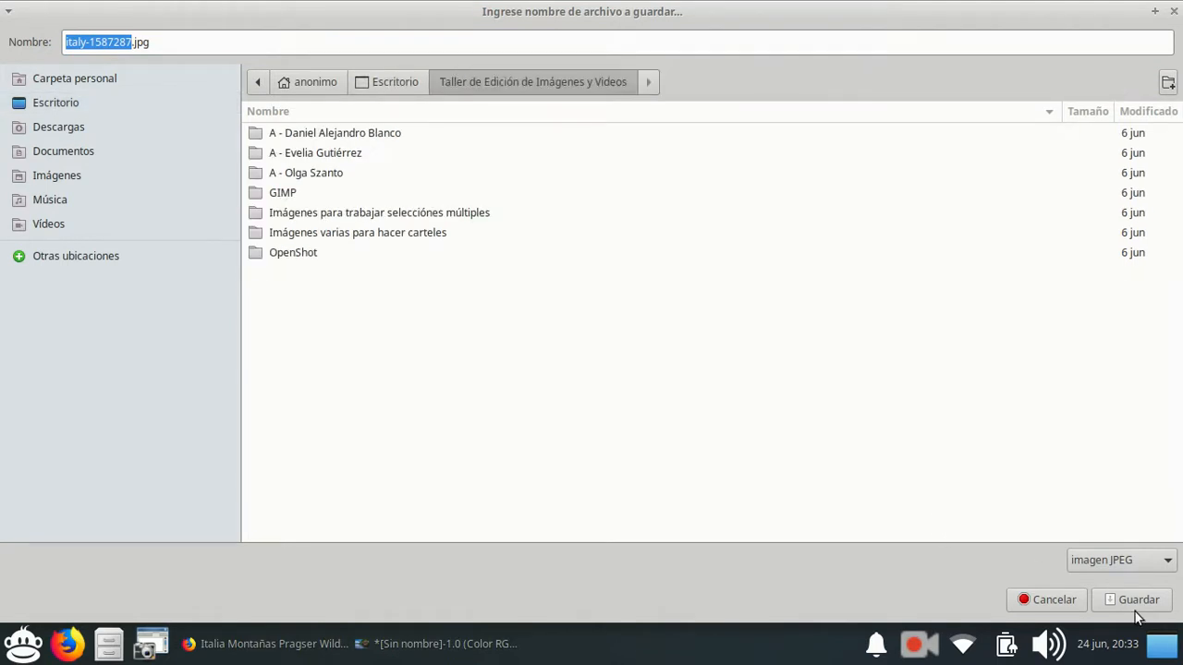
pyautogui.press('Return')
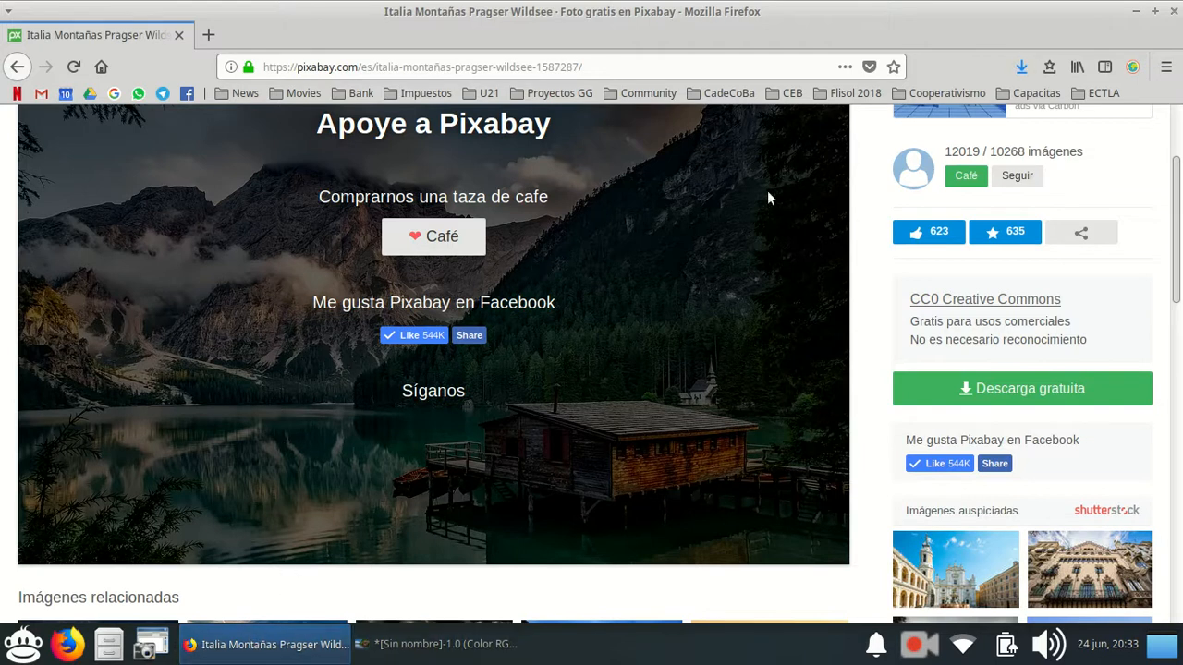
pyautogui.click(434, 644)
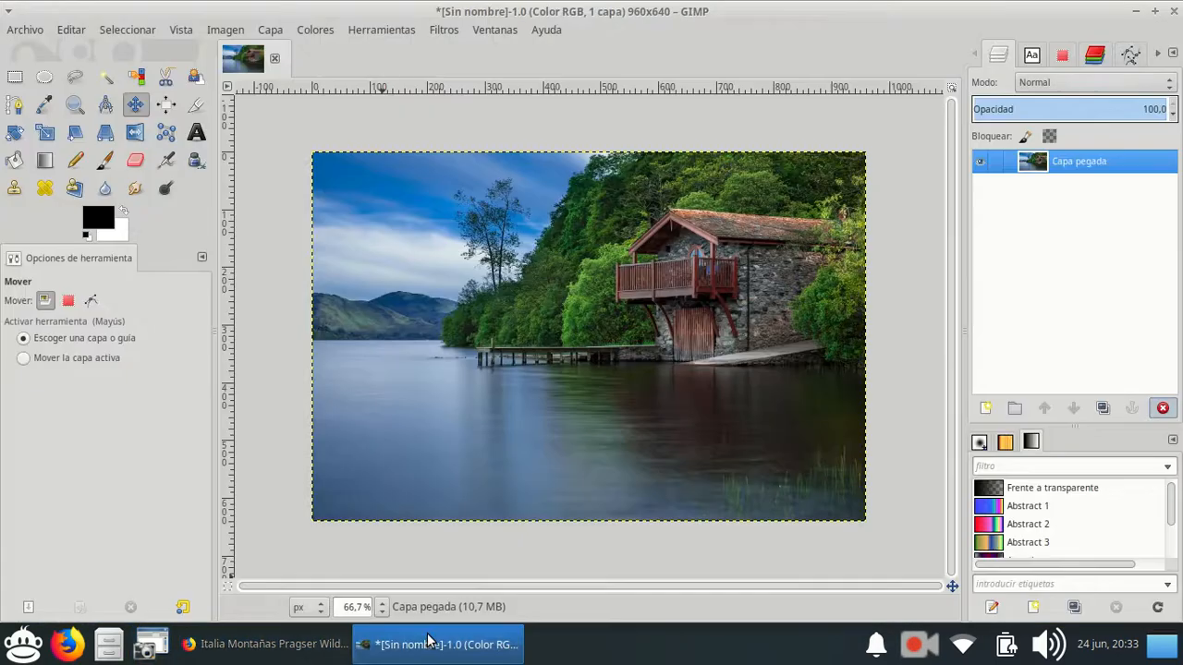
pyautogui.click(24, 31)
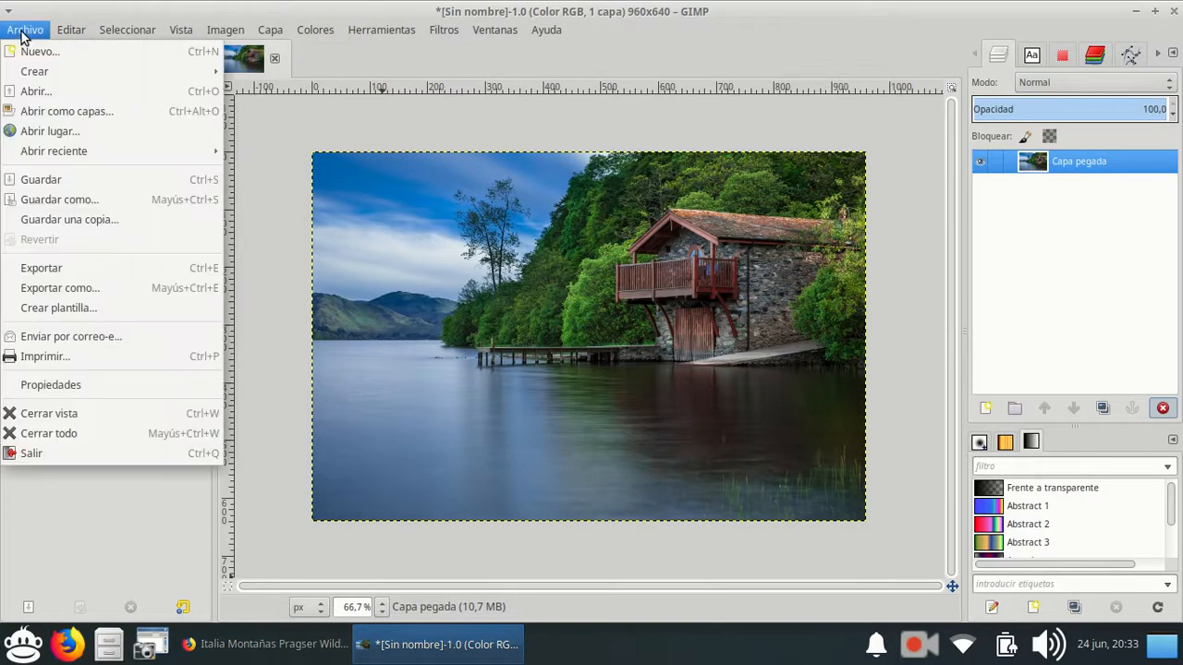
pyautogui.click(62, 112)
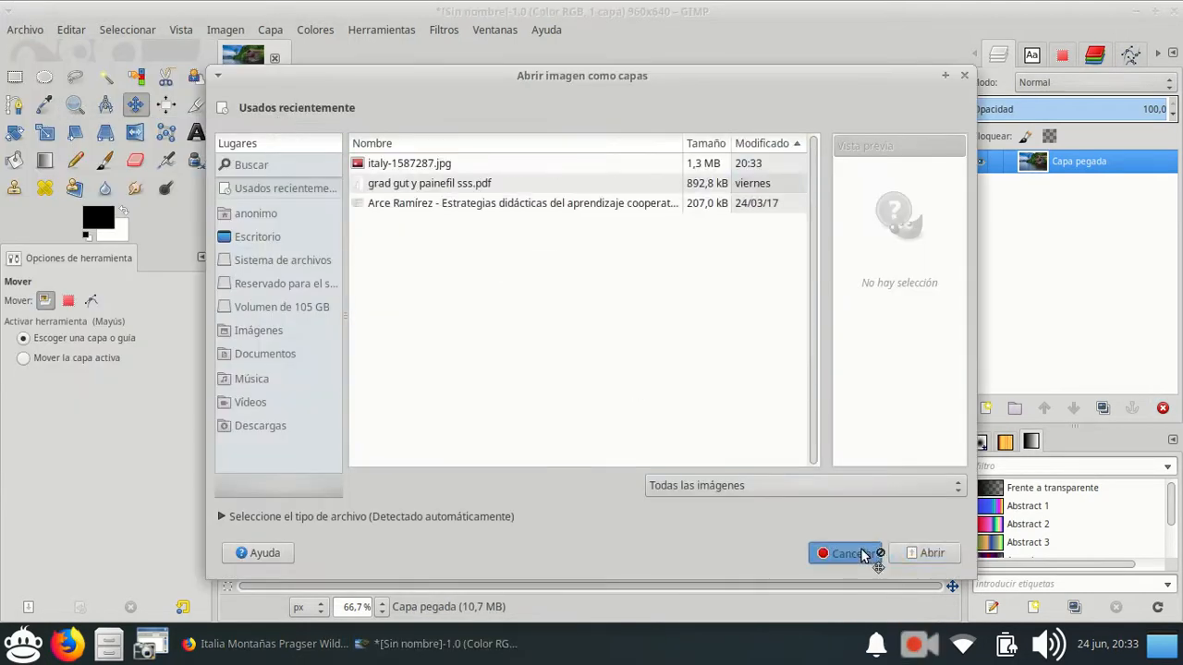
pyautogui.click(844, 553)
# Open italy-1587287.jpg from the desktop folder Taller de Edición de Imágenes y Videos as a separate image.
pyautogui.click(25, 29)
pyautogui.click(38, 90)
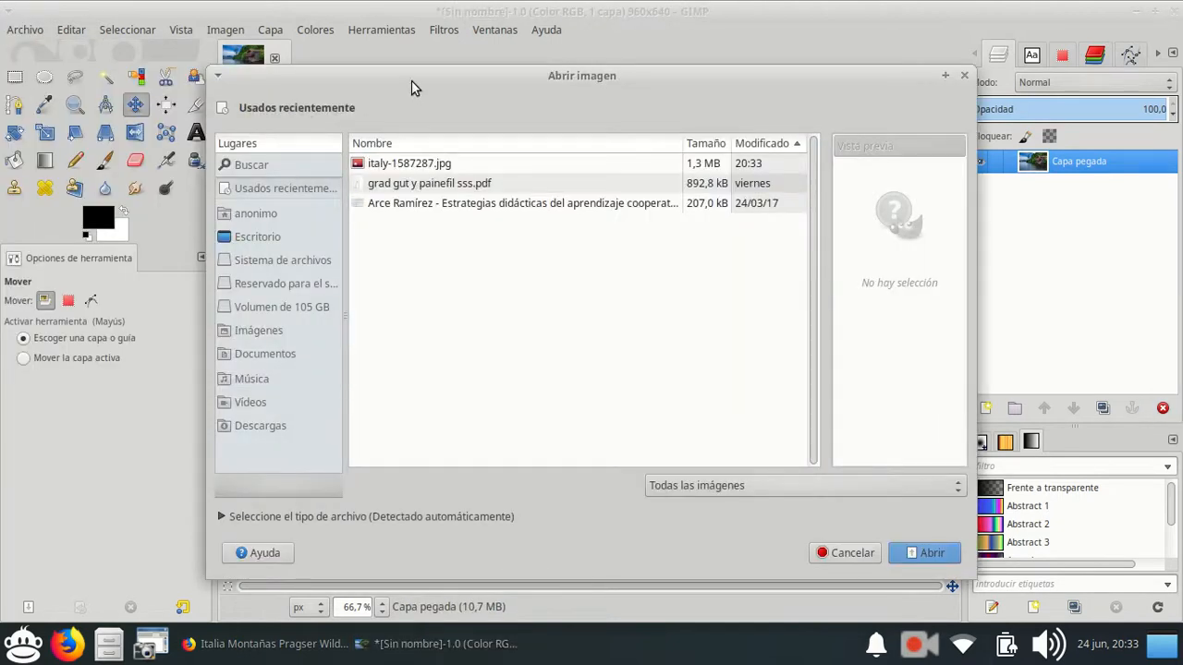
pyautogui.click(275, 237)
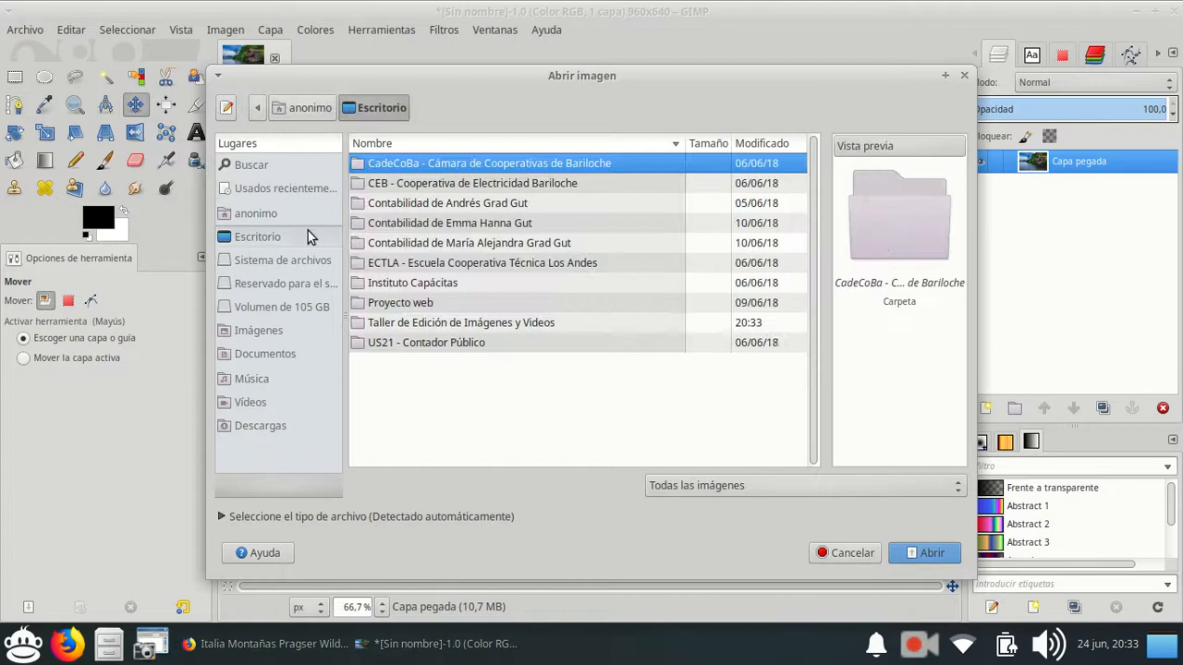
pyautogui.click(406, 322)
pyautogui.doubleClick(396, 326)
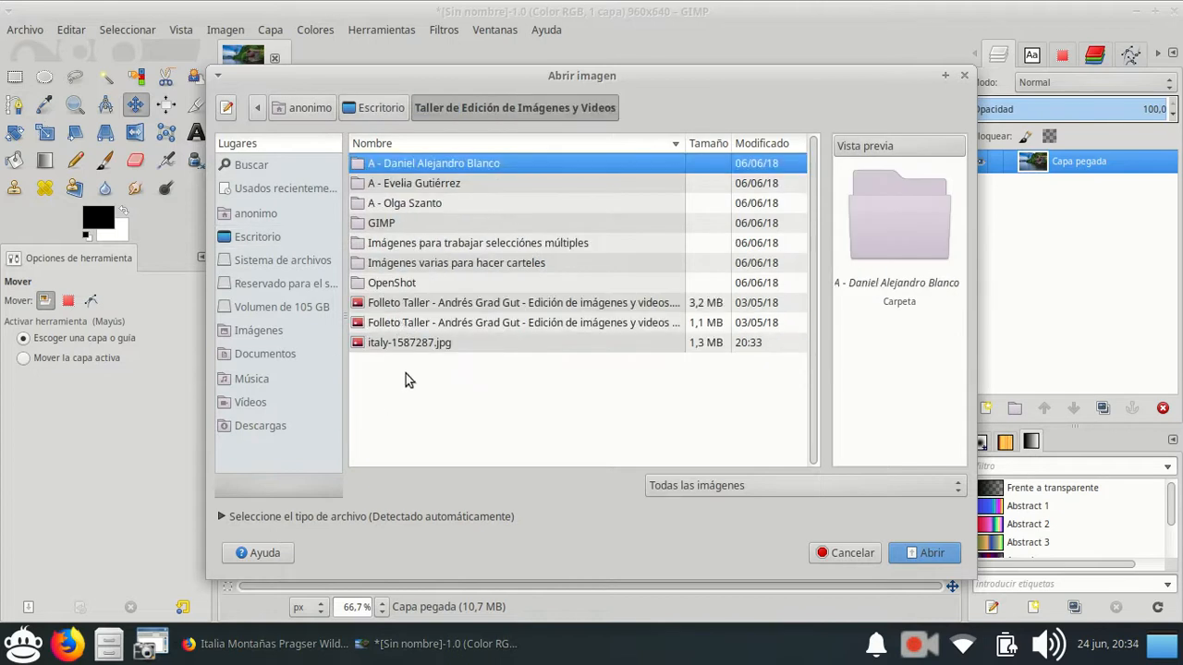
pyautogui.click(388, 343)
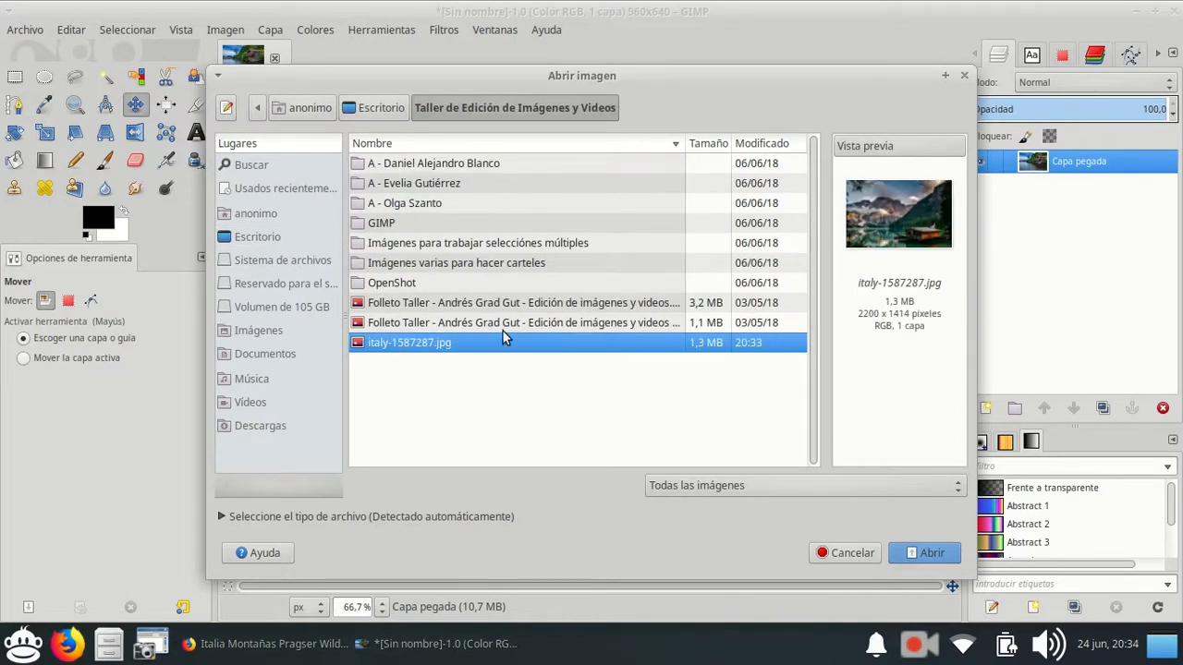
pyautogui.click(929, 554)
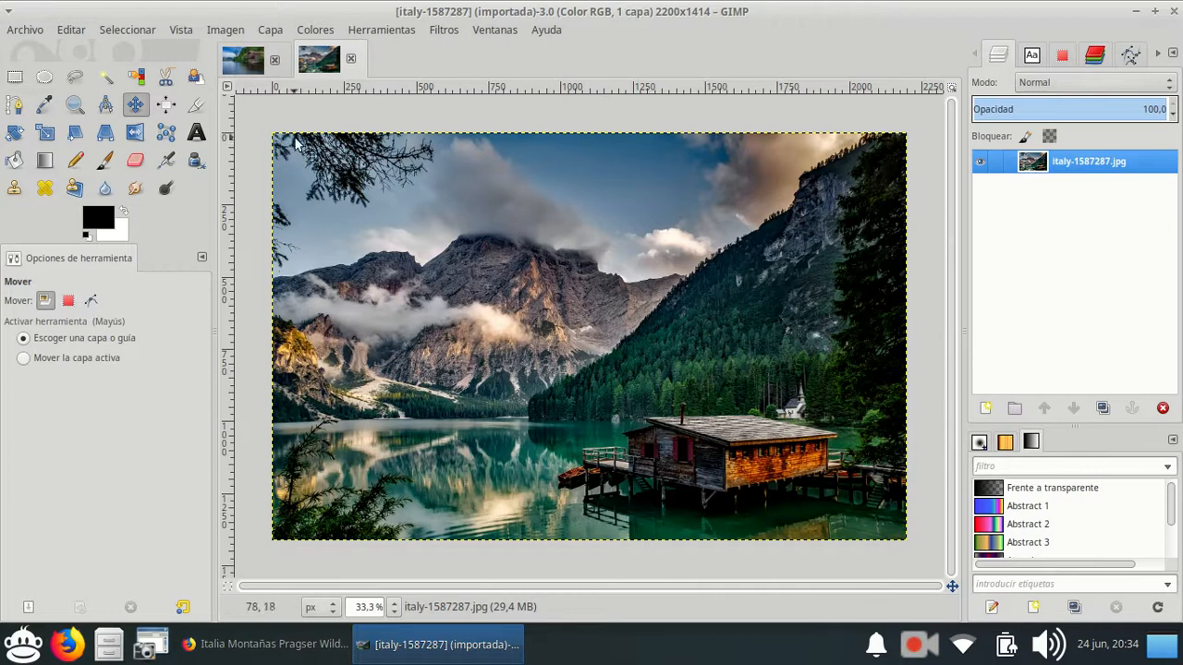
# Check the opening options for italy-1587287.jpg in the desktop folder Taller de Edición de Imágenes y Videos, and return to GIMP.
pyautogui.click(1162, 644)
pyautogui.doubleClick(815, 302)
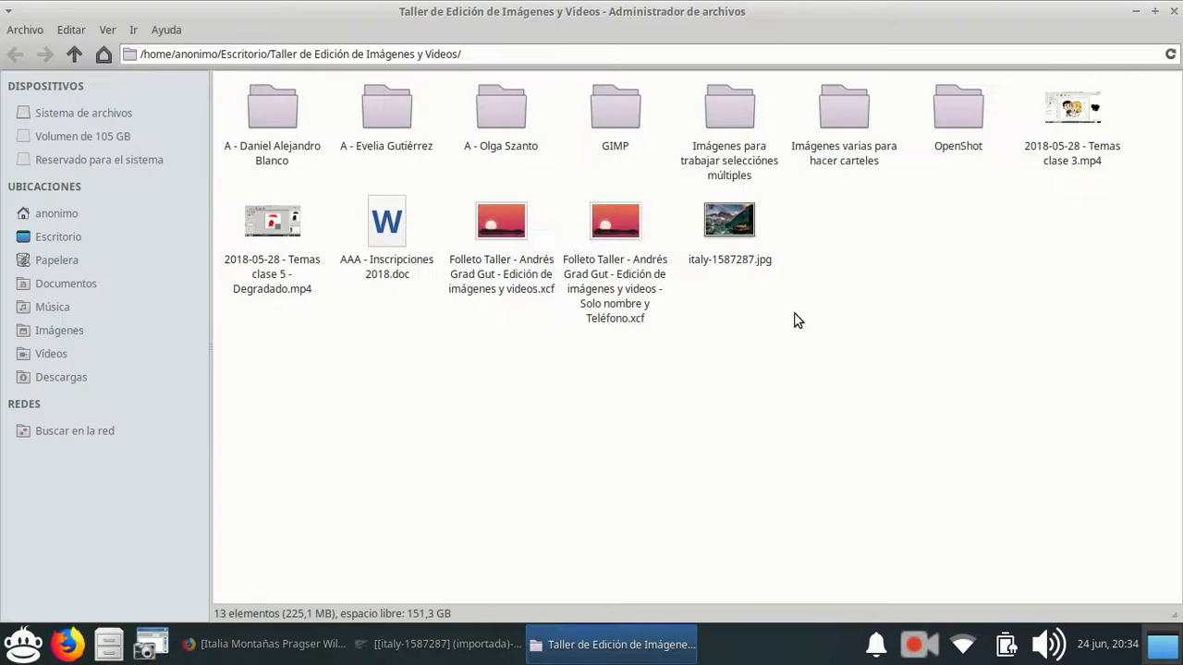
pyautogui.click(614, 226)
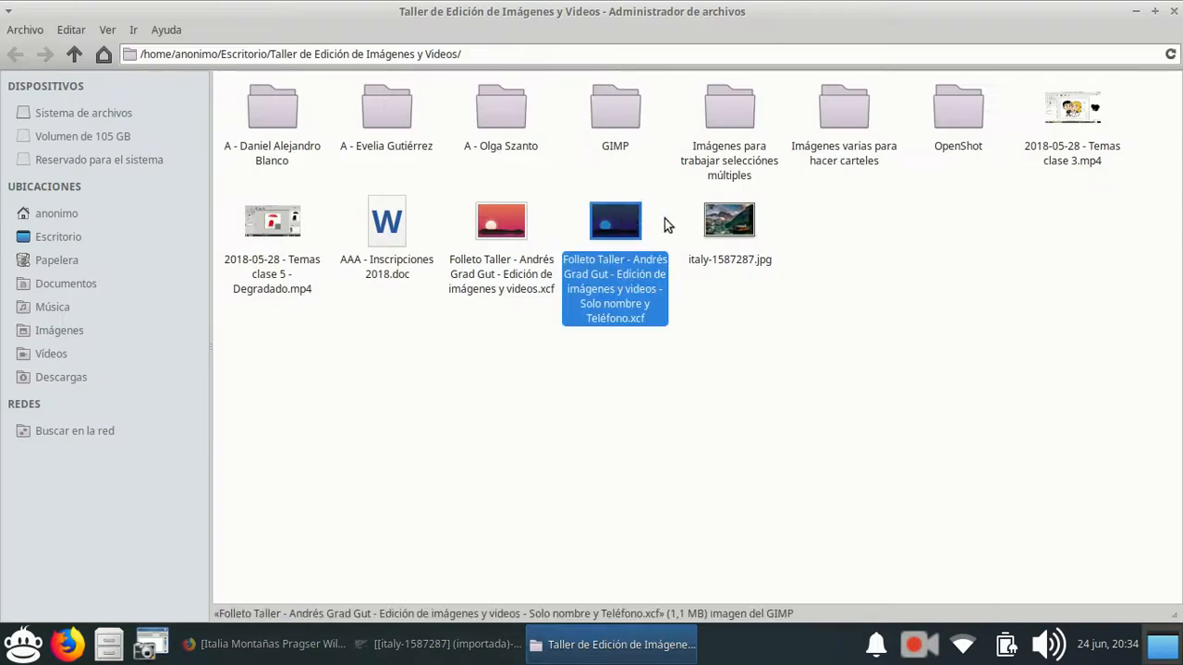
pyautogui.click(730, 221)
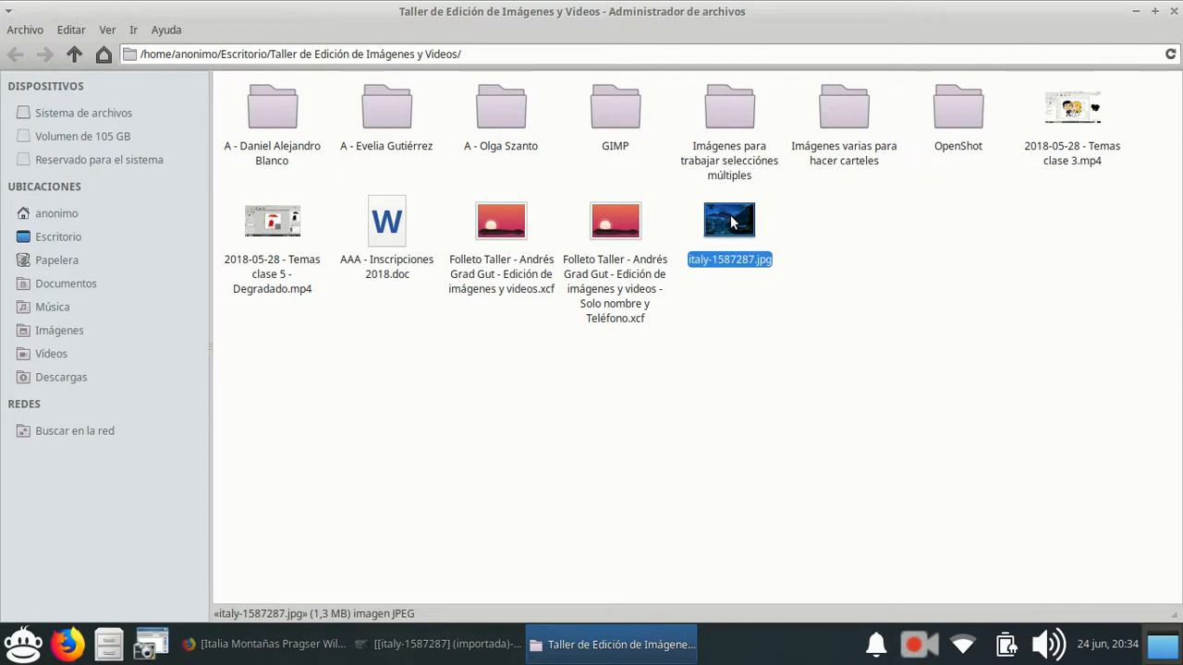
pyautogui.rightClick(730, 222)
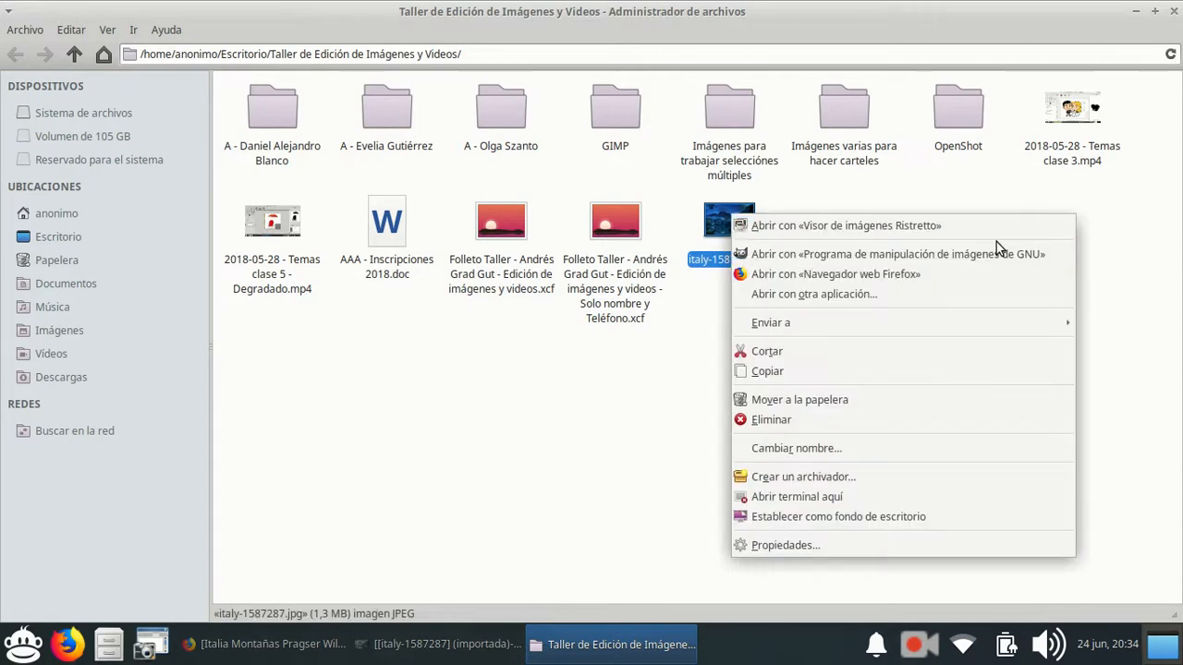
pyautogui.click(1176, 185)
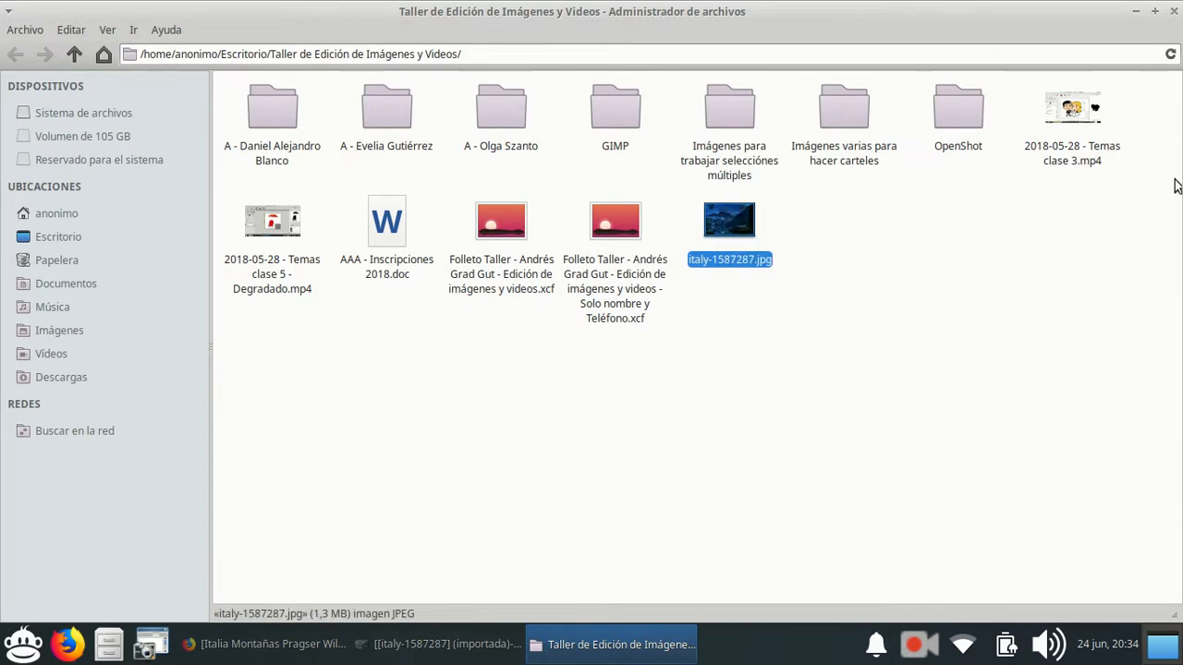
pyautogui.click(1175, 10)
pyautogui.click(505, 652)
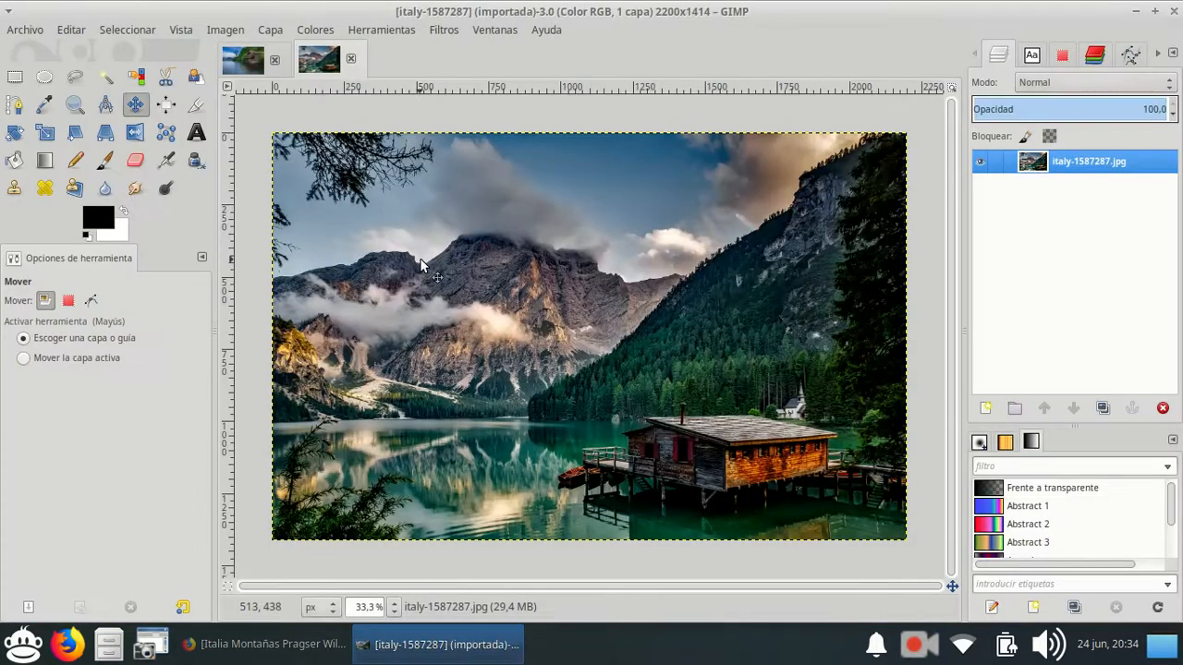
# Create a new blank white image of 2200×1414 pixels.
pyautogui.click(26, 30)
pyautogui.click(41, 53)
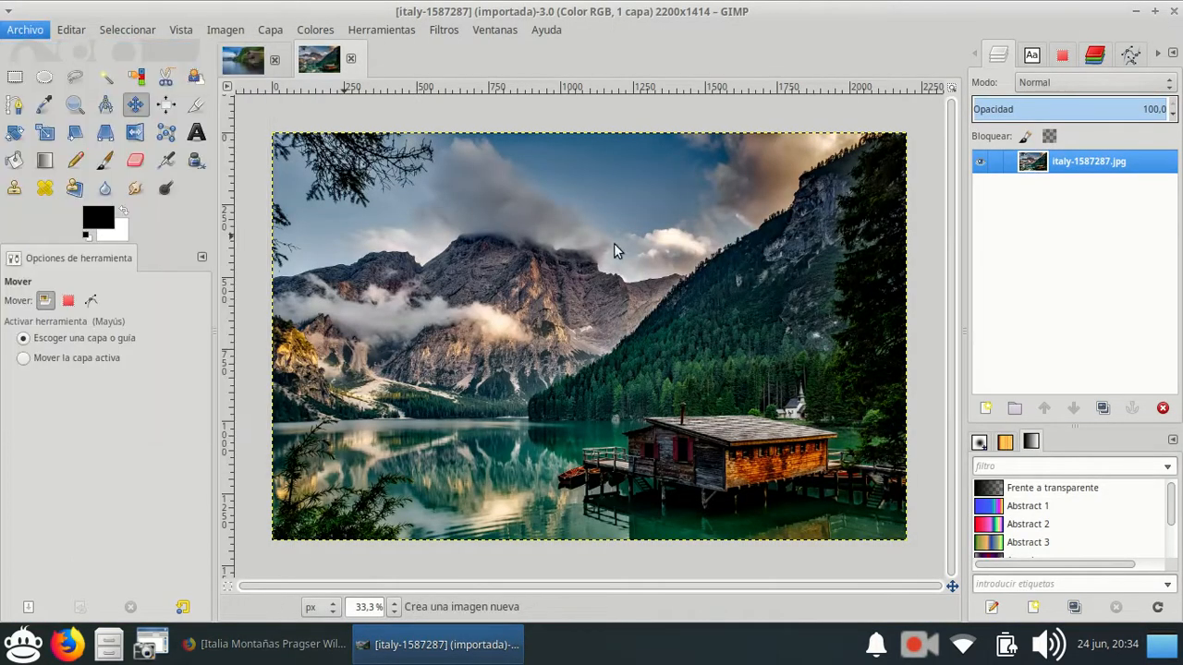
pyautogui.click(707, 429)
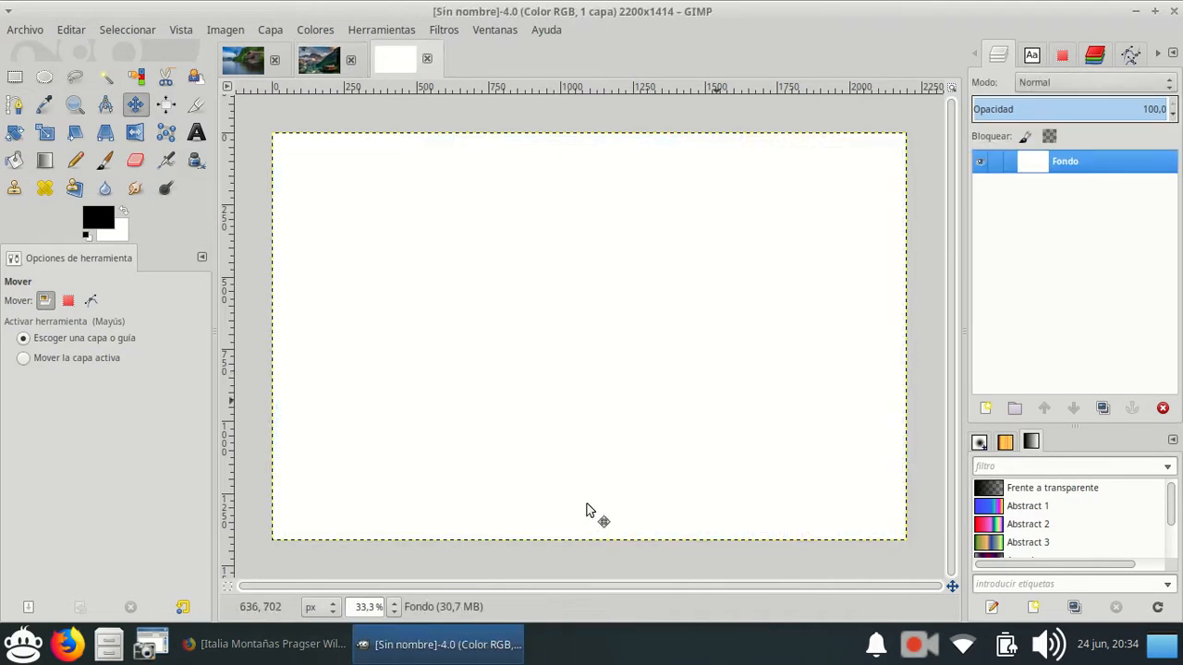
# Activate the Blend (Mezcla) tool and set the foreground colour to a bright blue with hue 237.
pyautogui.click(46, 160)
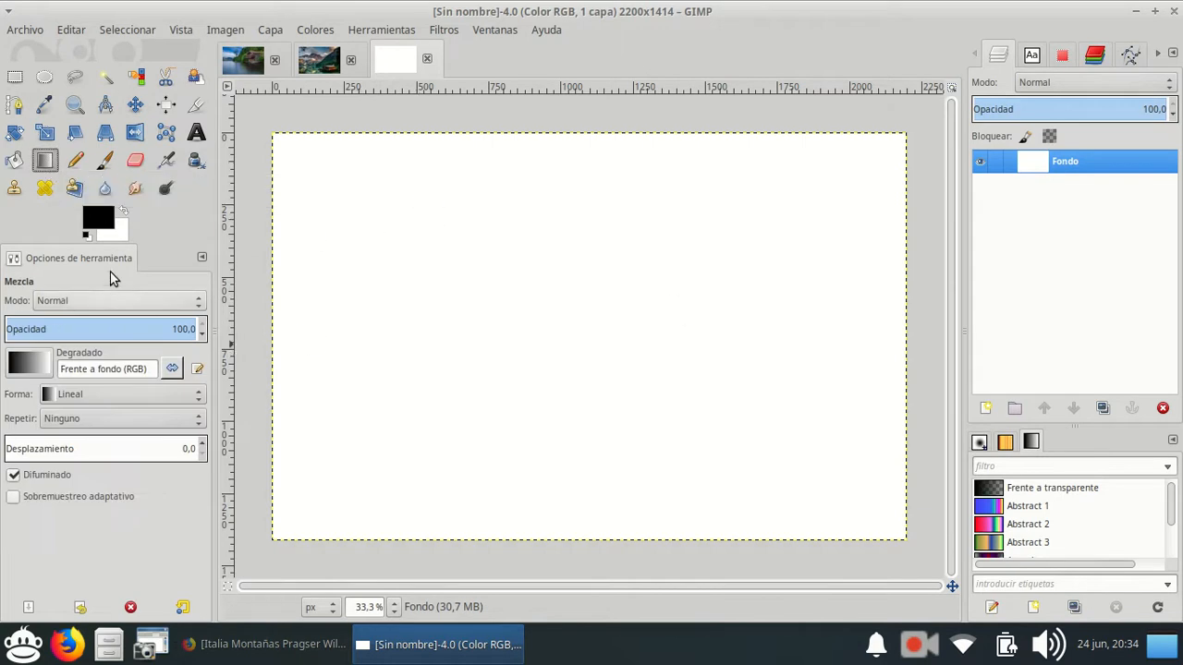
pyautogui.click(99, 218)
pyautogui.moveTo(166, 19); pyautogui.dragTo(419, 116)
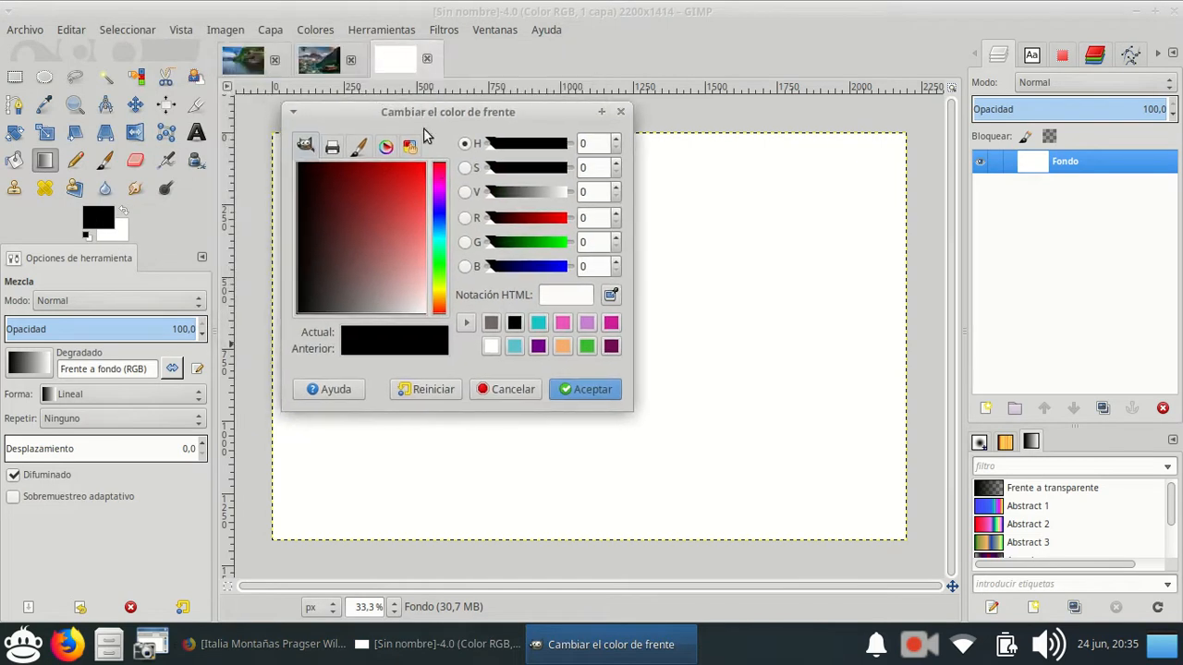
pyautogui.click(443, 218)
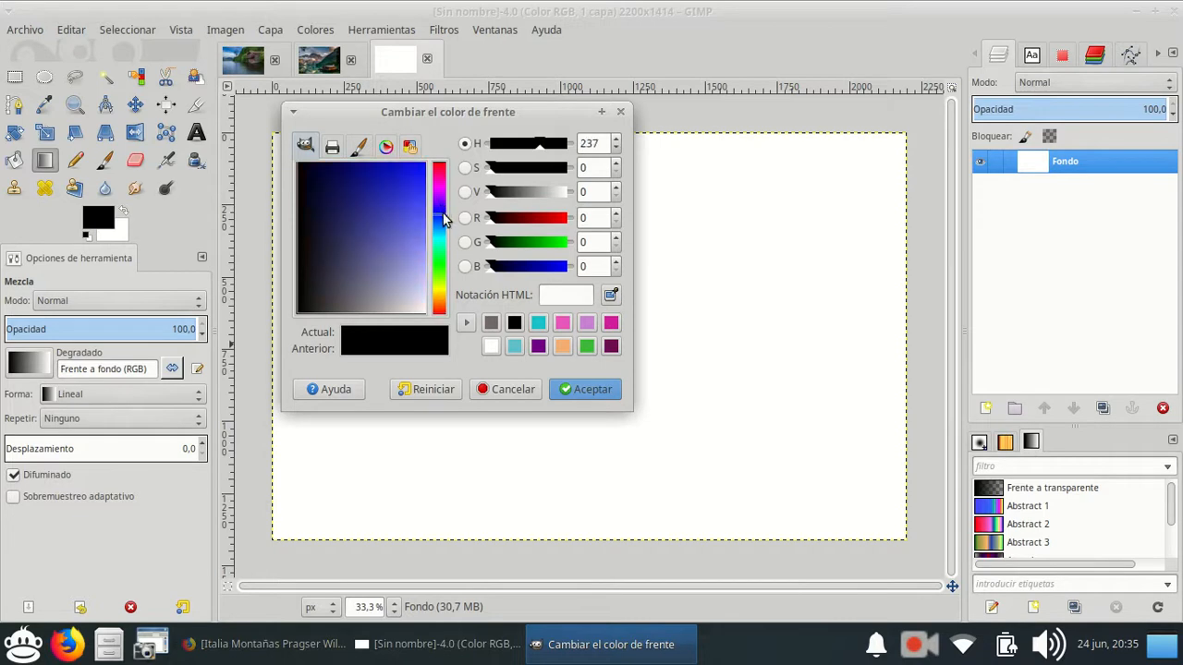
pyautogui.moveTo(393, 215); pyautogui.dragTo(413, 168)
pyautogui.click(573, 388)
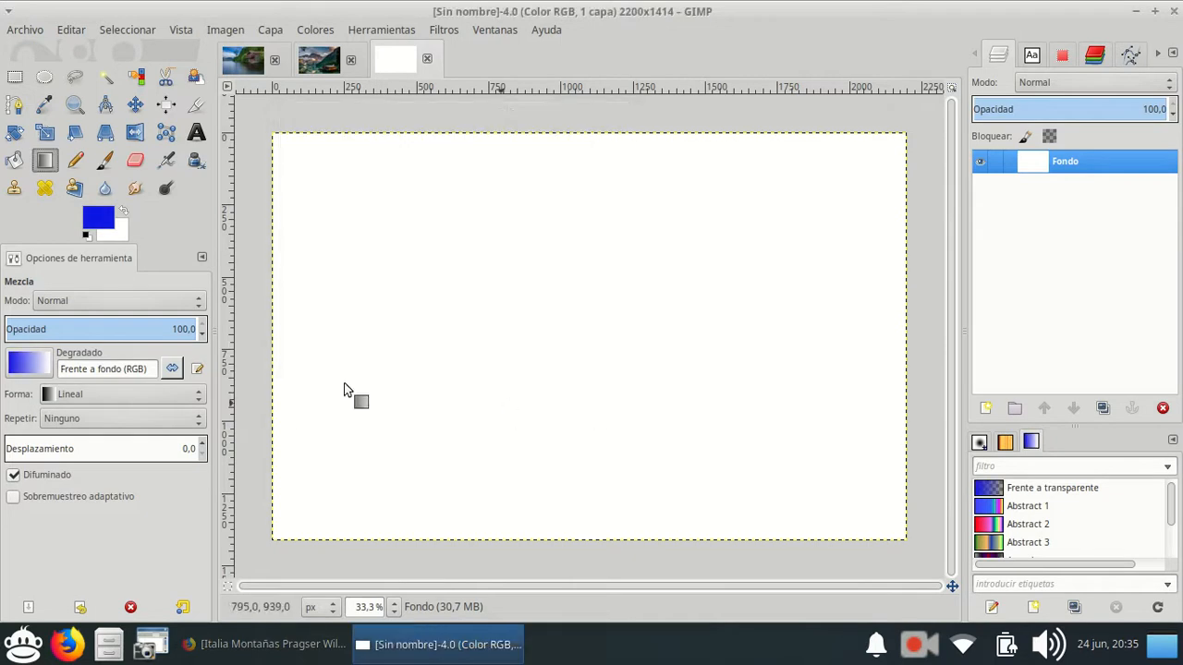
# Set the background colour to a lighter medium blue.
pyautogui.click(121, 237)
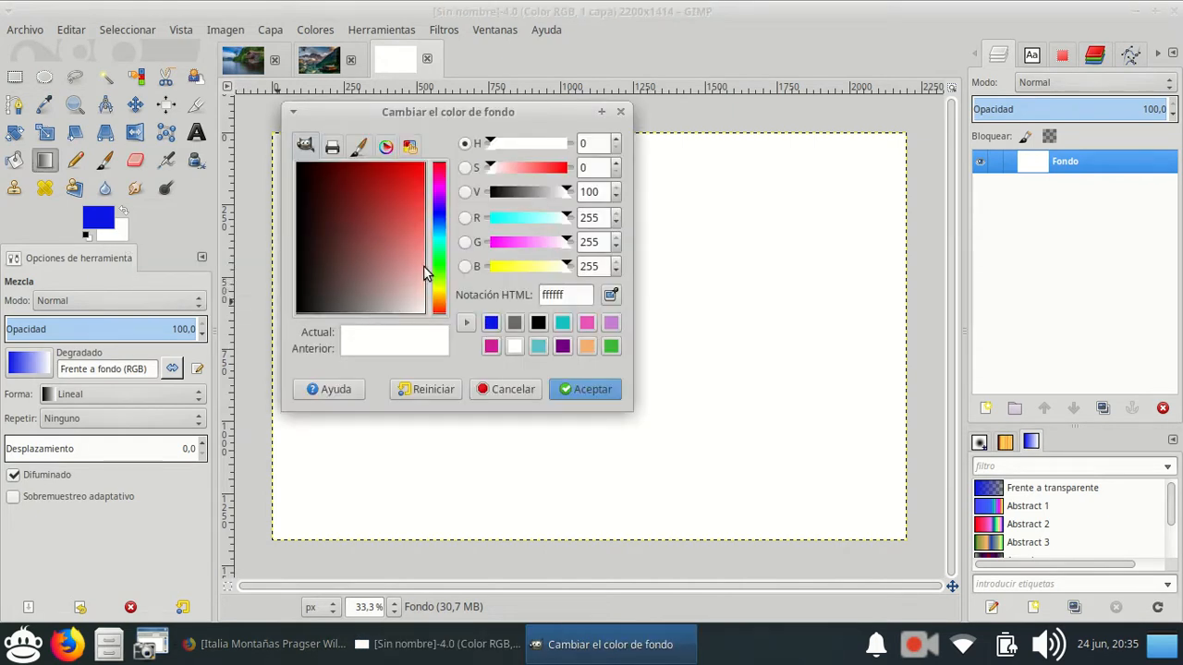
pyautogui.moveTo(433, 241); pyautogui.dragTo(412, 218)
pyautogui.click(599, 392)
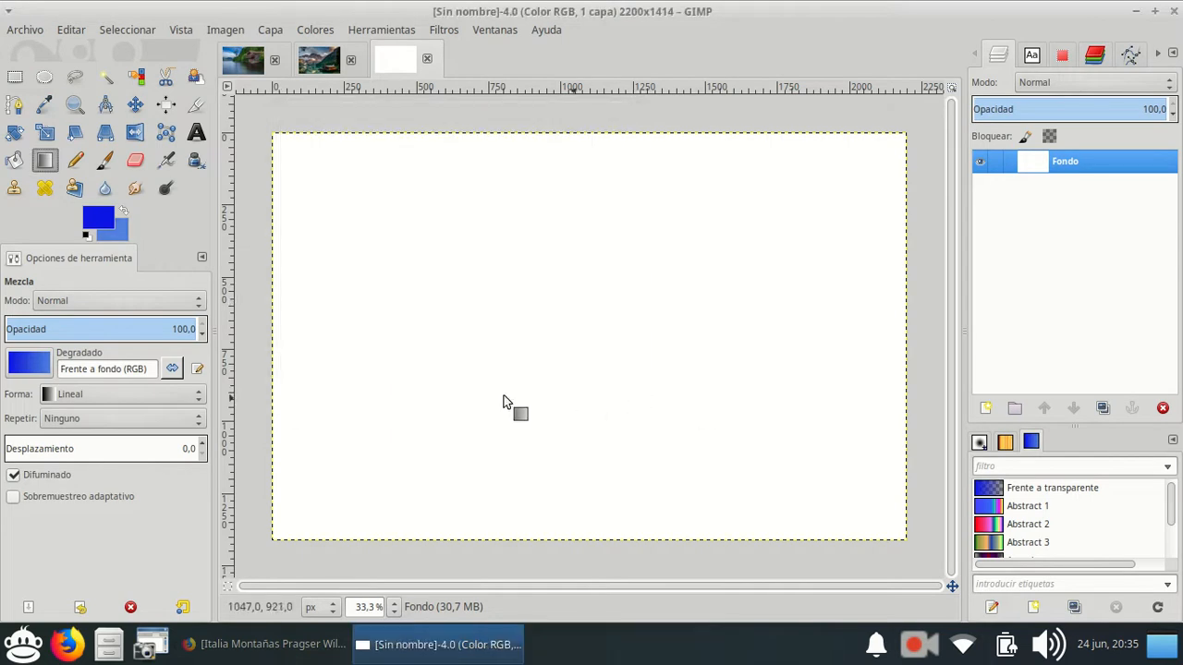
# Fill the blank canvas with a diagonal linear gradient from the upper left towards the lower right.
pyautogui.moveTo(362, 205); pyautogui.dragTo(416, 226)
pyautogui.moveTo(701, 409); pyautogui.dragTo(778, 447)
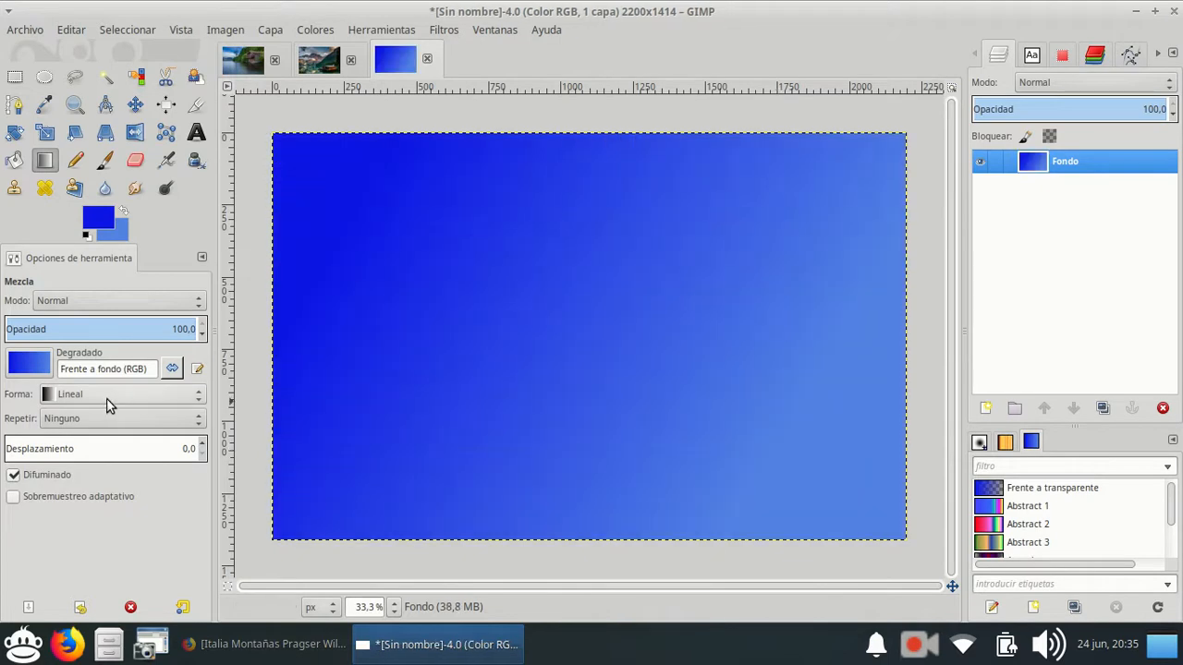
# Set the gradient shape to Espiral (sentido horario) and fill the canvas with a spiral centred in its upper-left area.
pyautogui.click(33, 364)
pyautogui.click(73, 401)
pyautogui.click(79, 394)
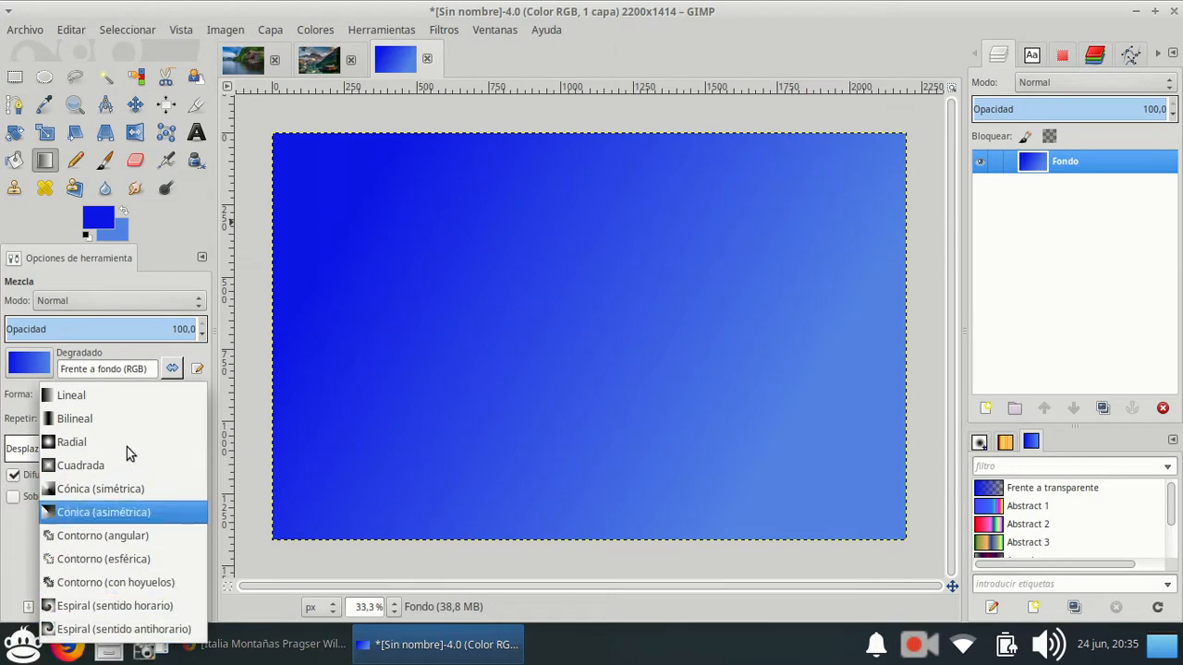
pyautogui.click(106, 605)
pyautogui.moveTo(397, 247); pyautogui.dragTo(448, 276)
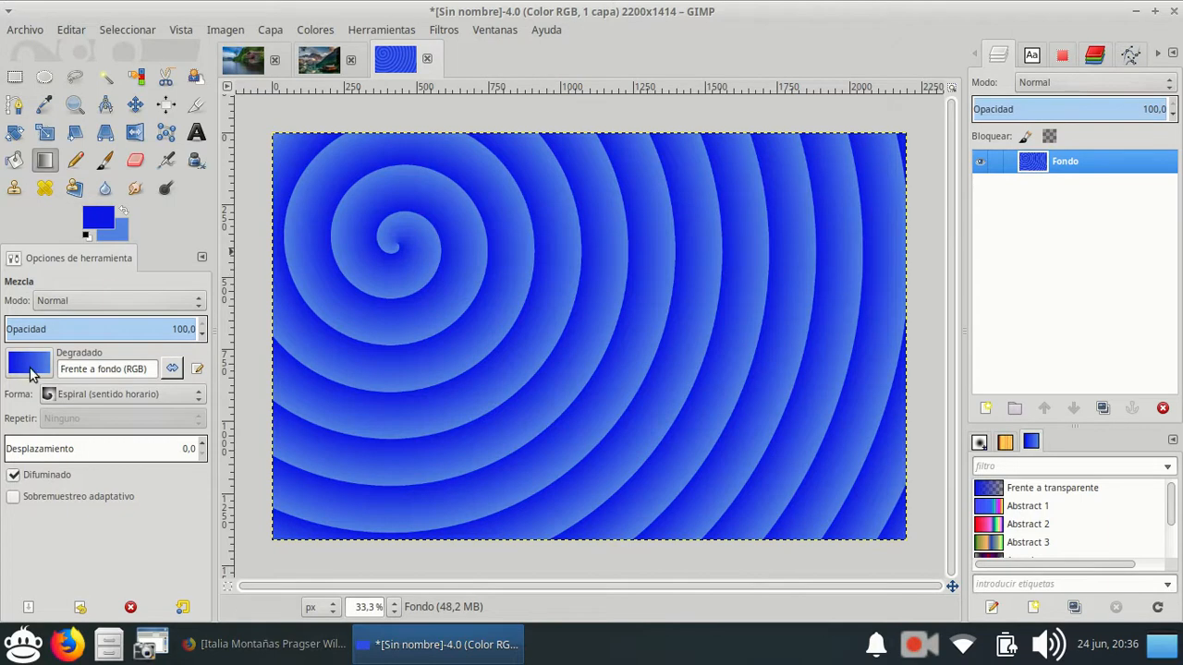
# Try to cut the spiral layer, and undo the cut and both gradient fills.
pyautogui.click(33, 372)
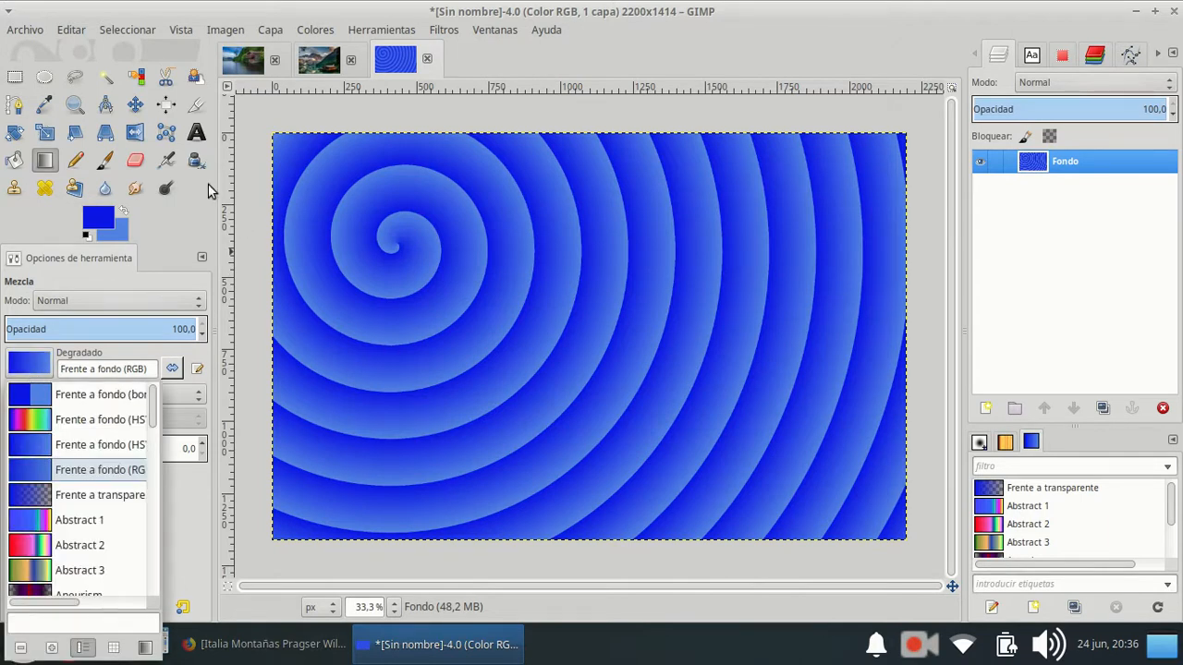
pyautogui.click(251, 196)
pyautogui.hotkey('ctrl', 'c')
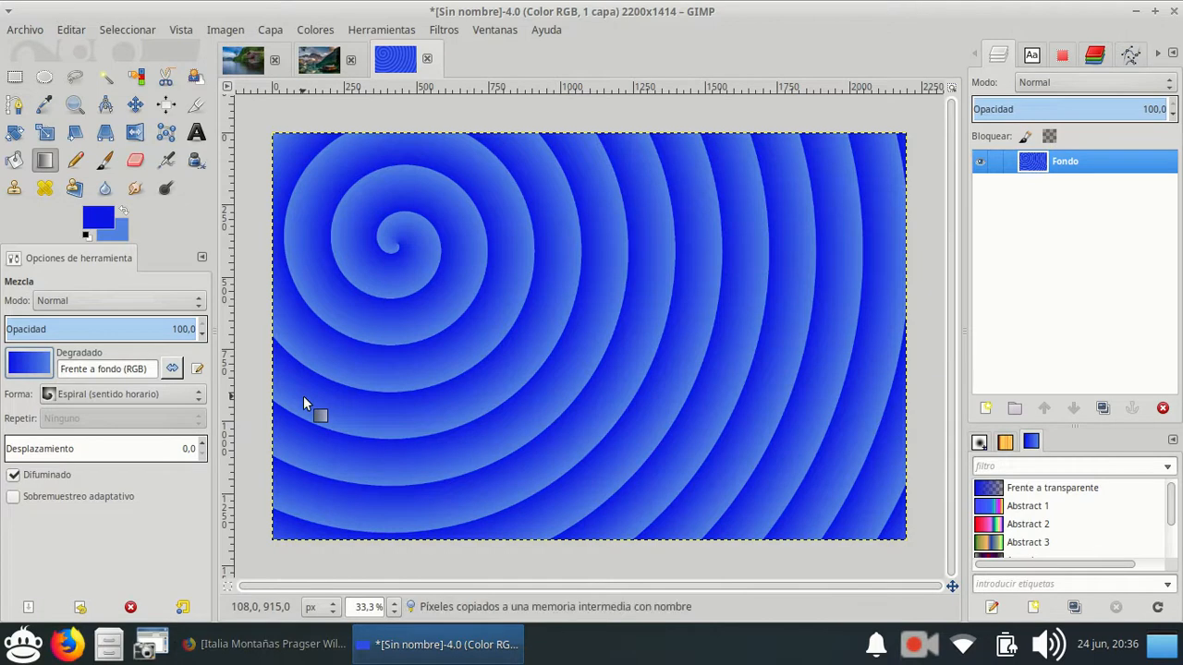
pyautogui.hotkey('ctrl', 'x')
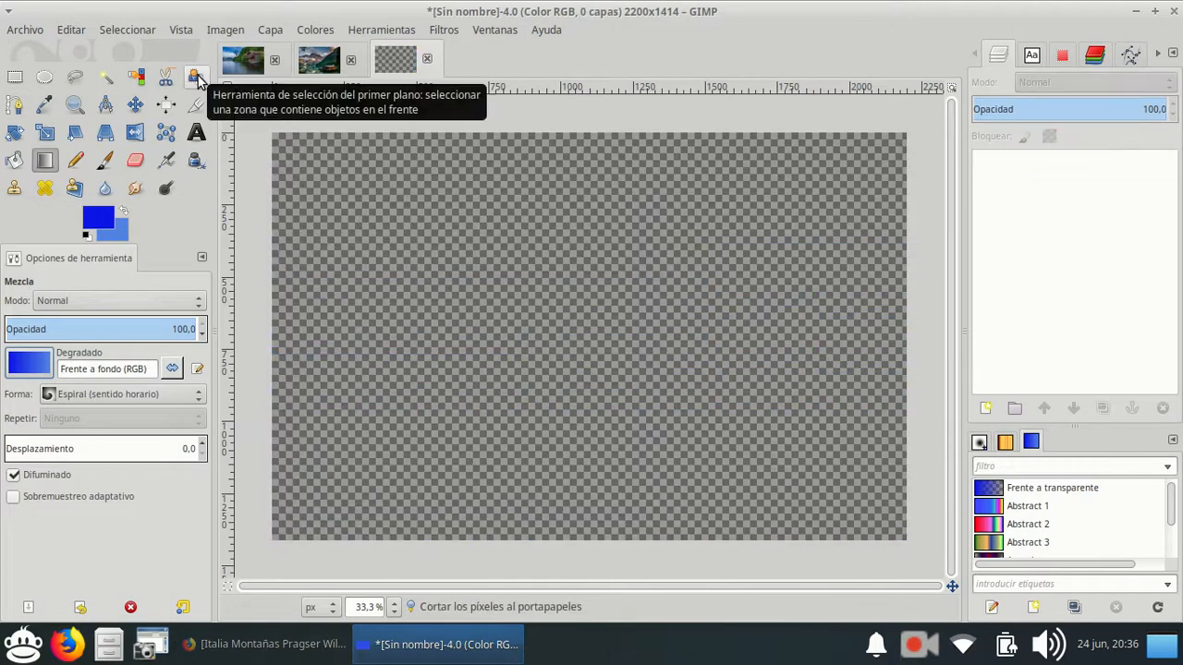
pyautogui.hotkey('ctrl', 'z')
pyautogui.hotkey('ctrl', 'z')
pyautogui.hotkey('ctrl', 'z')
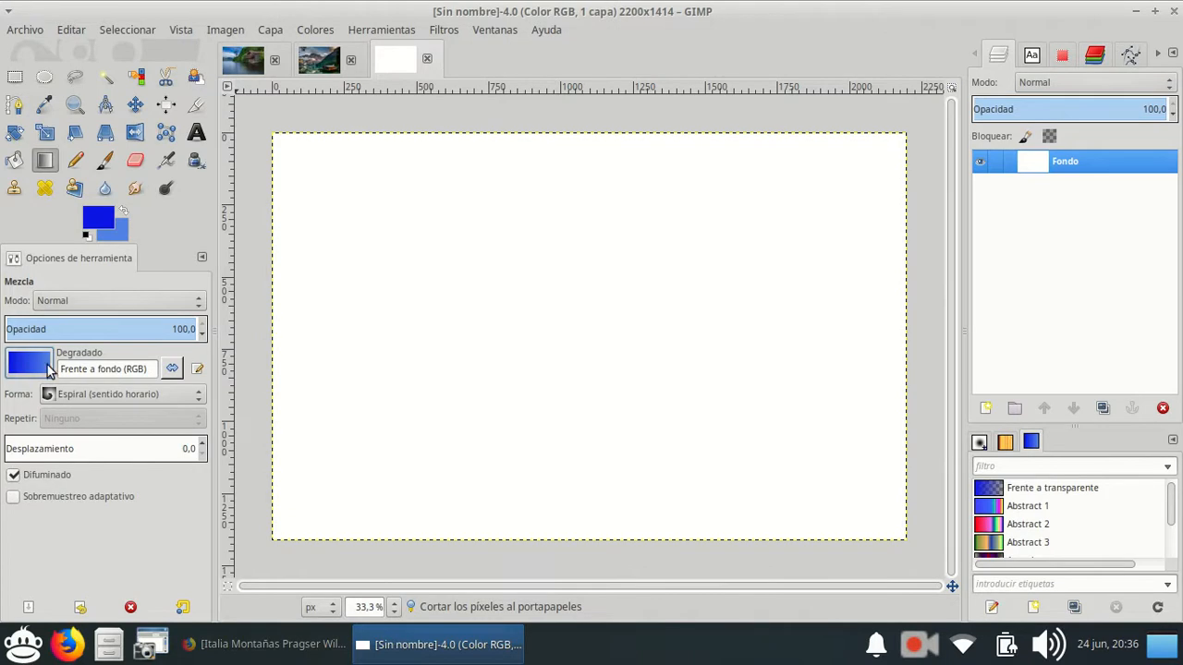
# Set the Blend tool's gradient to Frente a transparente and its shape to Lineal.
pyautogui.click(30, 365)
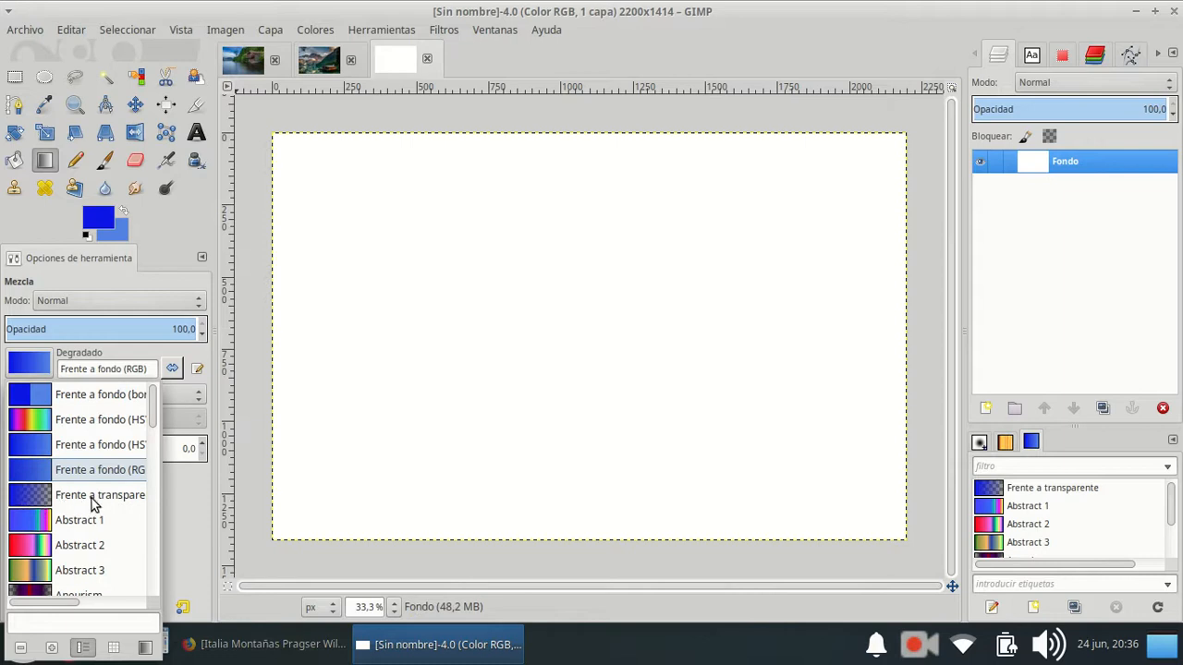
pyautogui.click(32, 501)
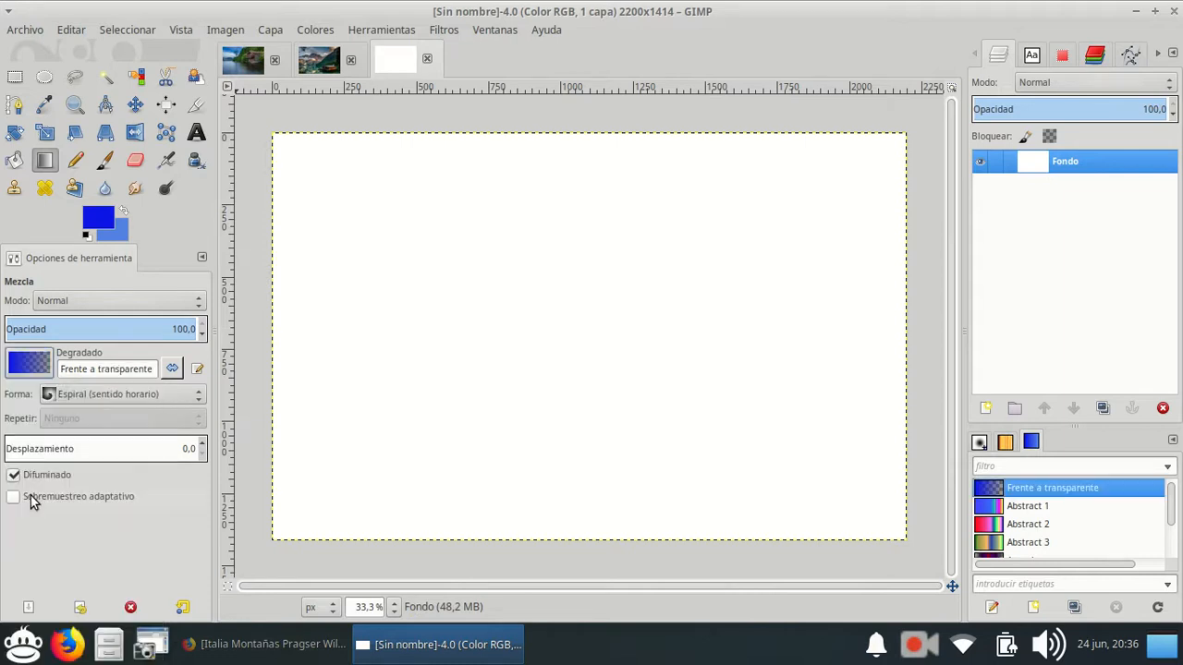
pyautogui.click(48, 397)
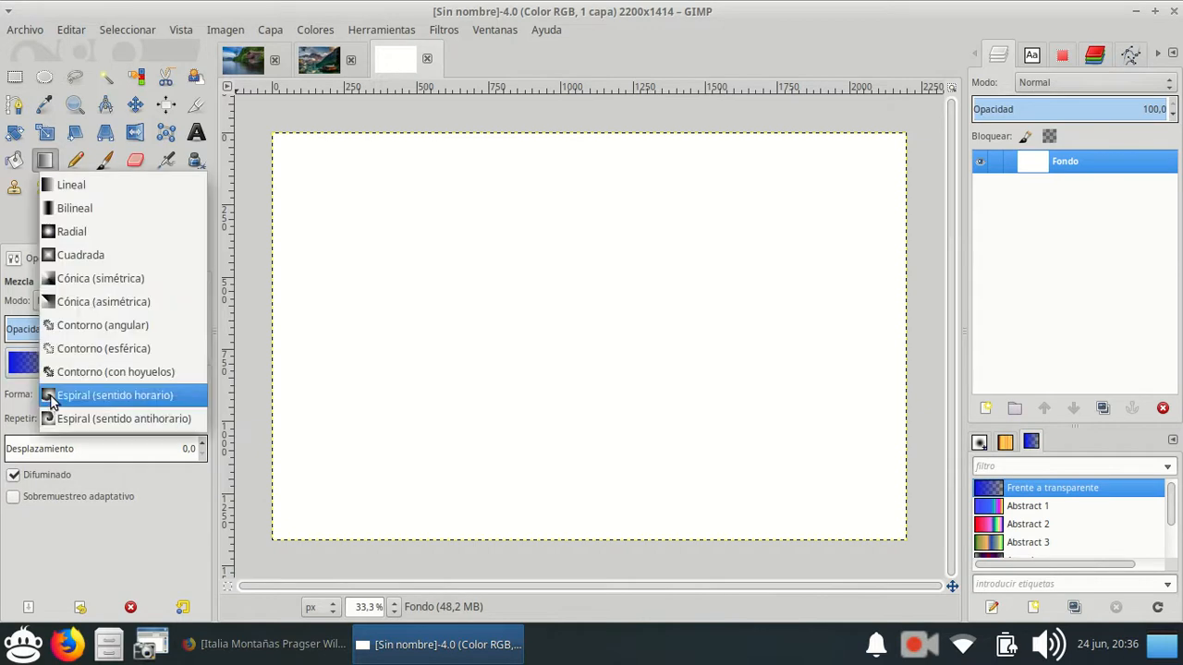
pyautogui.click(72, 185)
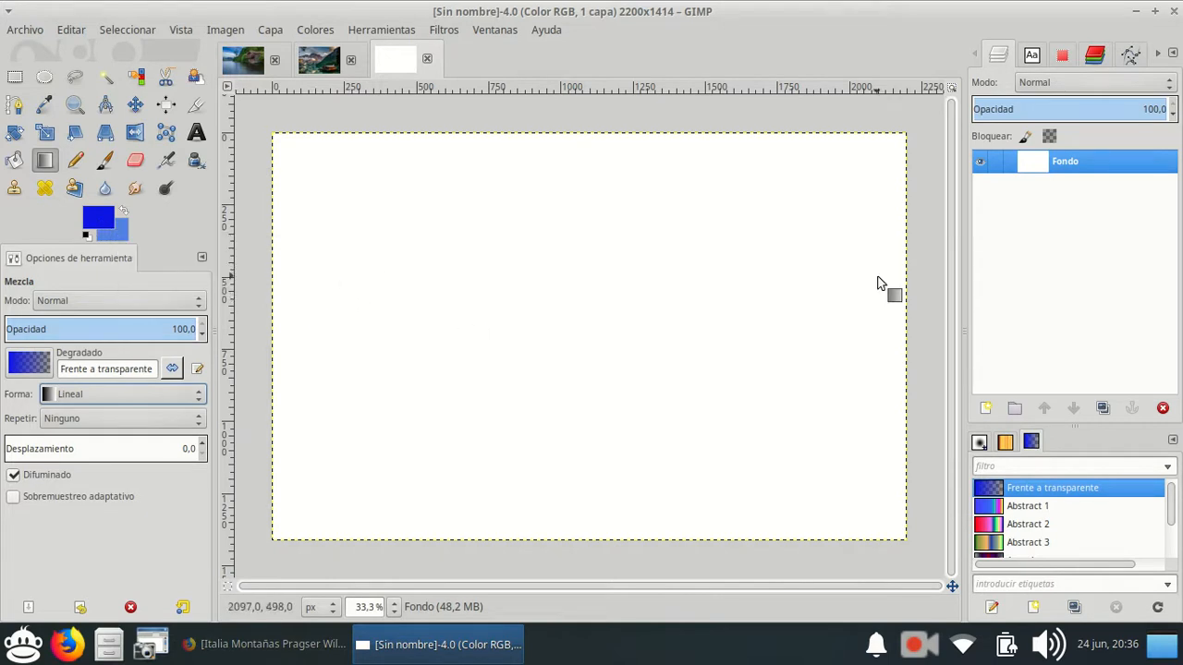
# Replace the Fondo layer with a transparent 2200×1414 px layer and draw a horizontal gradient from near its left edge to about two-thirds across.
pyautogui.click(1162, 408)
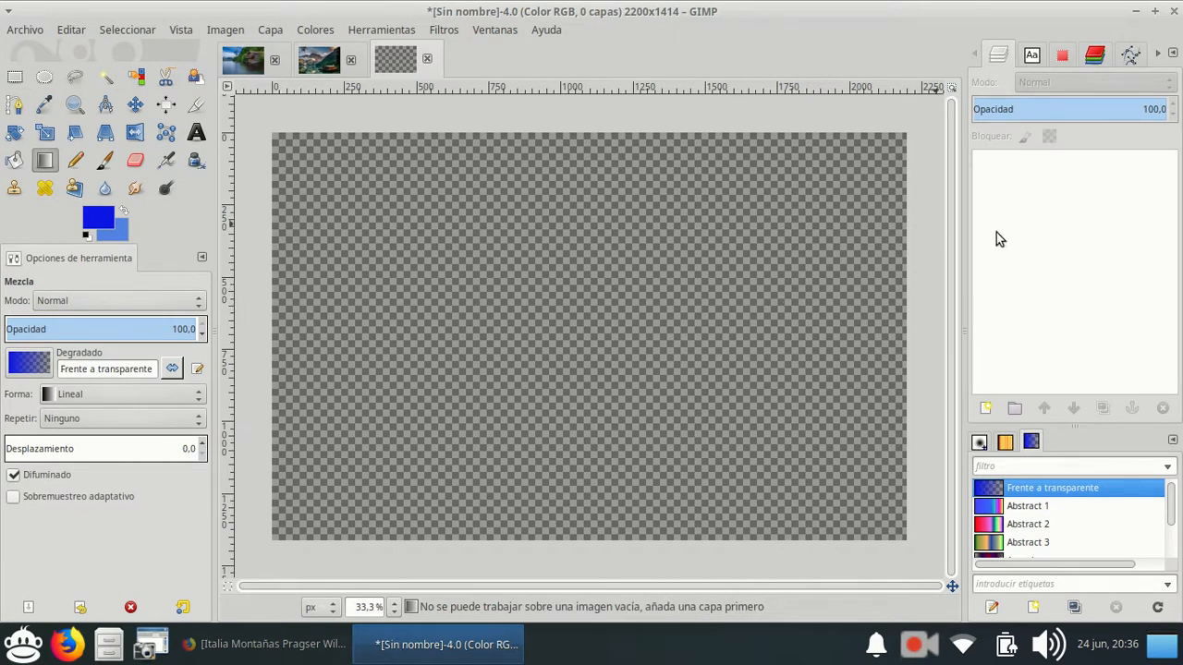
pyautogui.click(984, 408)
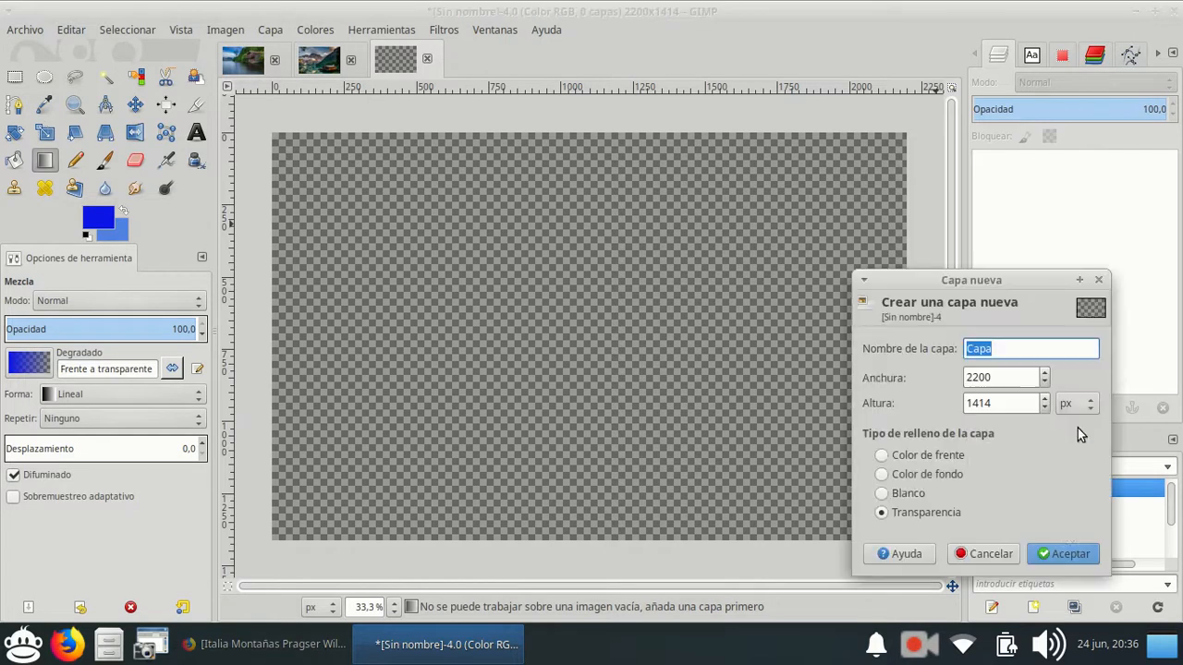
pyautogui.click(1071, 547)
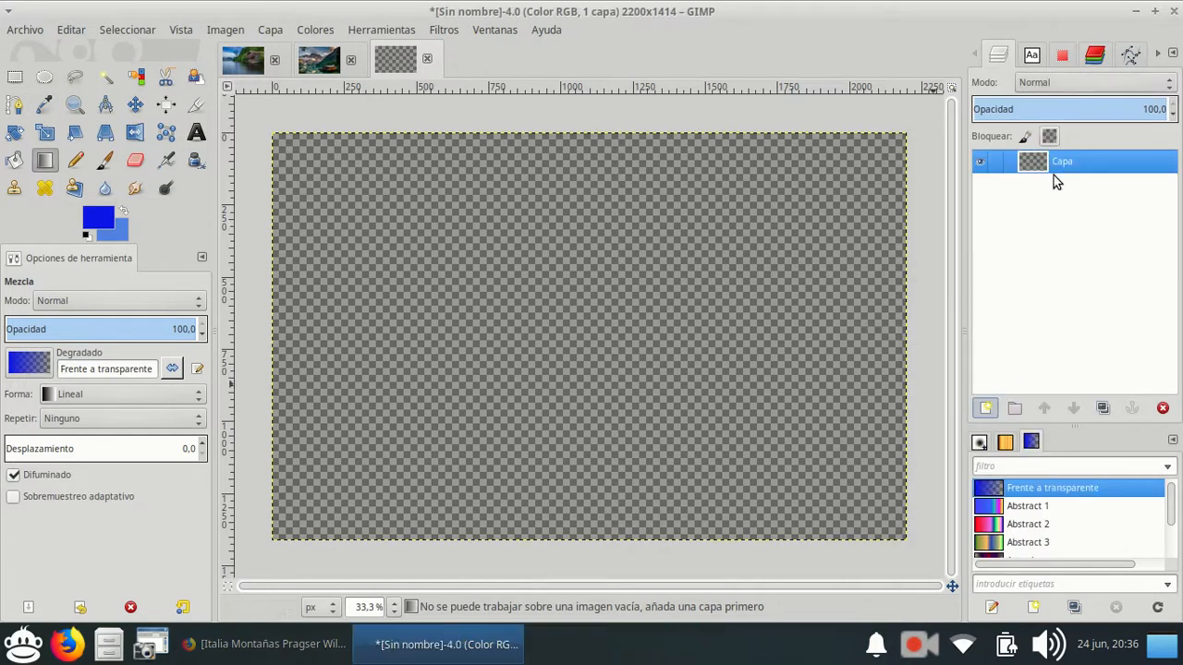
pyautogui.moveTo(317, 295); pyautogui.dragTo(713, 298)
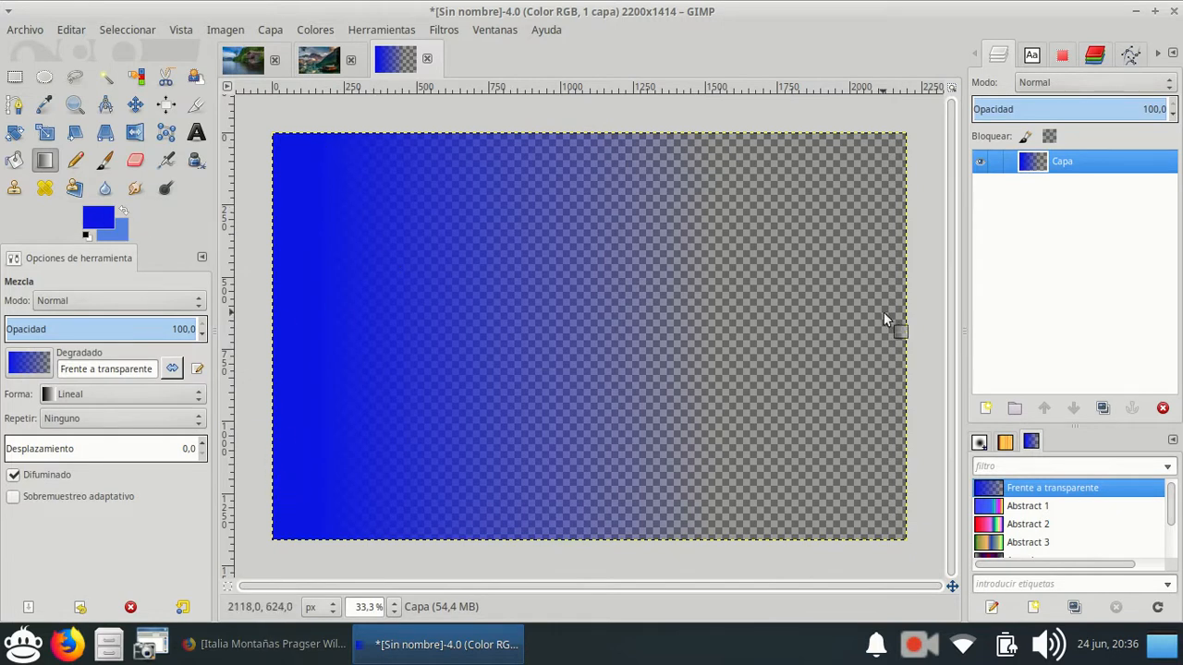
# Copy the mountain lake photo from the italy-1587287 image and paste it as a new layer in the gradient image.
pyautogui.click(328, 79)
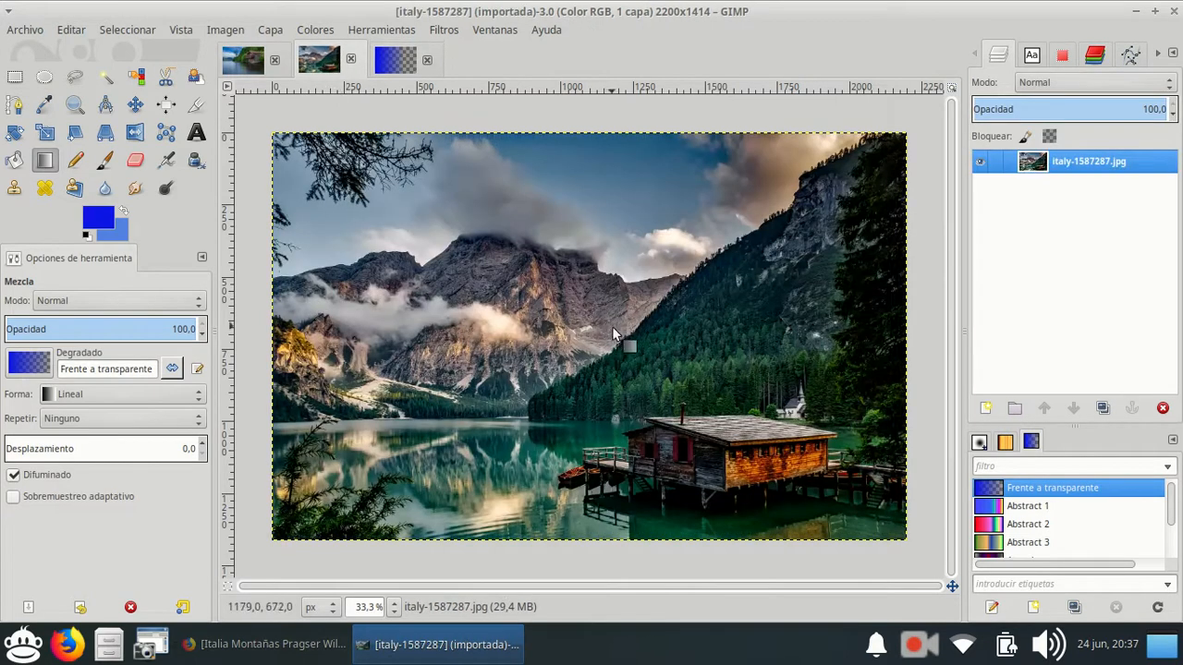
pyautogui.click(77, 31)
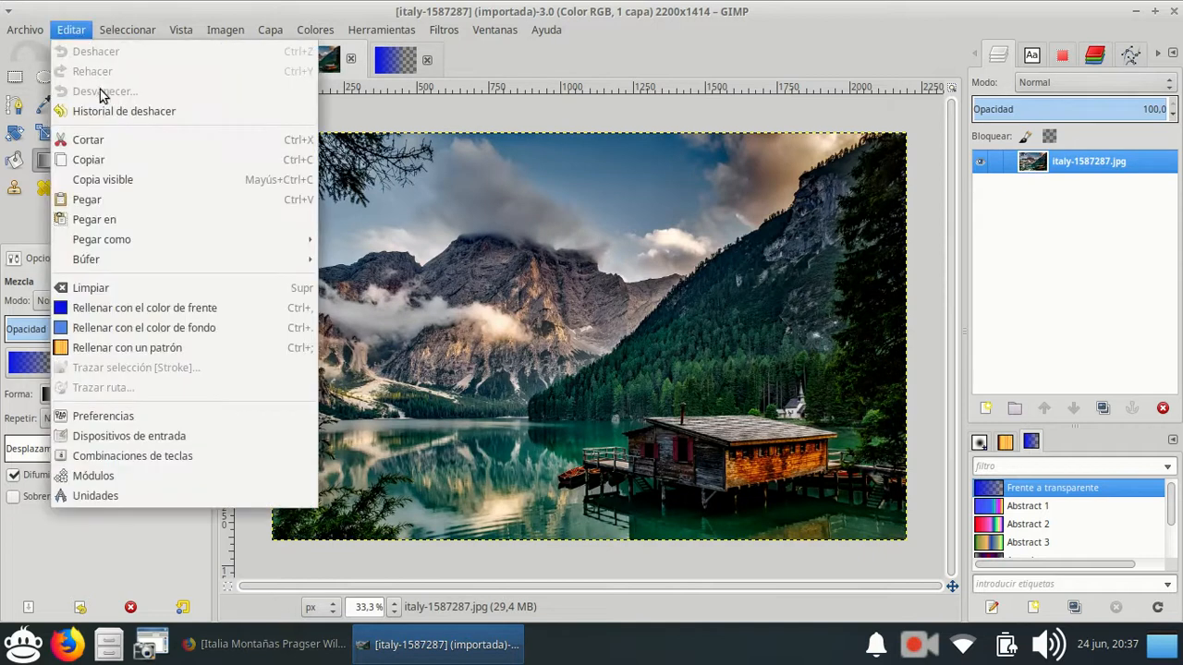
pyautogui.click(101, 161)
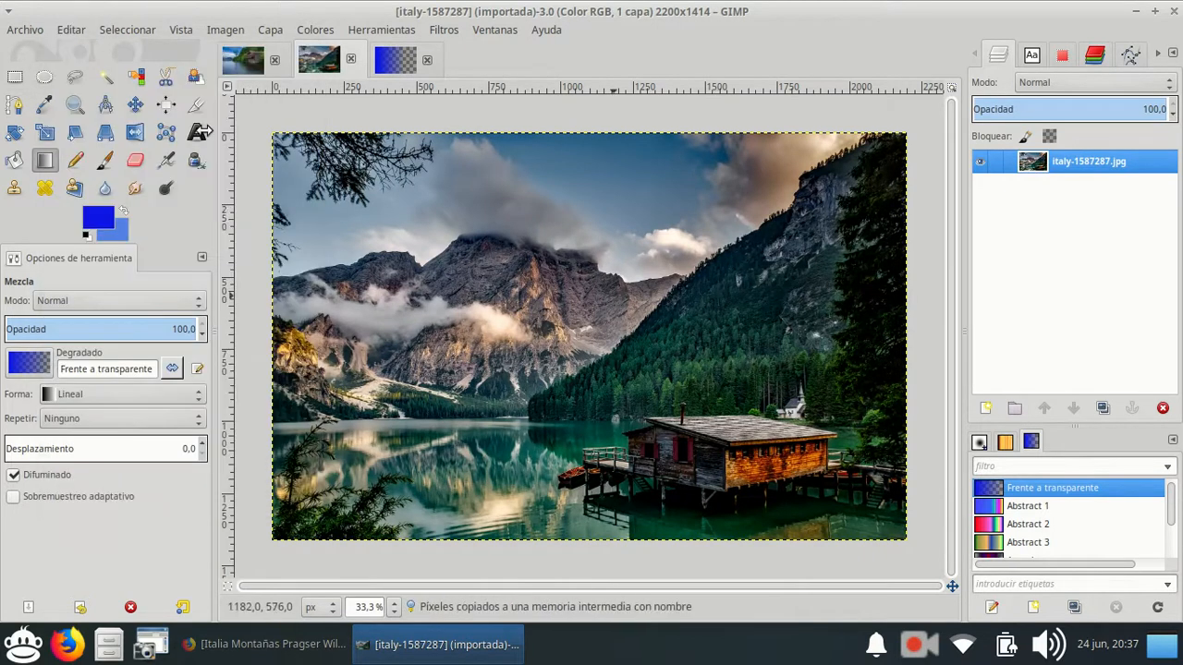
pyautogui.click(392, 67)
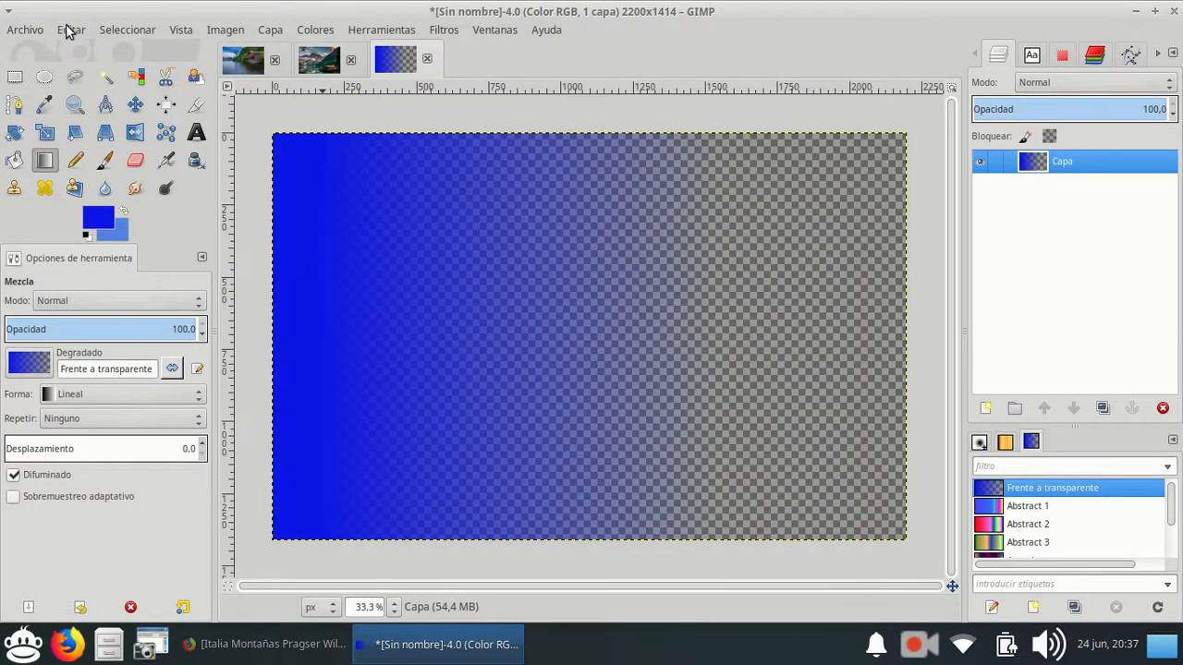
pyautogui.click(70, 31)
pyautogui.moveTo(127, 243)
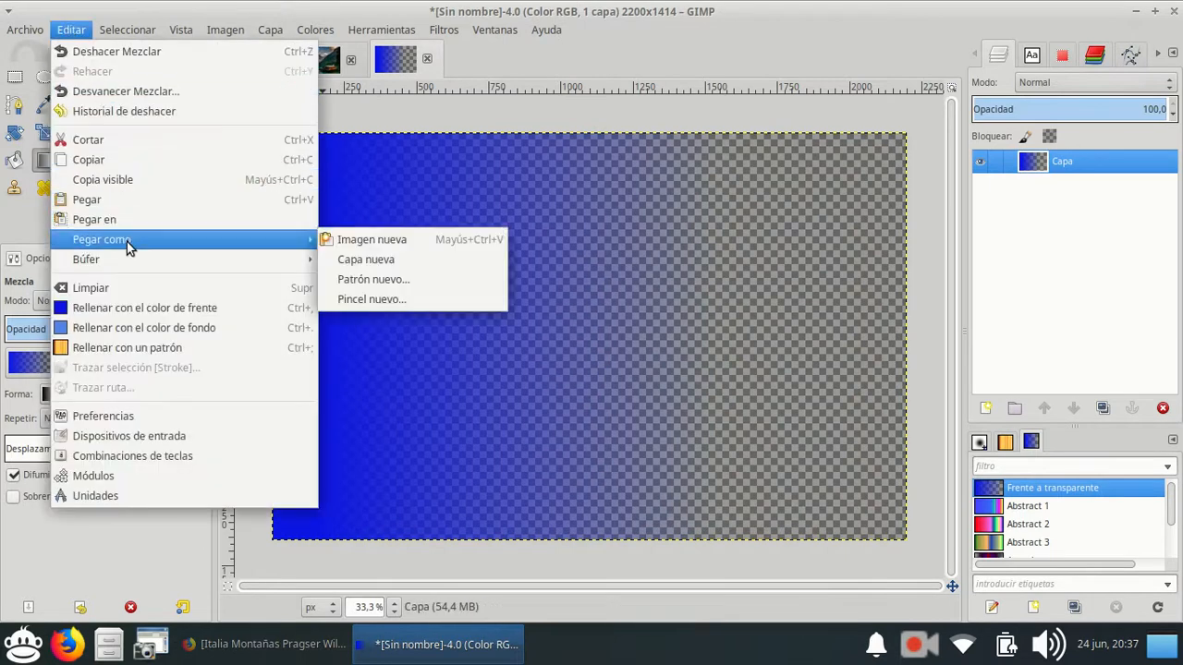
pyautogui.click(356, 265)
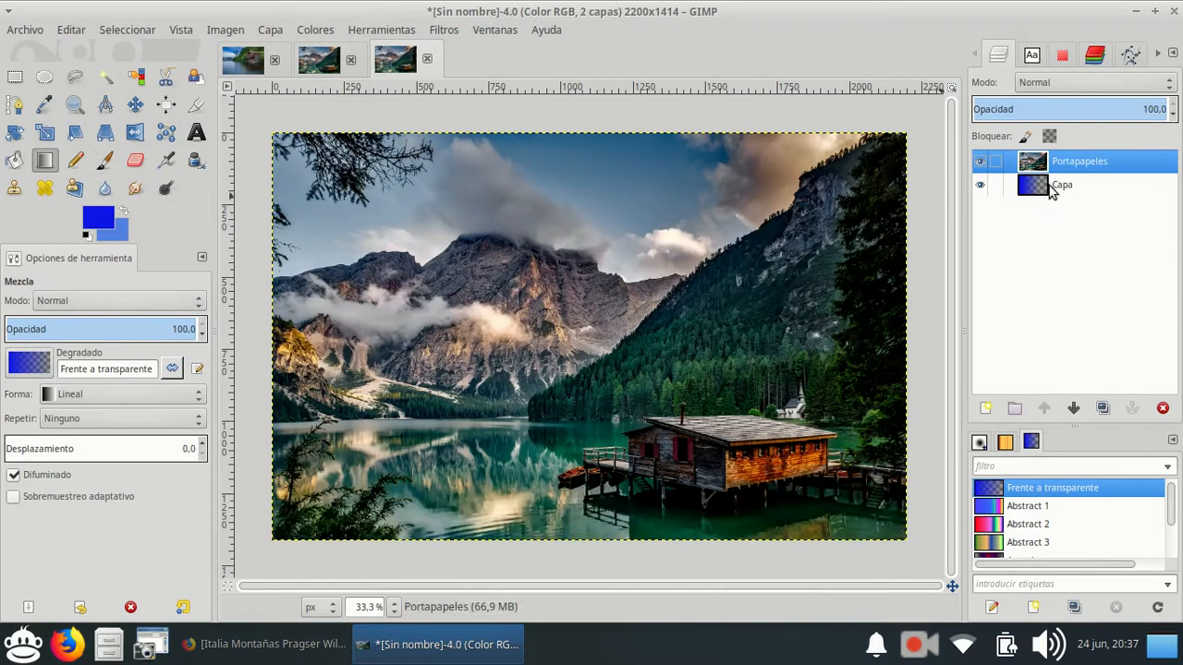
# Move the blue gradient layer Capa above the Portapapeles photo layer.
pyautogui.moveTo(1035, 192); pyautogui.dragTo(1039, 159)
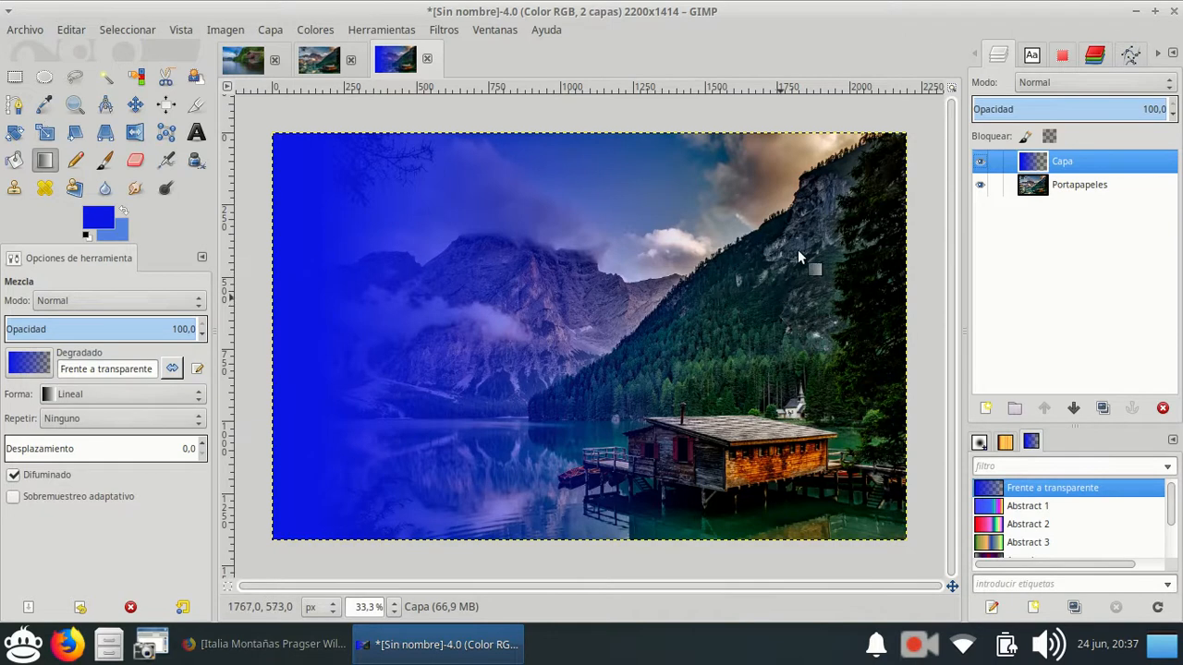
# In the boathouse image, set the foreground colour to dark green 235700 and draw a vertical gradient from mid-water up to the shoreline.
pyautogui.click(234, 61)
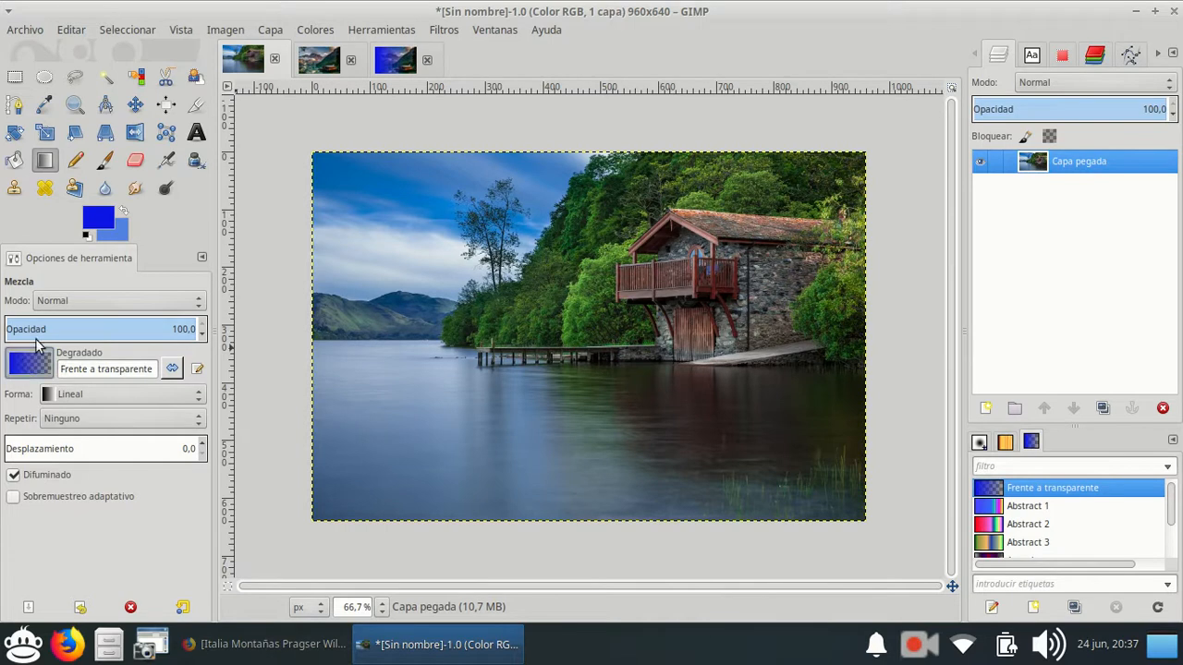
pyautogui.click(25, 367)
pyautogui.click(41, 366)
pyautogui.click(101, 214)
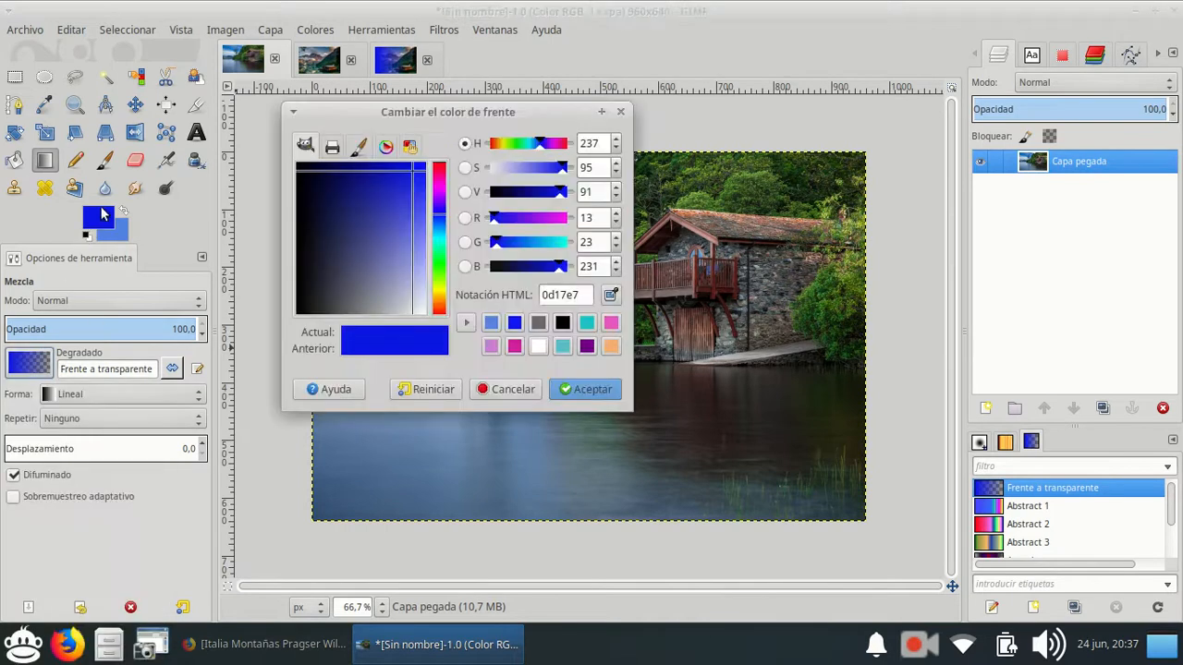
pyautogui.moveTo(438, 236); pyautogui.dragTo(438, 274)
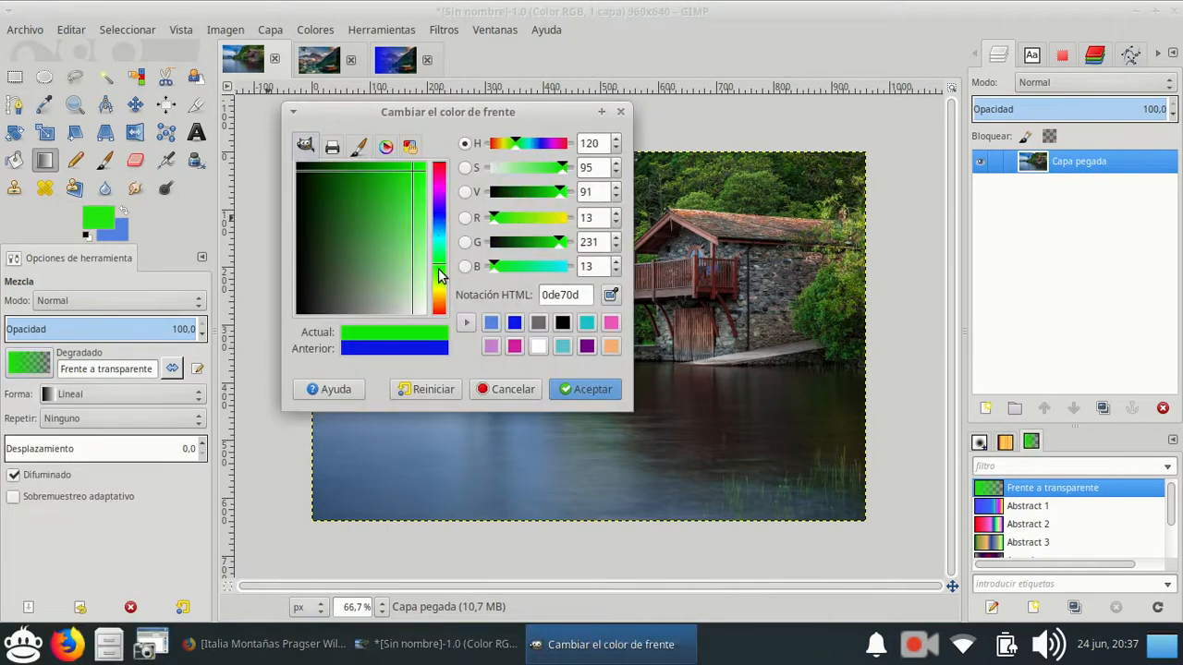
pyautogui.moveTo(413, 170); pyautogui.dragTo(339, 153)
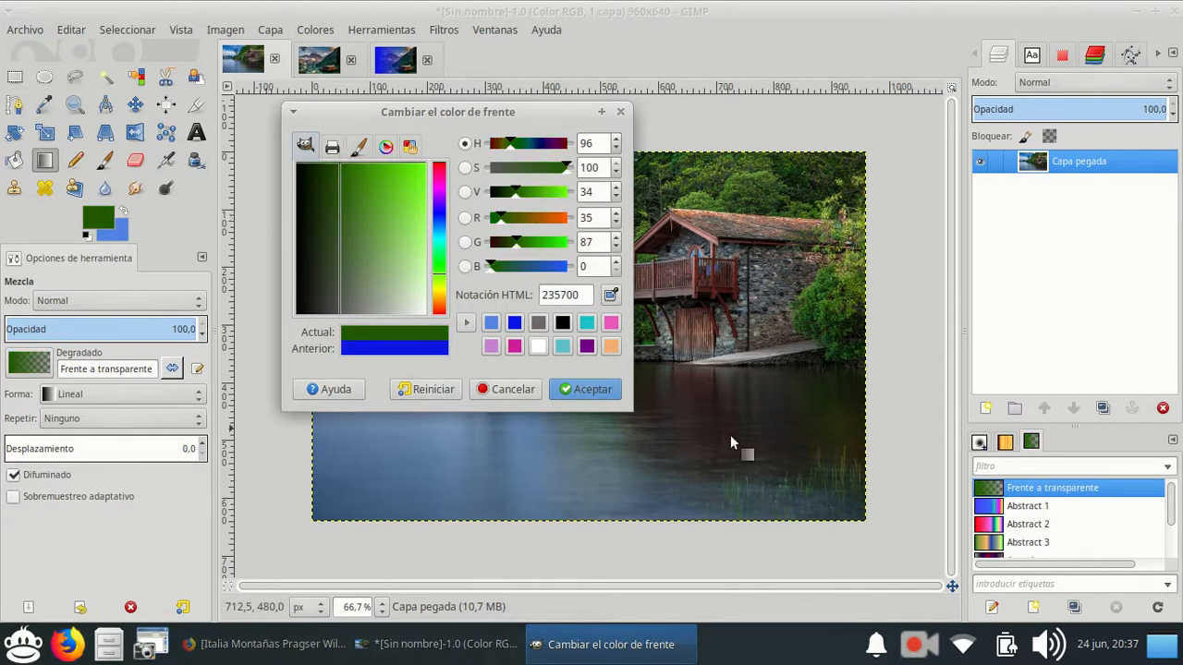
pyautogui.click(603, 389)
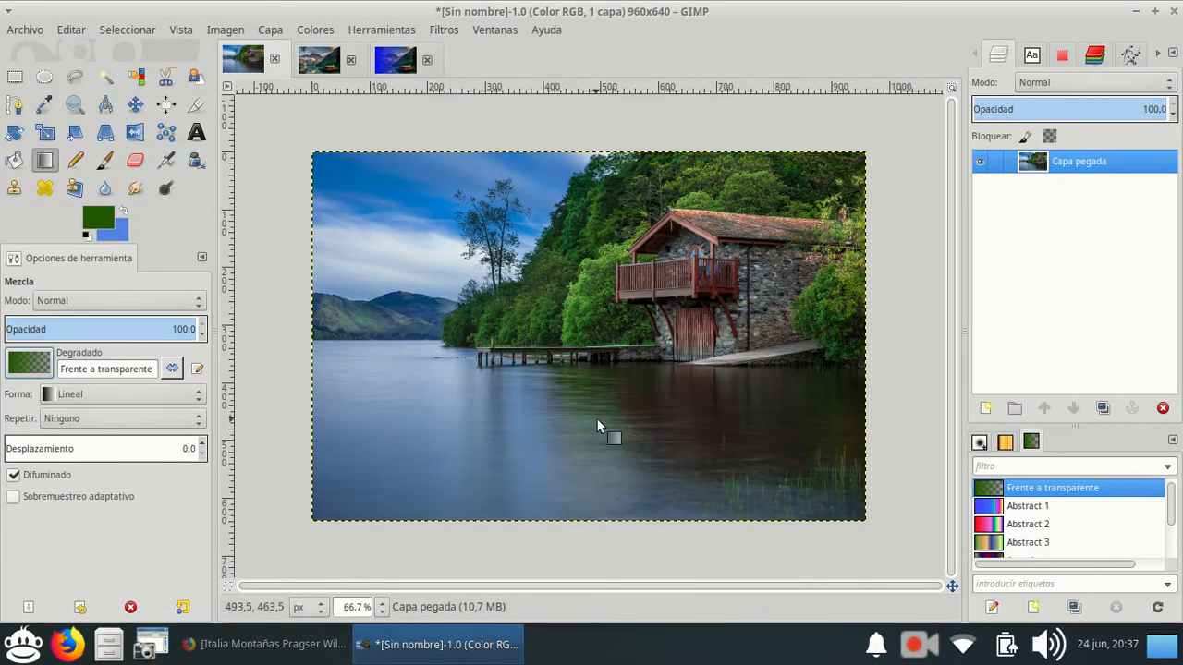
pyautogui.moveTo(595, 417); pyautogui.dragTo(596, 338)
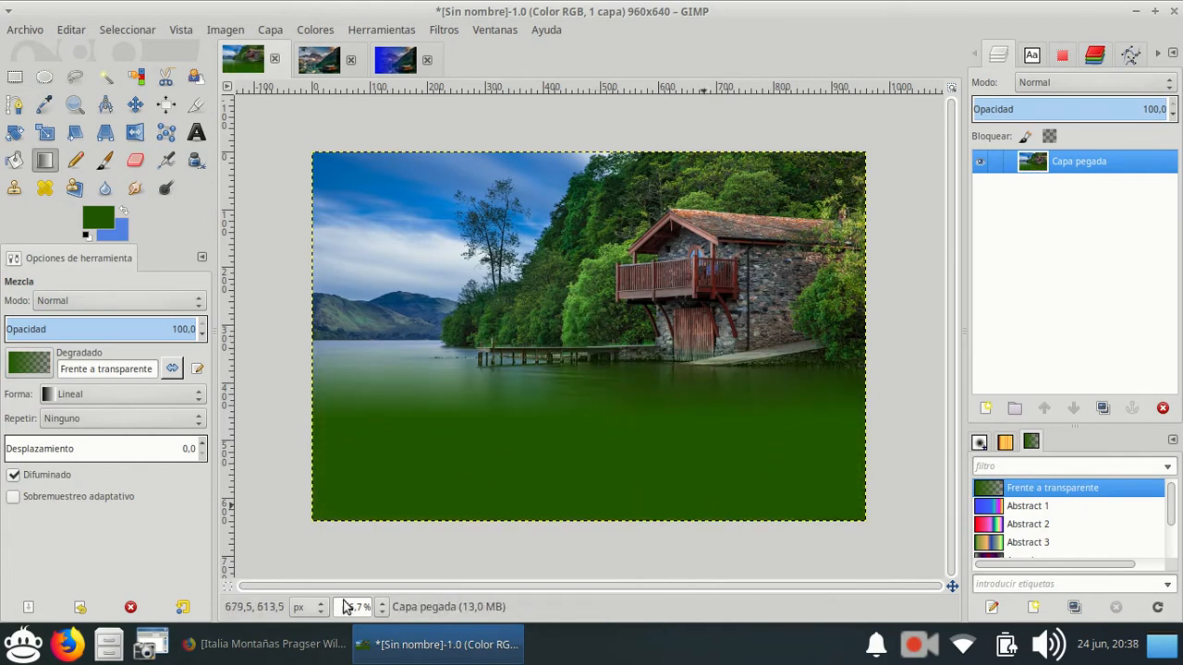
# Add the text "¡Viva la Naturaleza!" in a box about 661×93 px over the green area.
pyautogui.press('t')
pyautogui.moveTo(372, 428); pyautogui.dragTo(774, 488)
pyautogui.write('¡Viva la Naturaleza!')
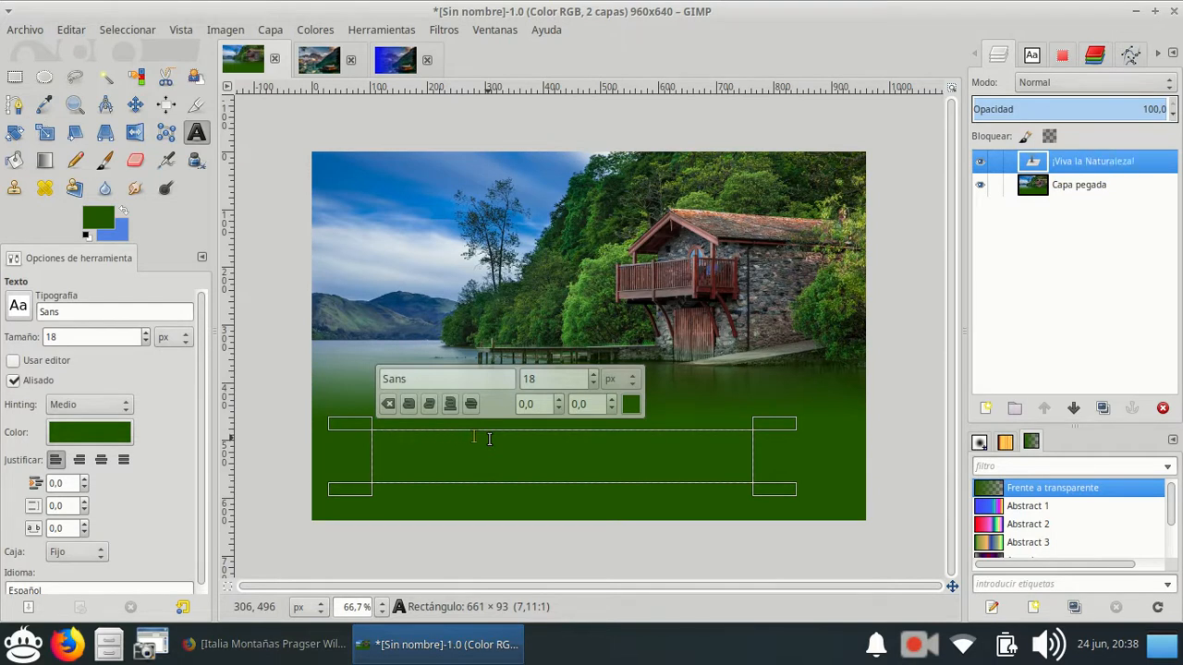
# Make the whole ¡Viva la Naturaleza! text white, centred and 38 px in size.
pyautogui.moveTo(488, 439); pyautogui.dragTo(370, 436)
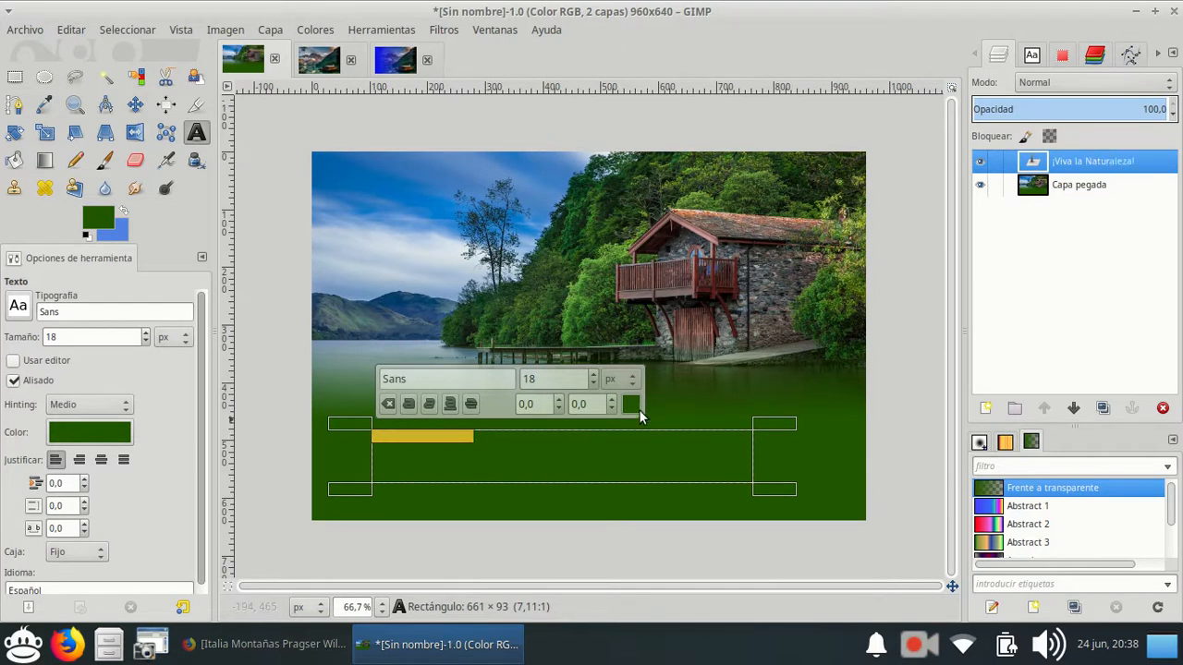
pyautogui.click(630, 404)
pyautogui.click(759, 515)
pyautogui.click(790, 557)
pyautogui.click(101, 459)
pyautogui.click(594, 377)
pyautogui.click(593, 377)
pyautogui.click(593, 377)
pyautogui.click(593, 375)
pyautogui.click(593, 375)
pyautogui.click(593, 375)
pyautogui.click(593, 375)
pyautogui.click(593, 375)
pyautogui.click(593, 375)
pyautogui.click(593, 375)
pyautogui.click(593, 375)
pyautogui.click(593, 375)
pyautogui.click(593, 376)
pyautogui.click(593, 375)
pyautogui.click(593, 375)
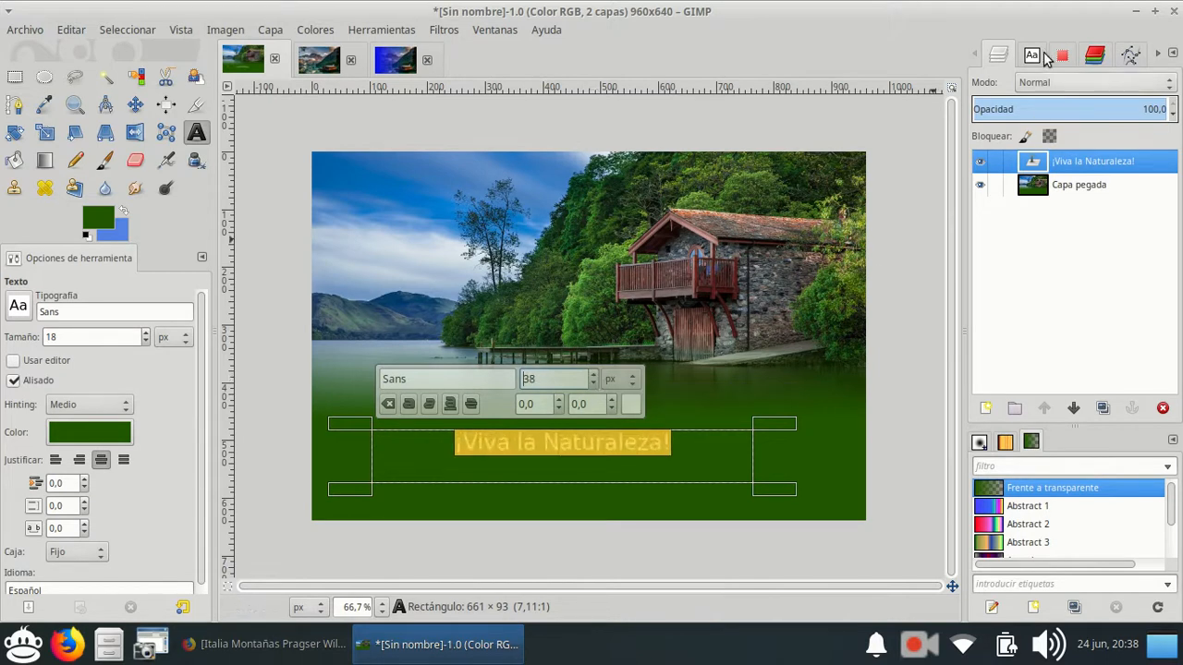
# Try Symbola Semi-Condensed on the selected text, settle on the Ubuntu font, and set the size to 50 px.
pyautogui.click(1031, 54)
pyautogui.scroll(-5, 1065, 254)
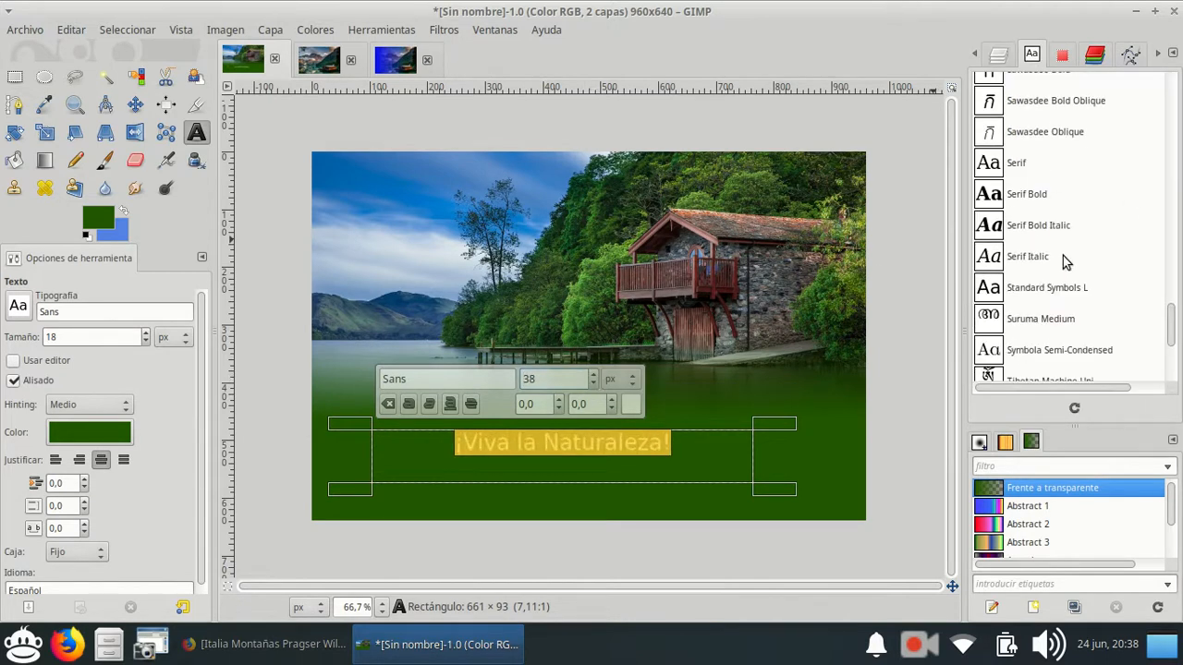
pyautogui.click(1067, 309)
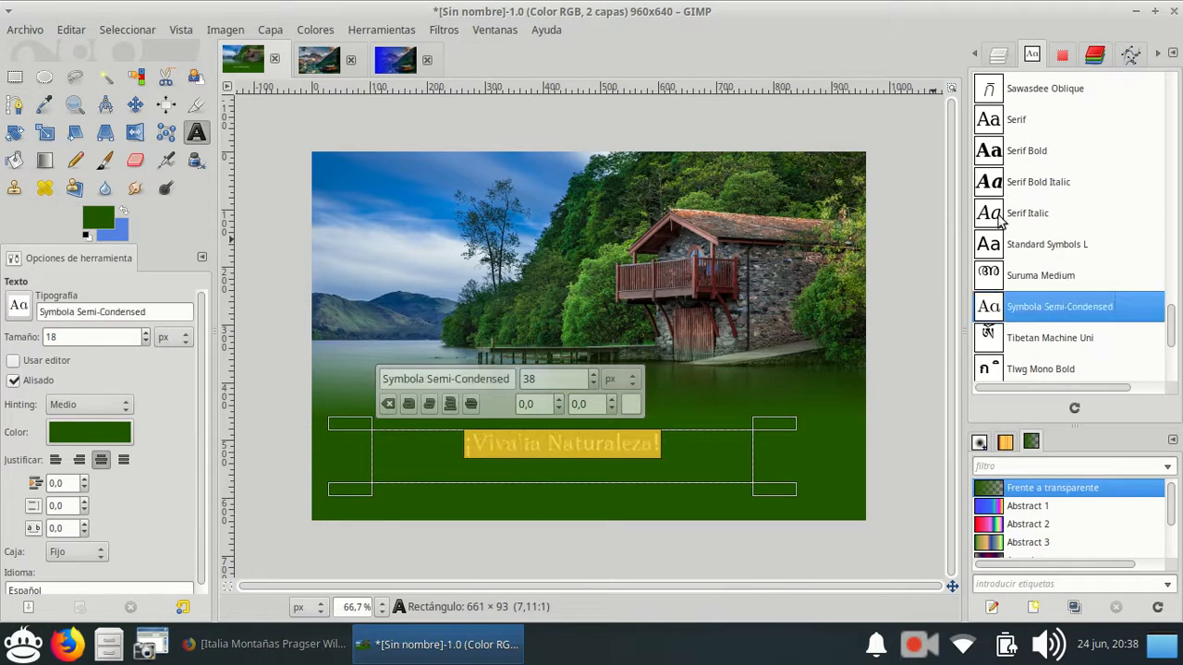
pyautogui.scroll(-5, 1009, 240)
pyautogui.scroll(-10, 1014, 268)
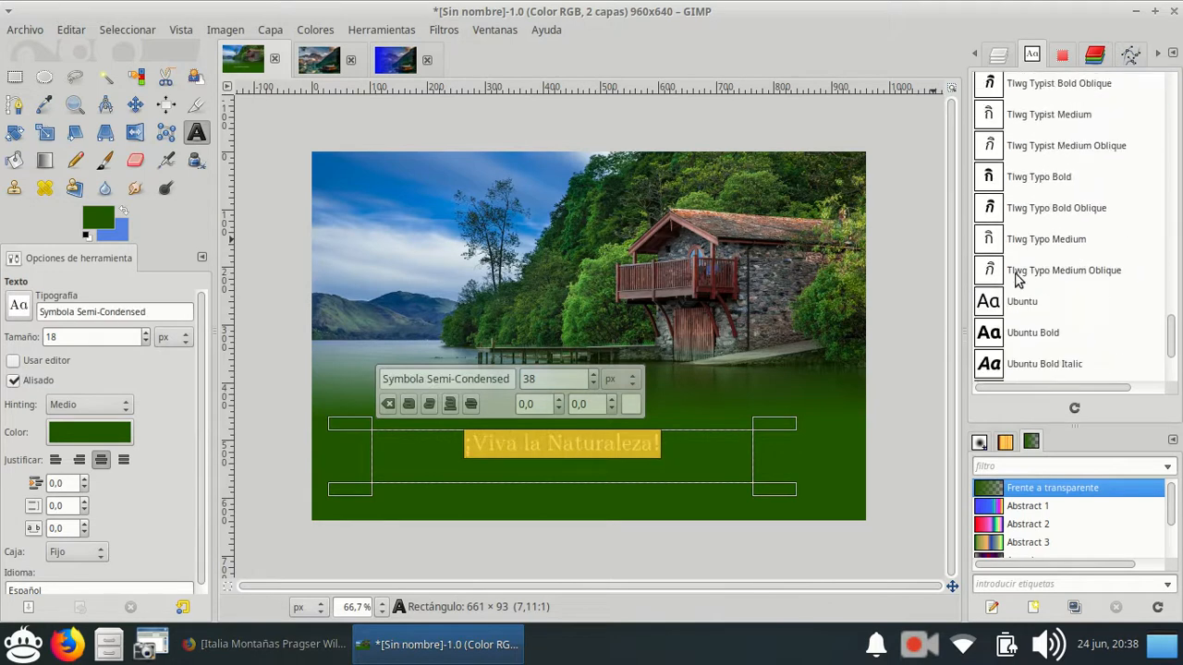
pyautogui.click(1033, 86)
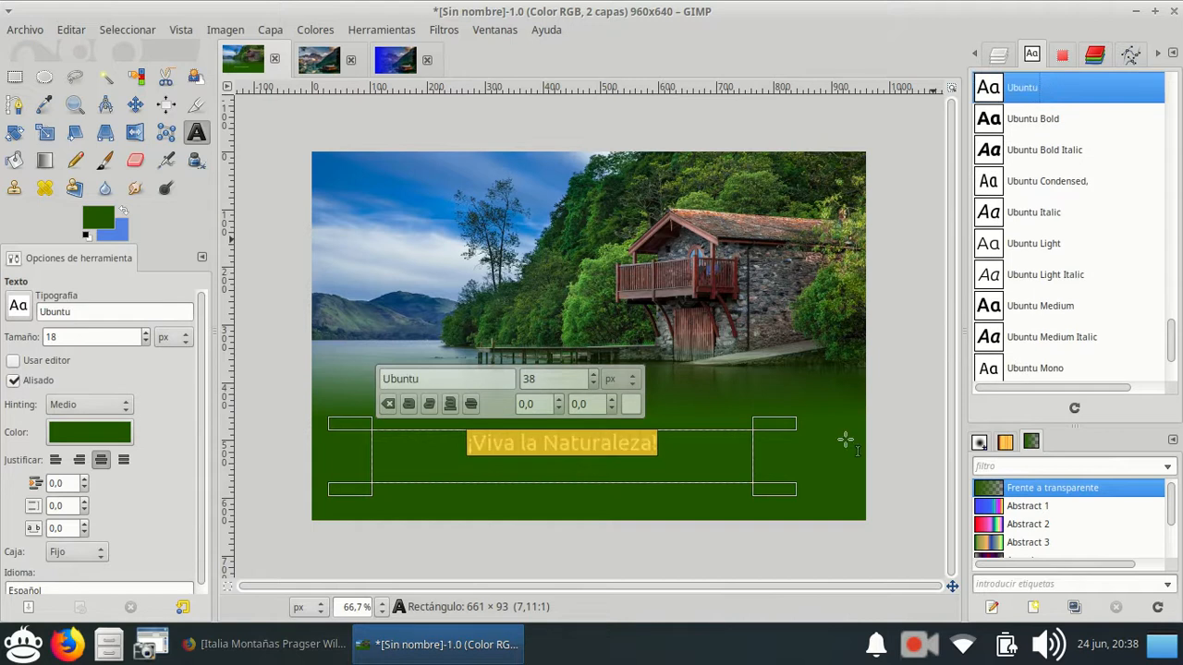
pyautogui.scroll(5, 593, 379)
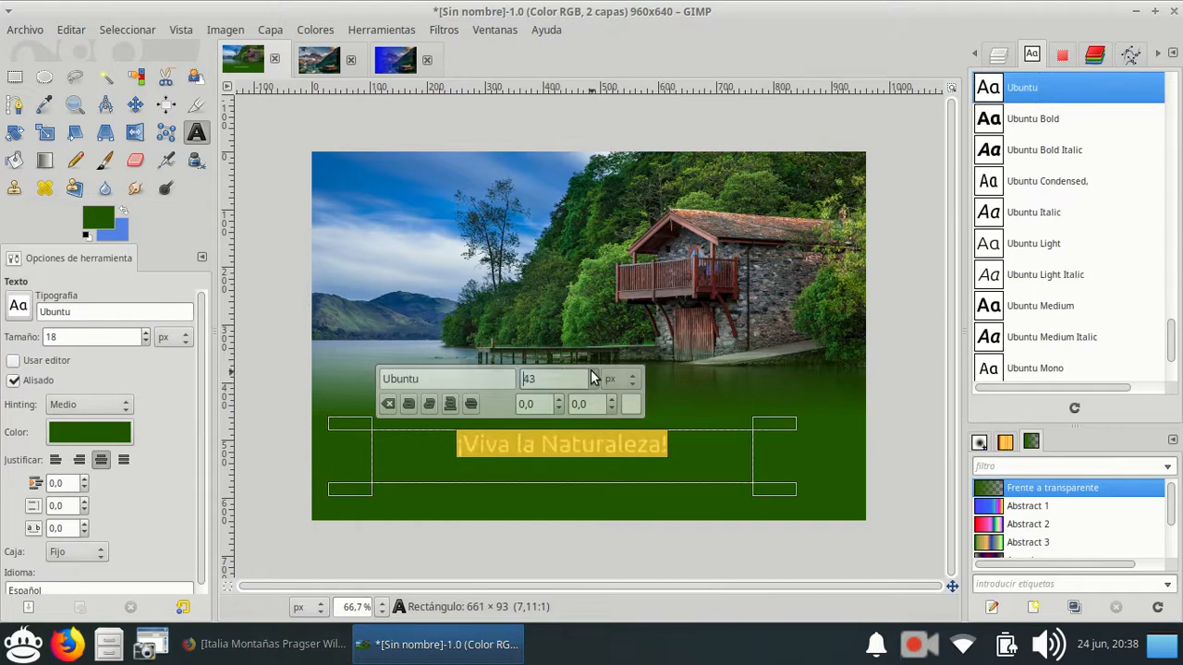
pyautogui.scroll(9, 593, 379)
# Centre the ¡Viva la Naturaleza! text layer horizontally on the image with the Align tool.
pyautogui.press('q')
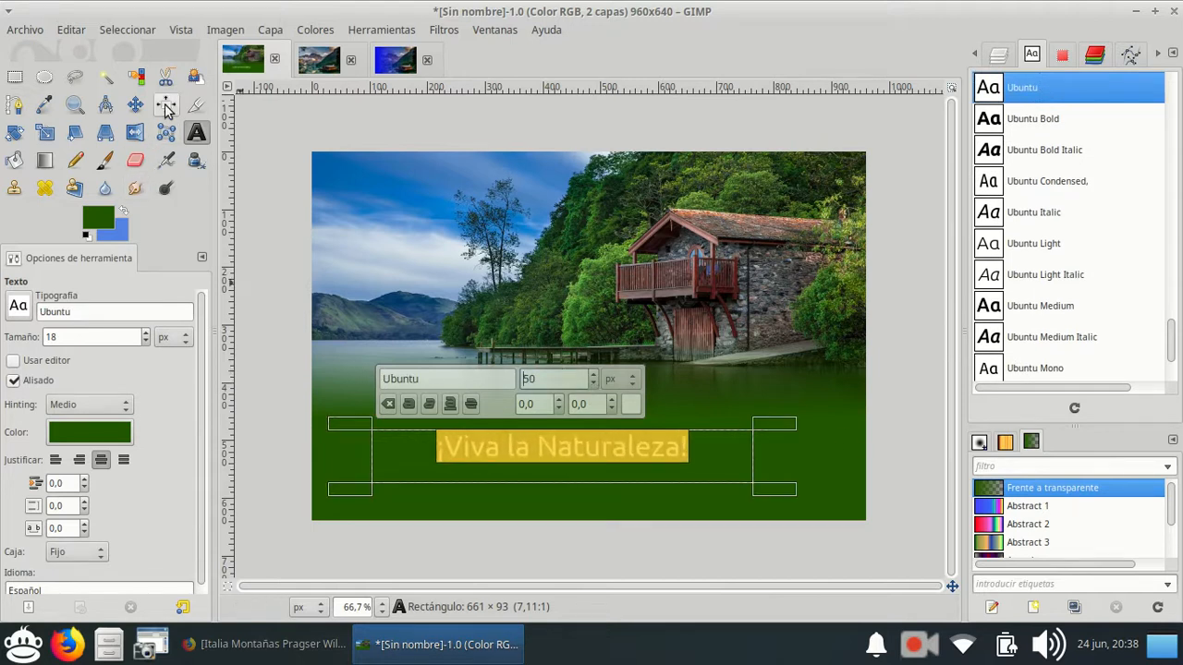
pyautogui.click(572, 460)
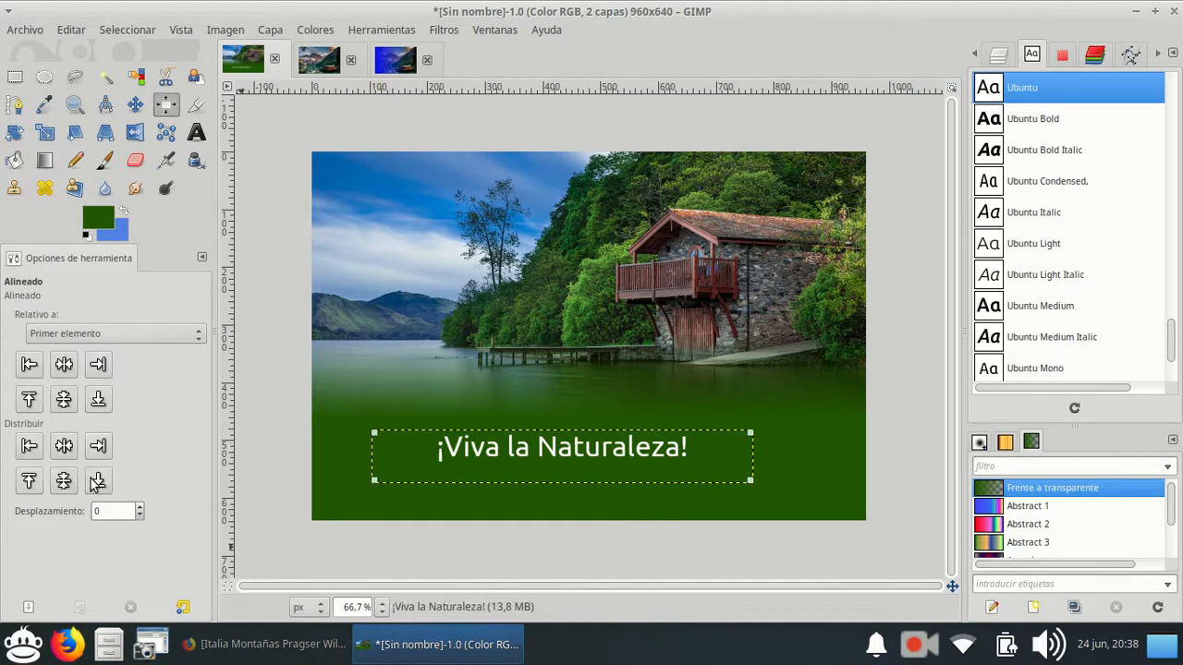
pyautogui.click(64, 446)
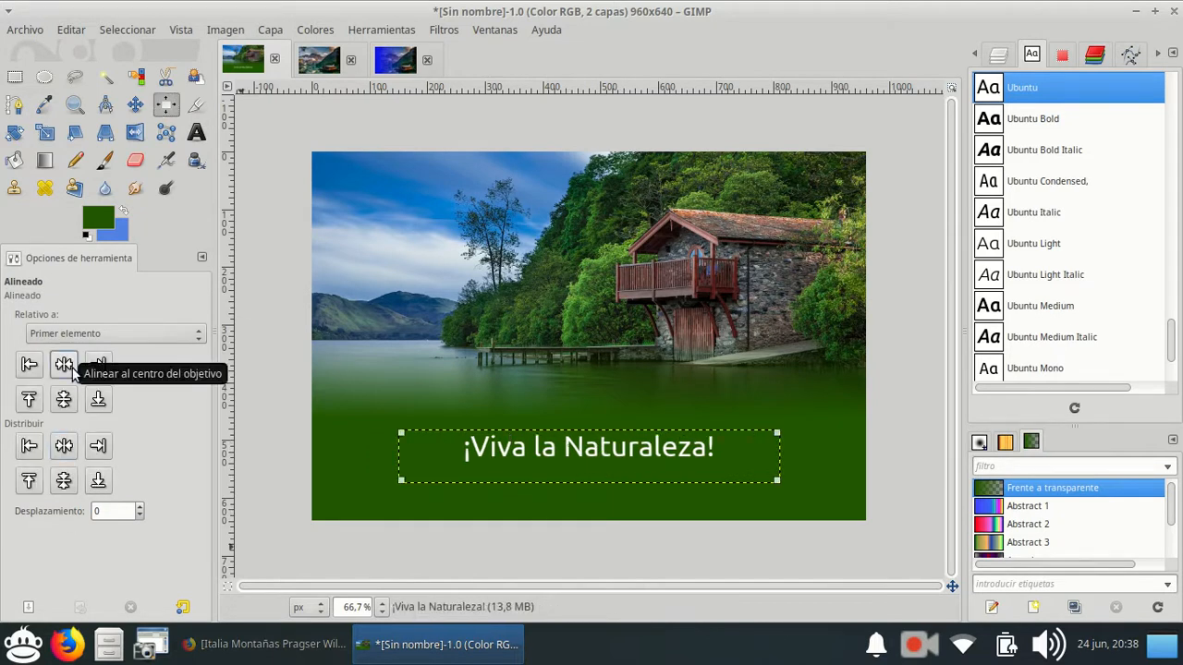
# Nudge the ¡Viva la Naturaleza! text layer straight down about 30 px with the Move tool.
pyautogui.click(135, 104)
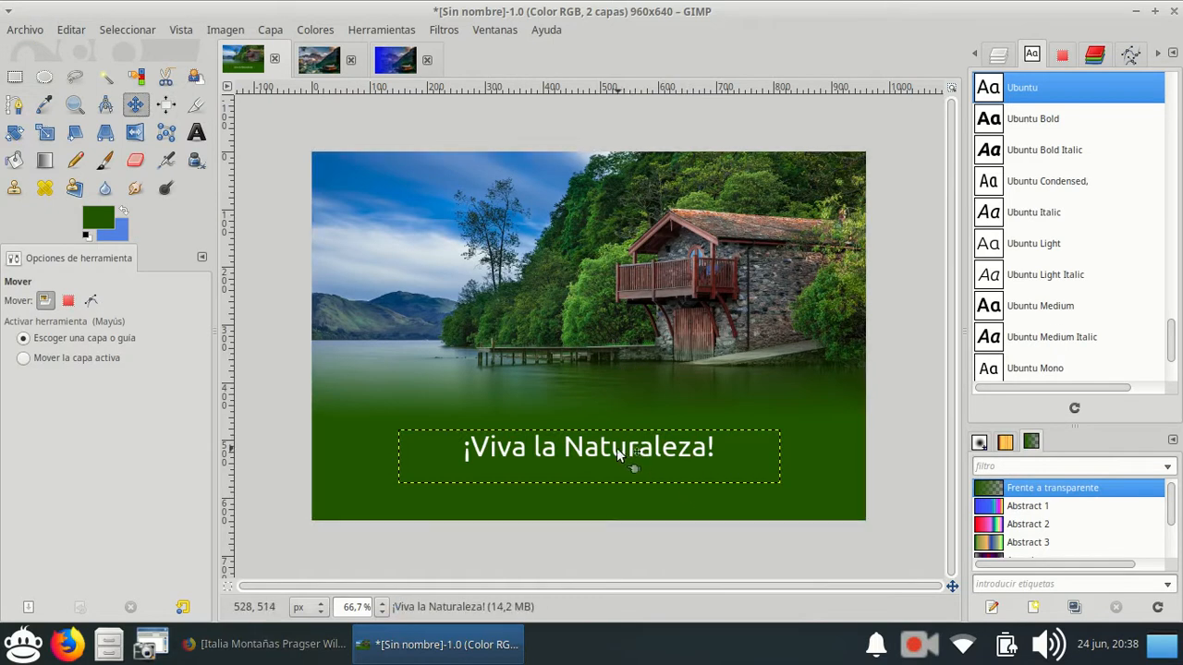
pyautogui.press('Down')
pyautogui.press('Down')
pyautogui.press('Down')
pyautogui.press('Down')
pyautogui.press('Down')
pyautogui.press('Down')
pyautogui.press('Down')
pyautogui.press('Down')
pyautogui.press('Down')
pyautogui.press('Down')
pyautogui.press('Down')
pyautogui.press('Down')
pyautogui.press('Down')
pyautogui.press('Down')
pyautogui.press('Down')
pyautogui.press('Down')
pyautogui.press('Down')
pyautogui.press('Down')
pyautogui.press('Down')
pyautogui.press('Down')
pyautogui.press('Down')
pyautogui.press('Down')
pyautogui.press('Down')
pyautogui.press('Down')
pyautogui.press('Down')
pyautogui.press('Down')
pyautogui.press('Down')
pyautogui.press('Down')
pyautogui.press('Down')
pyautogui.press('Down')
pyautogui.press('Down')
pyautogui.press('Down')
pyautogui.press('Down')
pyautogui.press('Down')
pyautogui.press('Down')
# Enlarge the whole ¡Viva la Naturaleza! text to nearly fill the width of its box, and return to the layer list.
pyautogui.click(196, 132)
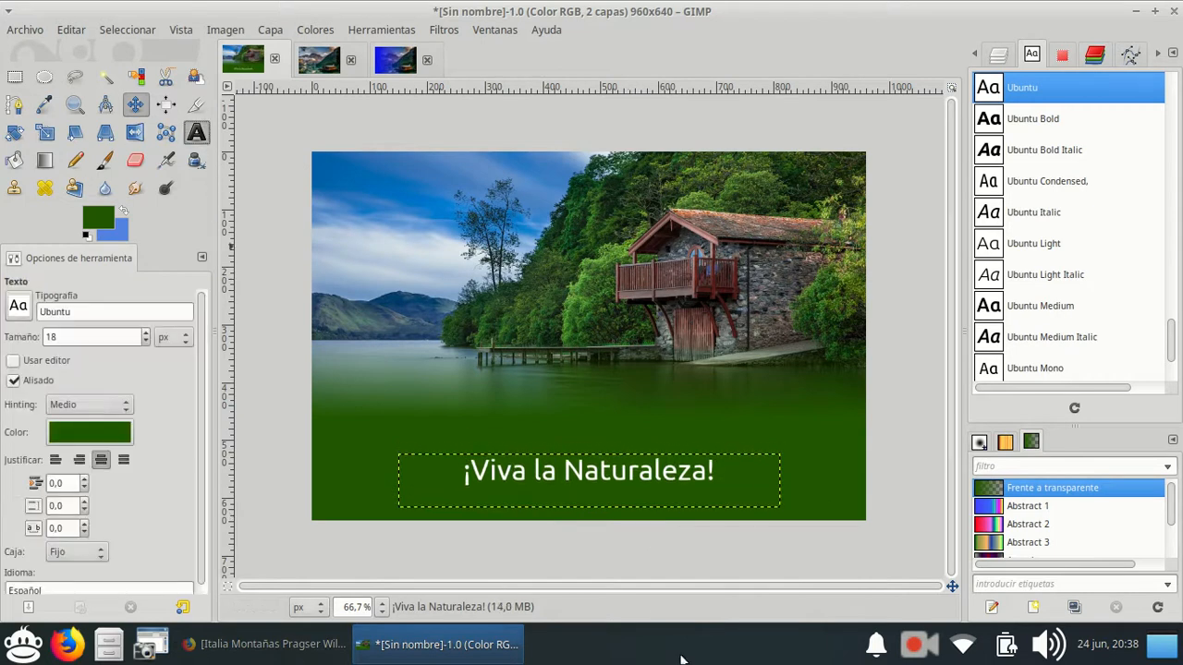
pyautogui.tripleClick(604, 470)
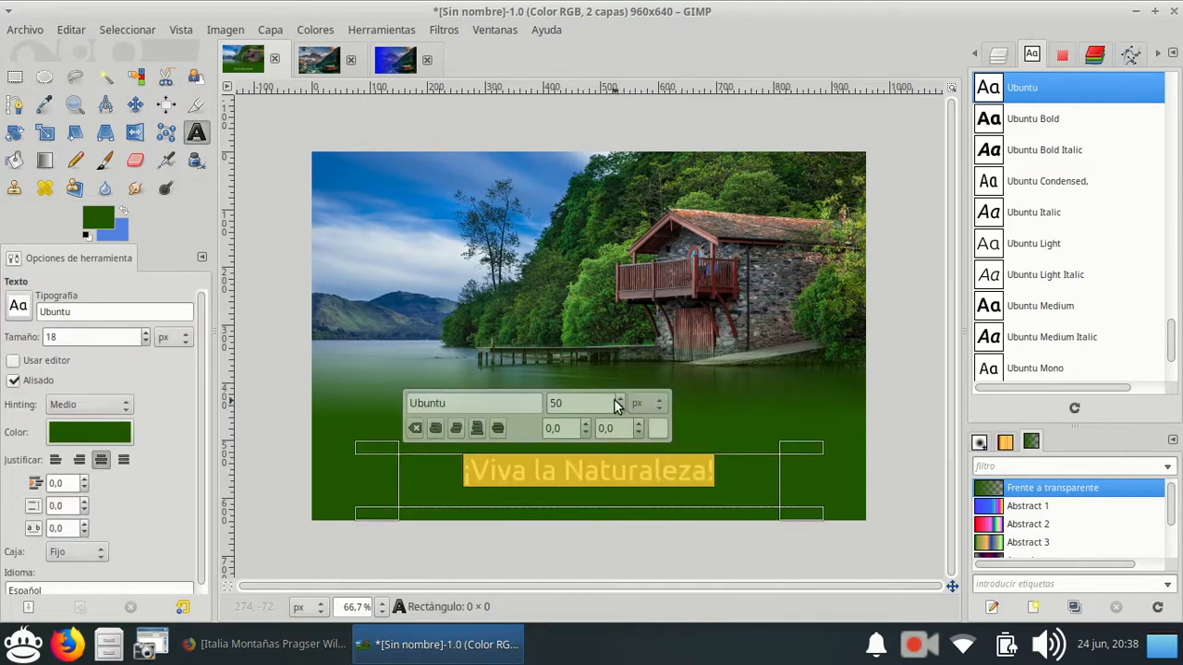
pyautogui.scroll(11, 623, 398)
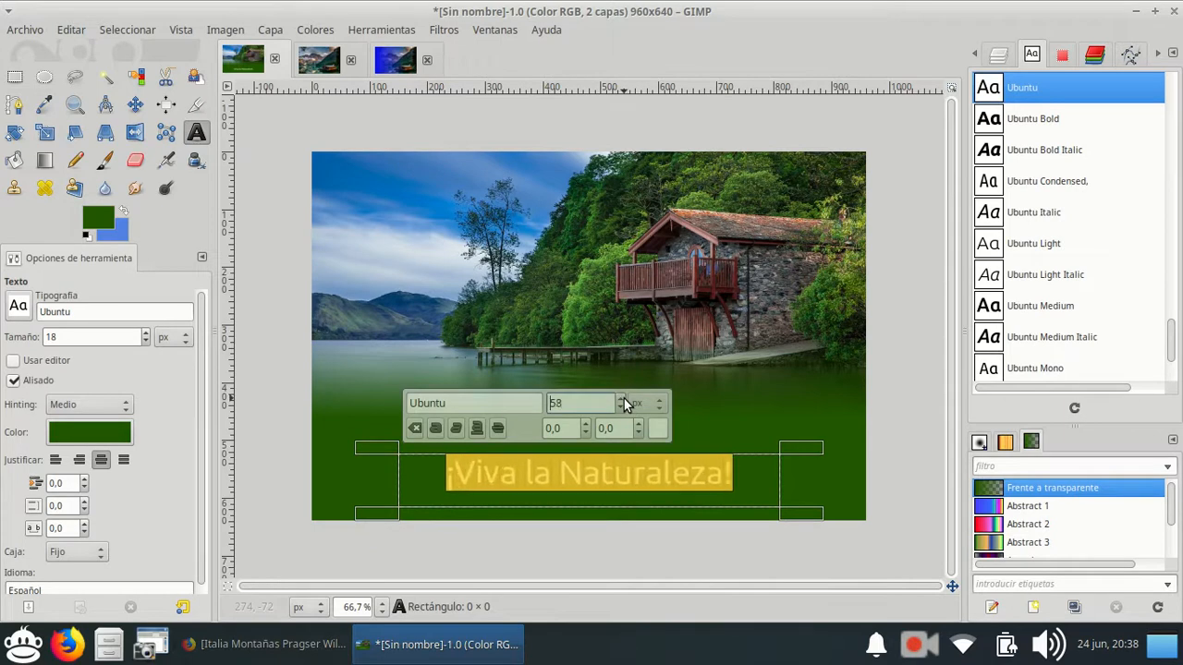
pyautogui.click(764, 419)
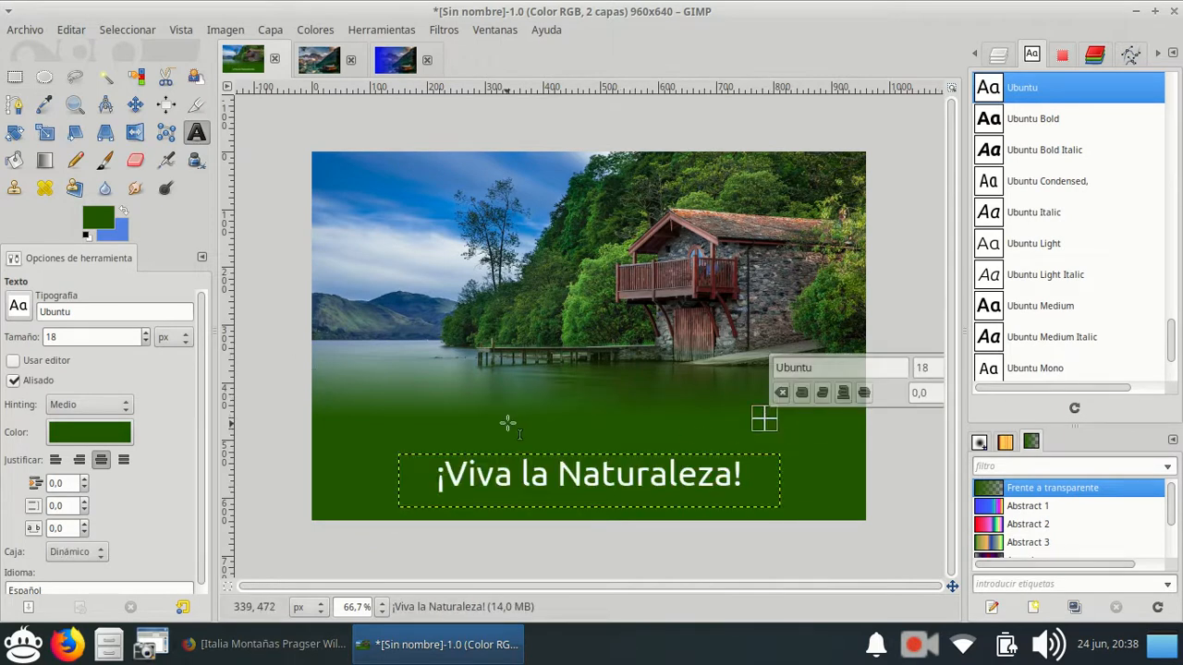
pyautogui.click(1001, 52)
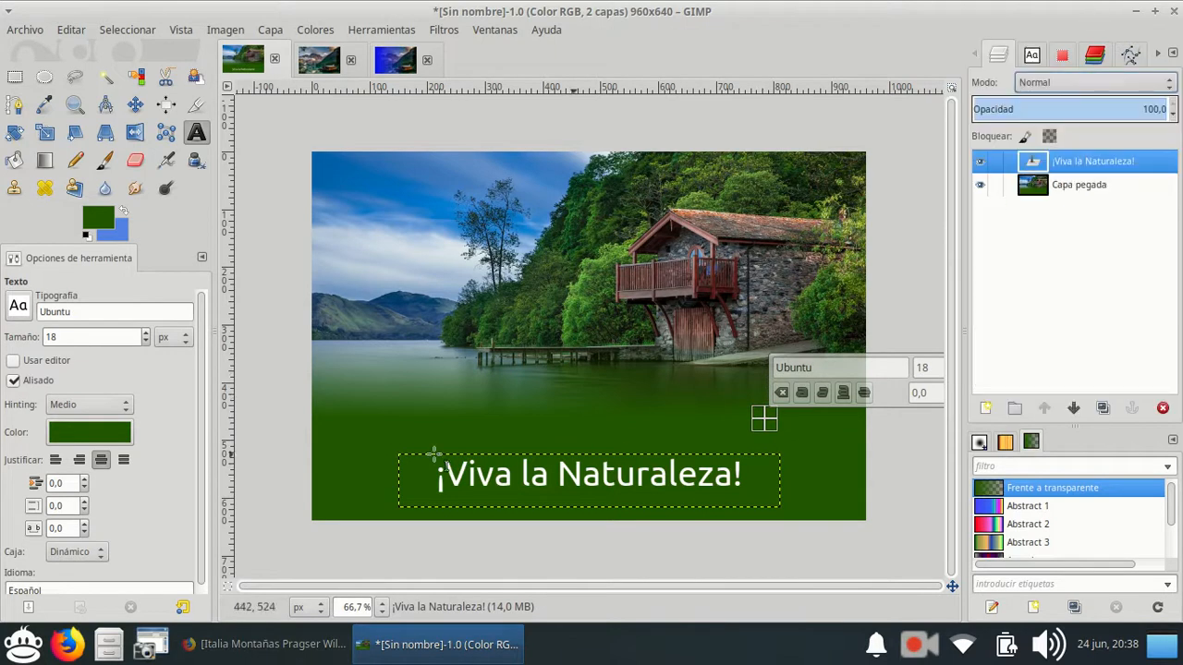
pyautogui.click(44, 160)
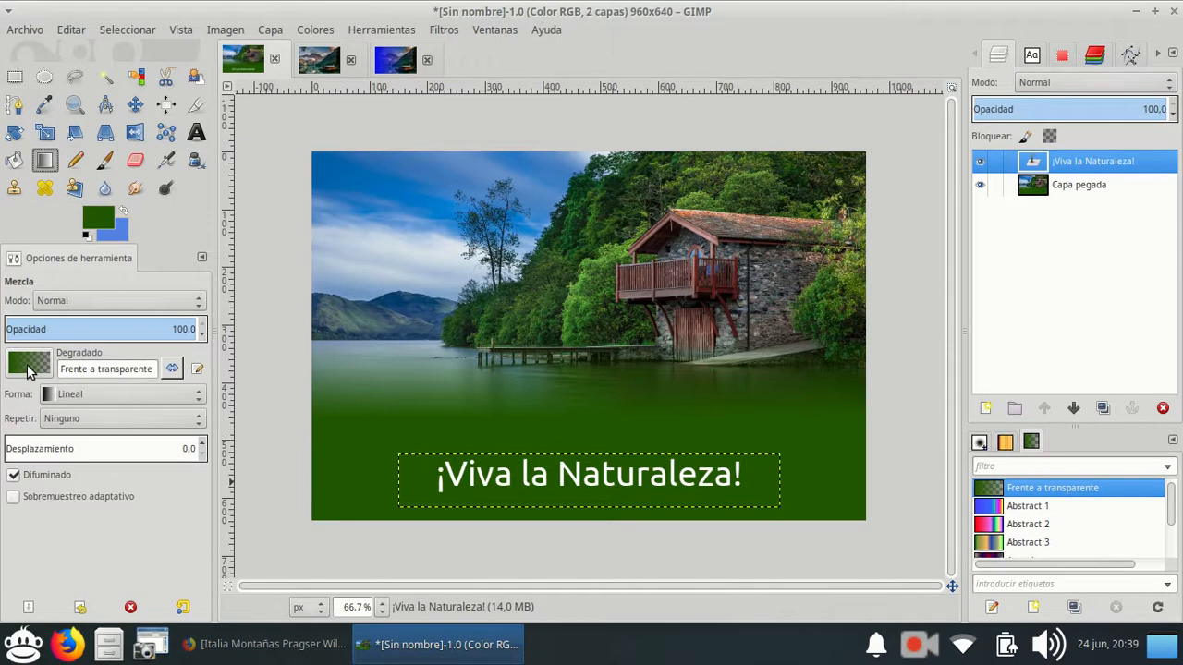
pyautogui.click(26, 366)
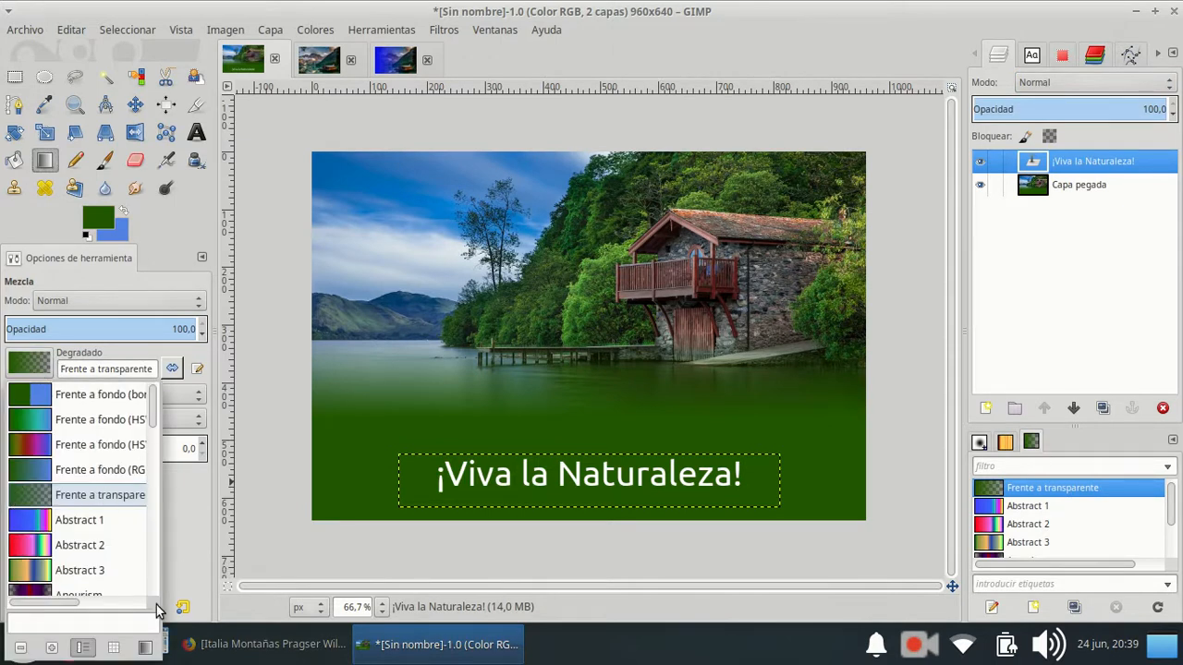
pyautogui.click(253, 405)
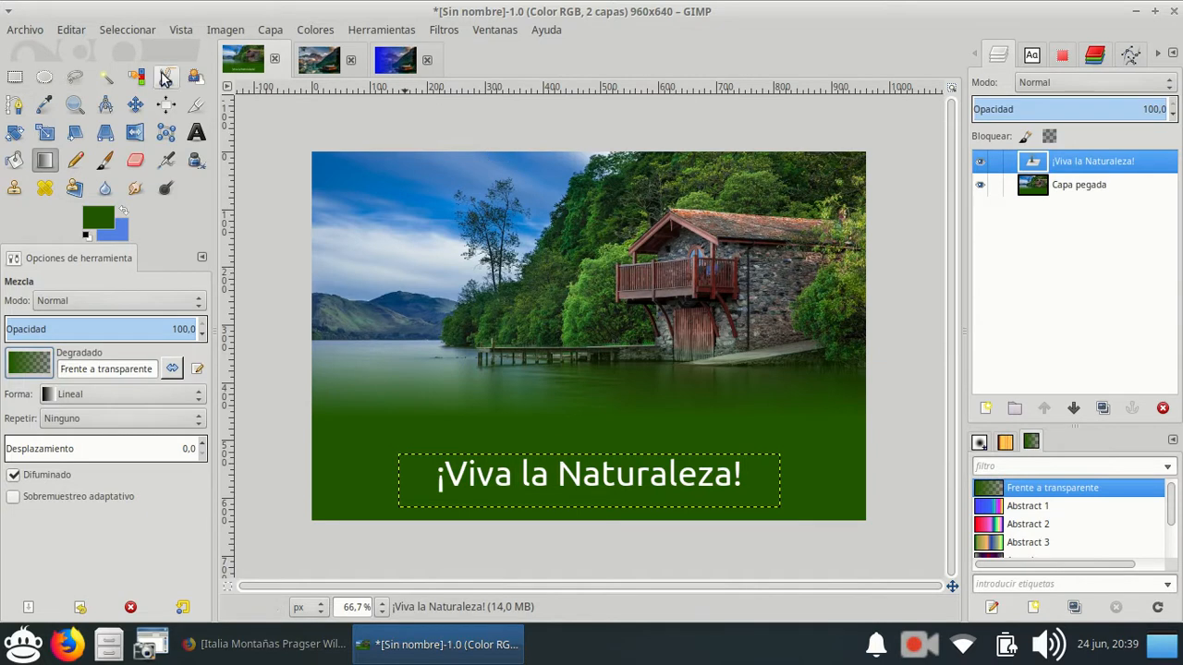
# Close all the open images, including the boathouse and blue gradient compositions, without saving them.
pyautogui.click(275, 60)
pyautogui.click(463, 407)
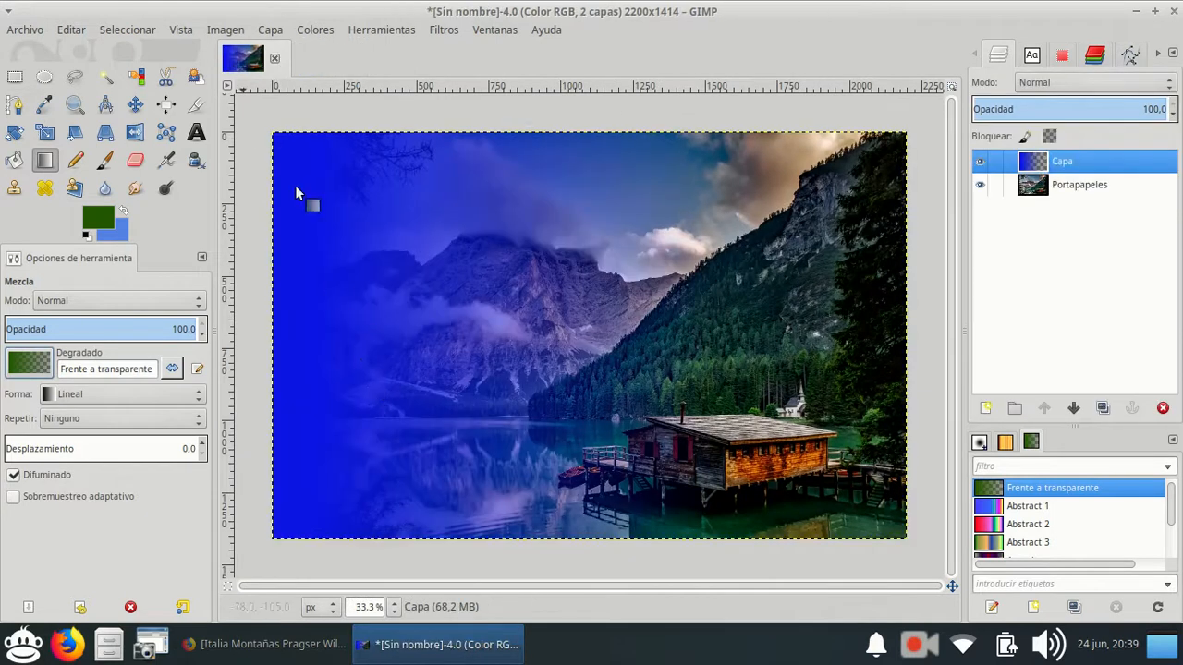
pyautogui.click(275, 59)
pyautogui.click(455, 415)
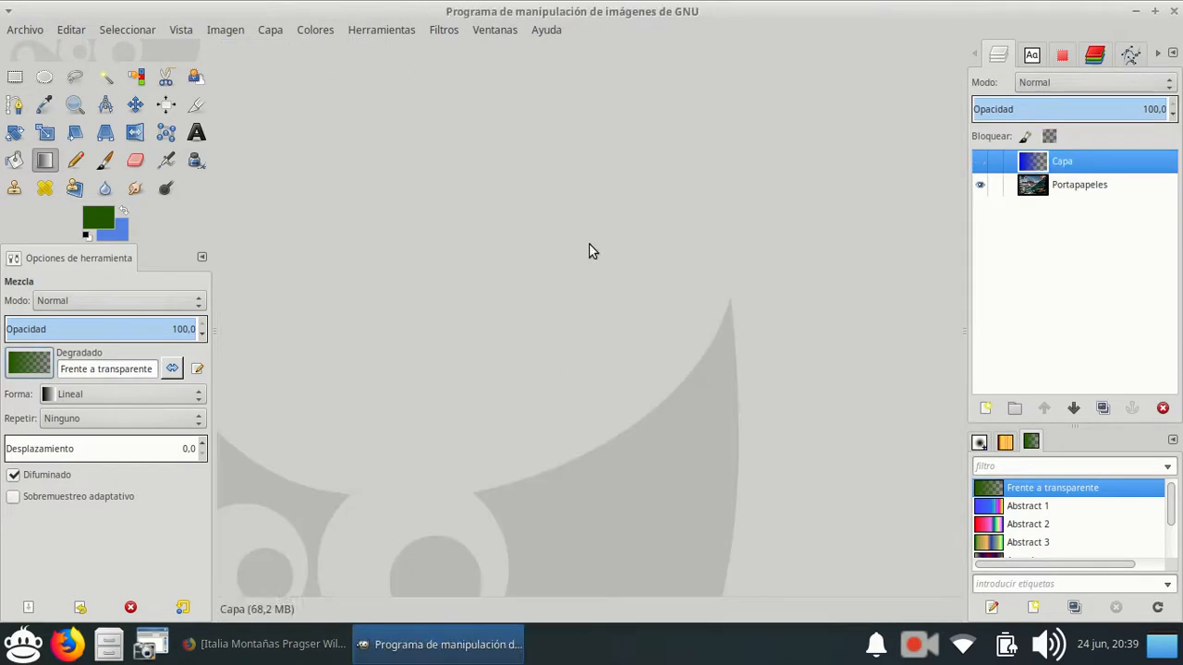
pyautogui.click(17, 33)
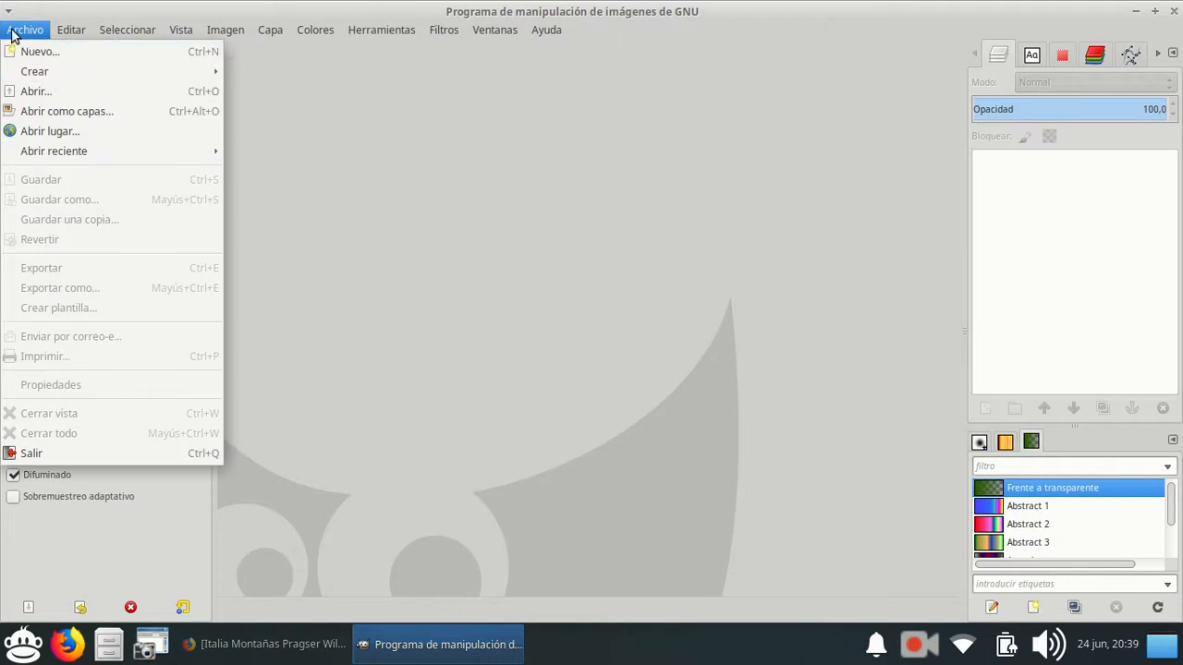
pyautogui.moveTo(74, 71)
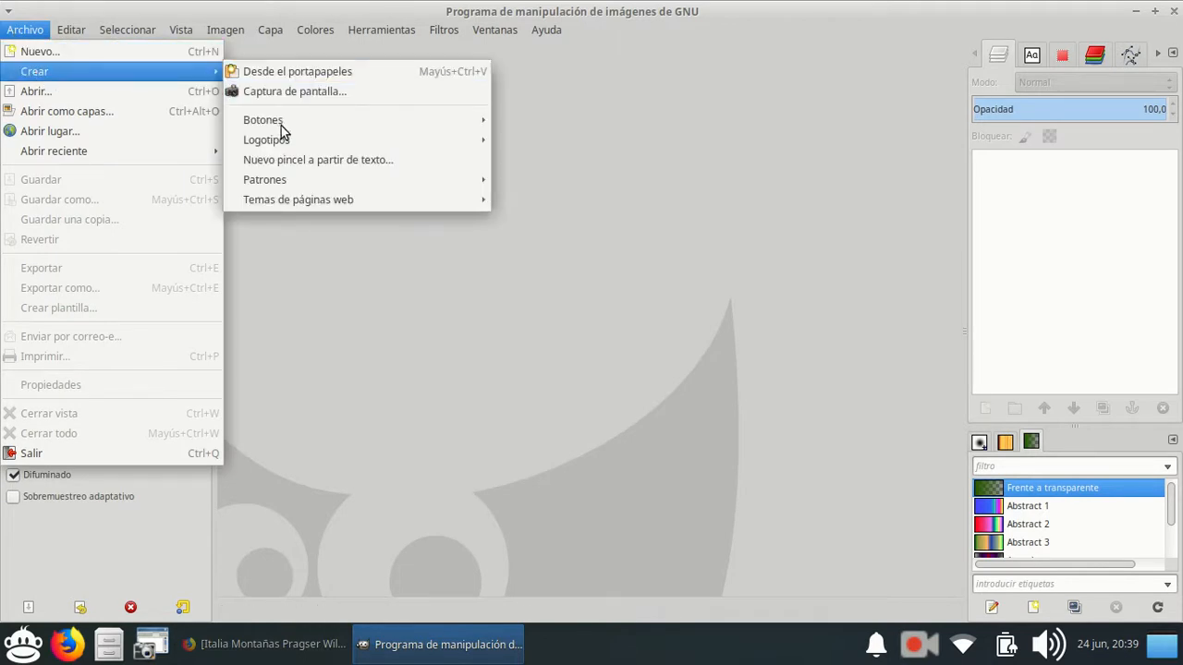
pyautogui.moveTo(286, 140)
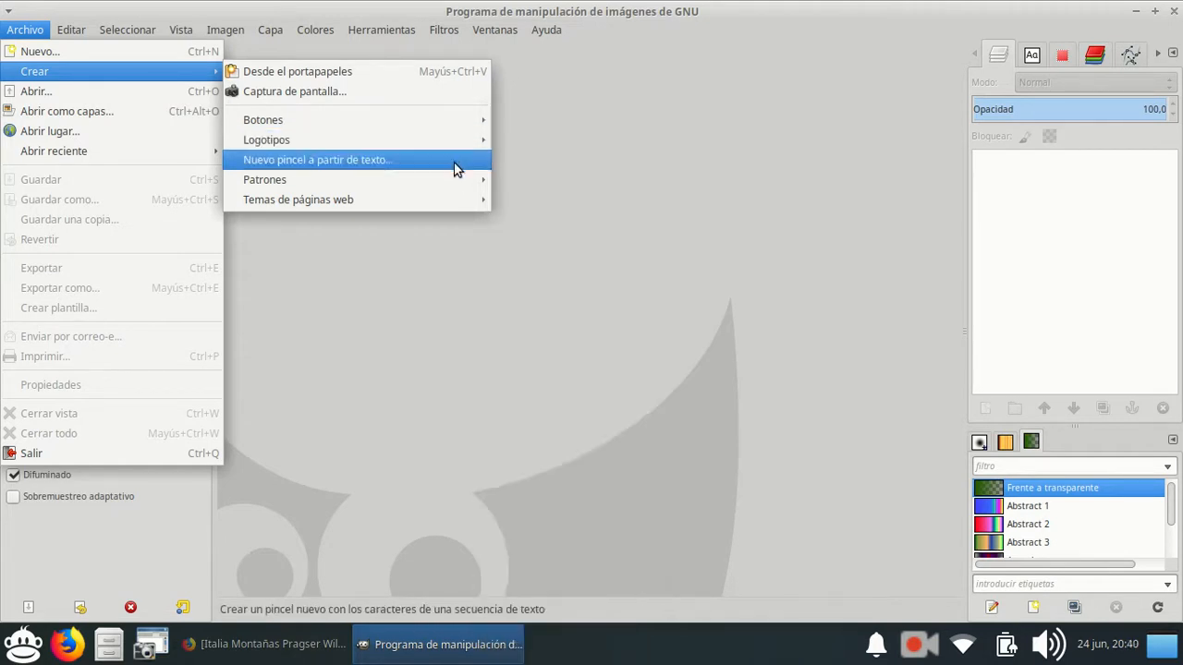
pyautogui.moveTo(459, 139)
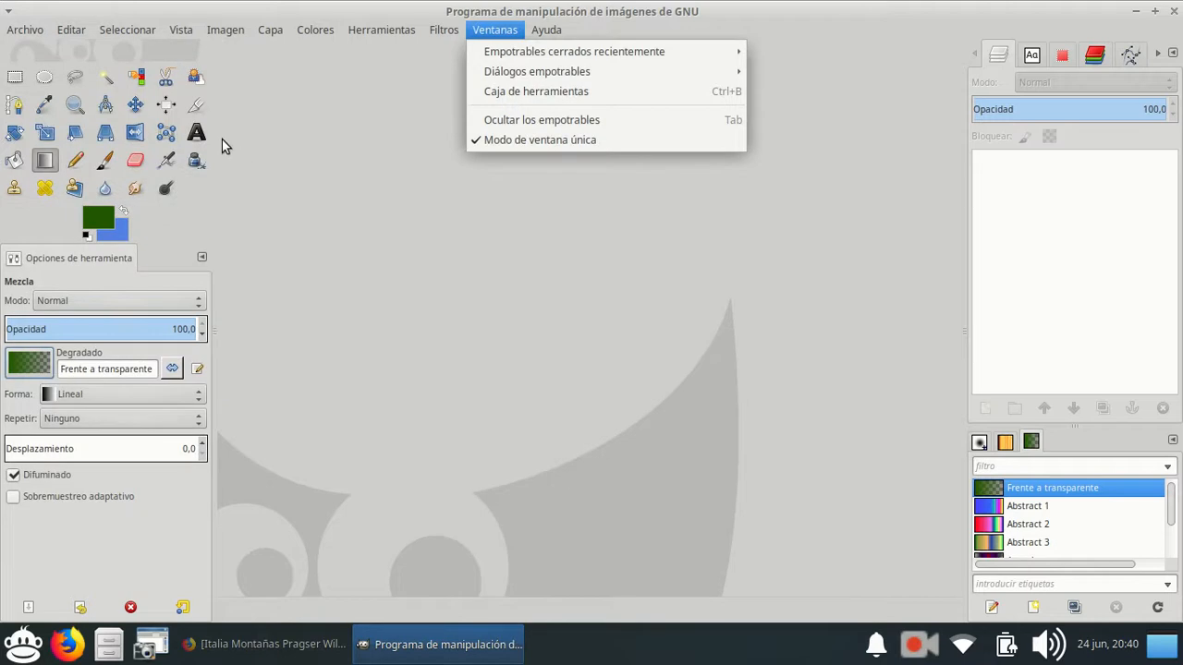
pyautogui.click(221, 140)
# Generate a Contorno 3D logo with a first name as its text, and look through its Bump map and Drop shadow layers.
pyautogui.click(25, 29)
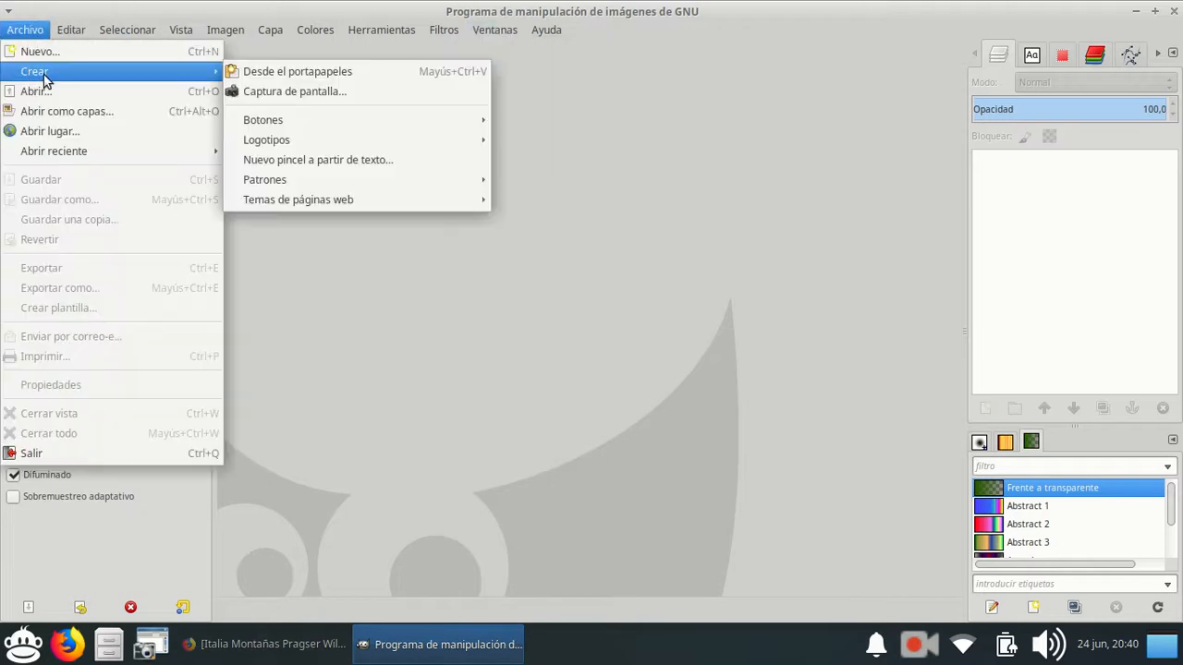
pyautogui.moveTo(390, 145)
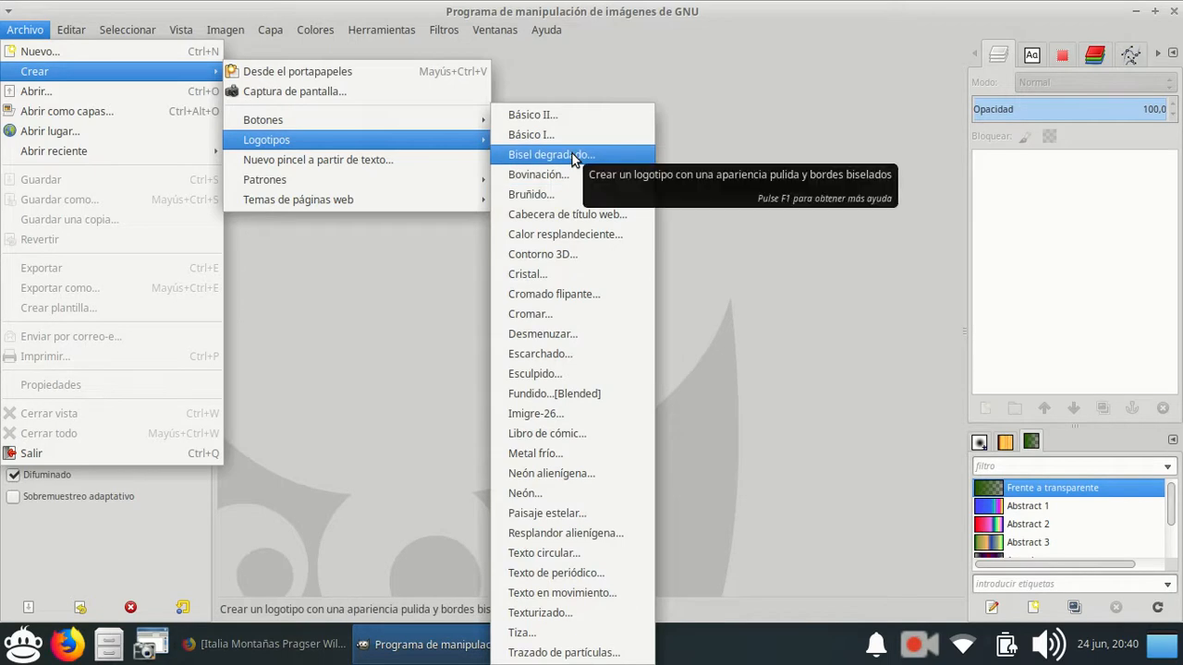
pyautogui.click(565, 260)
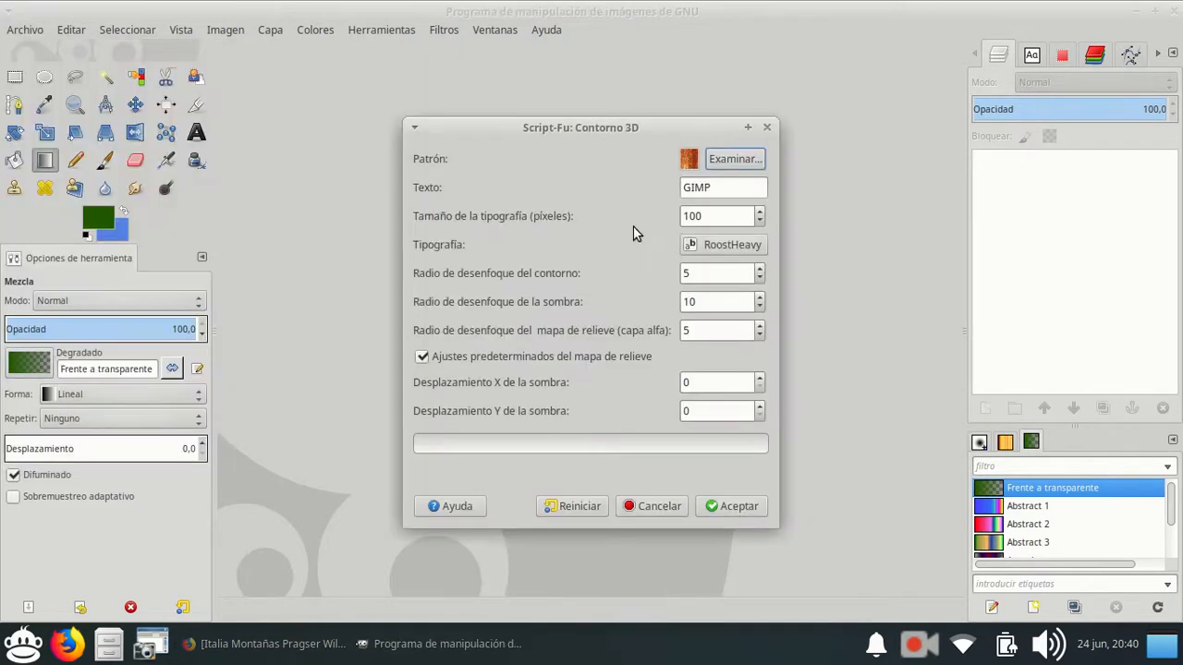
pyautogui.doubleClick(695, 187)
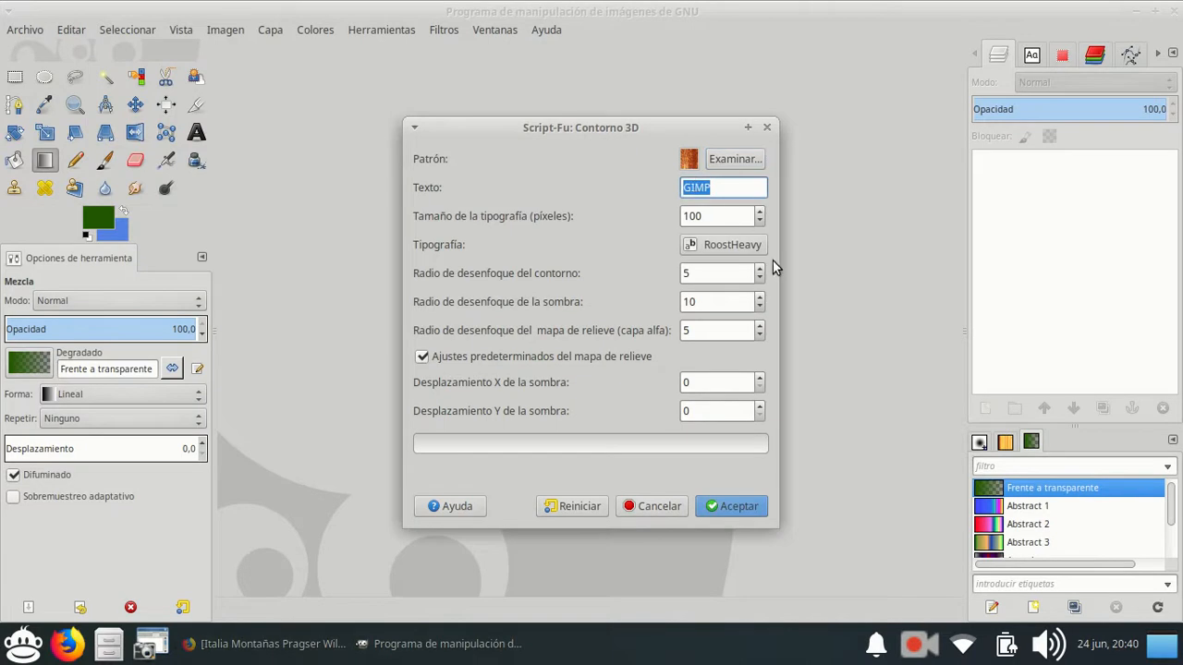
pyautogui.write('Andres')
pyautogui.press('BackSpace')
pyautogui.press('BackSpace')
pyautogui.write('és')
pyautogui.click(725, 508)
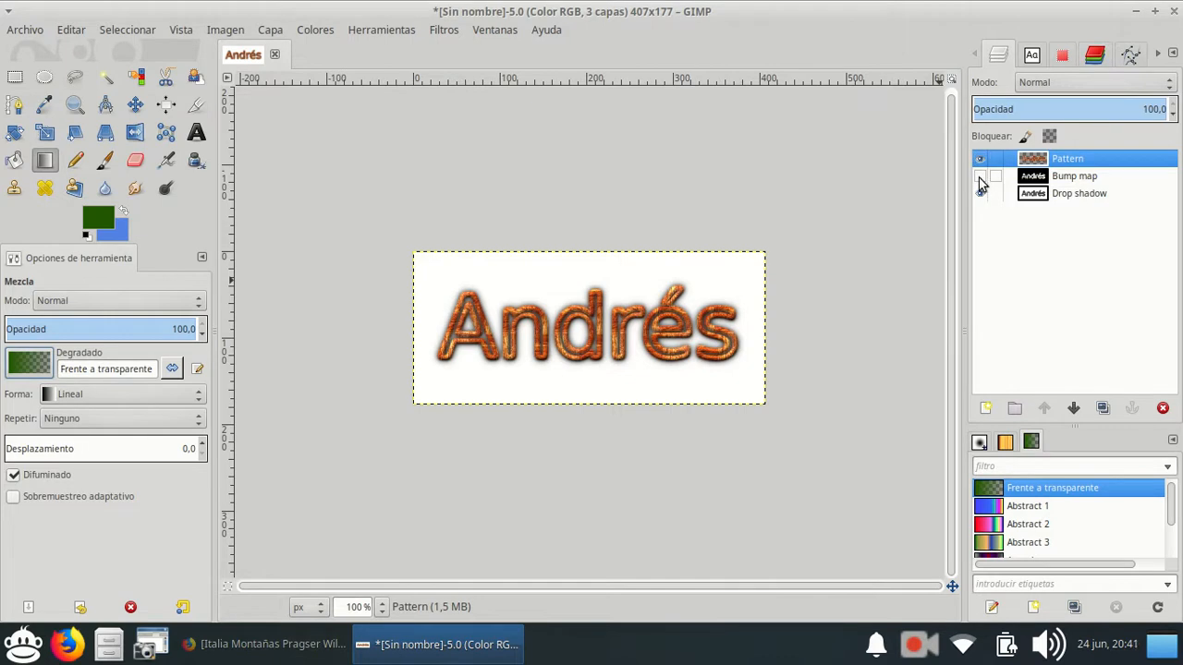
pyautogui.click(1084, 184)
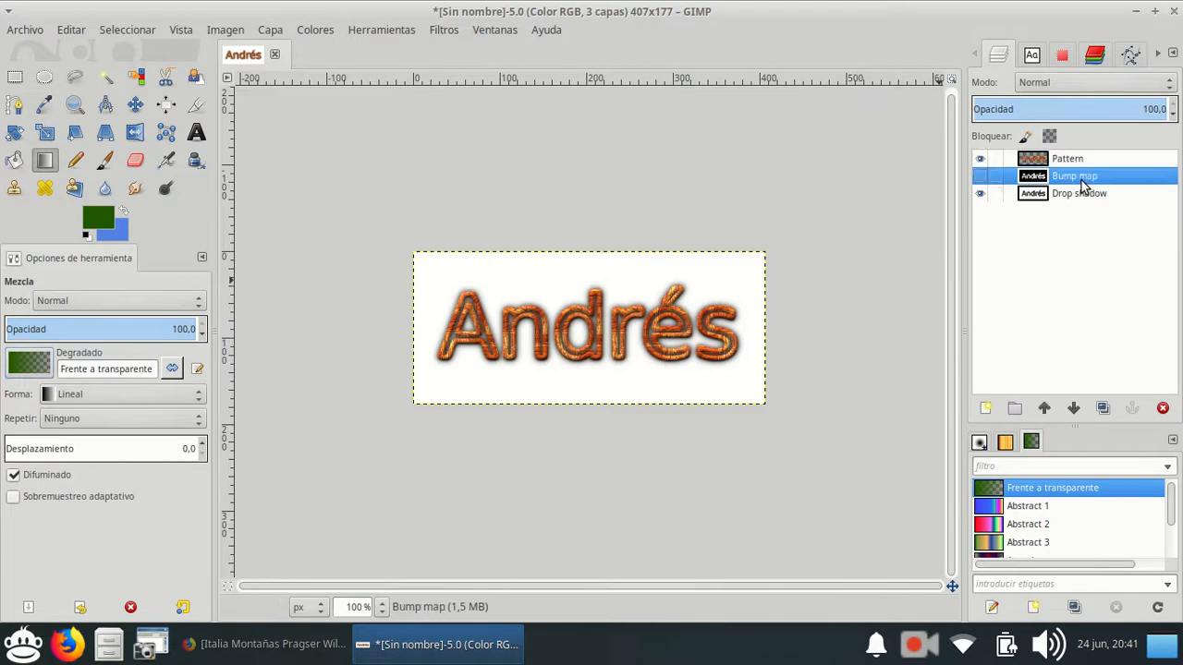
pyautogui.click(1081, 193)
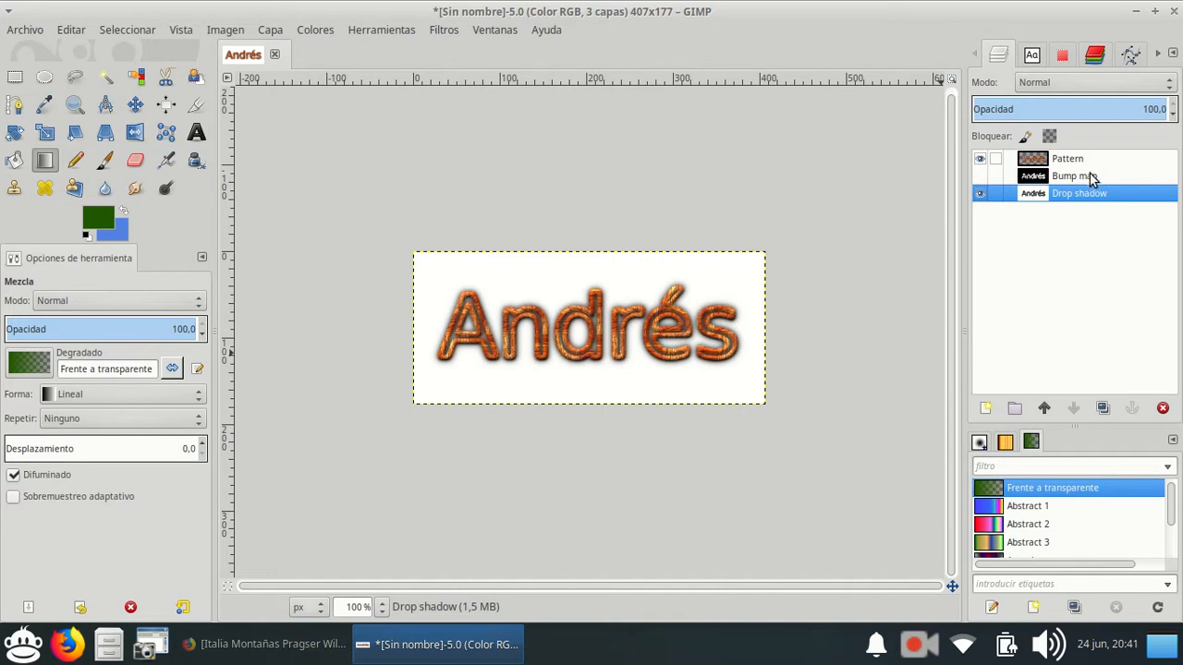
# Start another Contorno 3D logo and choose the yellow-and-black Warning! pattern for it.
pyautogui.click(23, 30)
pyautogui.moveTo(48, 74)
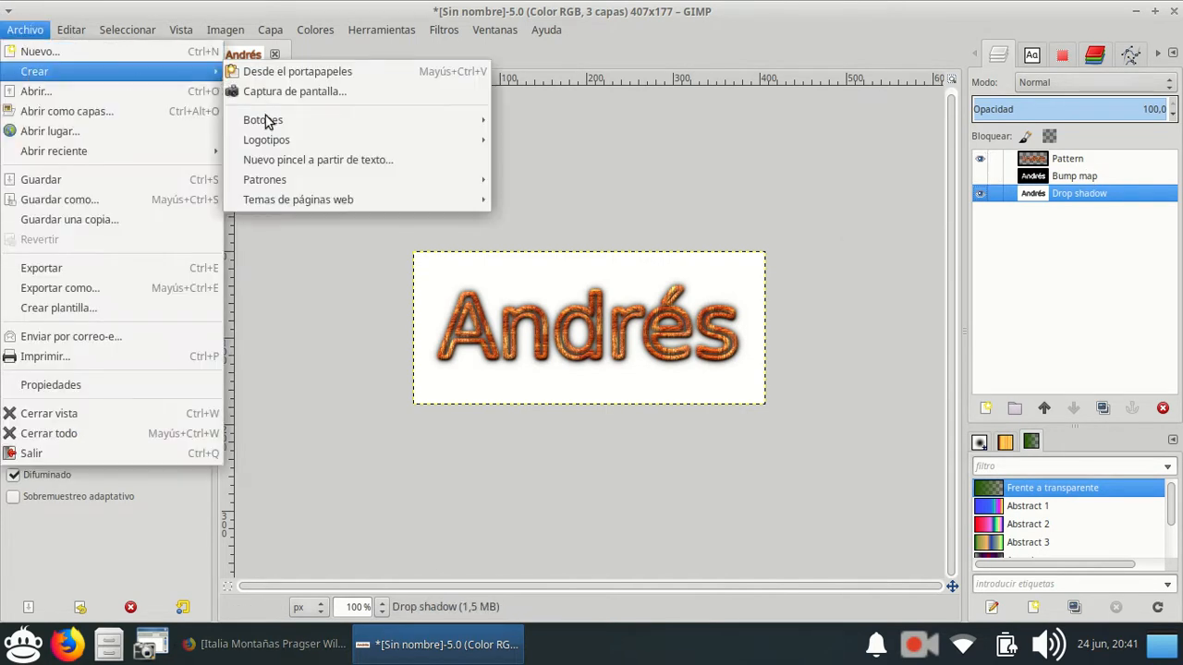
pyautogui.moveTo(297, 139)
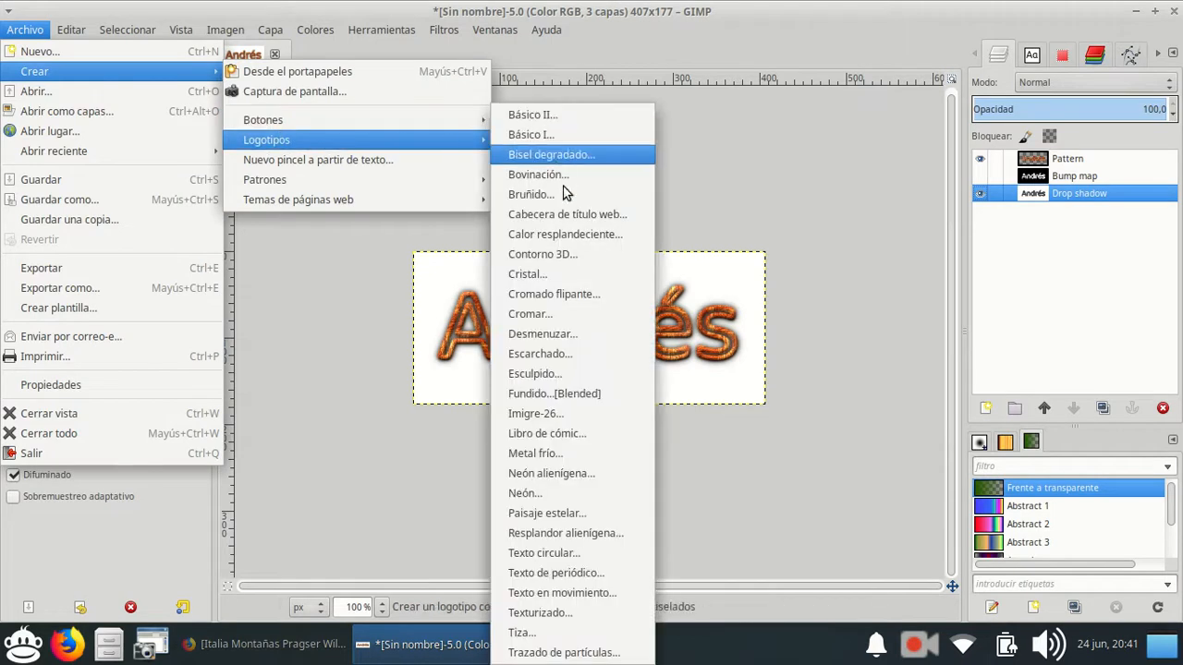
pyautogui.click(571, 260)
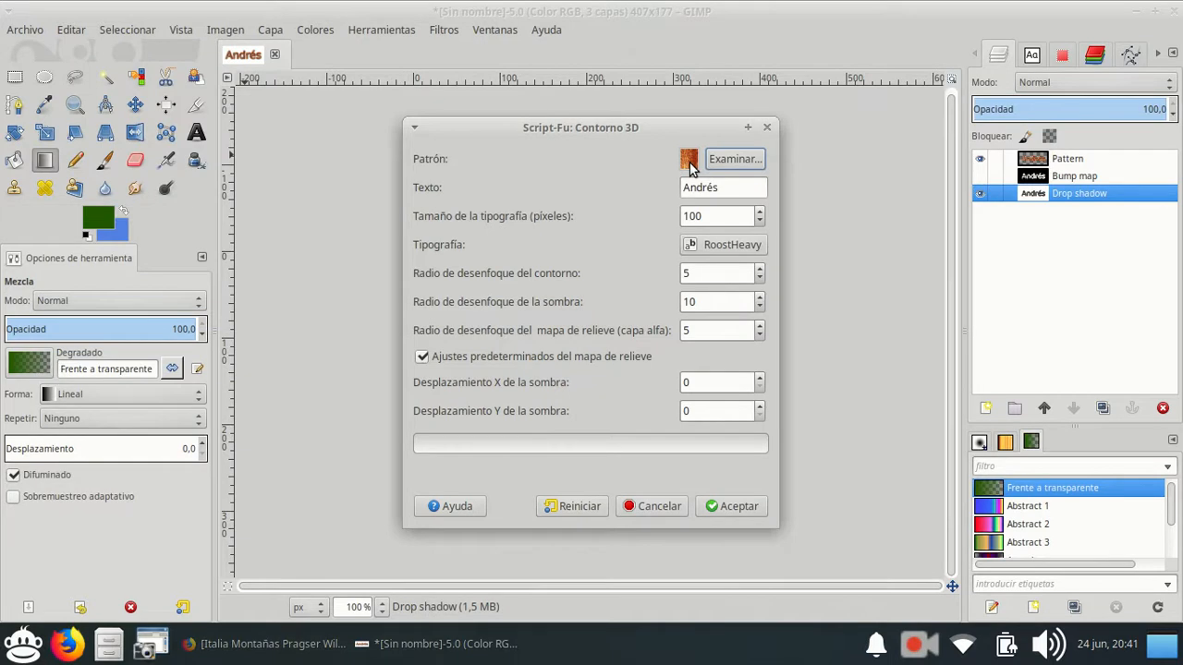
pyautogui.click(713, 161)
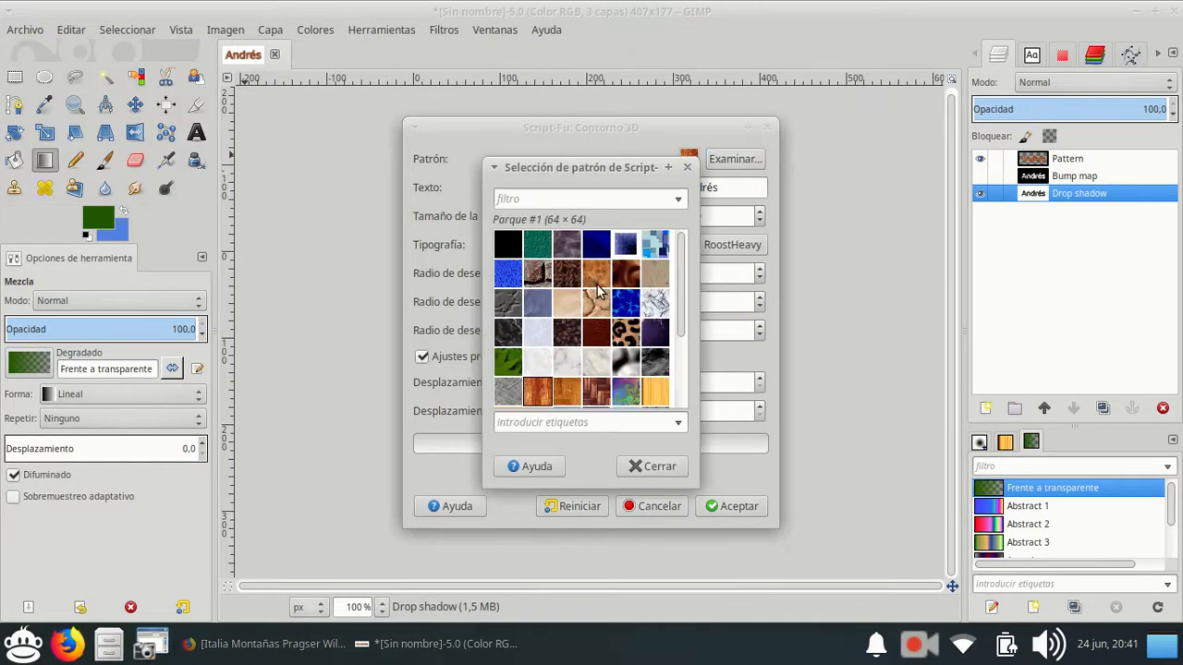
pyautogui.scroll(-2, 597, 291)
pyautogui.scroll(2, 599, 292)
pyautogui.scroll(-4, 587, 297)
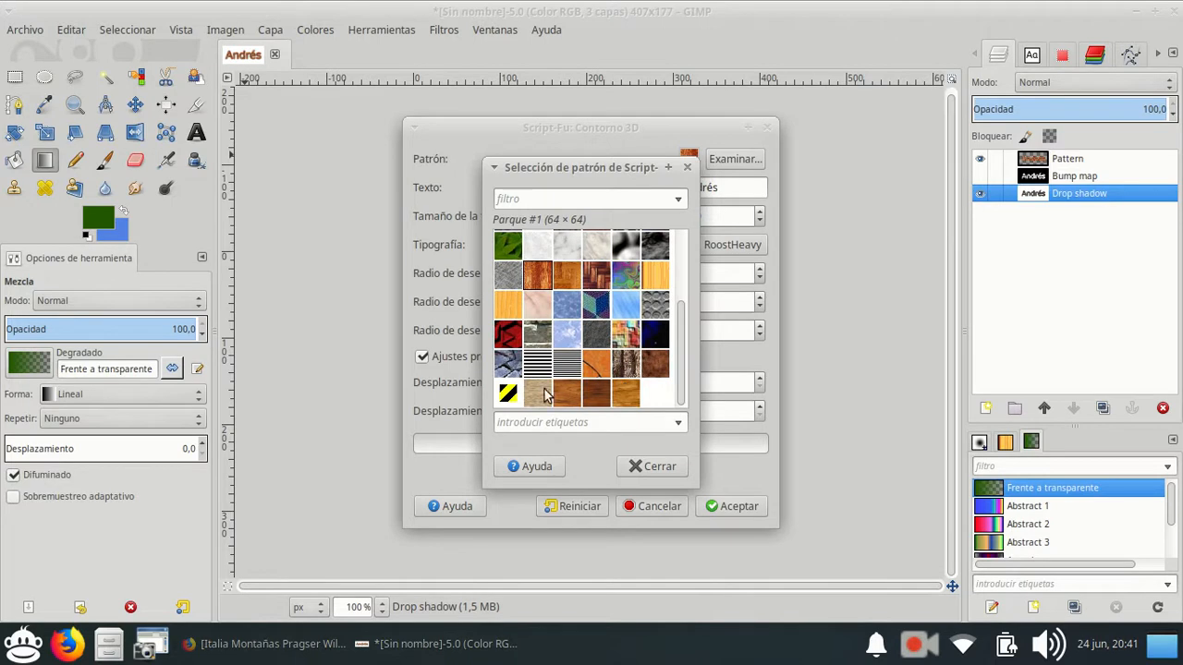
pyautogui.click(506, 395)
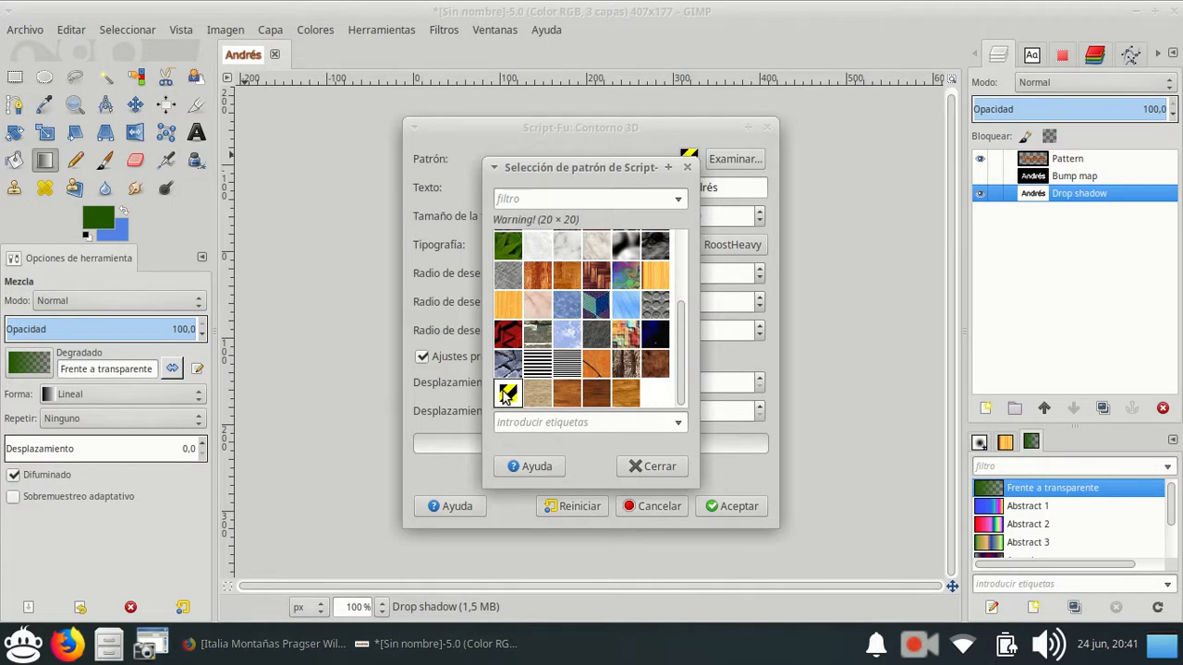
pyautogui.click(652, 467)
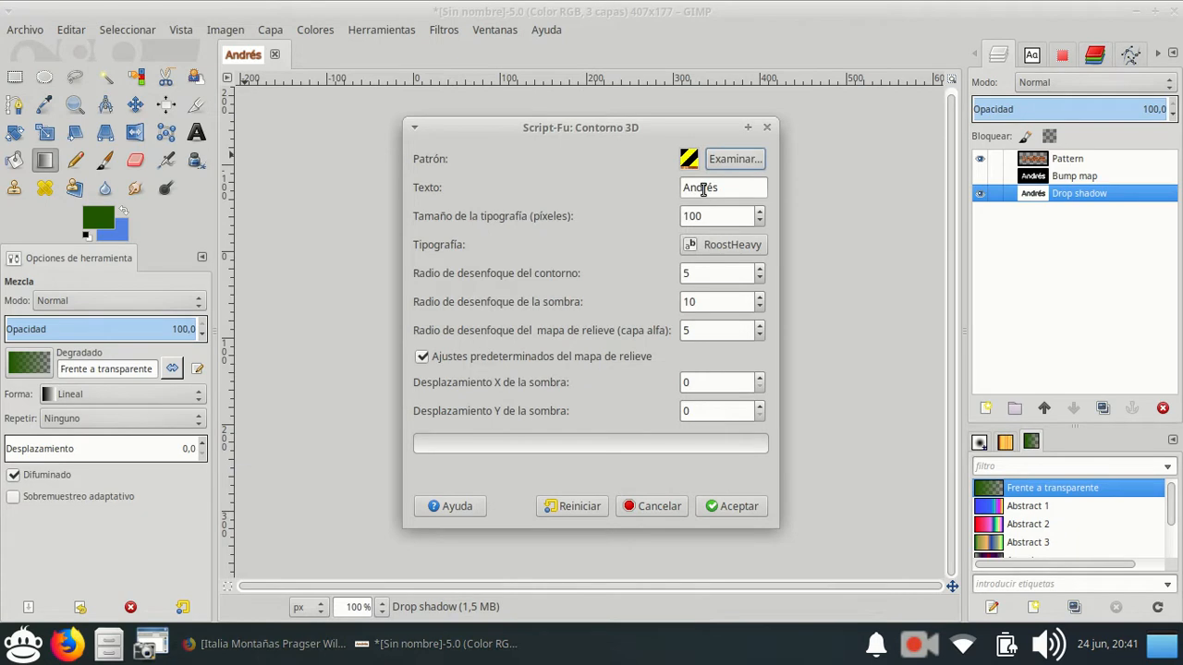
# Set the logo's text to PELIGRO and its font size to 150 pixels.
pyautogui.doubleClick(702, 188)
pyautogui.write('Per')
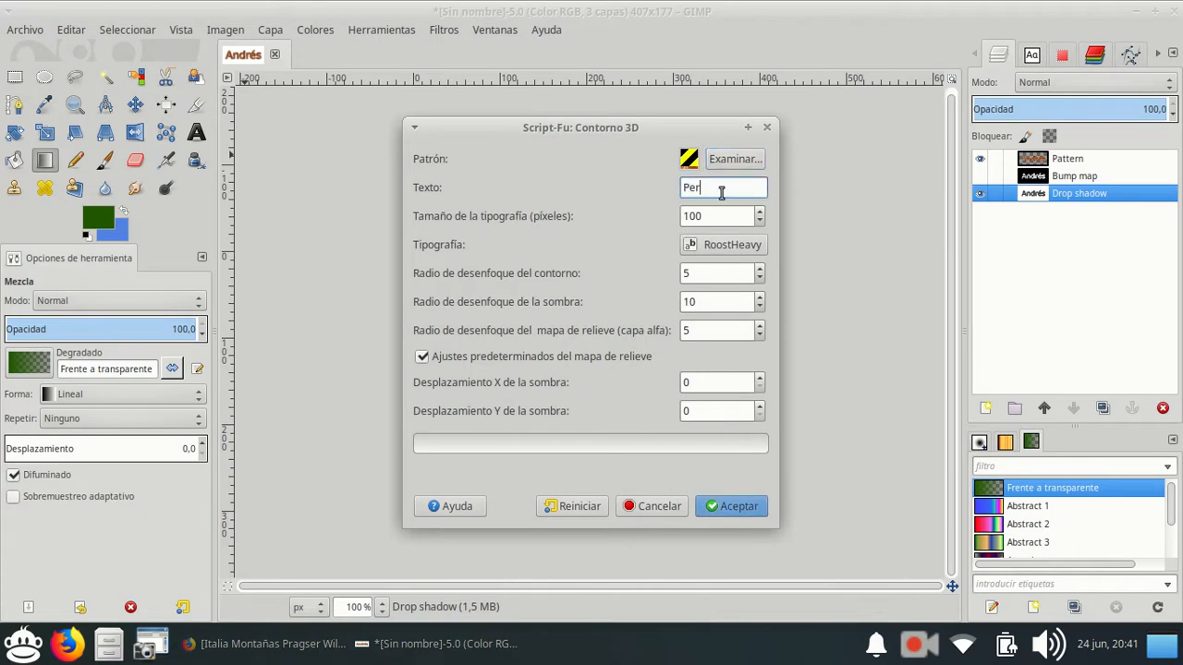
pyautogui.write('ligro')
pyautogui.press('BackSpace')
pyautogui.press('BackSpace')
pyautogui.press('BackSpace')
pyautogui.click(758, 212)
pyautogui.moveTo(759, 212); pyautogui.dragTo(758, 212)
pyautogui.click(759, 211)
pyautogui.click(757, 210)
pyautogui.click(759, 212)
pyautogui.doubleClick(759, 212)
# Generate the logo in the Ubuntu Bold font with a contour blur radius of 5, and check its Bump map layer.
pyautogui.click(714, 246)
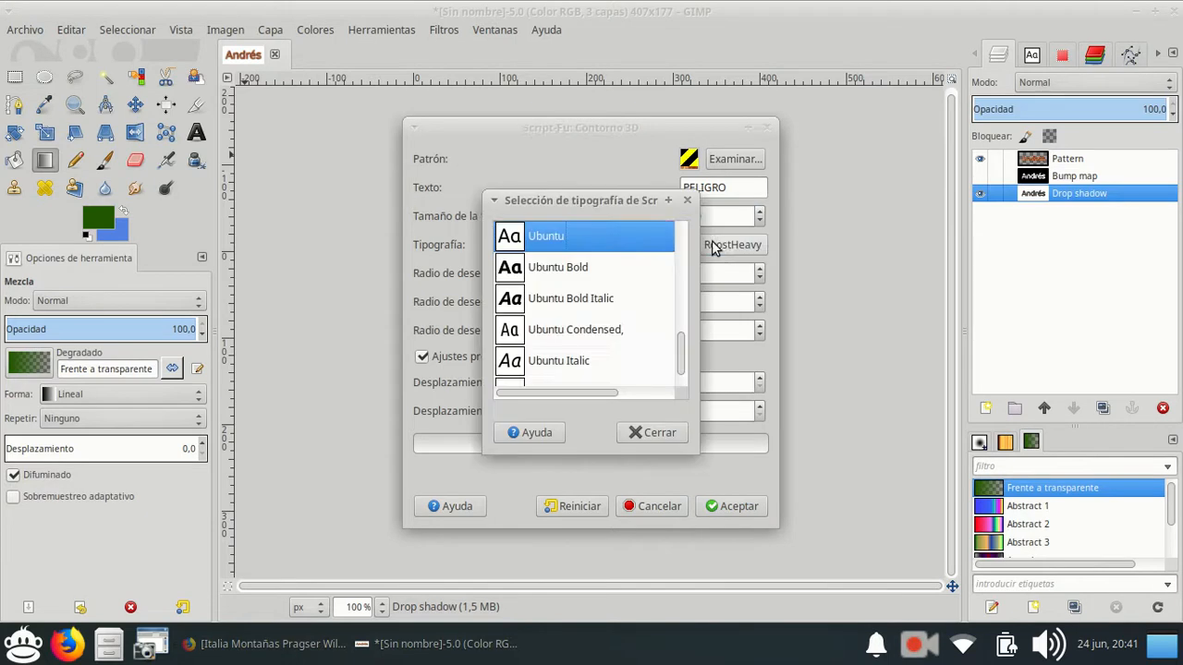
pyautogui.click(557, 271)
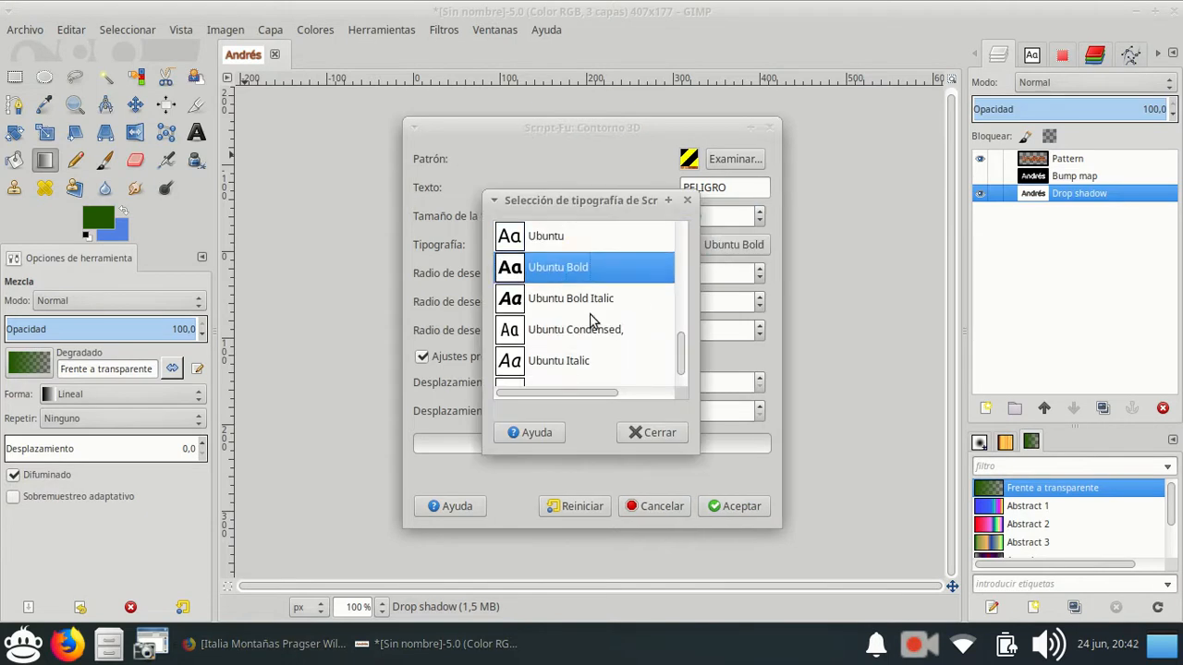
pyautogui.click(687, 199)
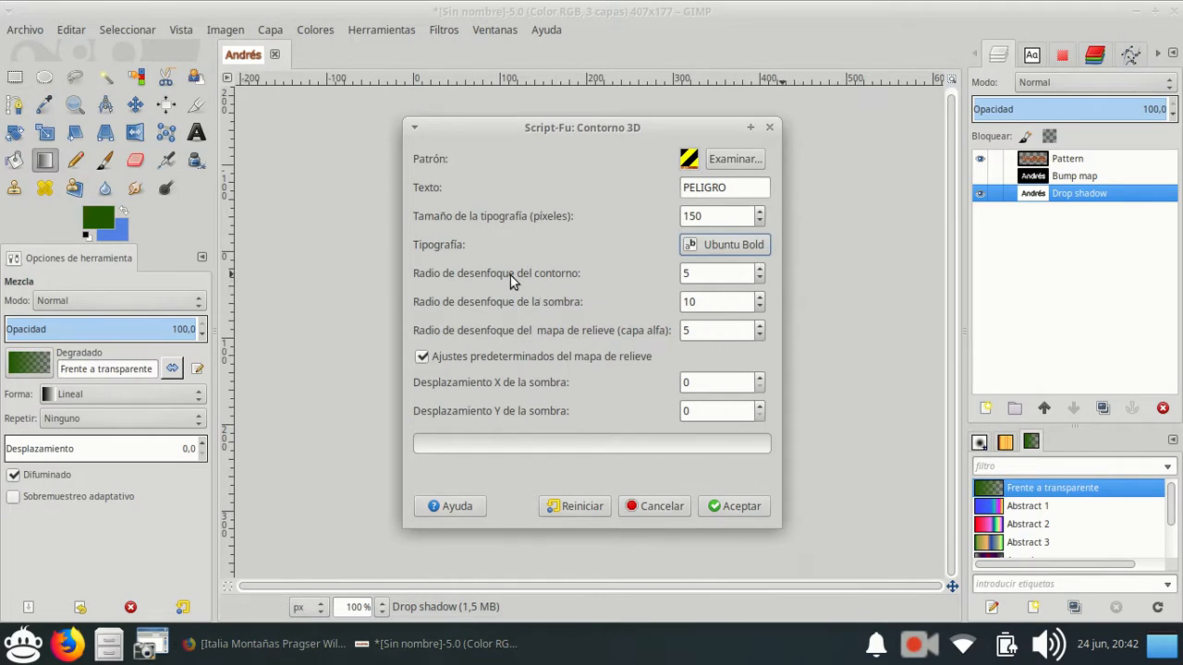
pyautogui.click(762, 269)
pyautogui.click(759, 278)
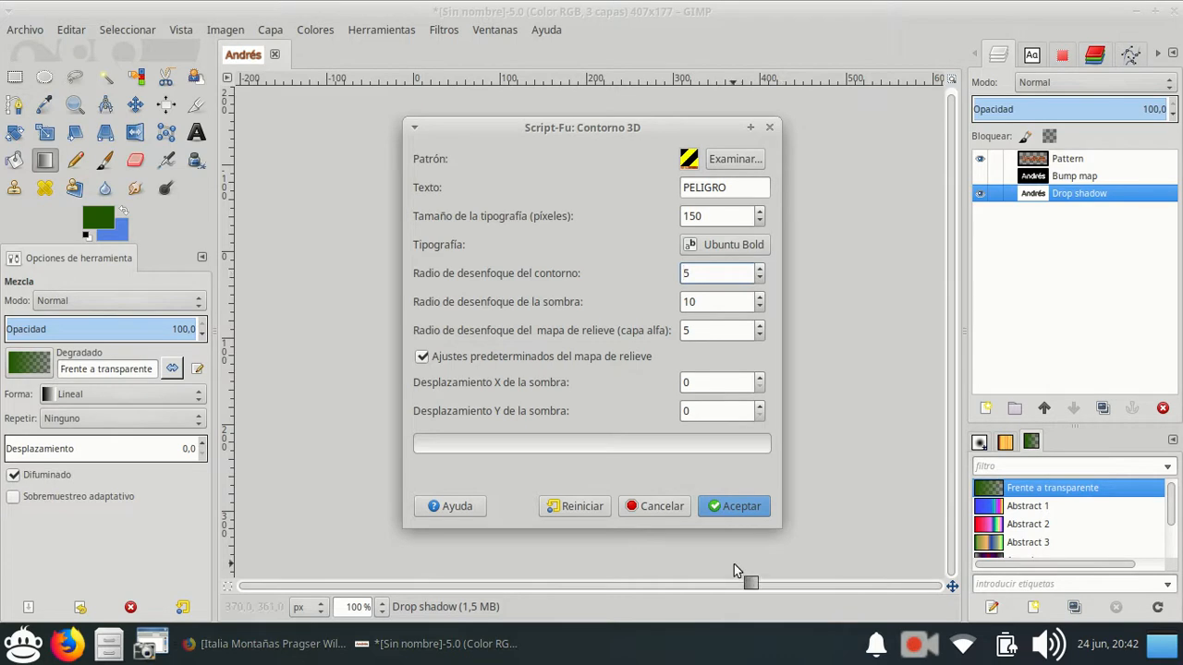
pyautogui.click(728, 510)
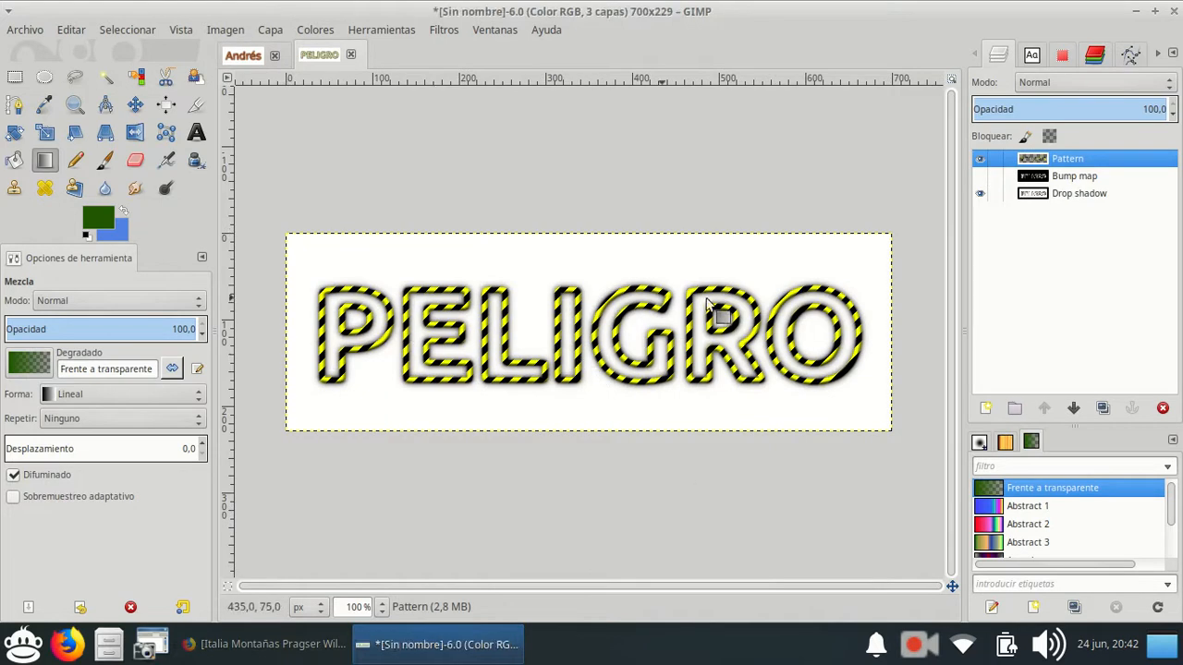
pyautogui.click(979, 176)
pyautogui.click(979, 175)
# Set the foreground colour to orange, ff9812.
pyautogui.click(100, 219)
pyautogui.moveTo(439, 277); pyautogui.dragTo(445, 298)
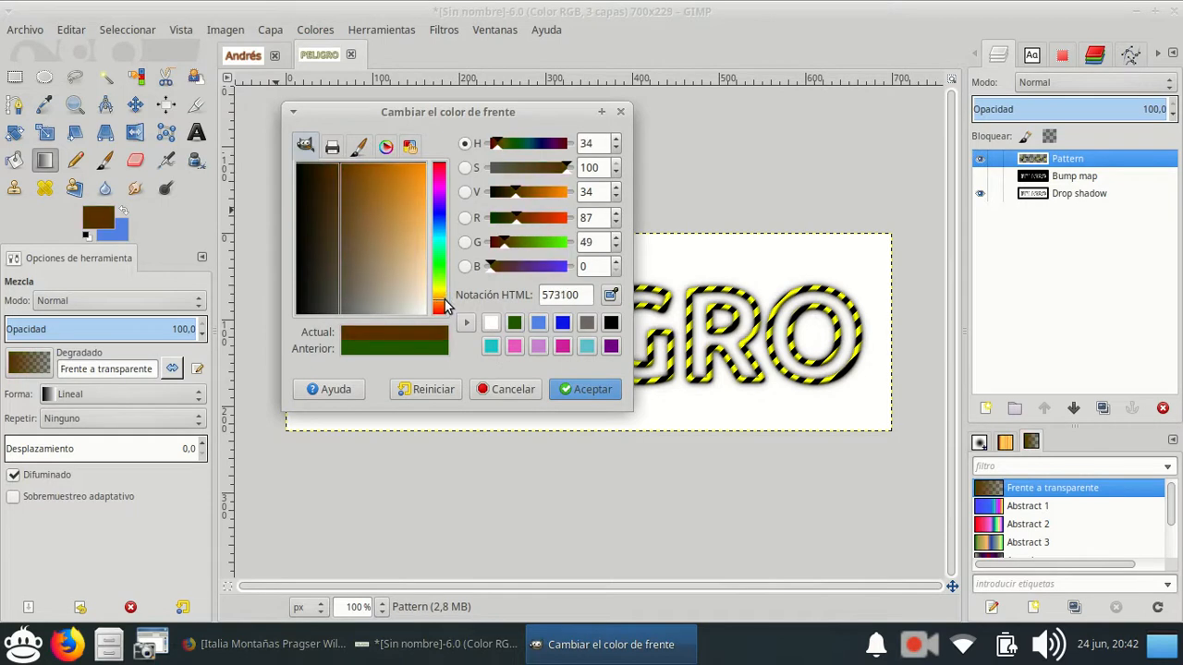
pyautogui.click(418, 167)
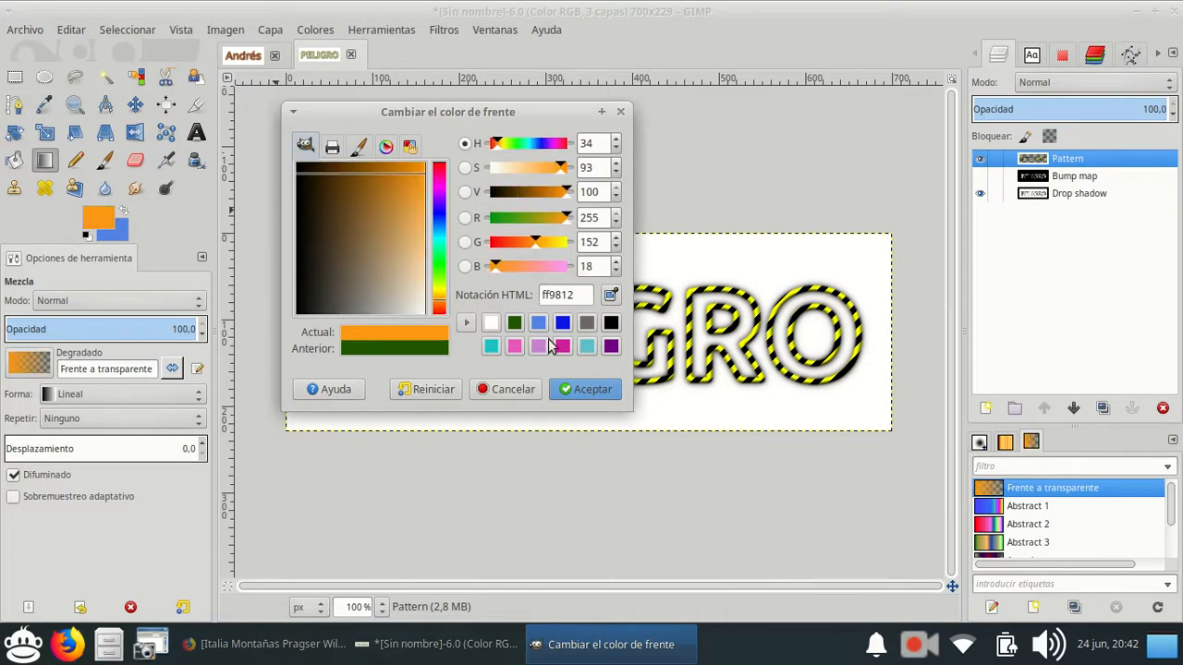
pyautogui.click(591, 389)
# Try bucket-filling the area around the PELIGRO lettering and part of the letter O with the orange foreground colour.
pyautogui.click(15, 158)
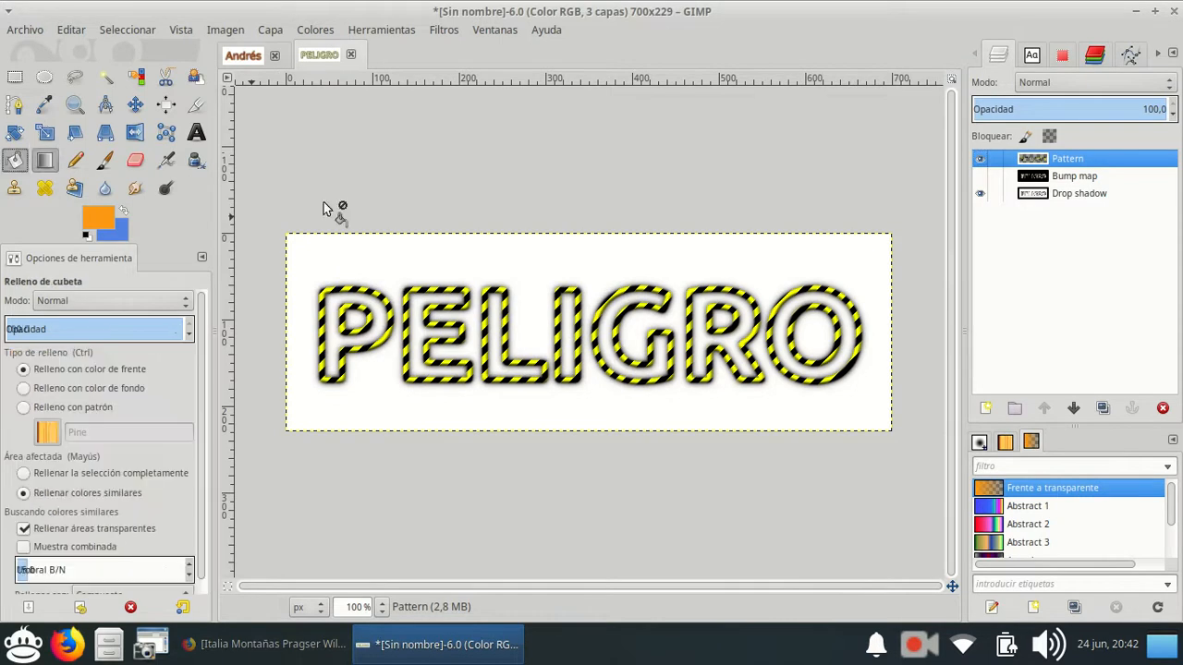
pyautogui.click(774, 275)
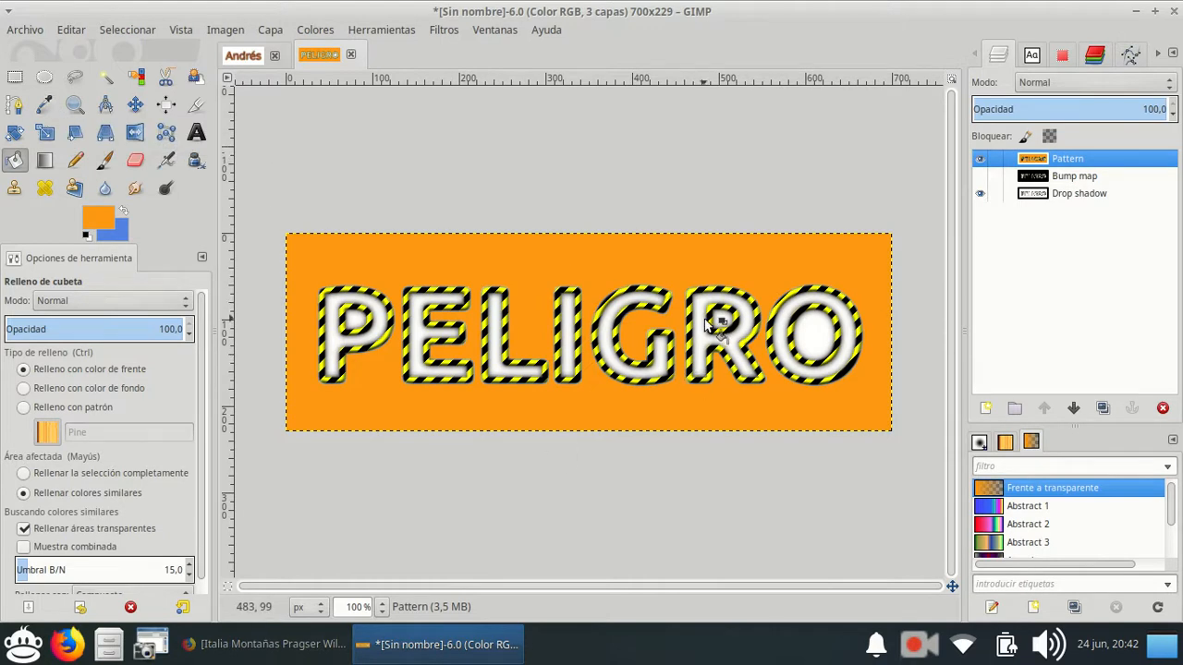
pyautogui.click(791, 314)
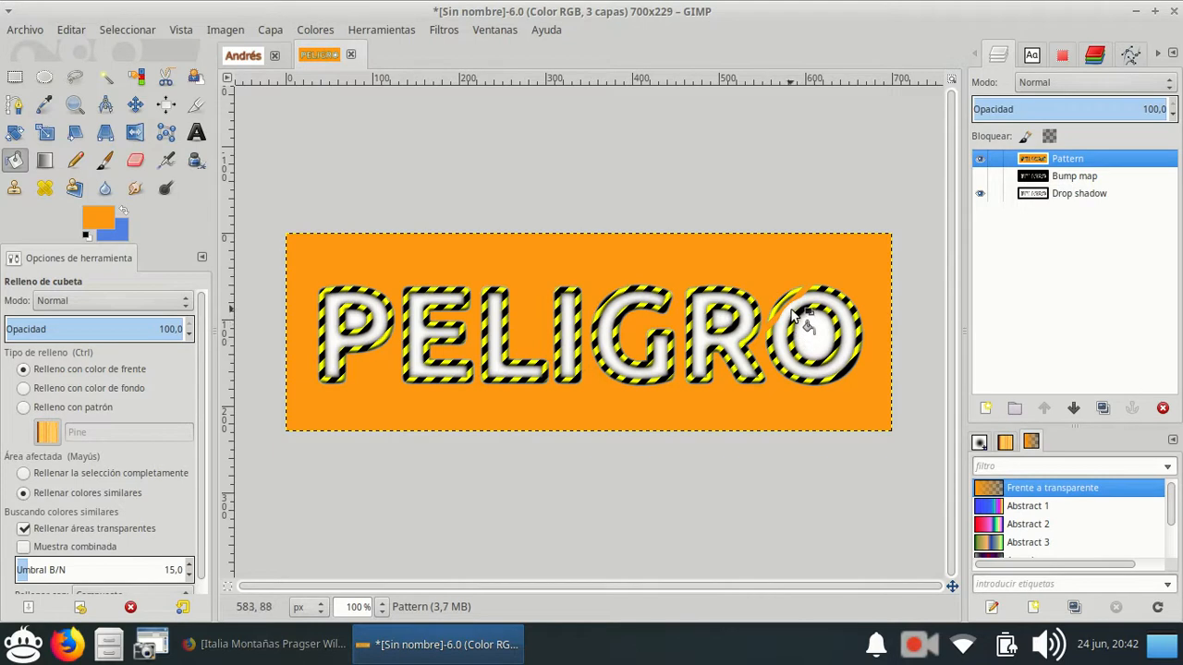
pyautogui.hotkey('ctrl', 'z')
pyautogui.hotkey('ctrl', 'z')
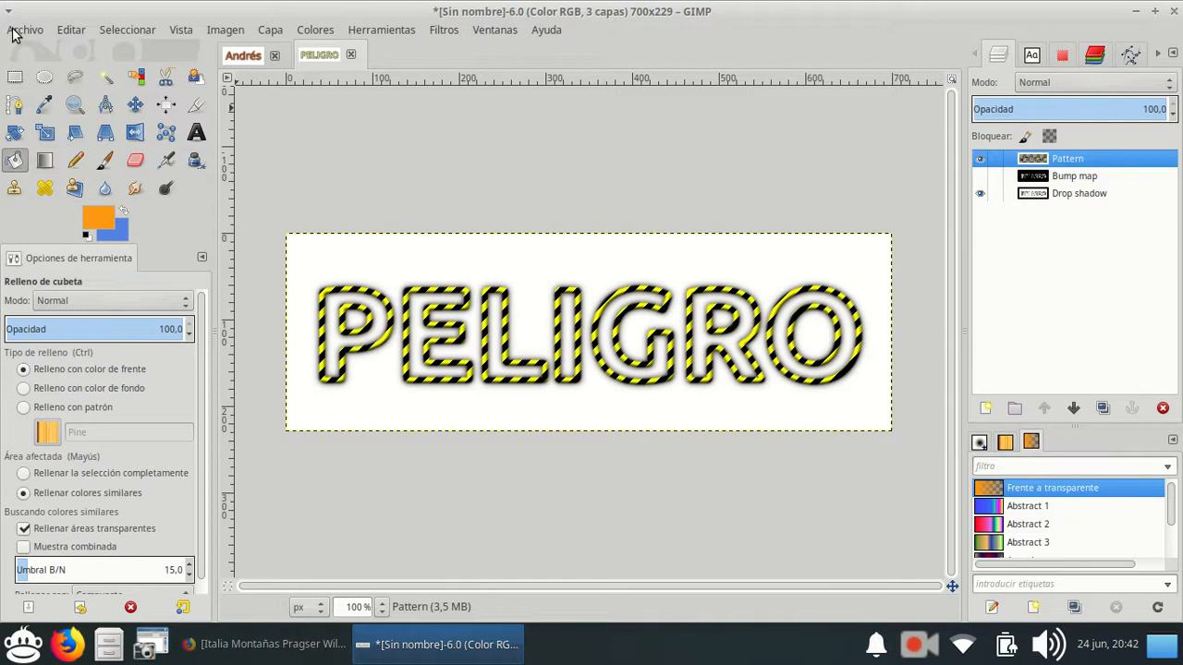
# Start a Neón logo and set its text to HOLA.
pyautogui.click(15, 31)
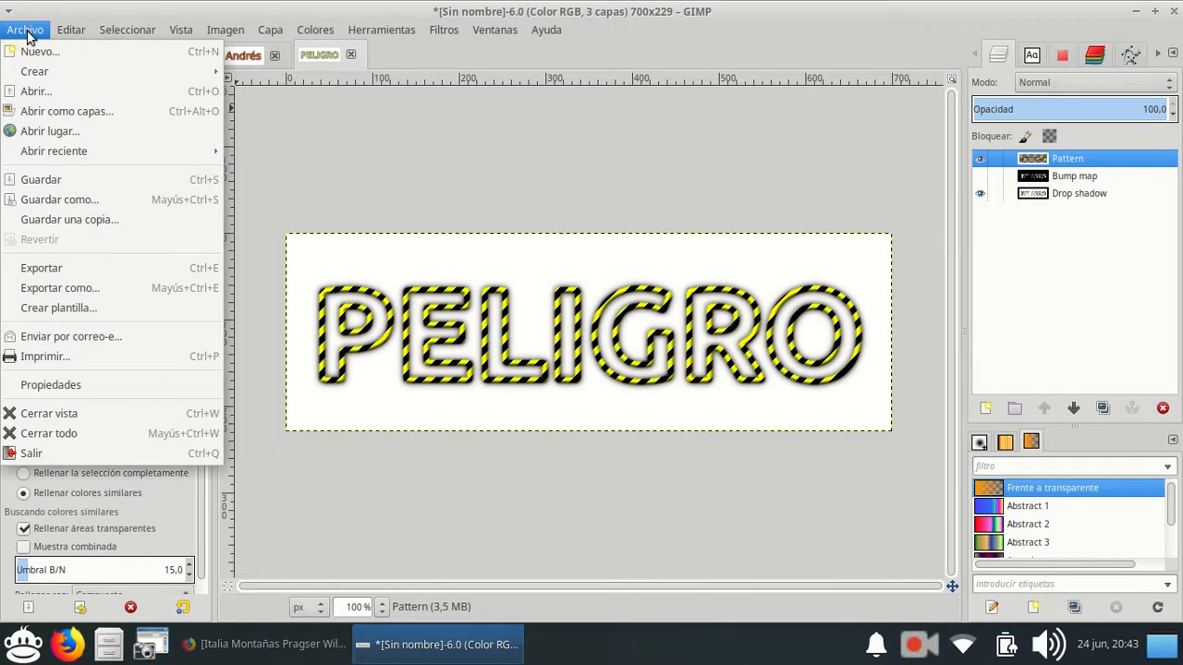
pyautogui.moveTo(35, 71)
pyautogui.moveTo(383, 143)
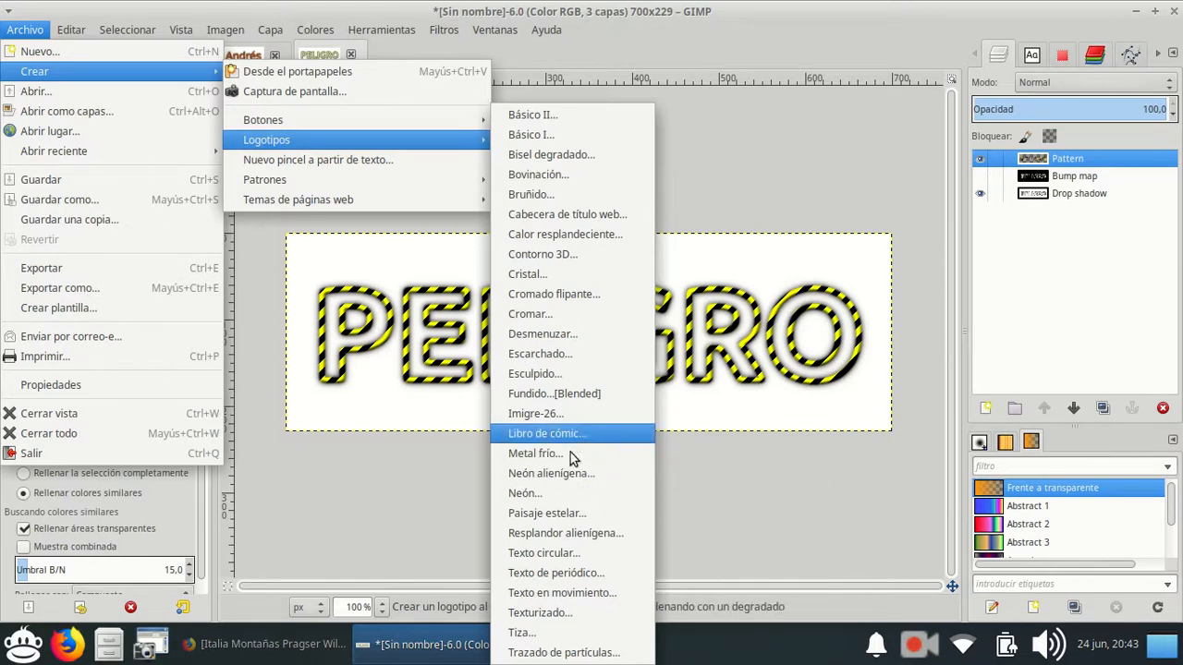
pyautogui.click(567, 495)
pyautogui.click(675, 217)
pyautogui.doubleClick(675, 217)
pyautogui.write('HOLA')
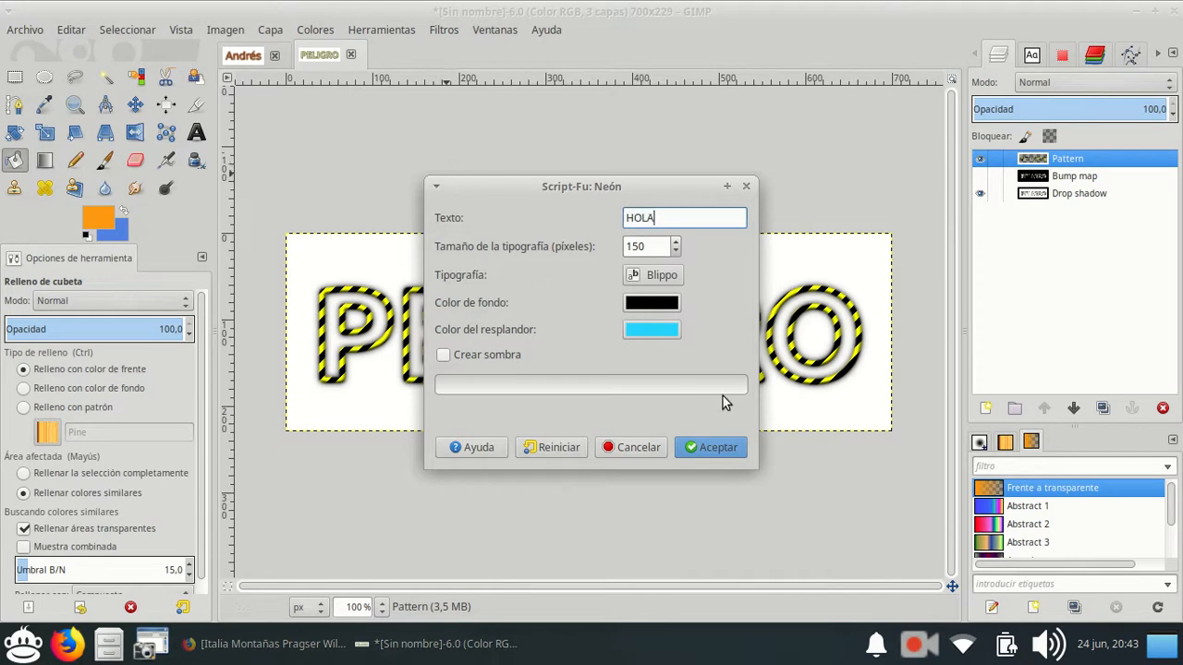
# Change the neon glow colour to a medium green and generate the logo.
pyautogui.click(653, 331)
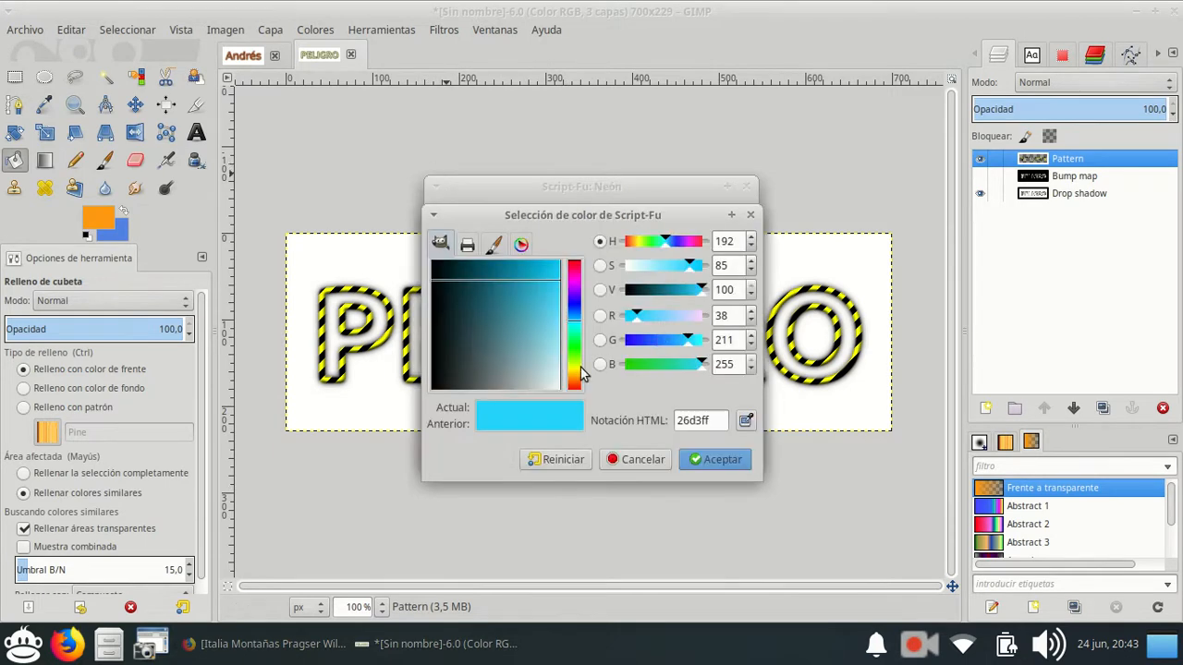
pyautogui.moveTo(569, 314); pyautogui.dragTo(577, 308)
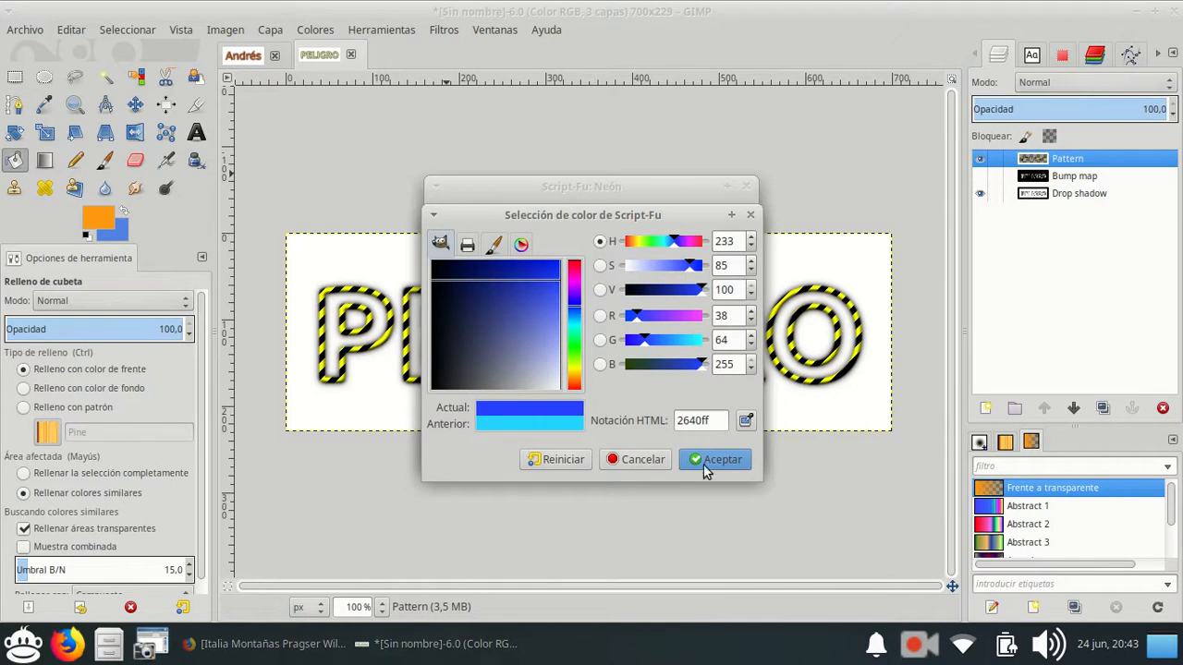
pyautogui.click(576, 352)
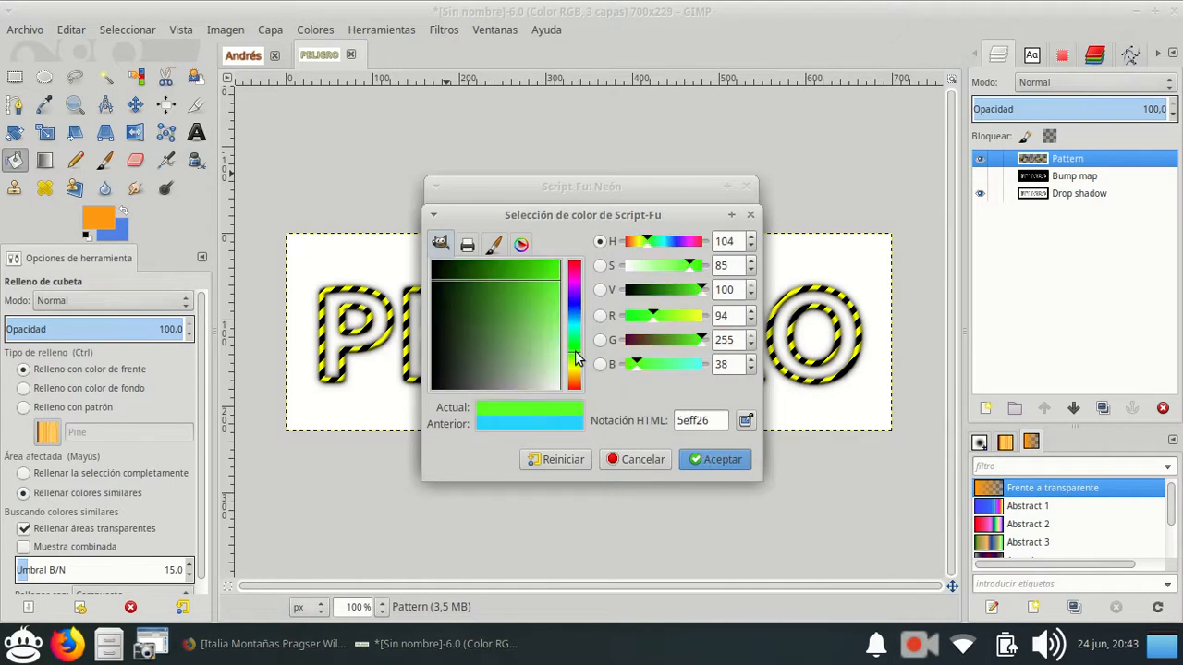
pyautogui.click(517, 268)
pyautogui.click(725, 456)
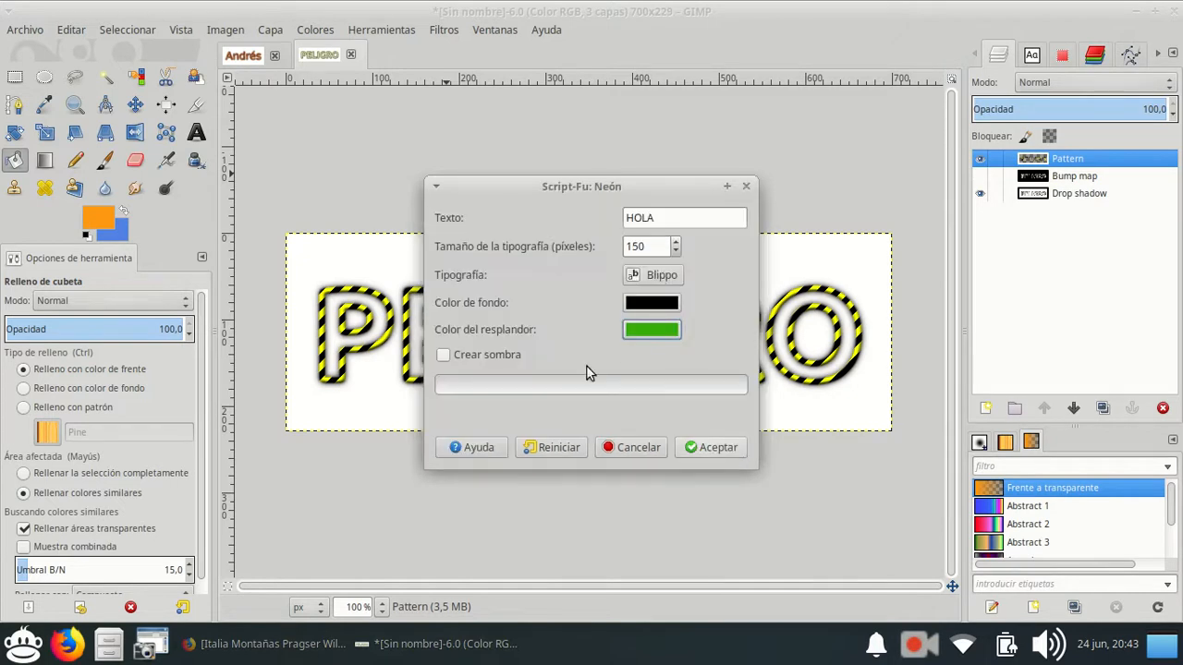
pyautogui.click(704, 450)
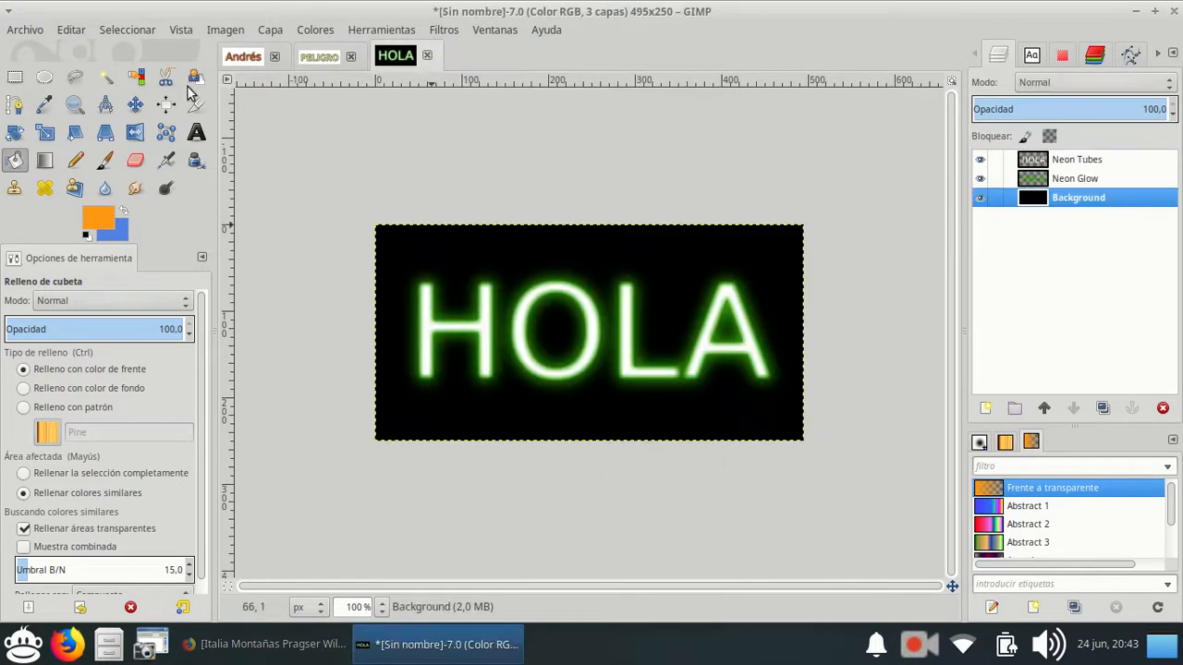
# Generate a Neón alienígena logo with the text GIMP, keeping the default 150 px size, green glow and seven bands.
pyautogui.click(25, 30)
pyautogui.moveTo(110, 71)
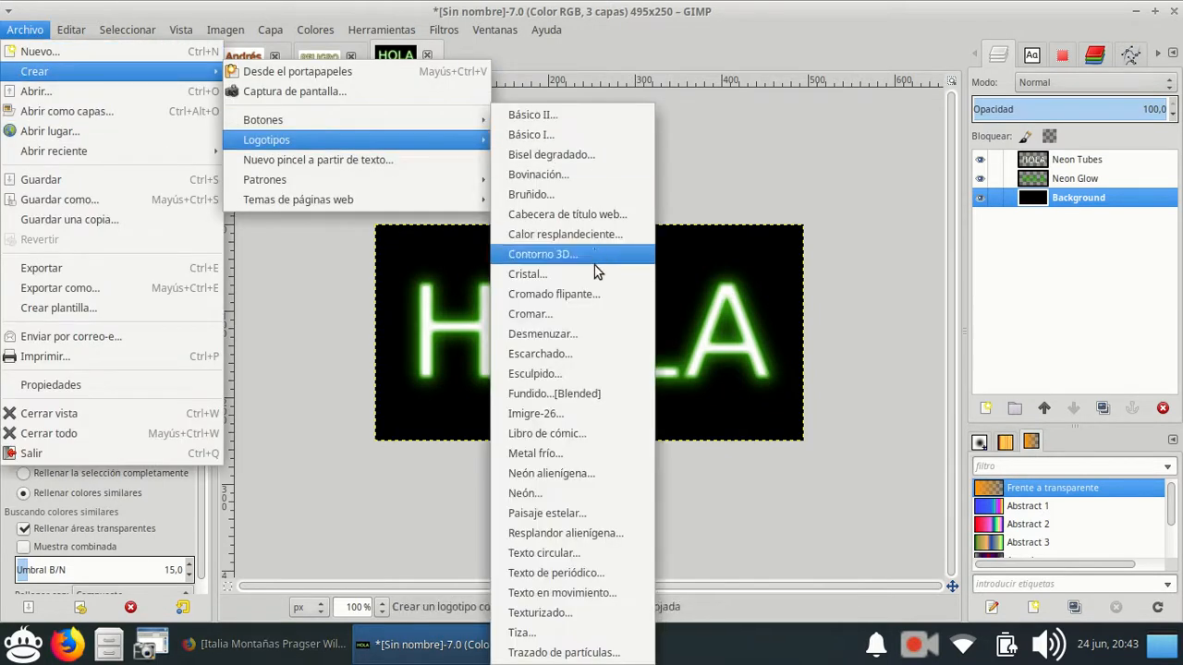
pyautogui.click(597, 474)
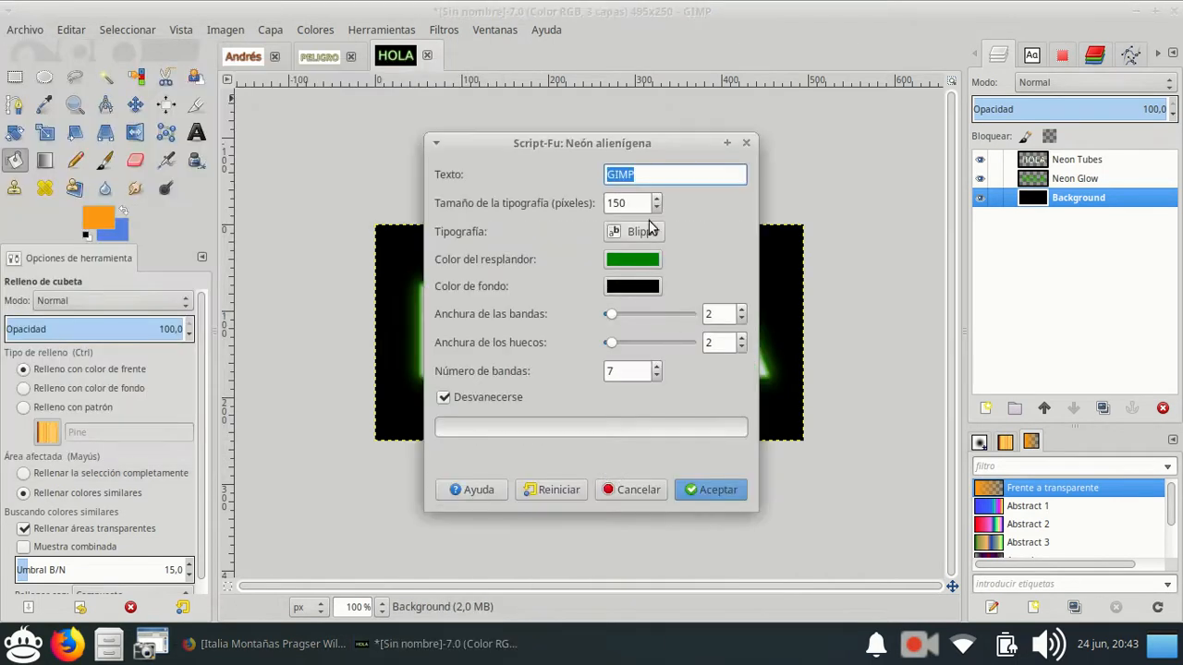
pyautogui.click(710, 489)
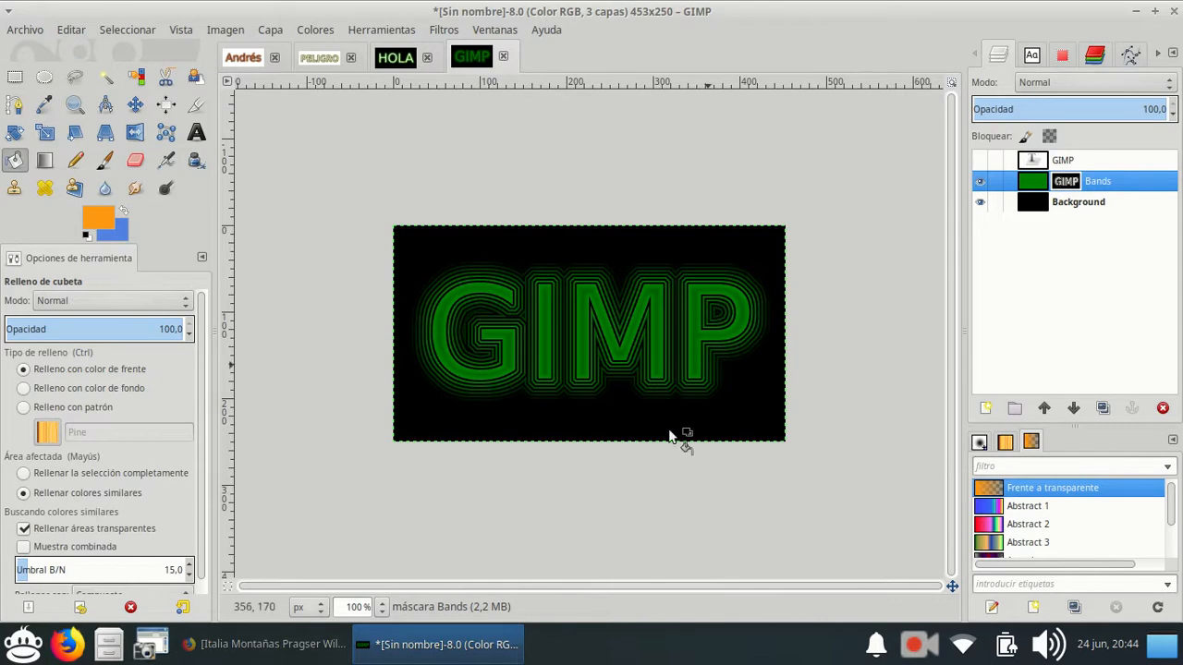
# Toggle the visibility of the GIMP, Bands and Background layers to examine what each one contributes to the logo.
pyautogui.click(980, 202)
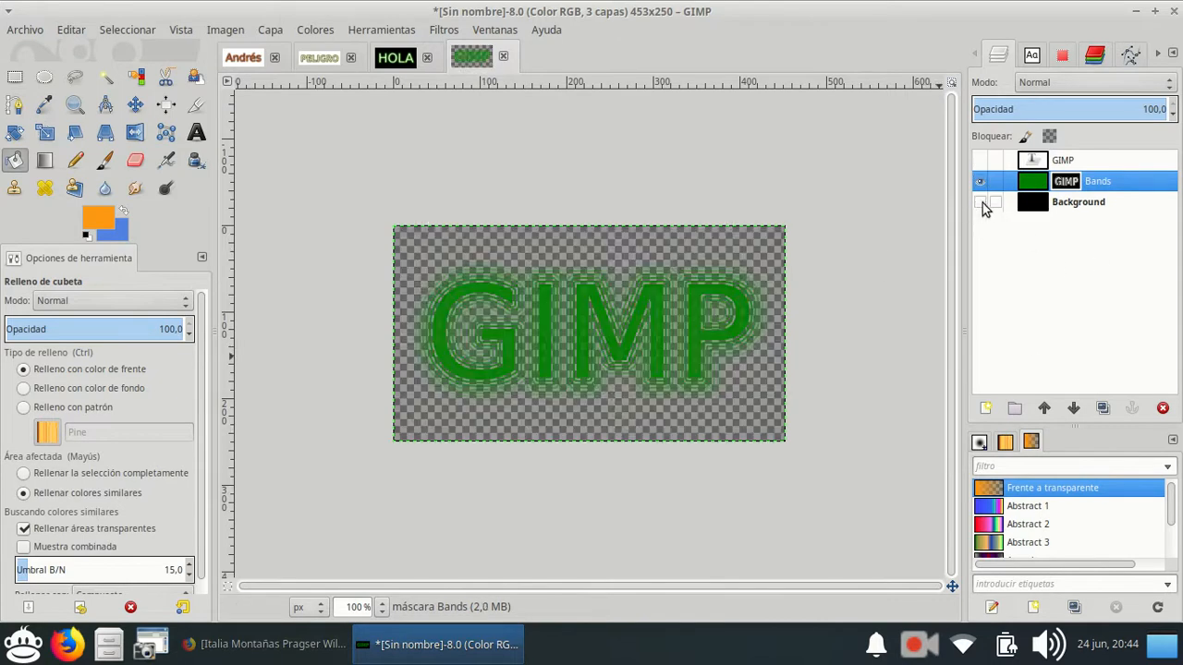
pyautogui.click(981, 202)
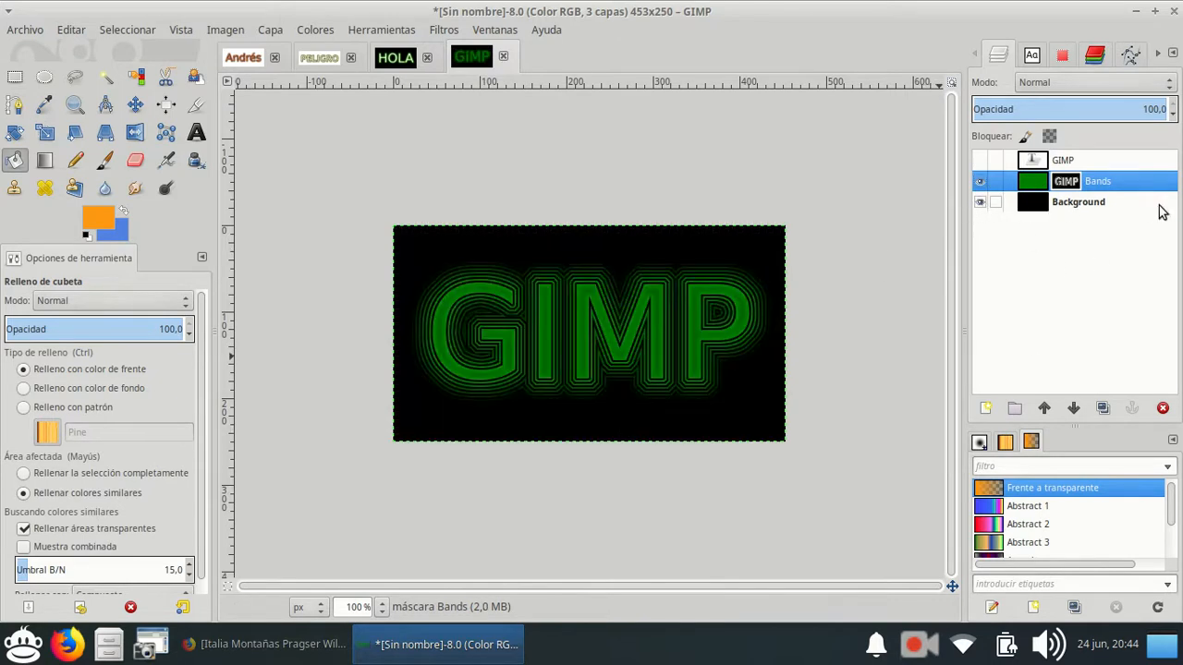
pyautogui.click(1090, 169)
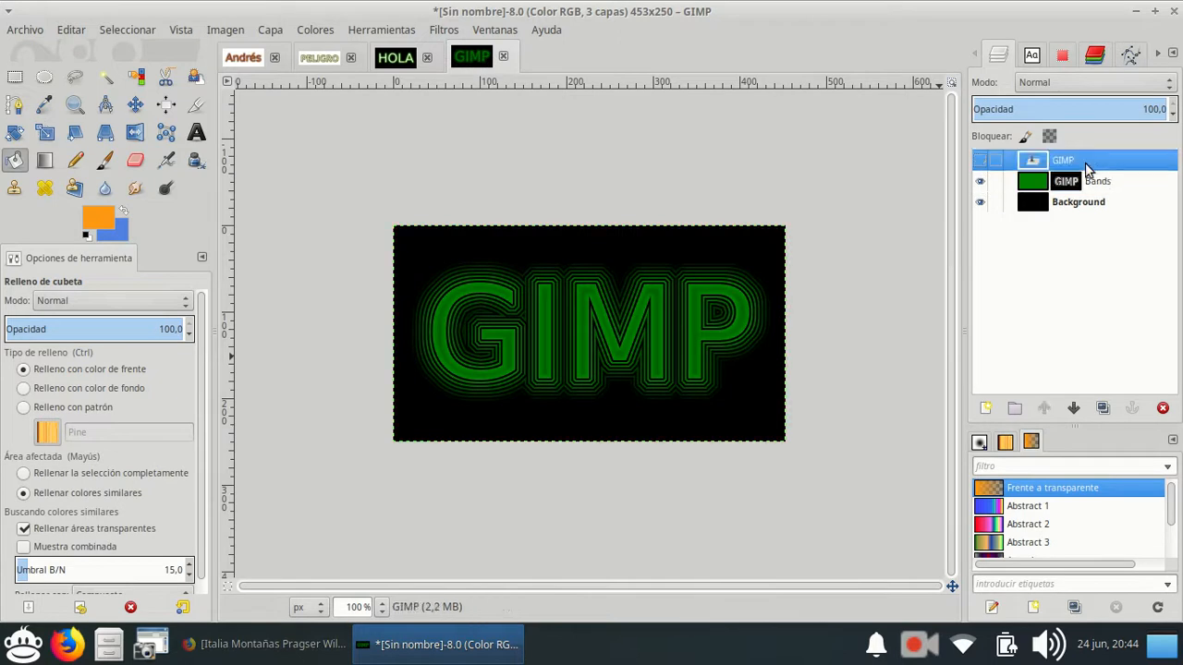
pyautogui.click(1074, 207)
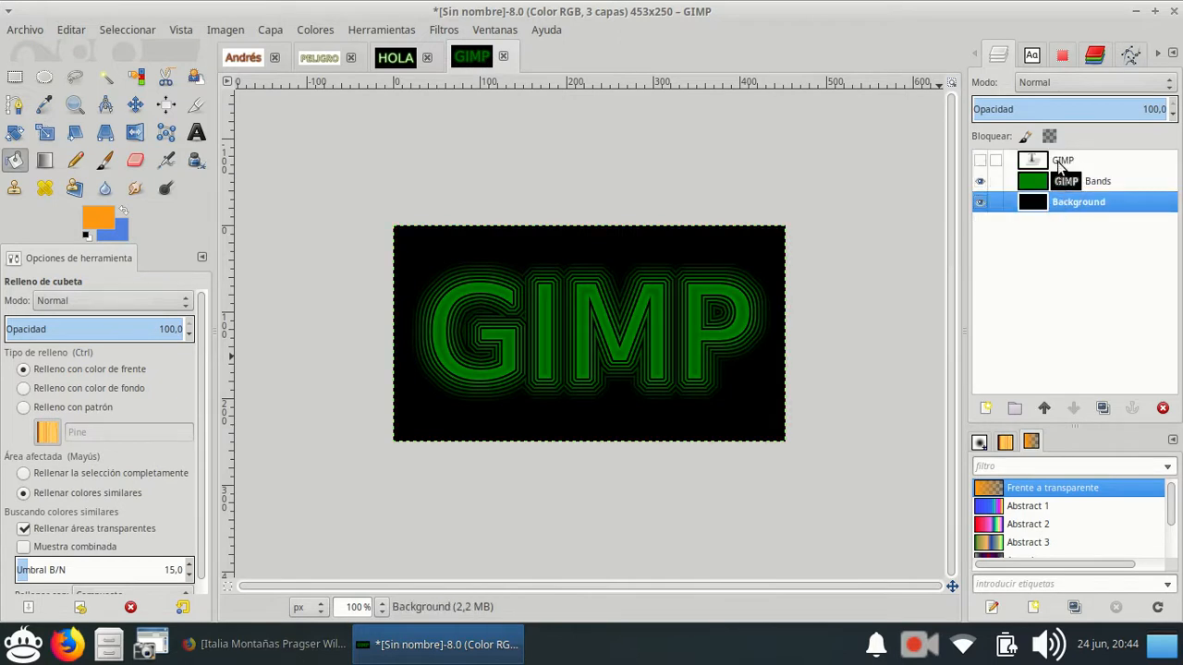
pyautogui.click(1025, 163)
pyautogui.click(981, 163)
pyautogui.click(979, 164)
pyautogui.click(980, 166)
pyautogui.click(979, 163)
pyautogui.click(979, 182)
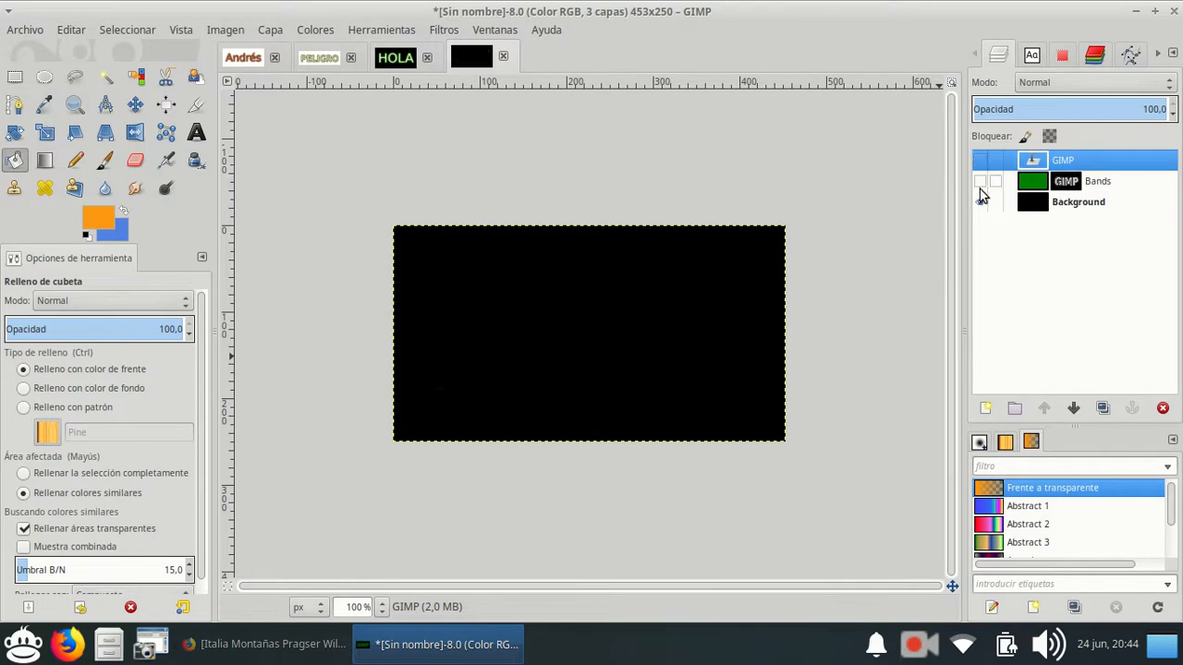
pyautogui.click(979, 203)
pyautogui.click(980, 182)
pyautogui.click(979, 162)
# Show the Background layer and apply a linear Frente a transparente gradient to it, diagonally from its upper edge towards the letter P.
pyautogui.click(1036, 210)
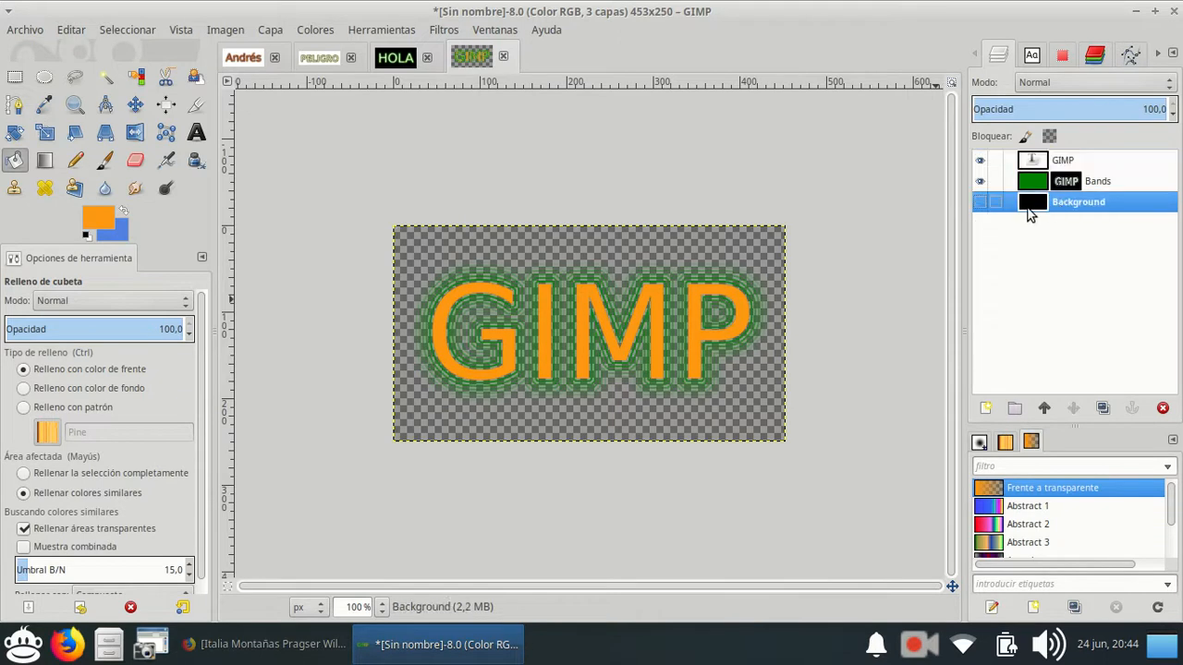
pyautogui.click(979, 202)
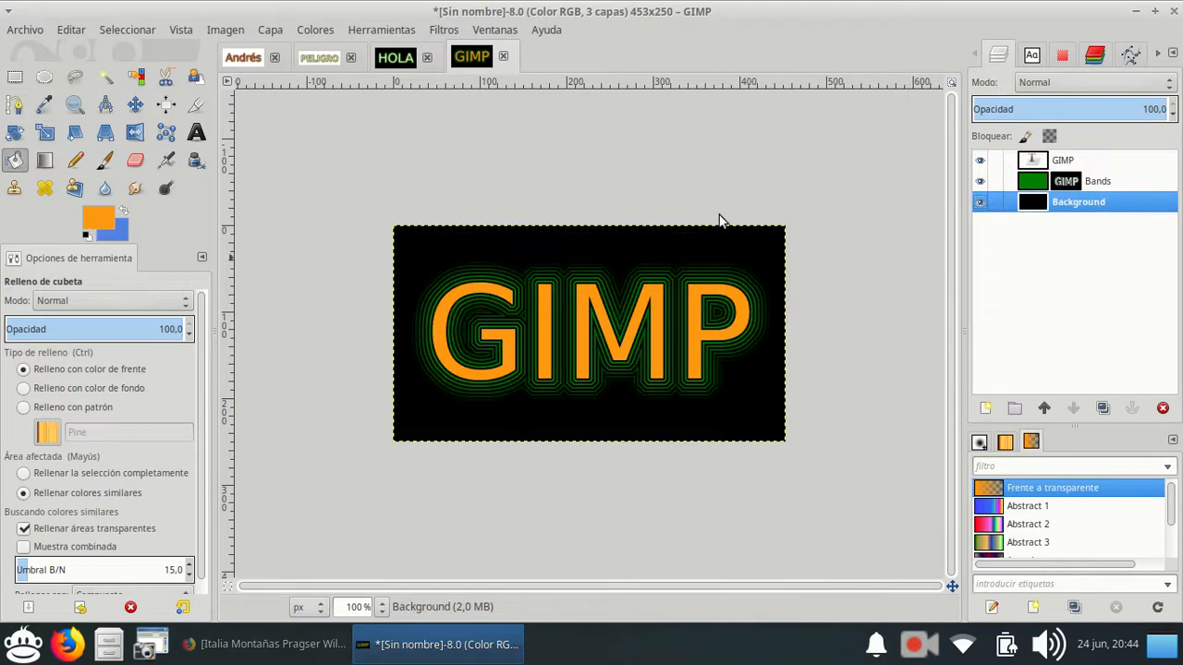
pyautogui.click(45, 160)
pyautogui.moveTo(471, 218); pyautogui.dragTo(717, 317)
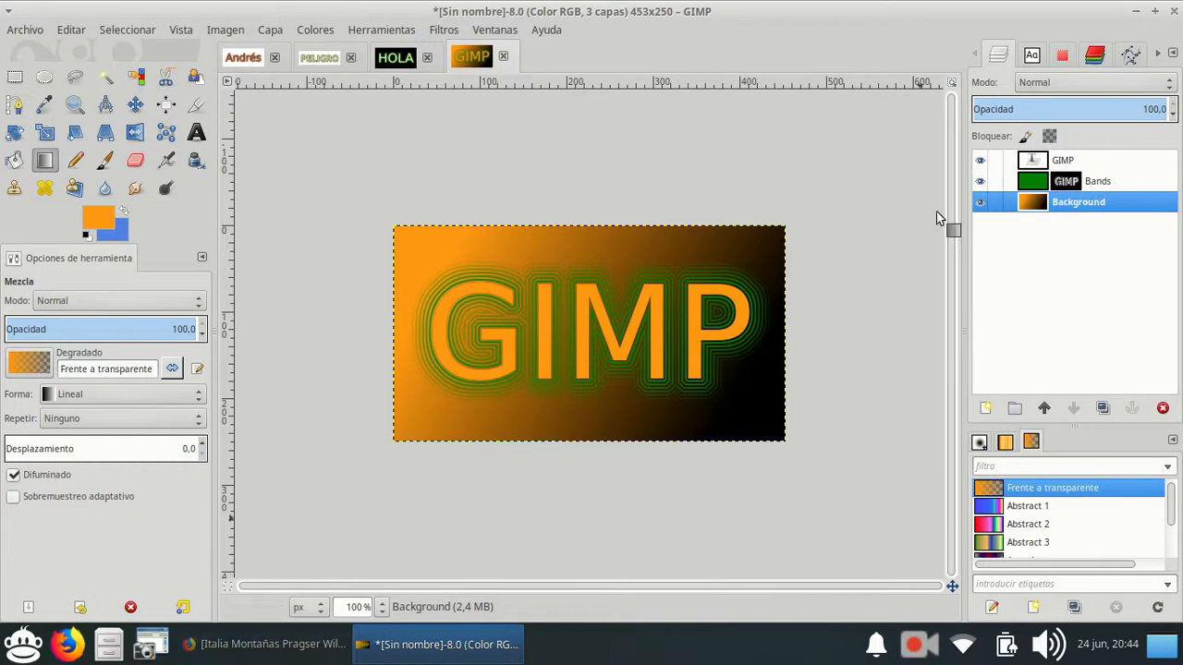
# Hide the Background and GIMP layers and make the Bands layer active.
pyautogui.click(979, 204)
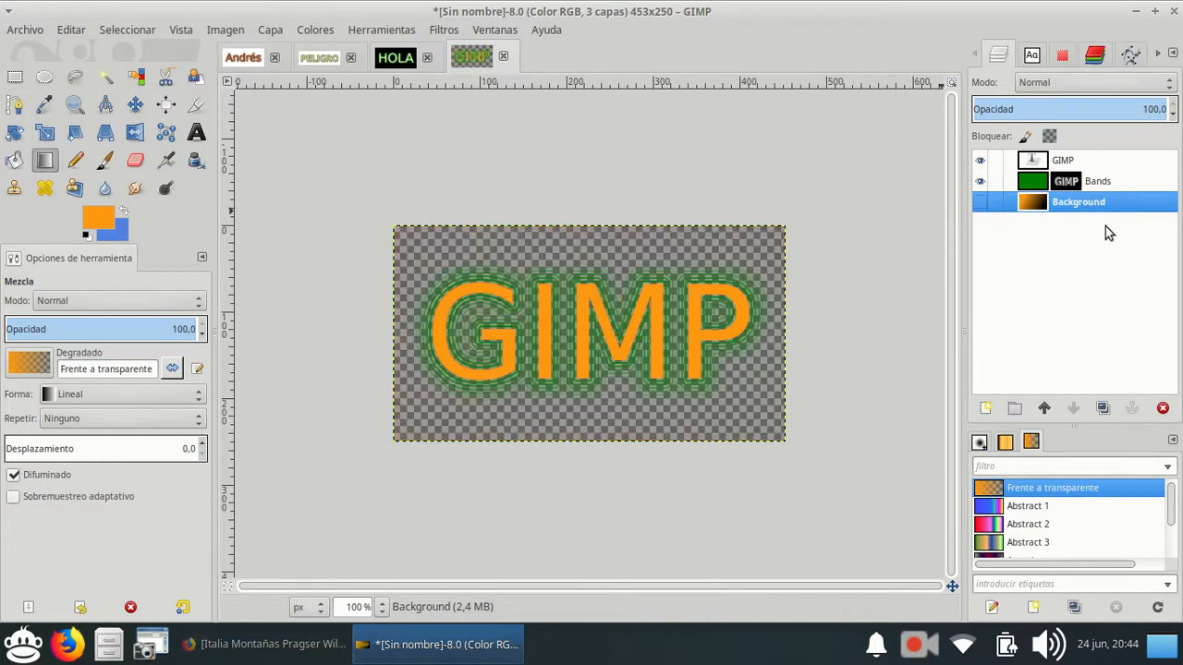
pyautogui.click(979, 161)
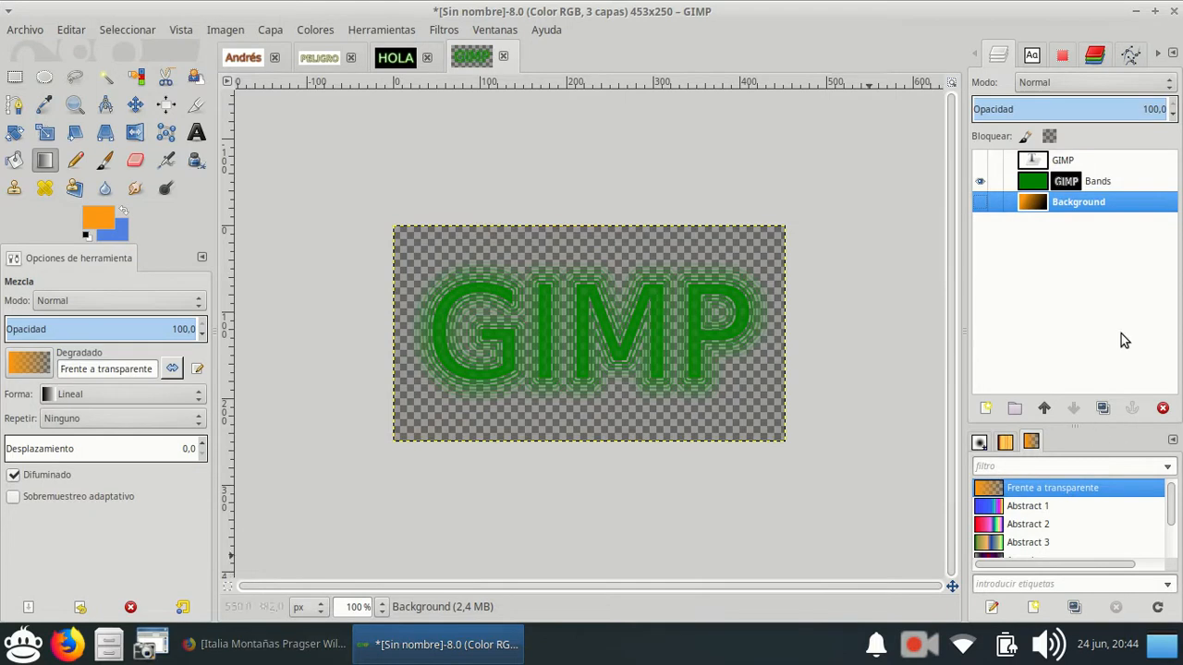
pyautogui.click(1101, 182)
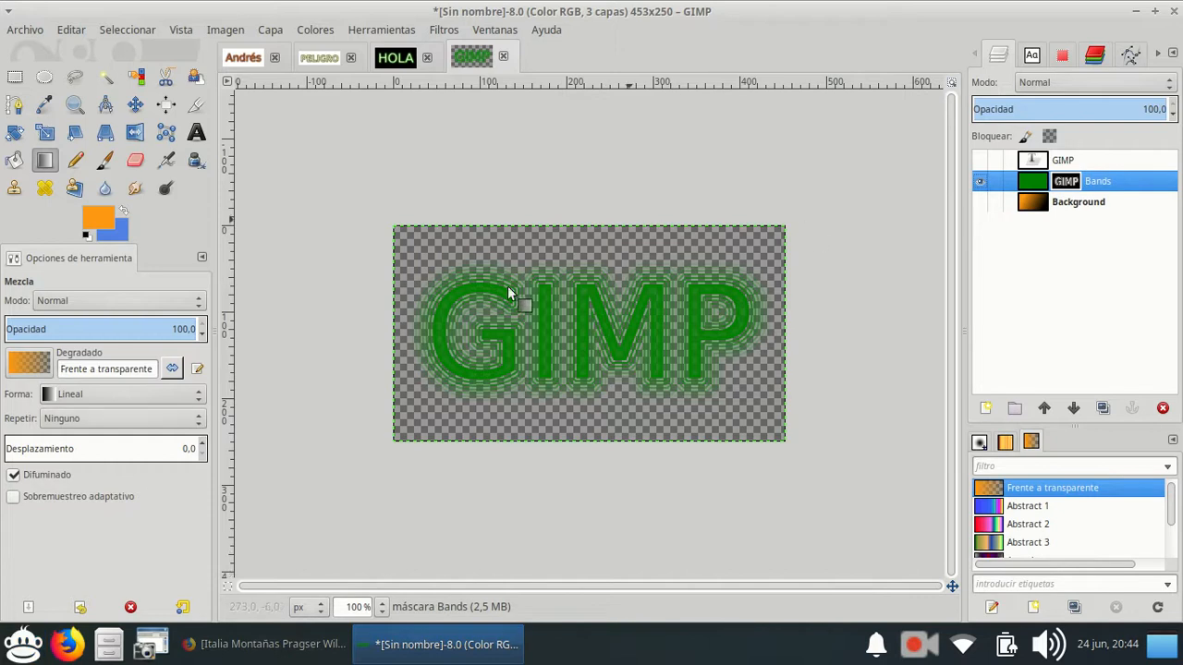
# Copy the active Bands layer mask and open a blank LibreOffice Writer document.
pyautogui.click(72, 31)
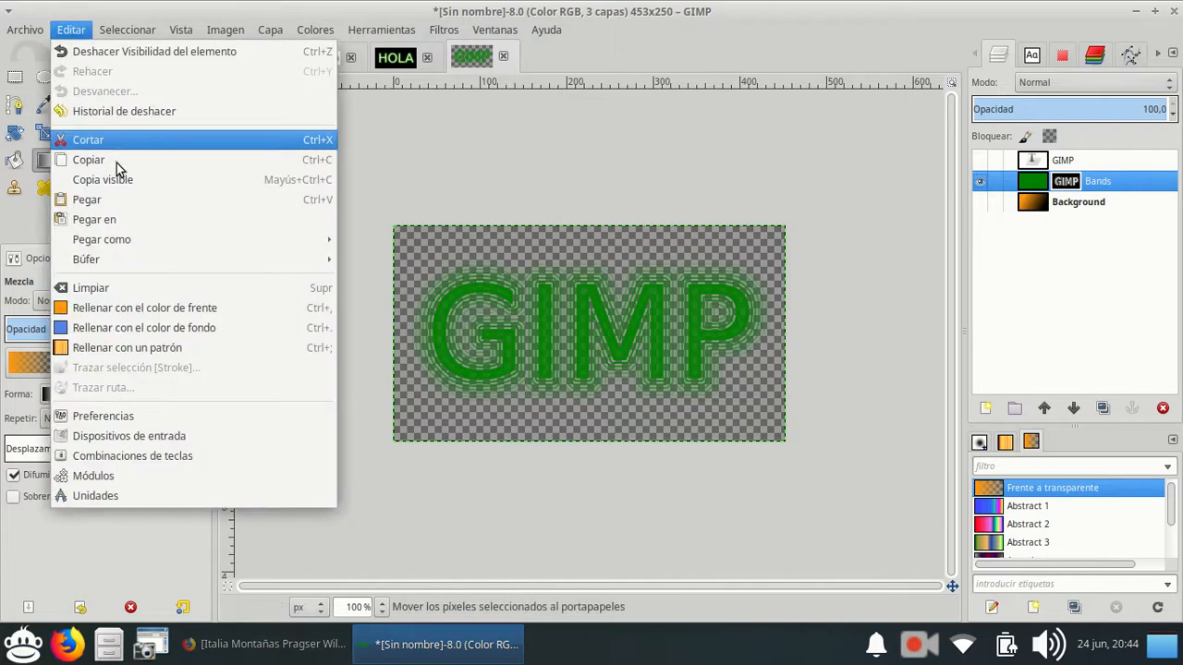
pyautogui.click(118, 160)
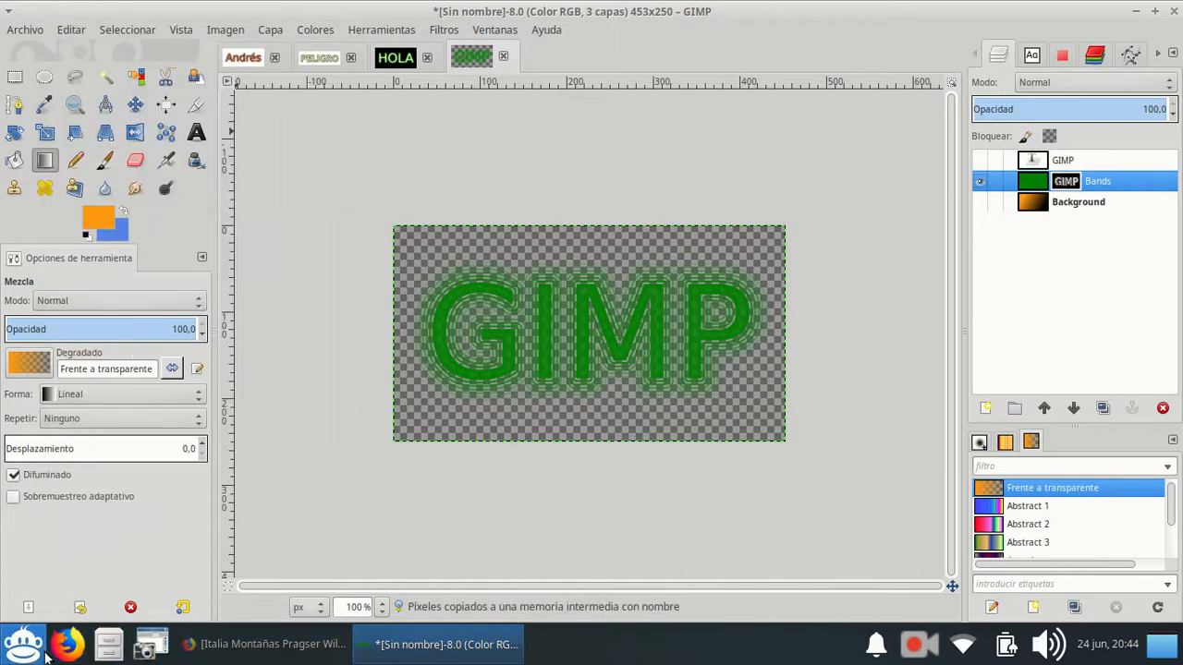
pyautogui.click(45, 653)
pyautogui.click(95, 178)
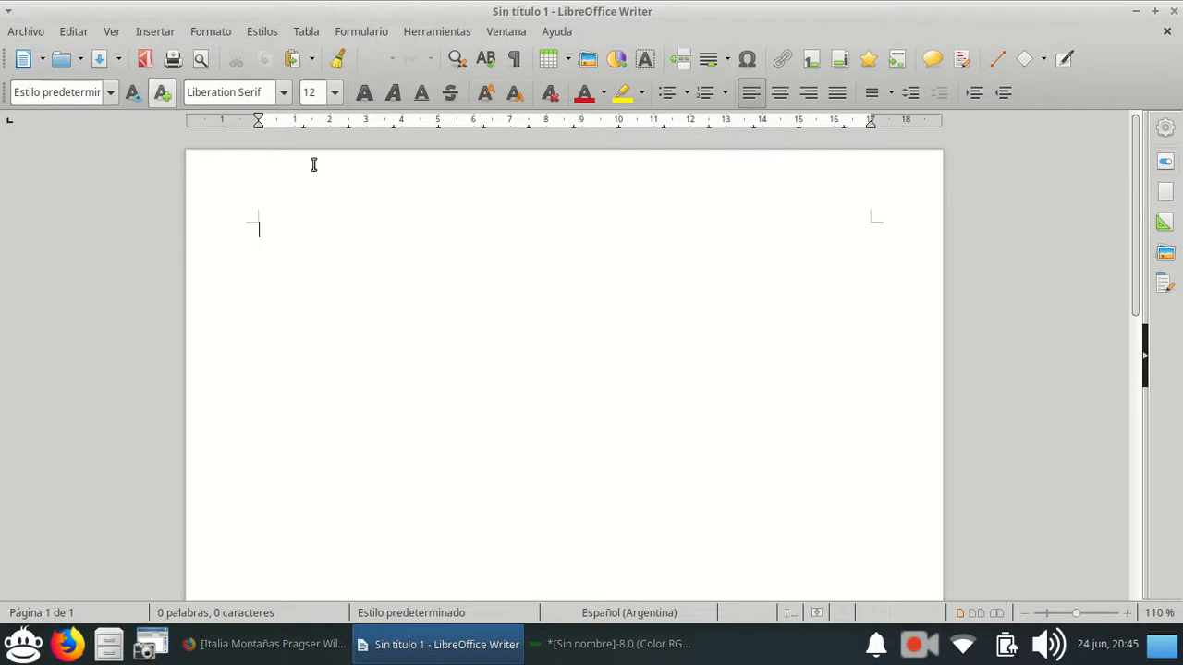
# Paste the copied GIMP lettering into the Writer document and move it slightly down the page.
pyautogui.click(76, 32)
pyautogui.click(101, 164)
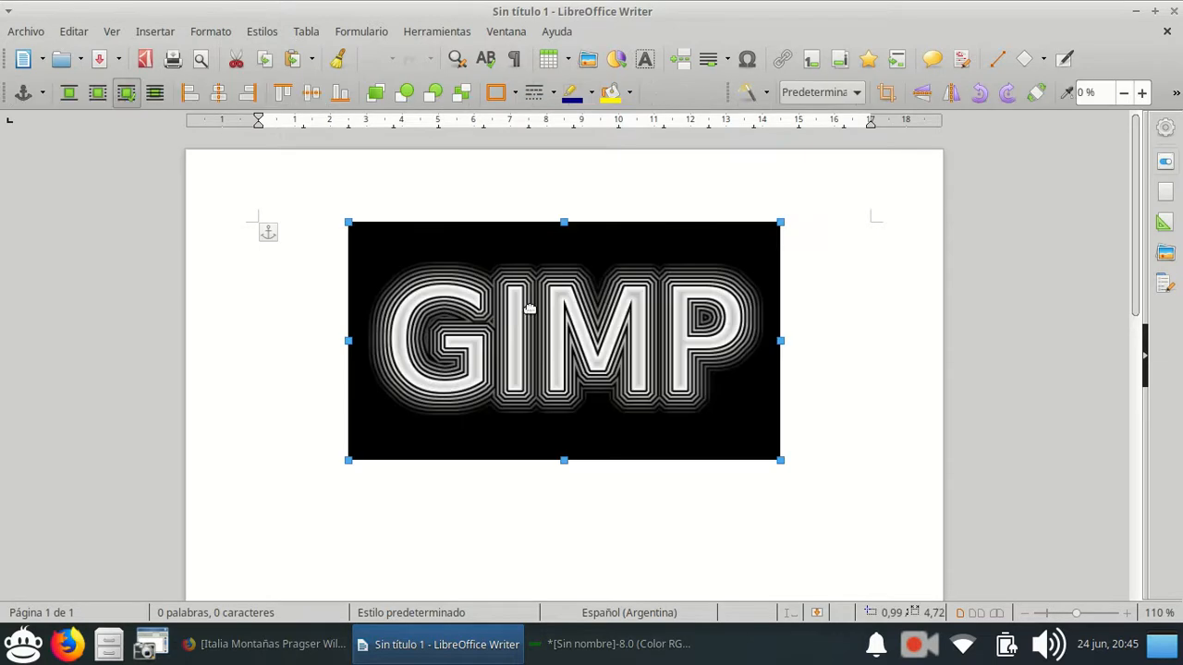
pyautogui.moveTo(683, 261); pyautogui.dragTo(687, 313)
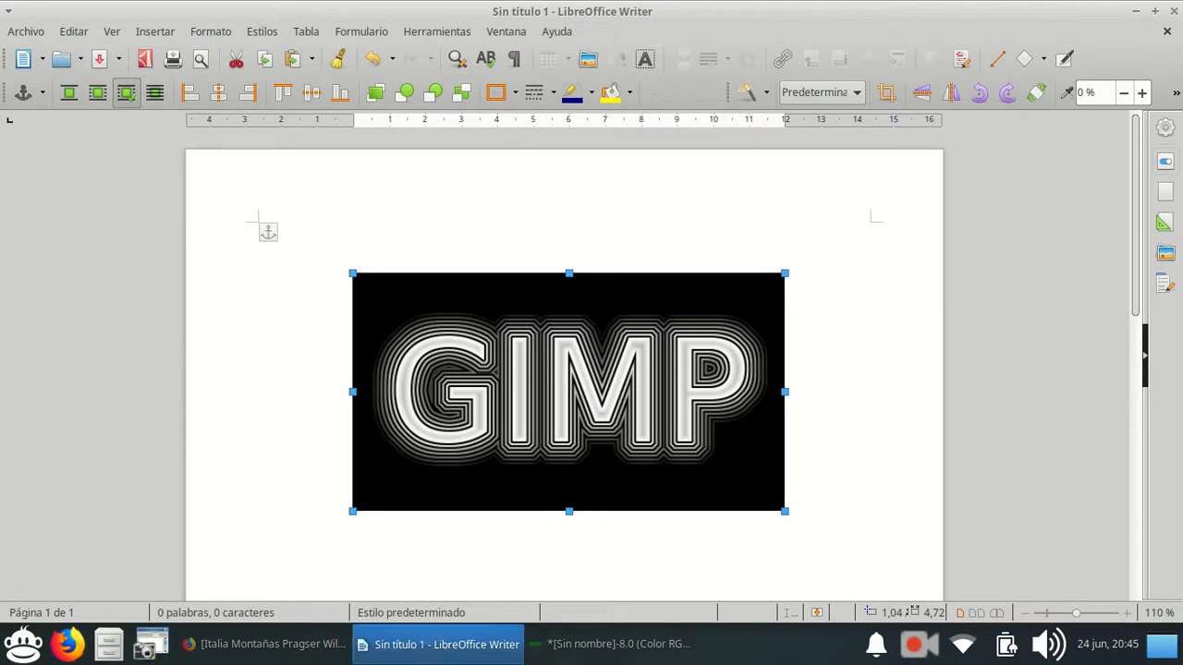
# Switch back to GIMP and export the logo to the Escritorio folder as Logotipo GIMP.png with the default PNG options.
pyautogui.click(584, 646)
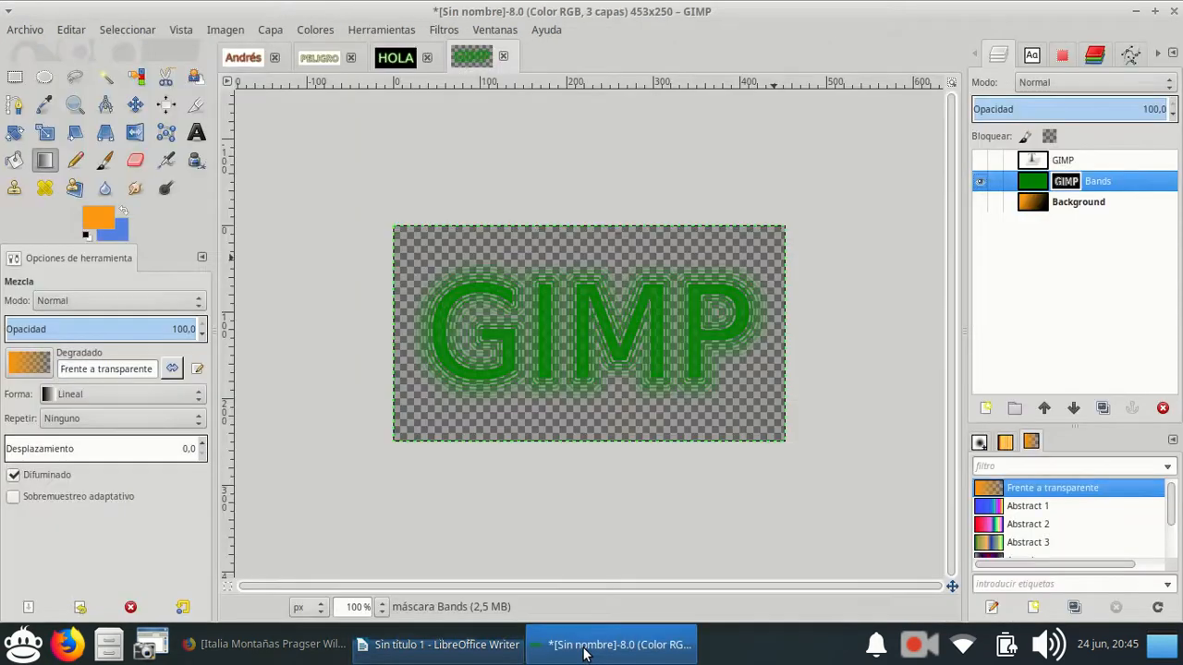
pyautogui.click(33, 29)
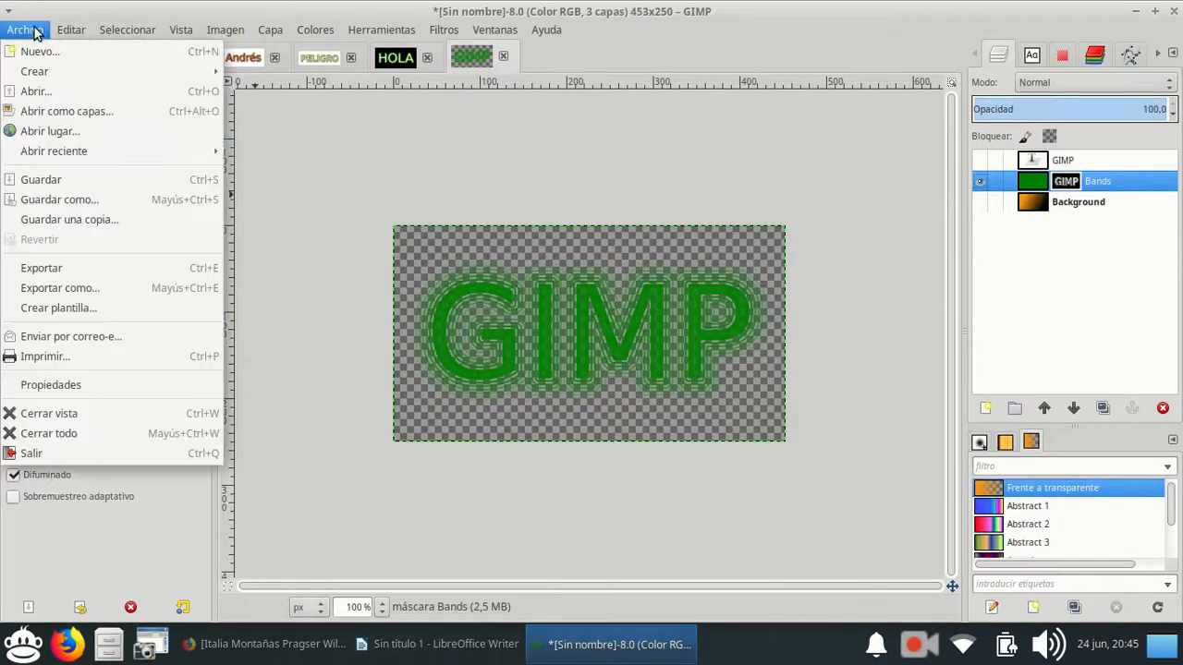
pyautogui.click(55, 288)
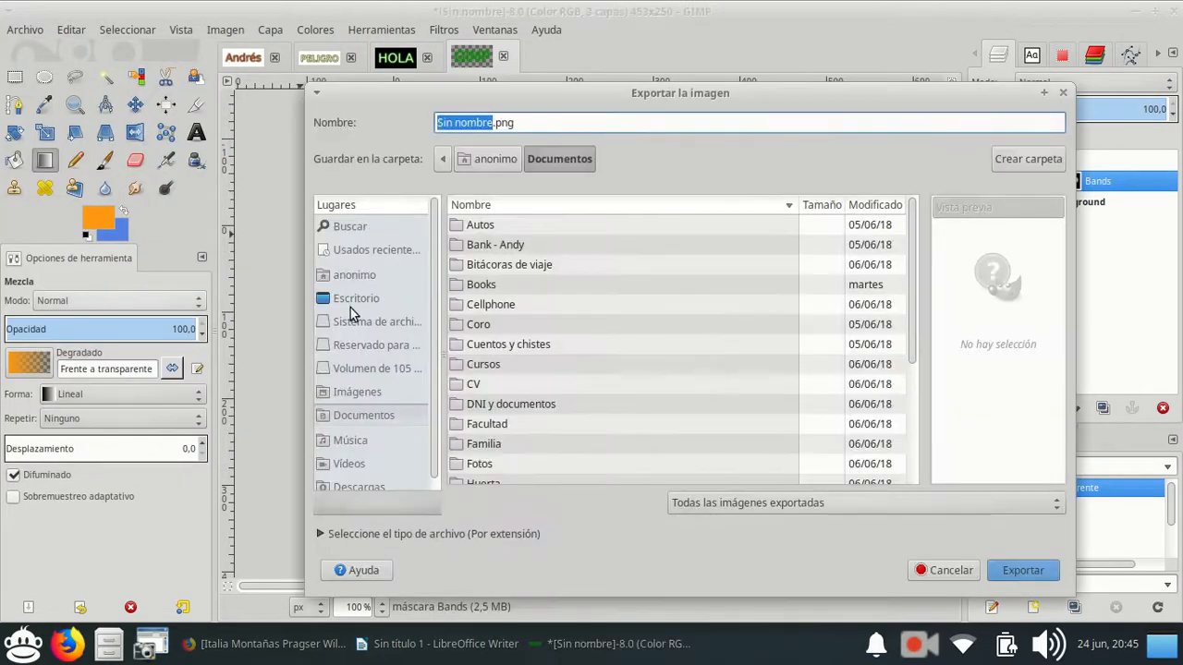
pyautogui.click(350, 304)
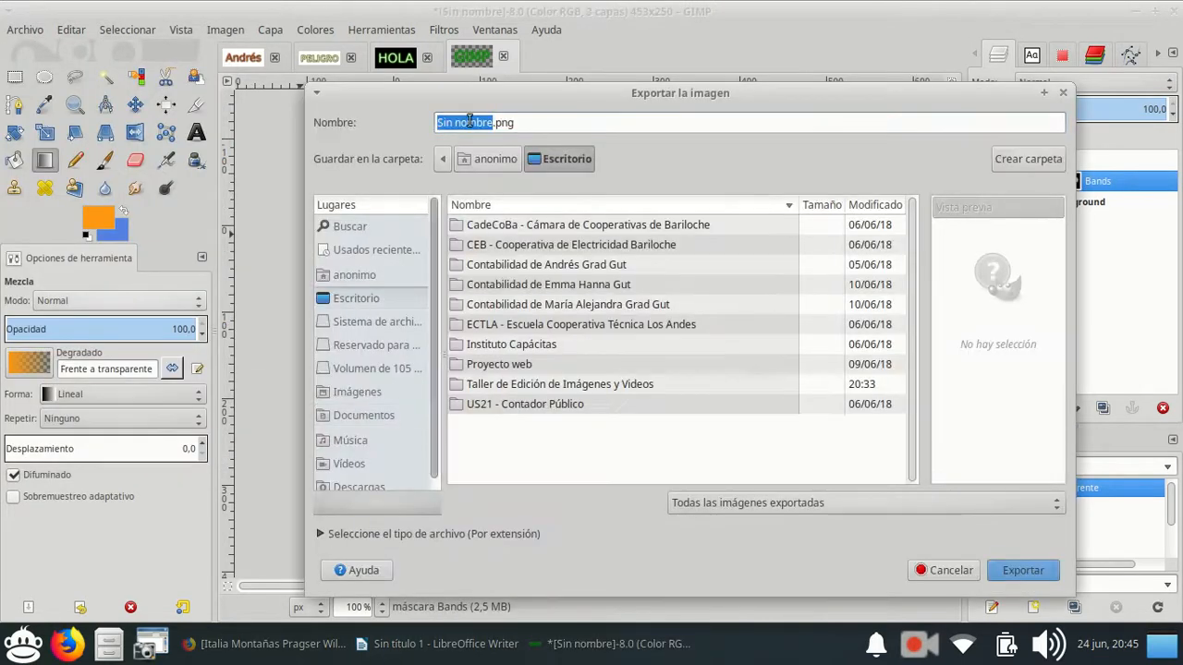
pyautogui.click(495, 123)
pyautogui.hotkey('shift', 'Home')
pyautogui.press('BackSpace')
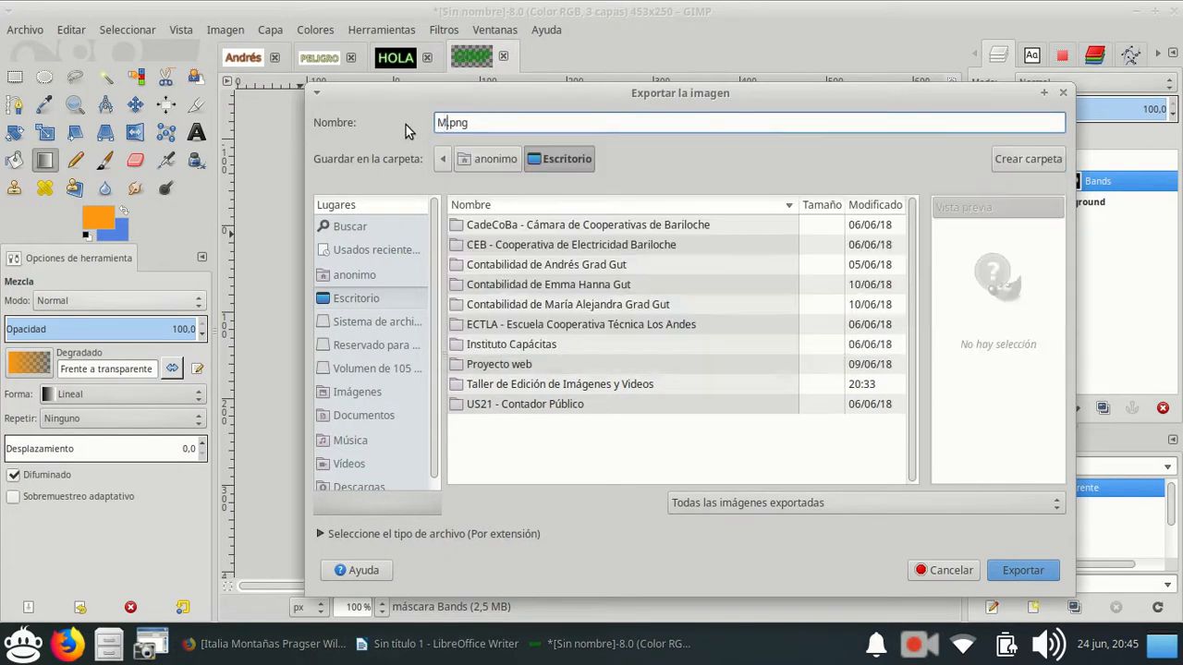
pyautogui.write('Logotipo GIMP')
pyautogui.press('Return')
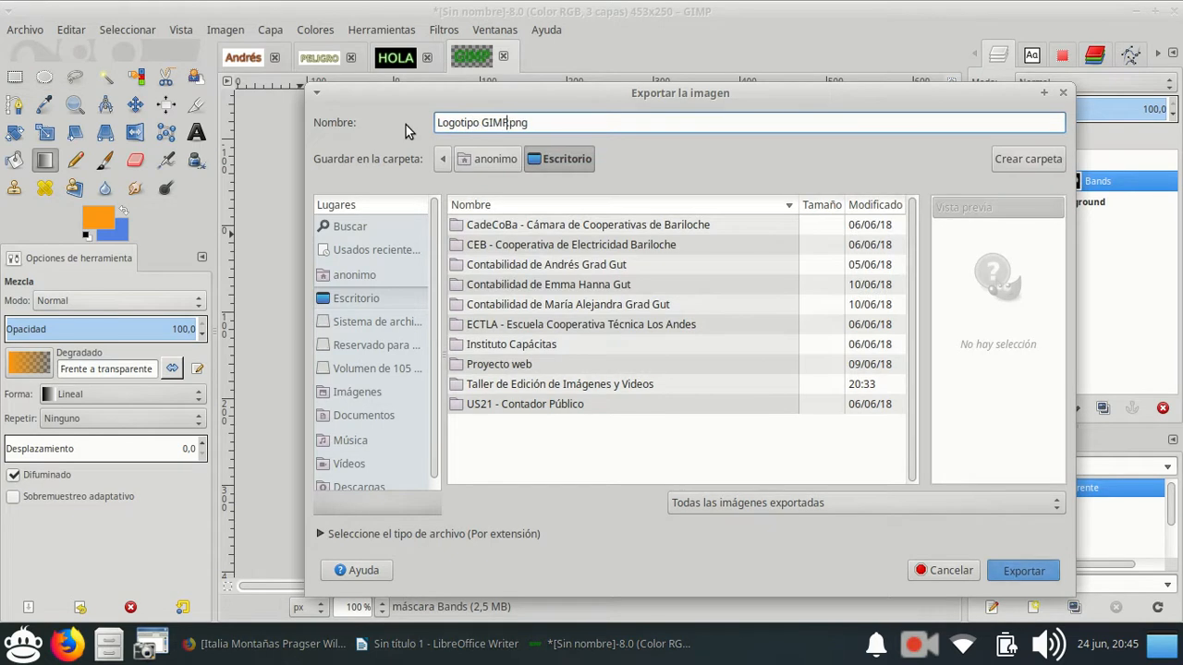
pyautogui.click(701, 459)
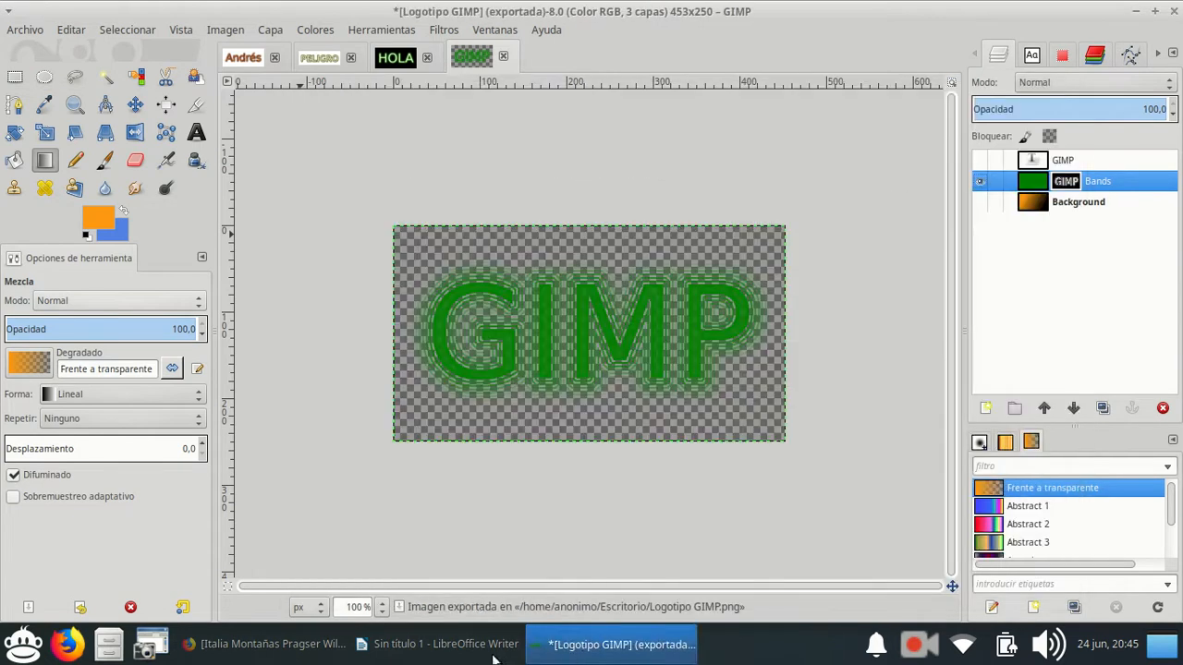
# In LibreOffice Writer, replace the pasted image with Logotipo GIMP.png from the desktop and shrink it to about 4.53 inches wide.
pyautogui.click(441, 644)
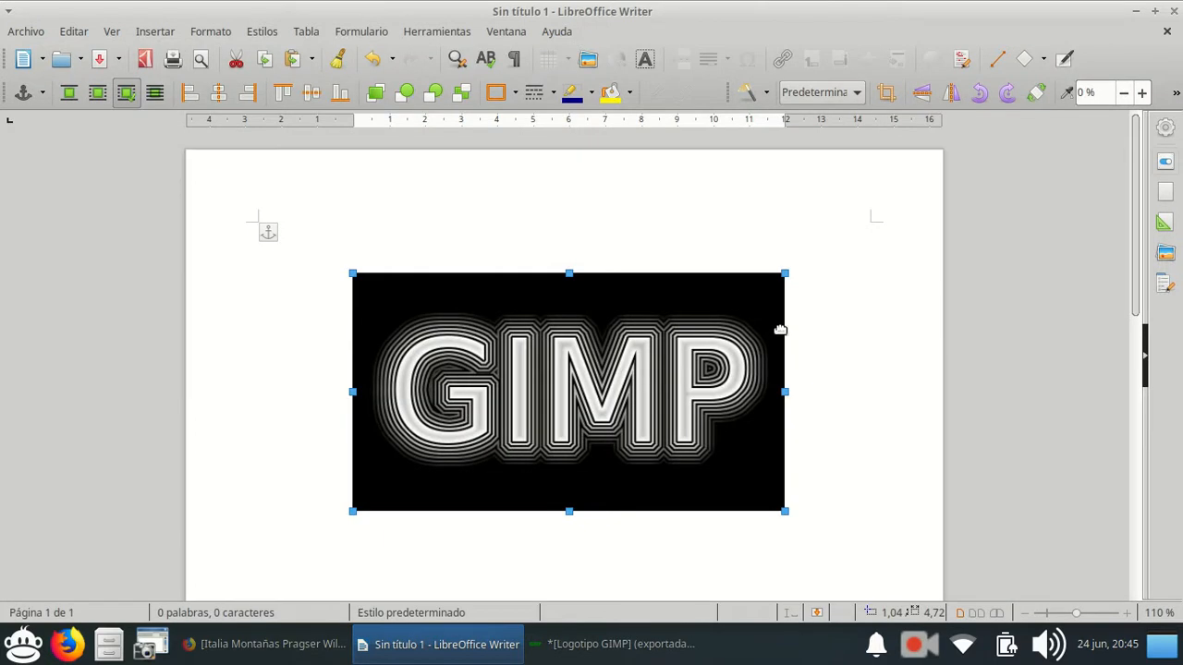
pyautogui.press('Delete')
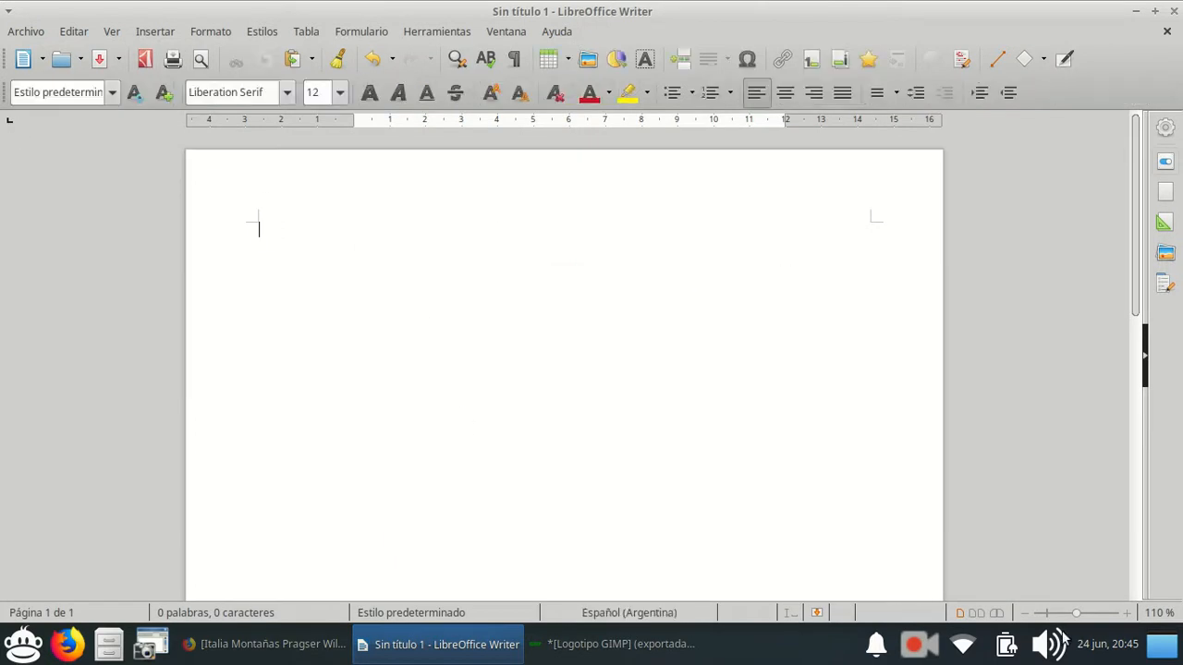
pyautogui.click(1162, 644)
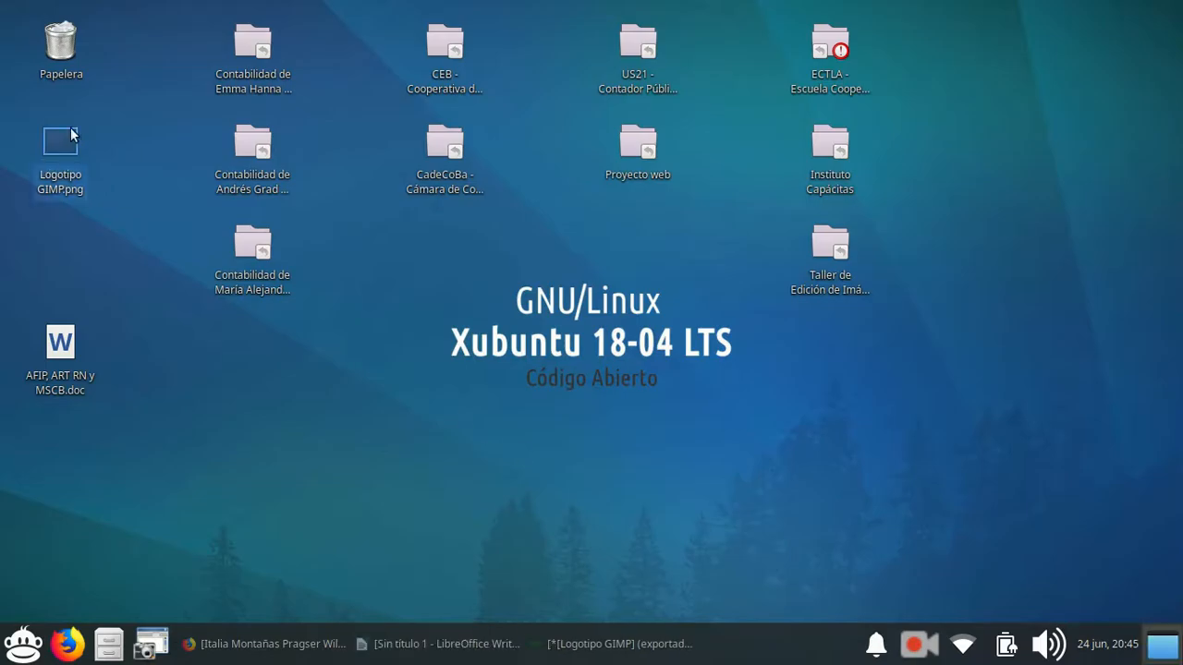
pyautogui.moveTo(60, 141); pyautogui.dragTo(424, 272)
pyautogui.hotkey('ctrl', 'v')
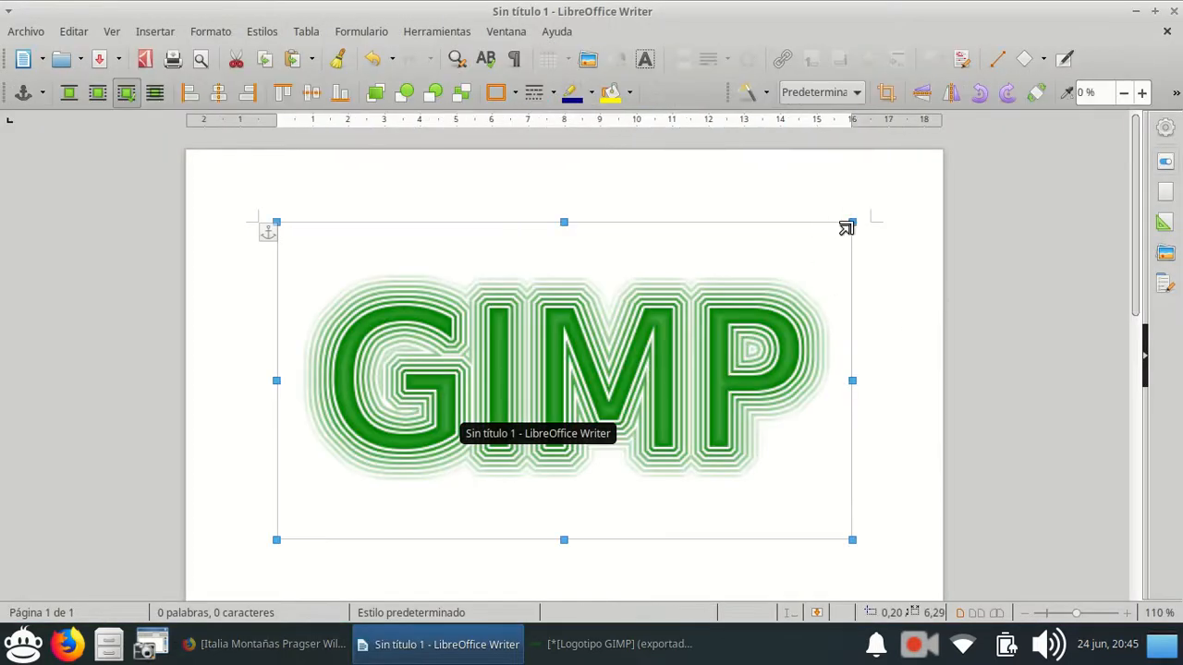
pyautogui.moveTo(834, 232); pyautogui.dragTo(757, 317)
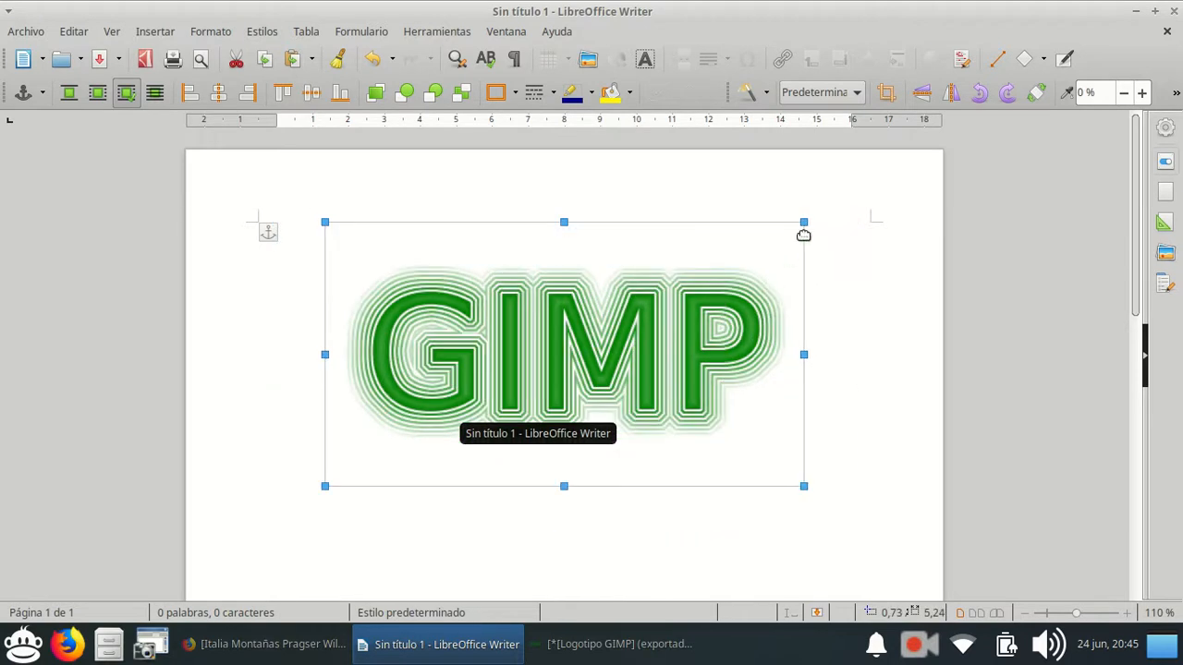
pyautogui.moveTo(804, 222); pyautogui.dragTo(731, 320)
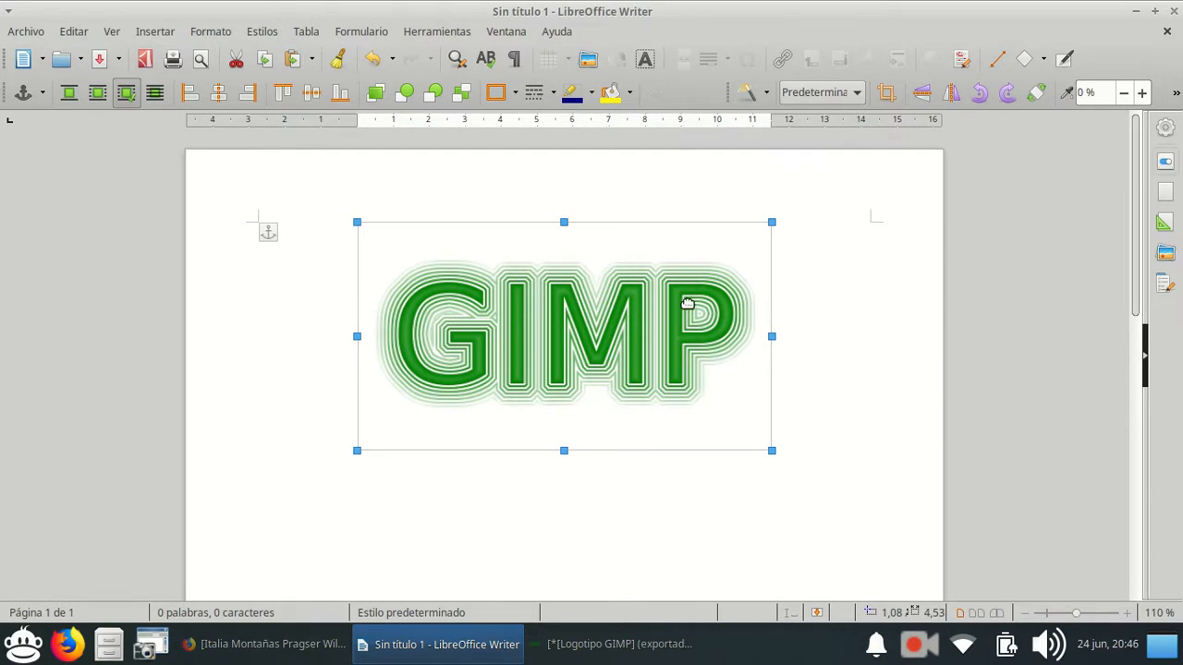
# Close the Writer document without saving it and switch back to GIMP.
pyautogui.click(1176, 13)
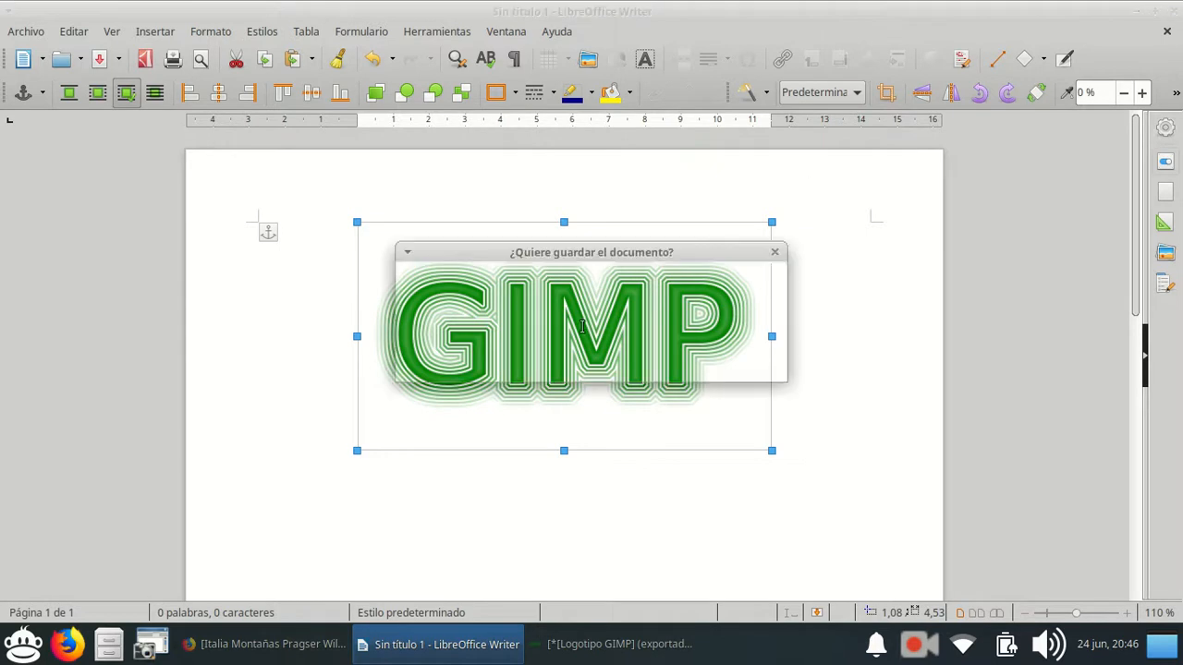
pyautogui.click(572, 358)
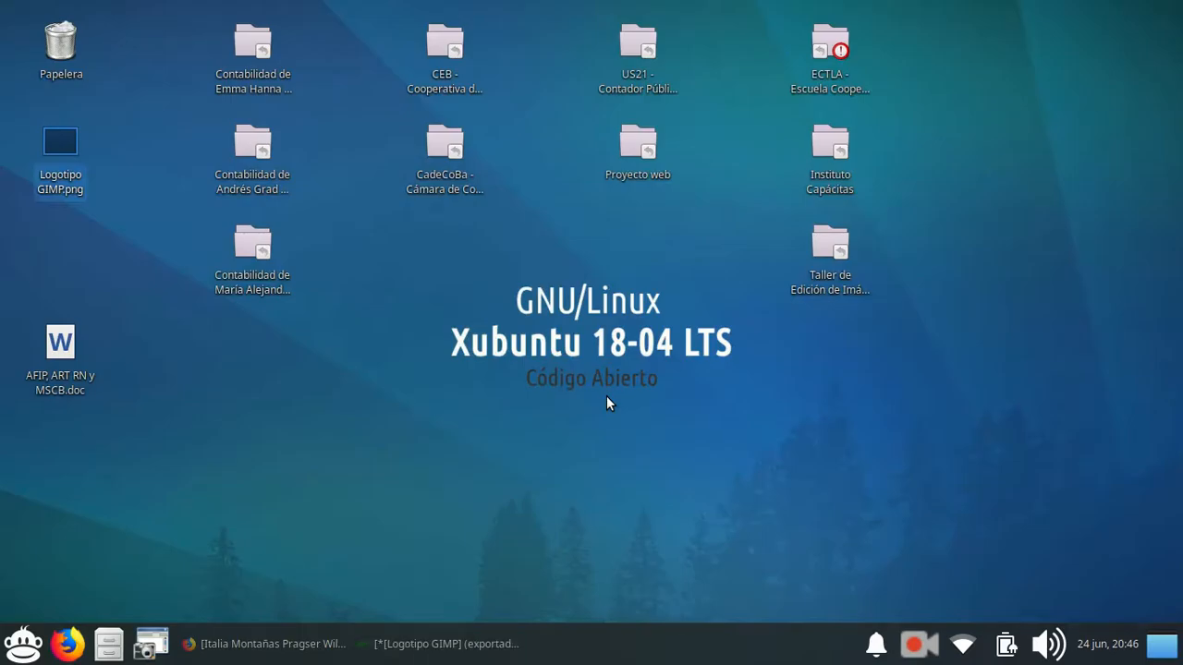
pyautogui.click(365, 644)
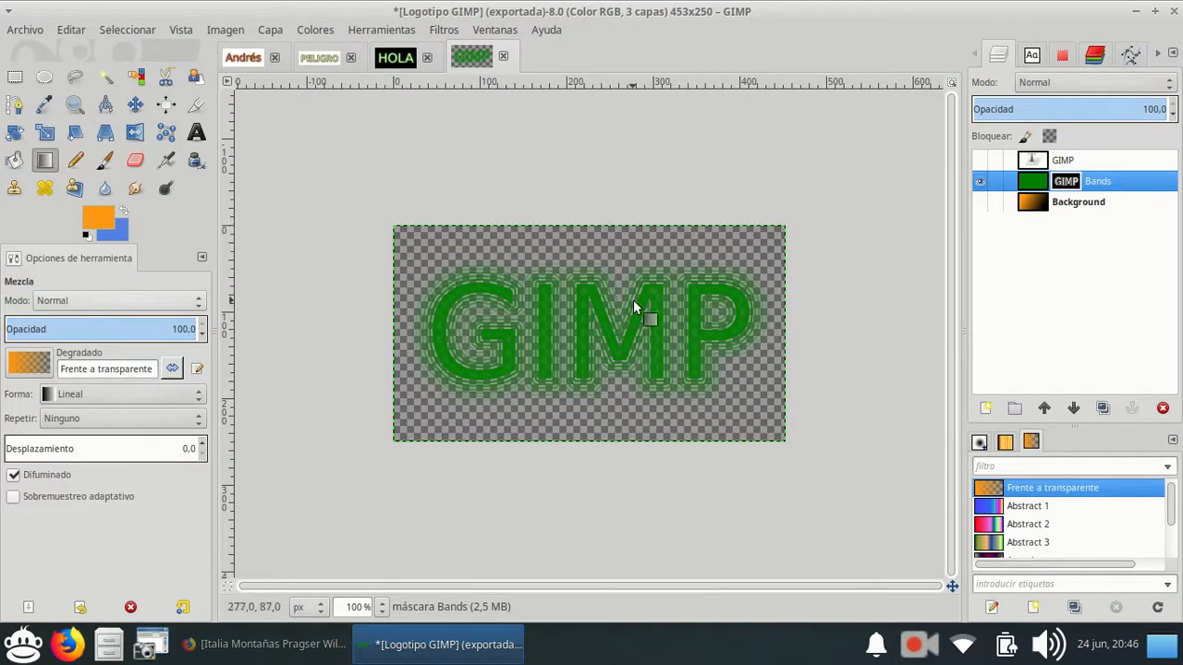
pyautogui.click(7, 29)
pyautogui.moveTo(58, 72)
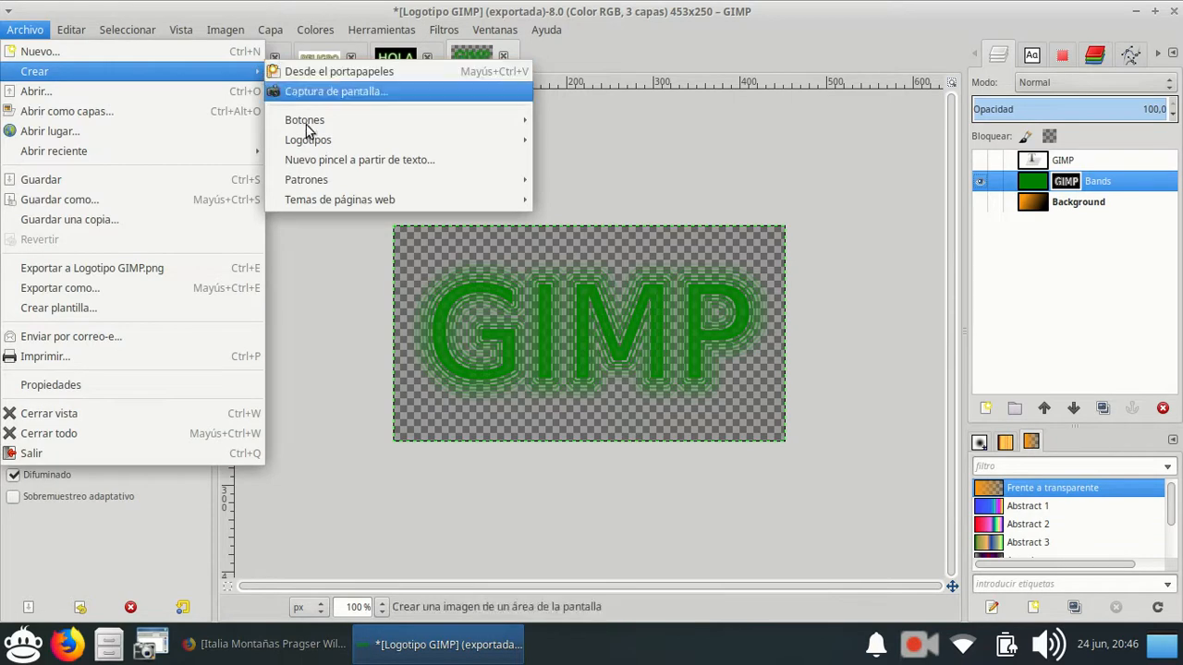
pyautogui.moveTo(317, 141)
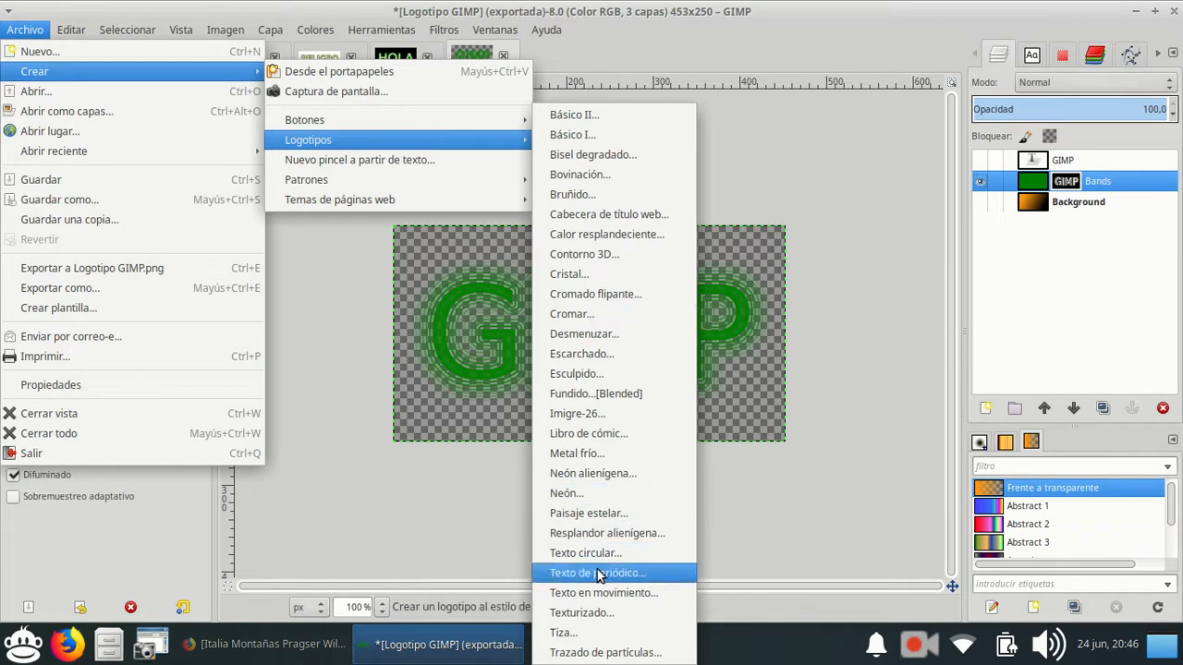
pyautogui.click(885, 345)
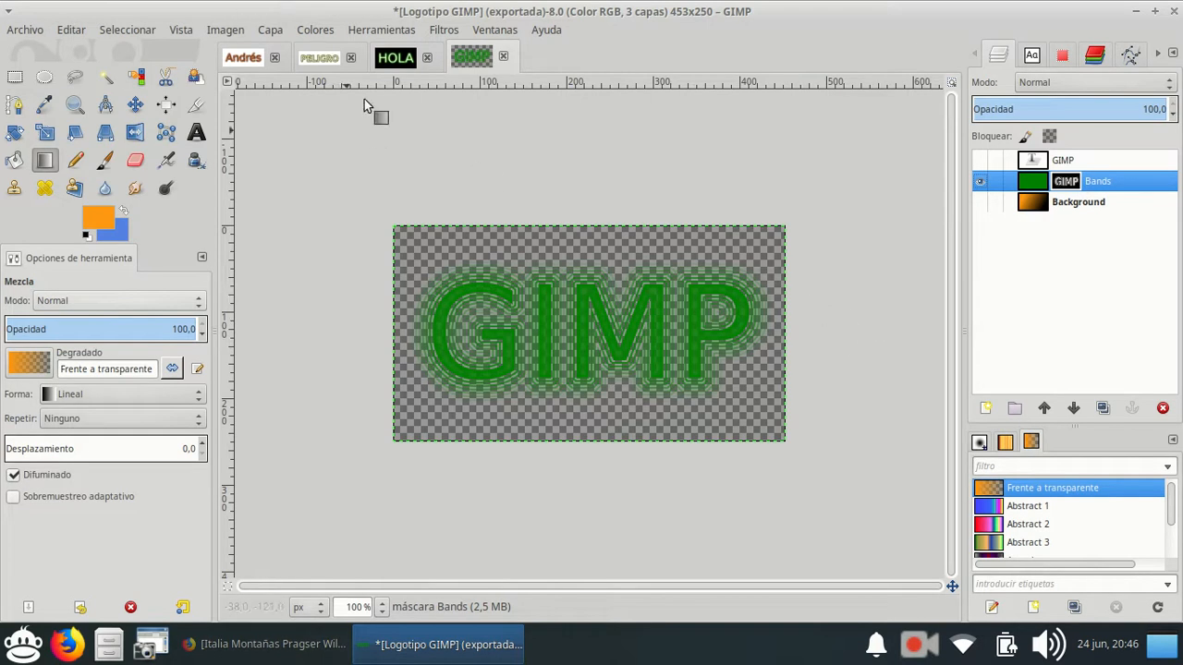
# Open italy-1587287.jpg from the Taller de Edición de Imágenes y Videos folder as a new image.
pyautogui.click(268, 644)
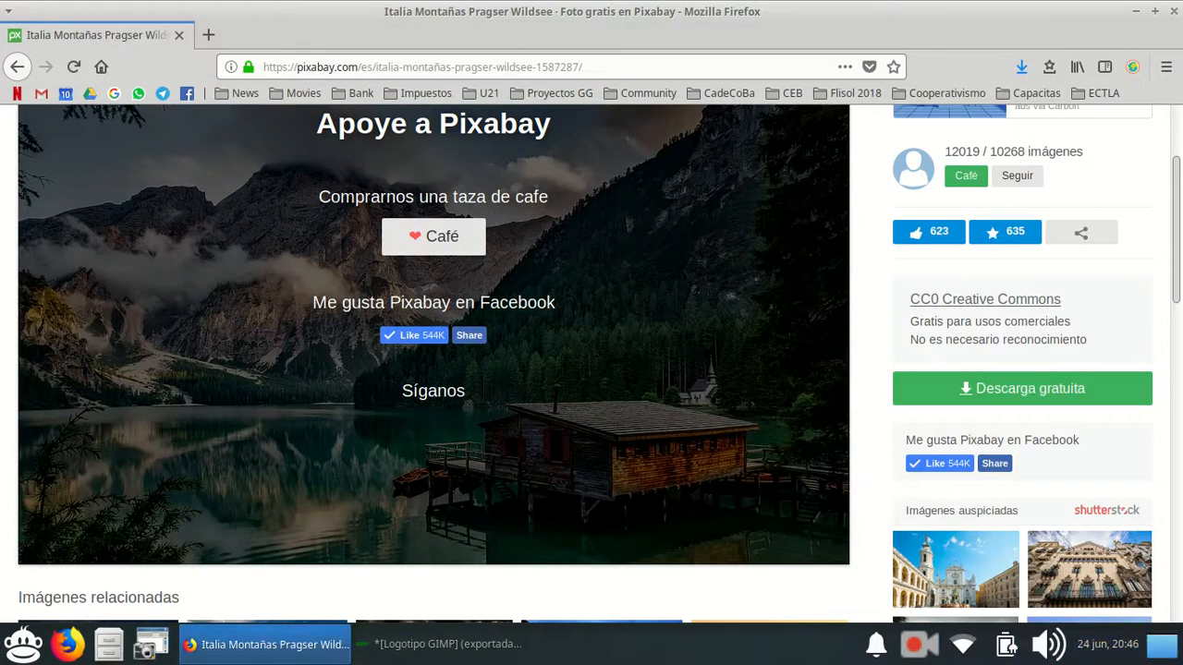
pyautogui.click(439, 643)
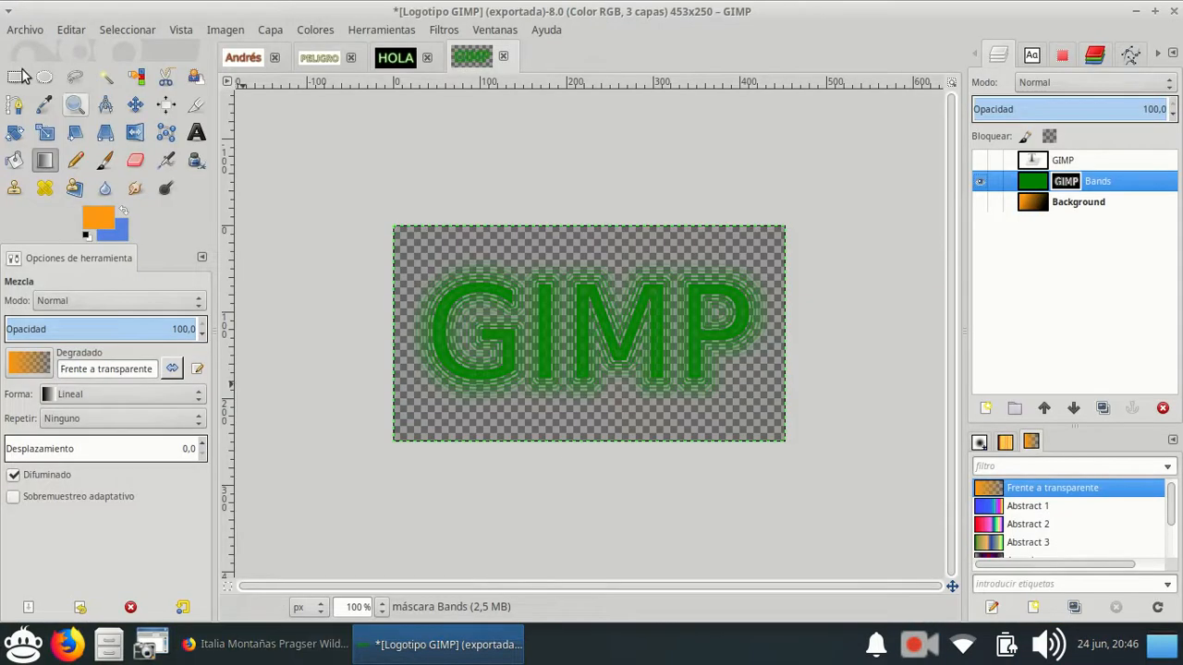
pyautogui.click(33, 30)
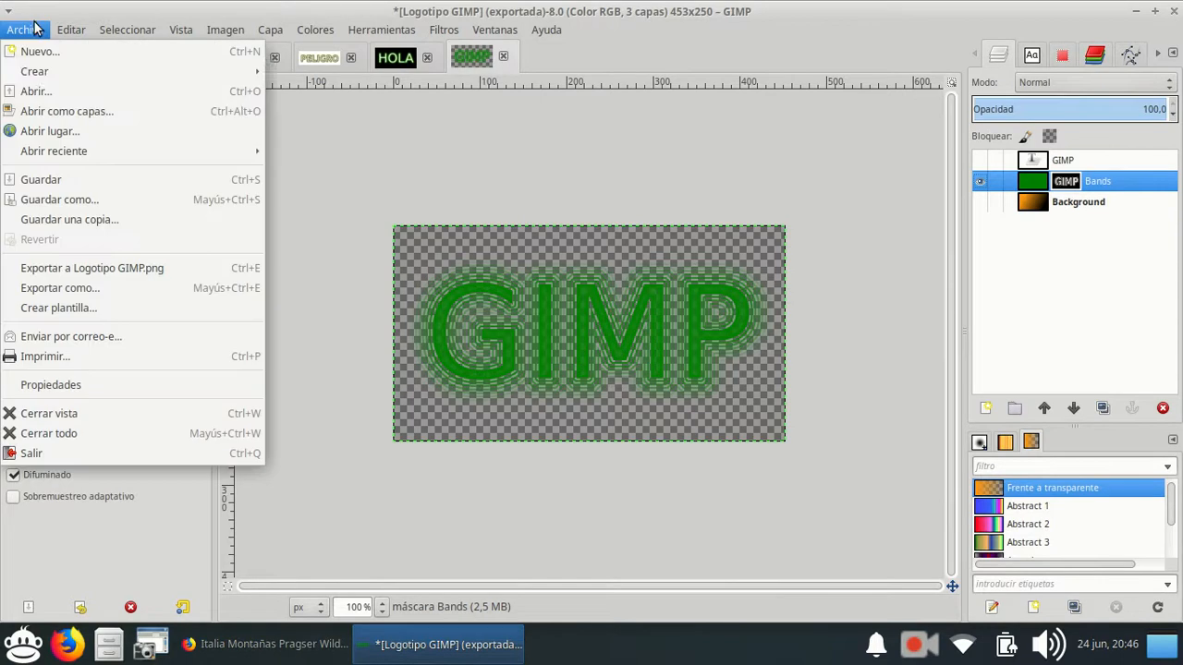
pyautogui.click(37, 91)
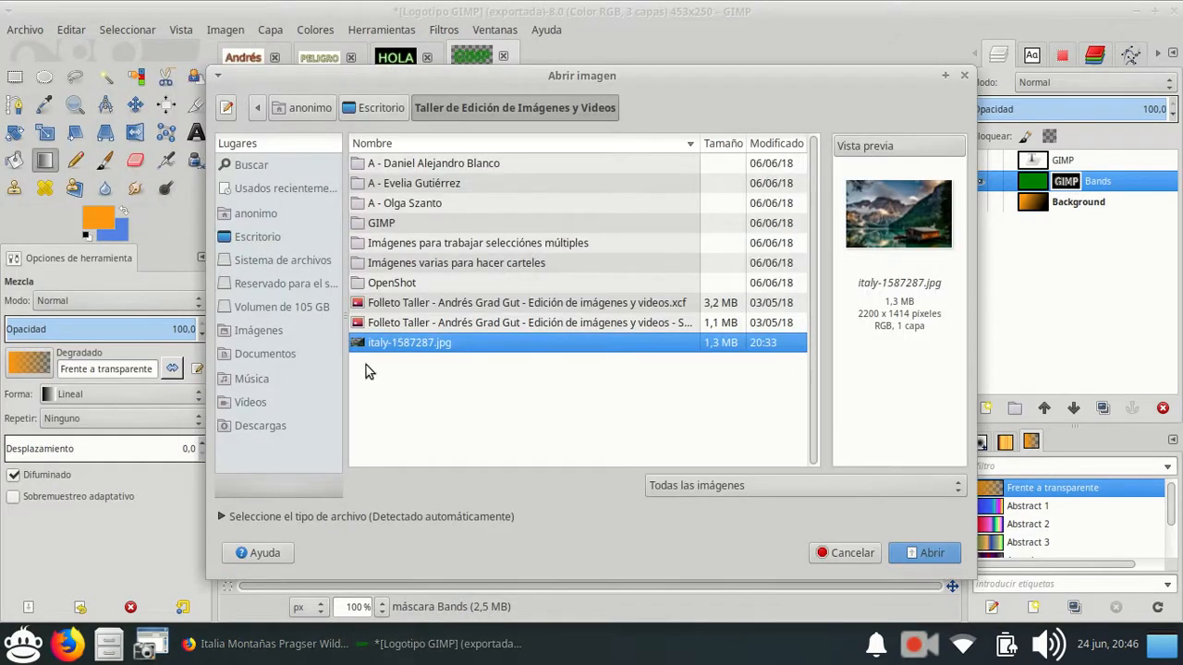
pyautogui.click(920, 558)
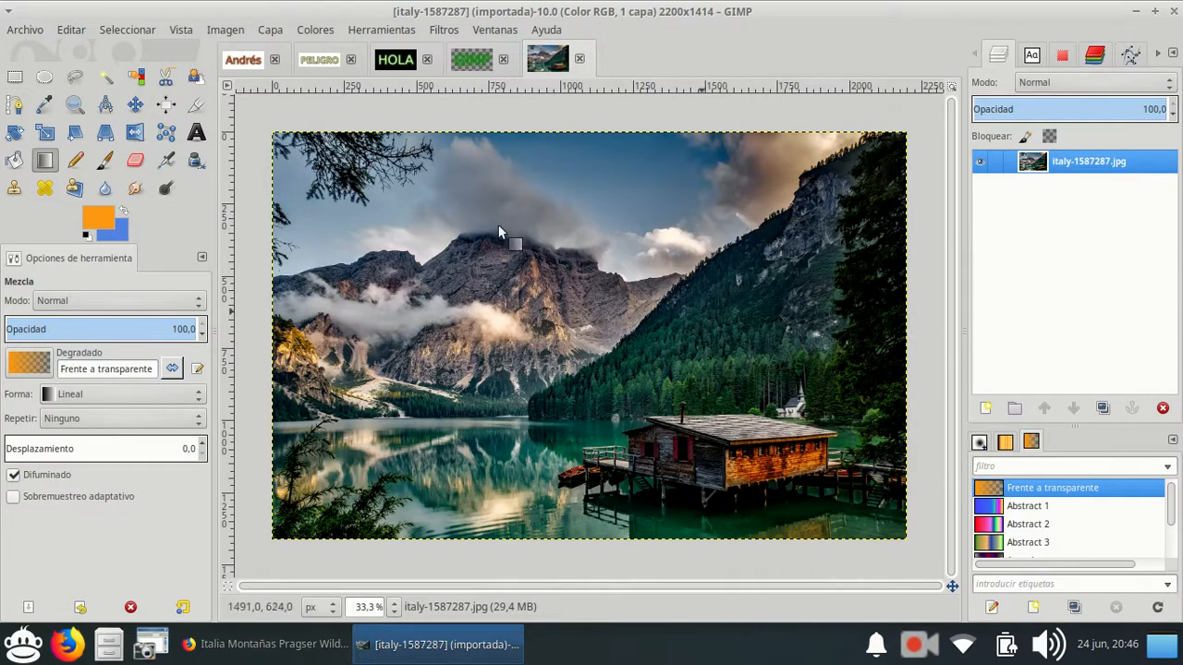
# Start the Colorear adjustment on the lake photo and place its dialog clear of the picture.
pyautogui.click(319, 33)
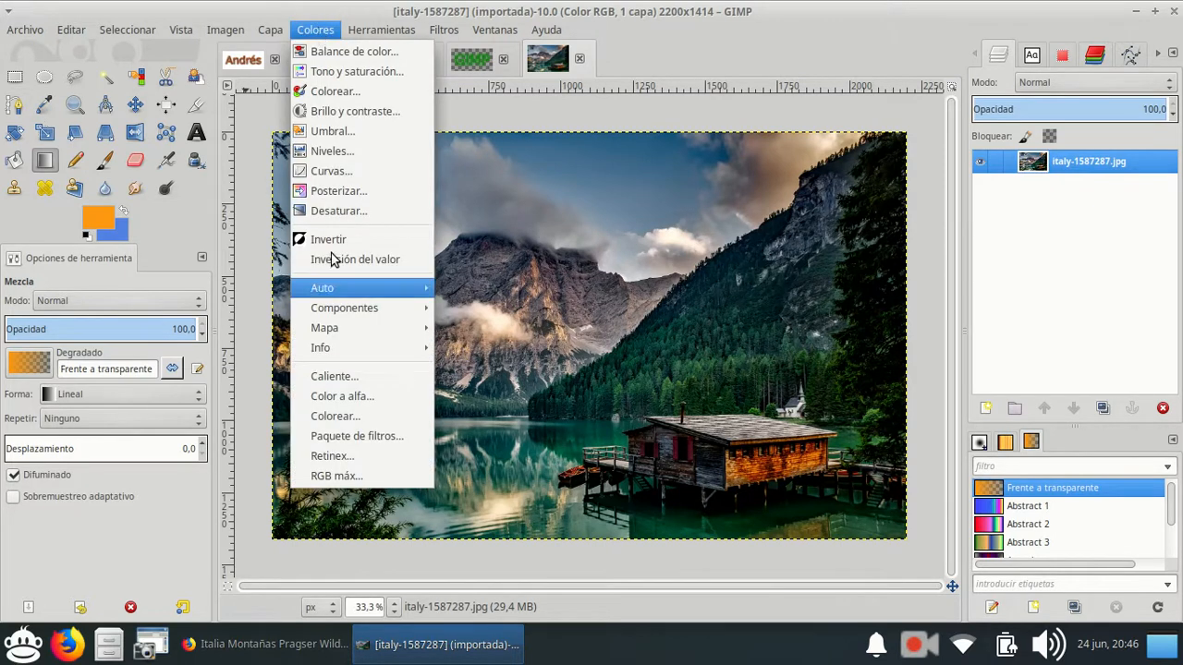
pyautogui.click(328, 93)
pyautogui.moveTo(377, 18); pyautogui.dragTo(916, 289)
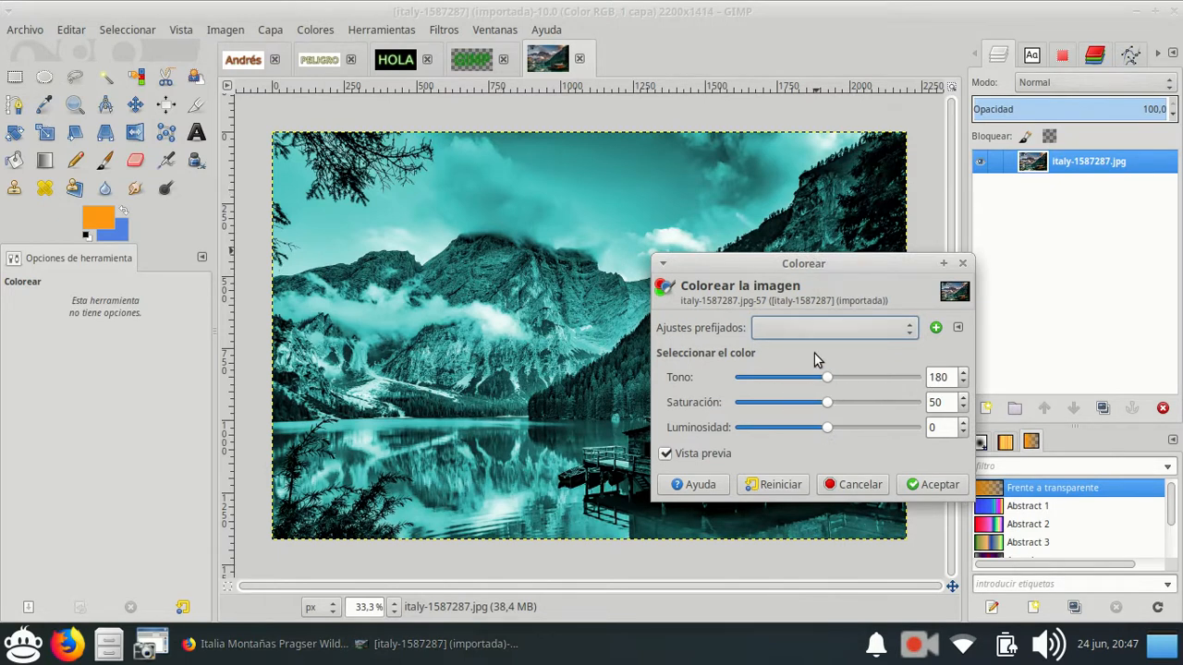
pyautogui.moveTo(821, 261); pyautogui.dragTo(1001, 264)
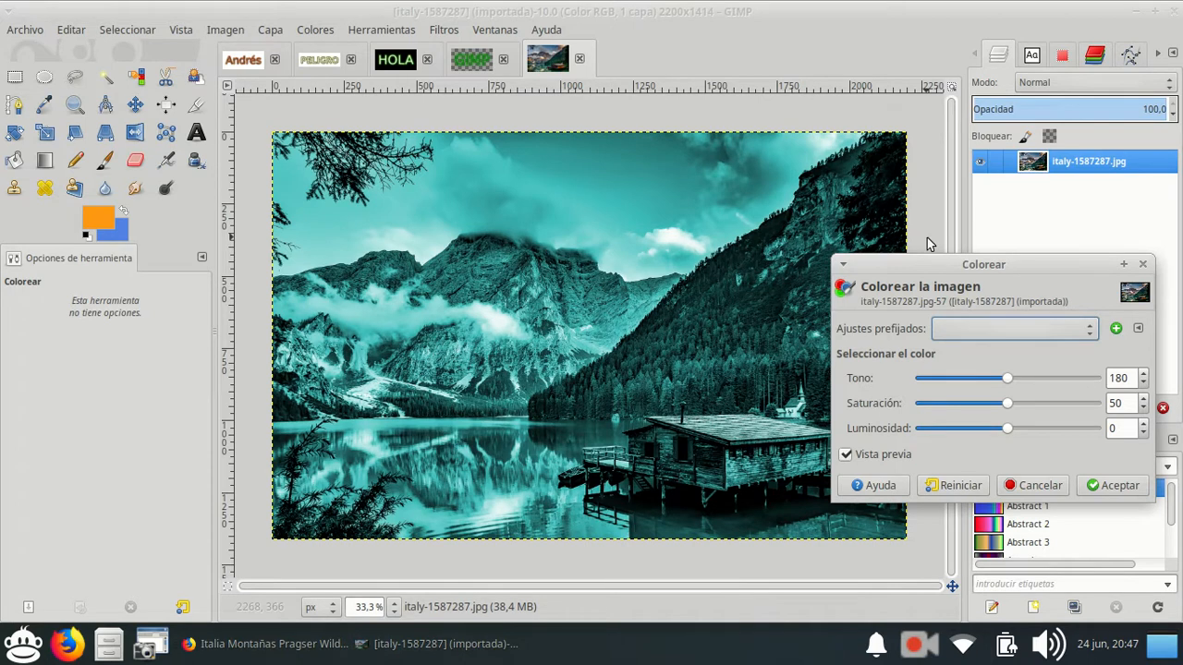
# Preview the photo's colour tint across the whole hue range, lowering Tono to 0 and raising it gradually to 360.
pyautogui.click(1144, 384)
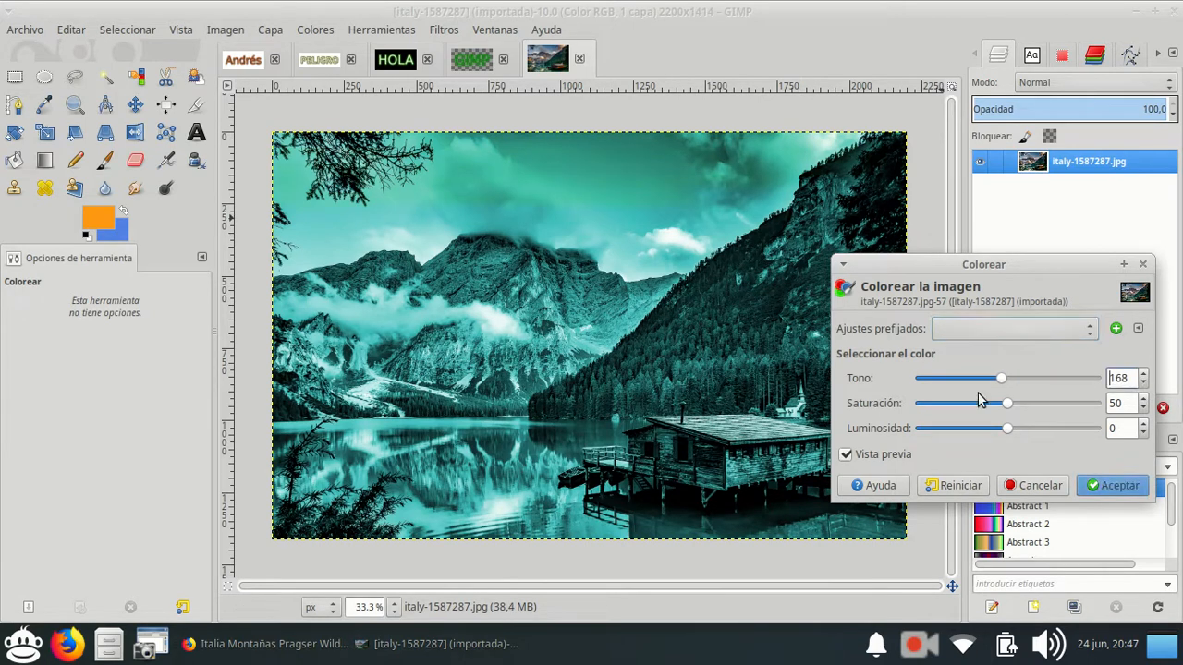
pyautogui.moveTo(1005, 381); pyautogui.dragTo(910, 381)
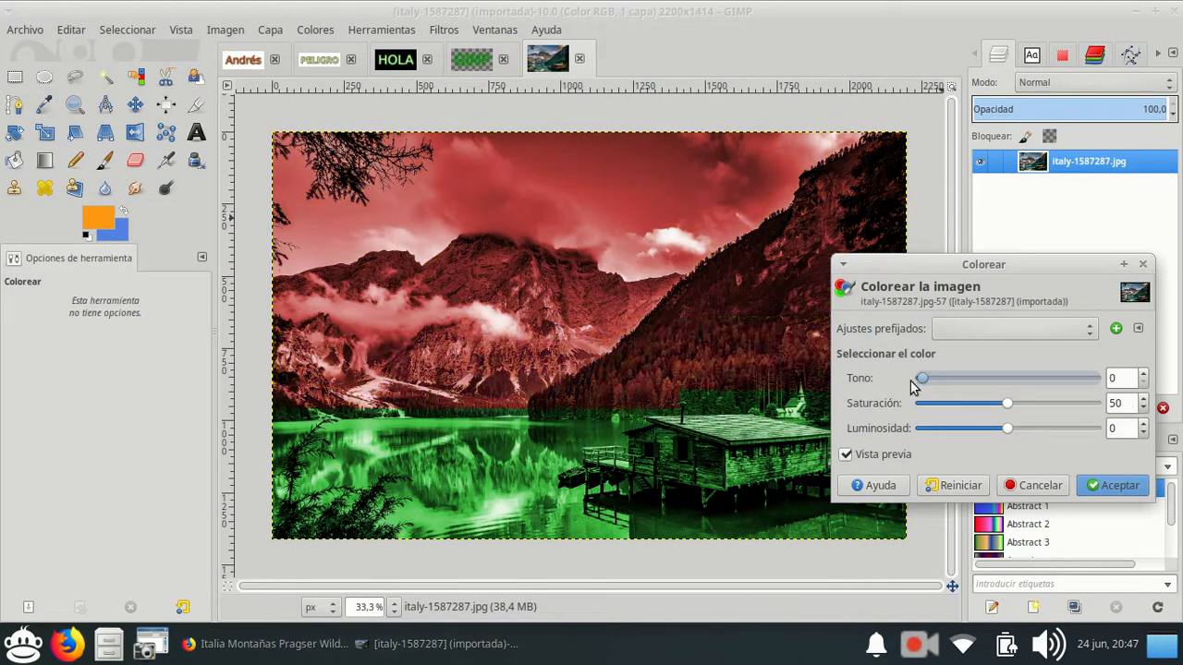
pyautogui.click(1142, 374)
pyautogui.click(1142, 374)
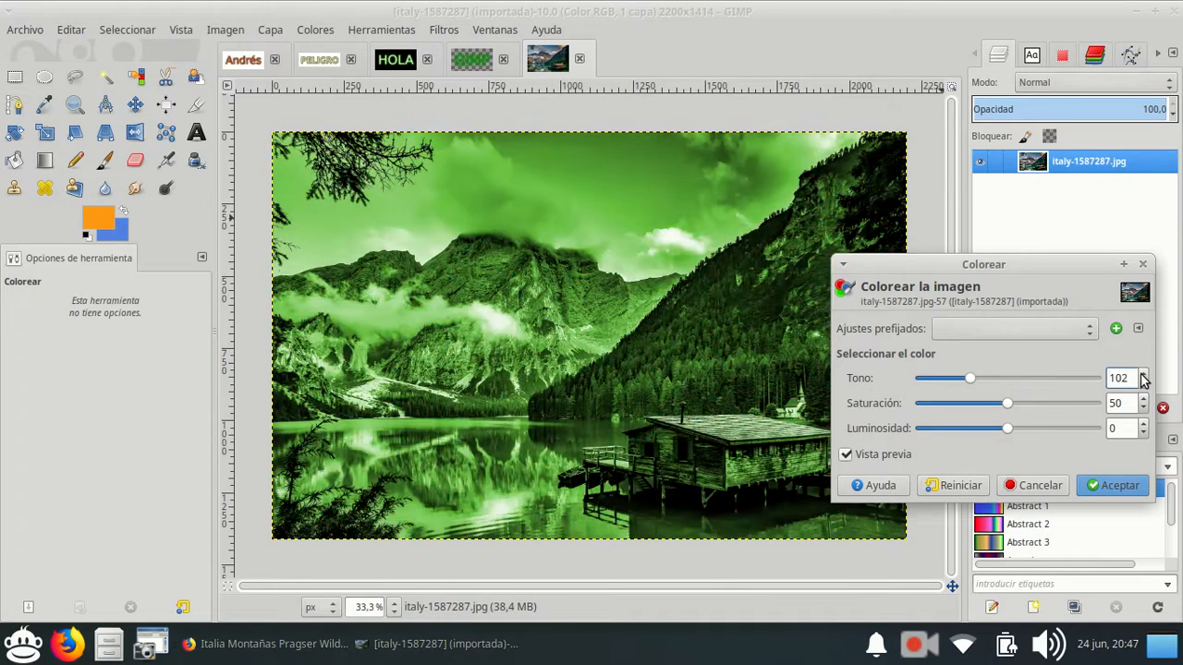
pyautogui.click(1144, 383)
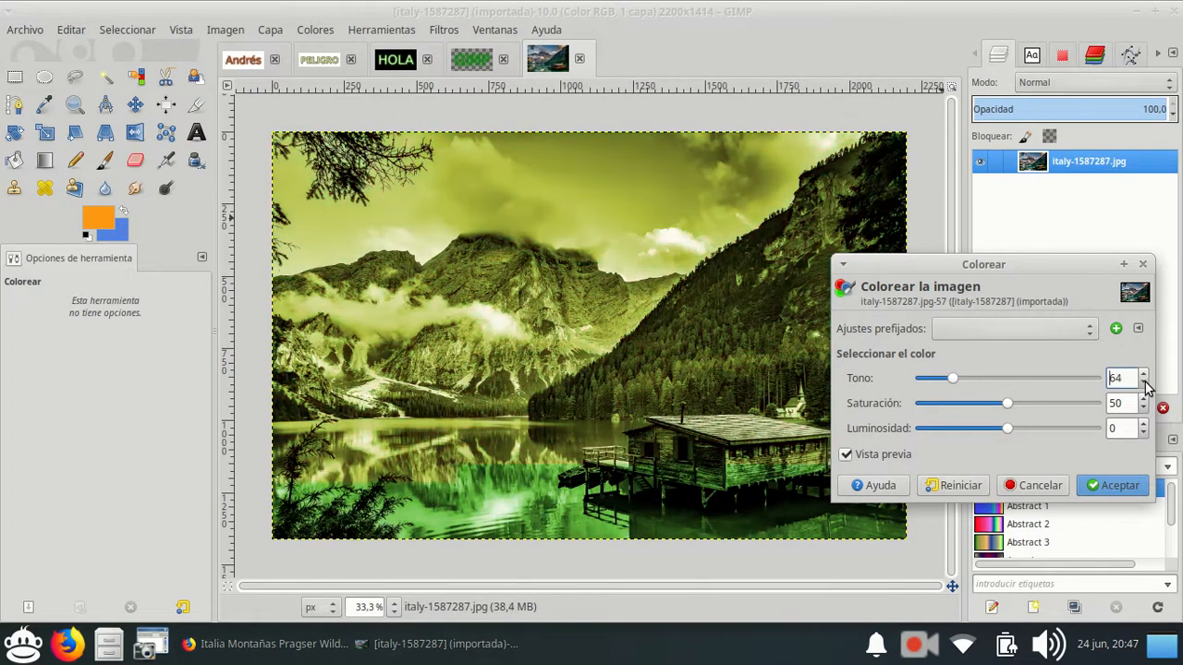
pyautogui.click(1144, 374)
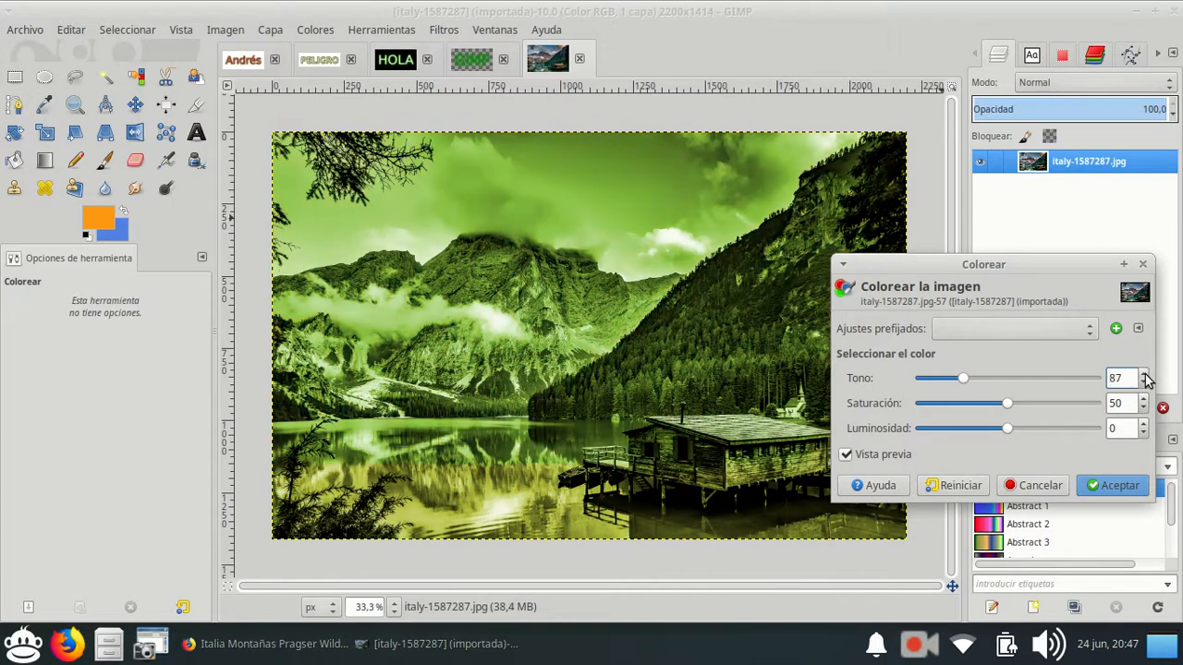
pyautogui.click(1143, 374)
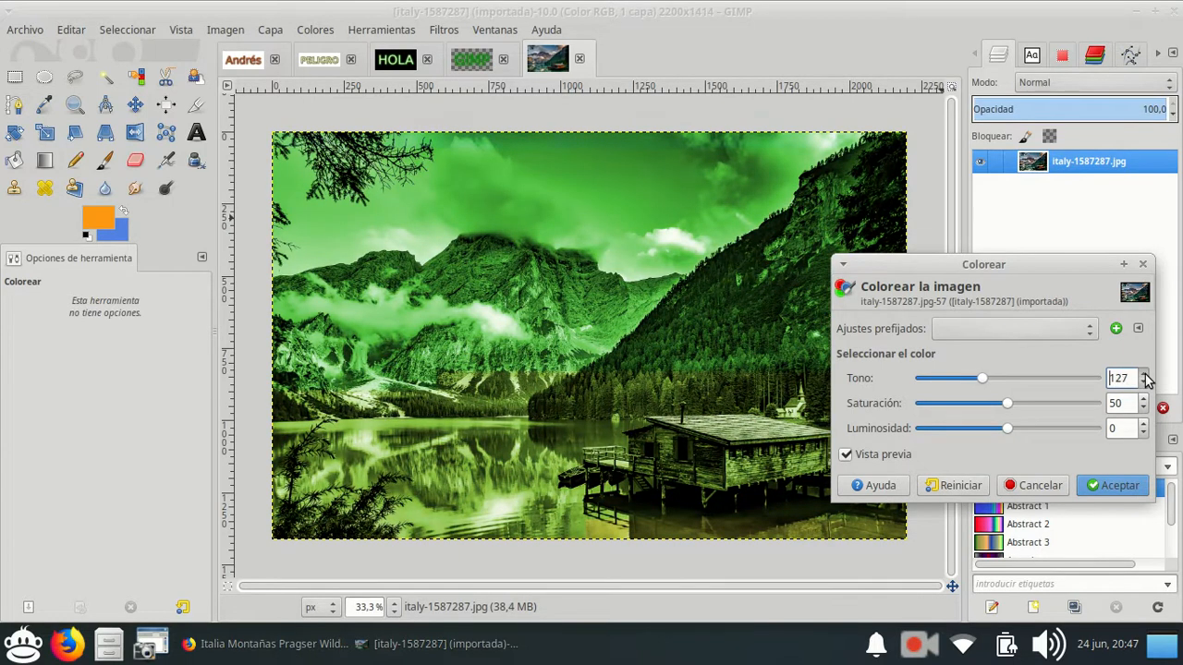
pyautogui.click(1143, 374)
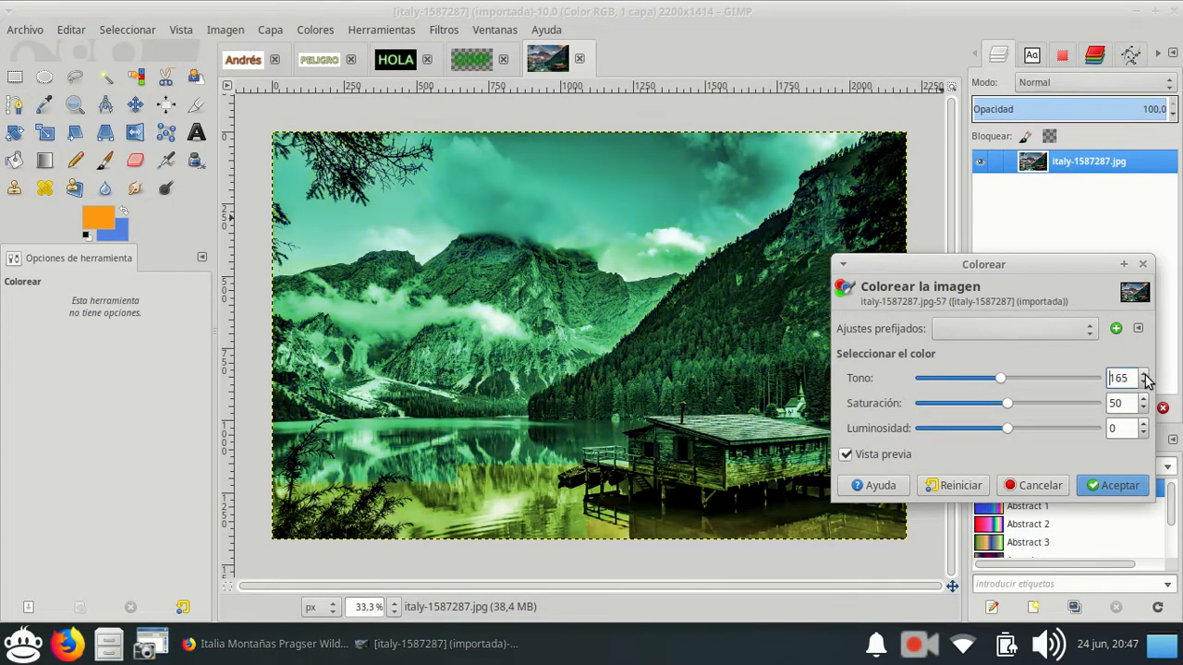
pyautogui.click(1144, 375)
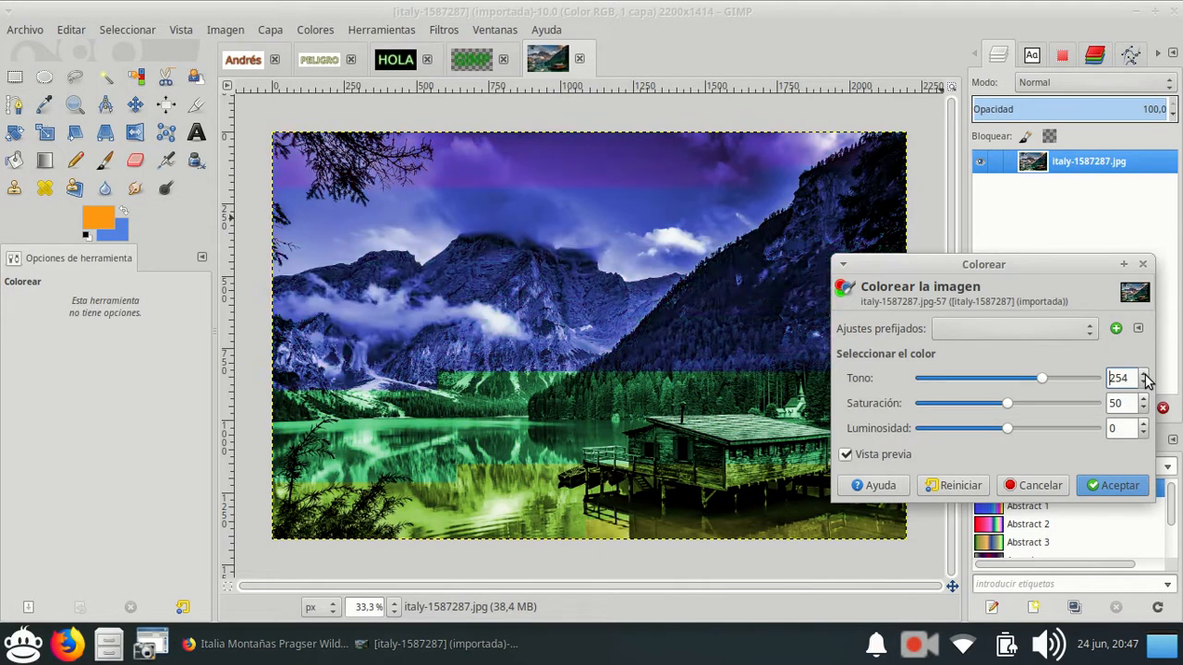
pyautogui.click(1143, 374)
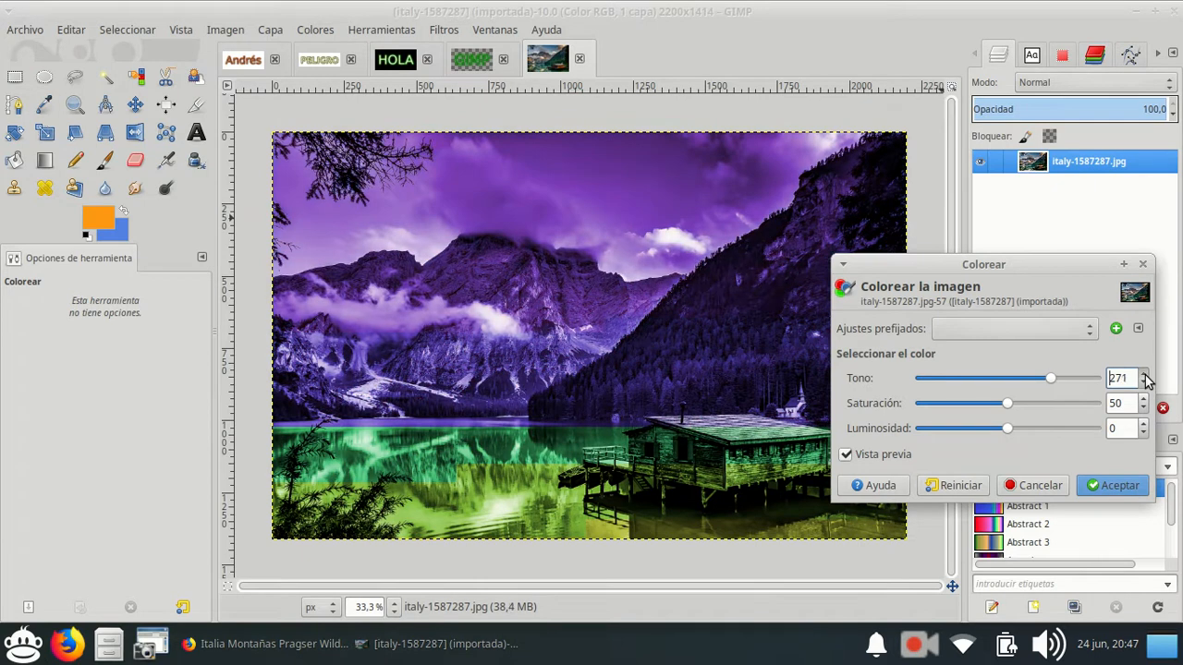
pyautogui.click(1143, 375)
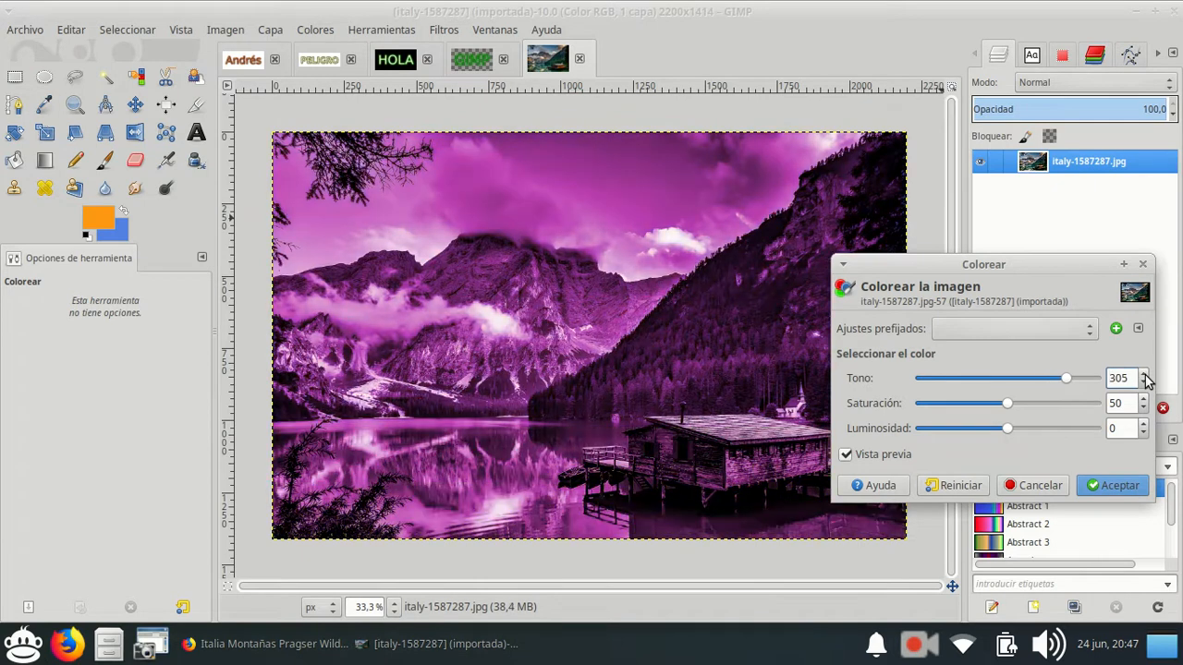
pyautogui.click(1143, 375)
pyautogui.click(1144, 375)
pyautogui.click(1143, 375)
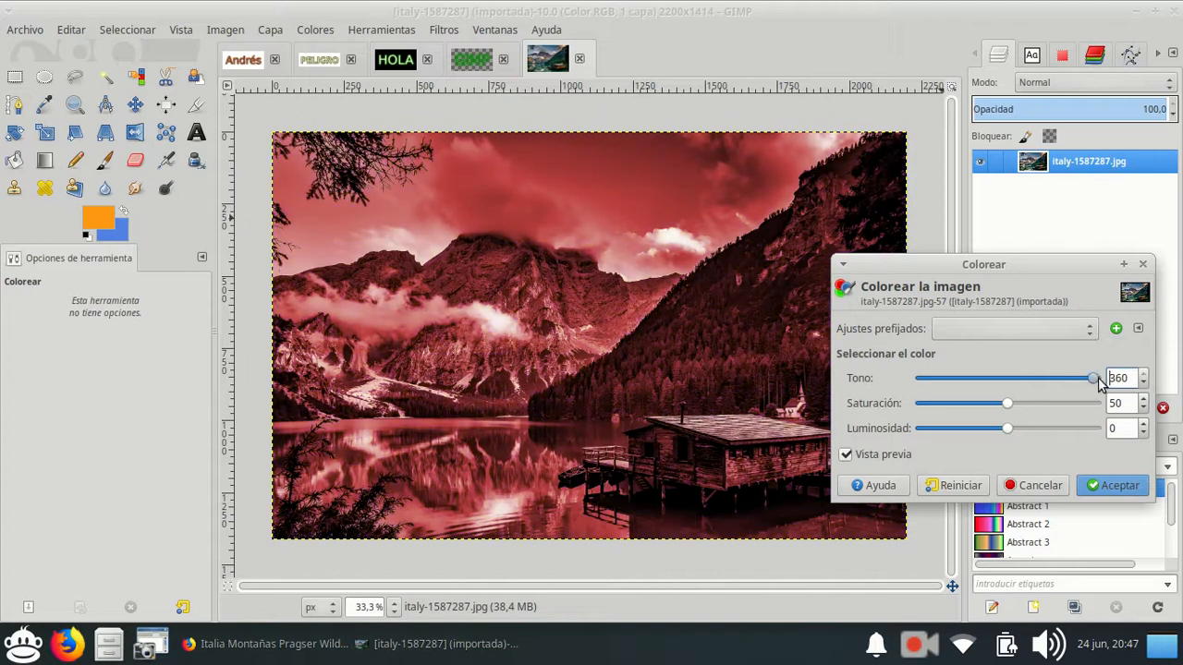
# Set the Colorear hue to 300 for a magenta tint on the photo.
pyautogui.moveTo(1094, 378); pyautogui.dragTo(736, 418)
pyautogui.moveTo(924, 375); pyautogui.dragTo(1066, 373)
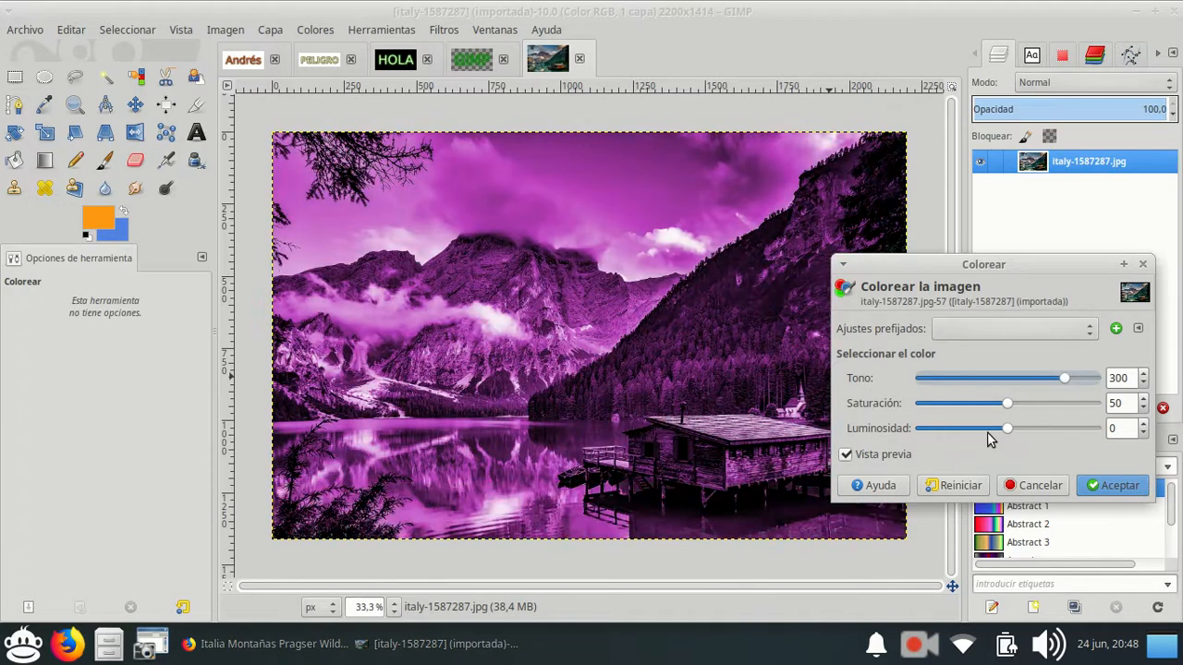
# Try the Colorear saturation at its extremes of 0 and 100, and bring it back to 50.
pyautogui.click(1143, 407)
pyautogui.click(1143, 408)
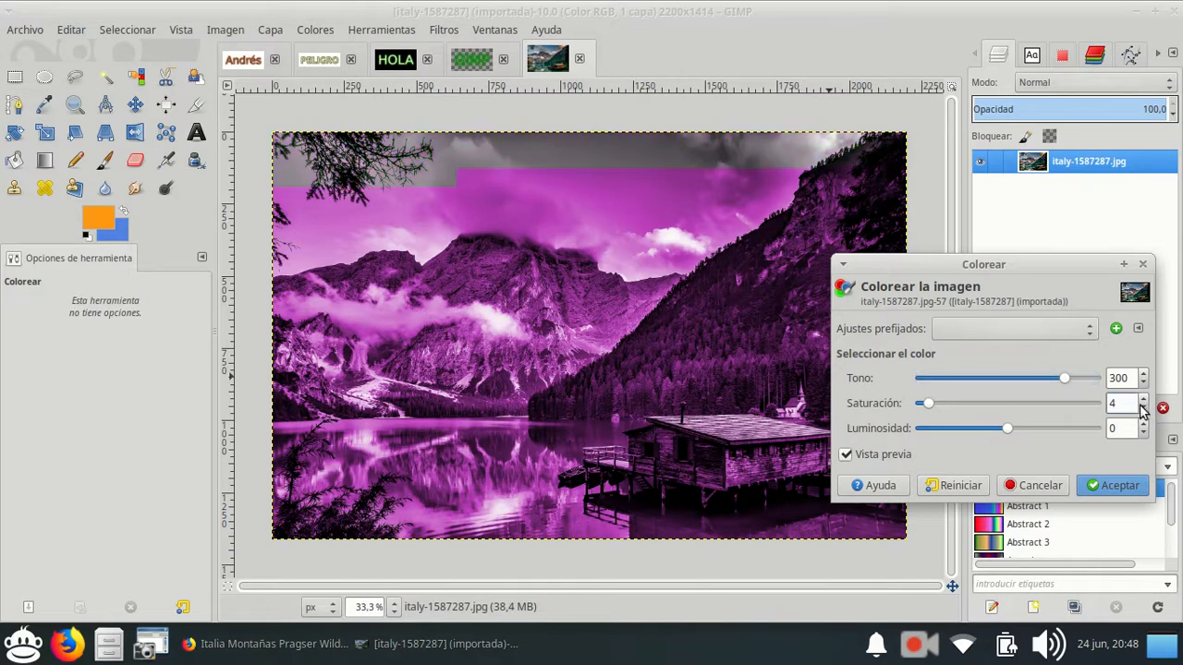
pyautogui.scroll(10, 1144, 407)
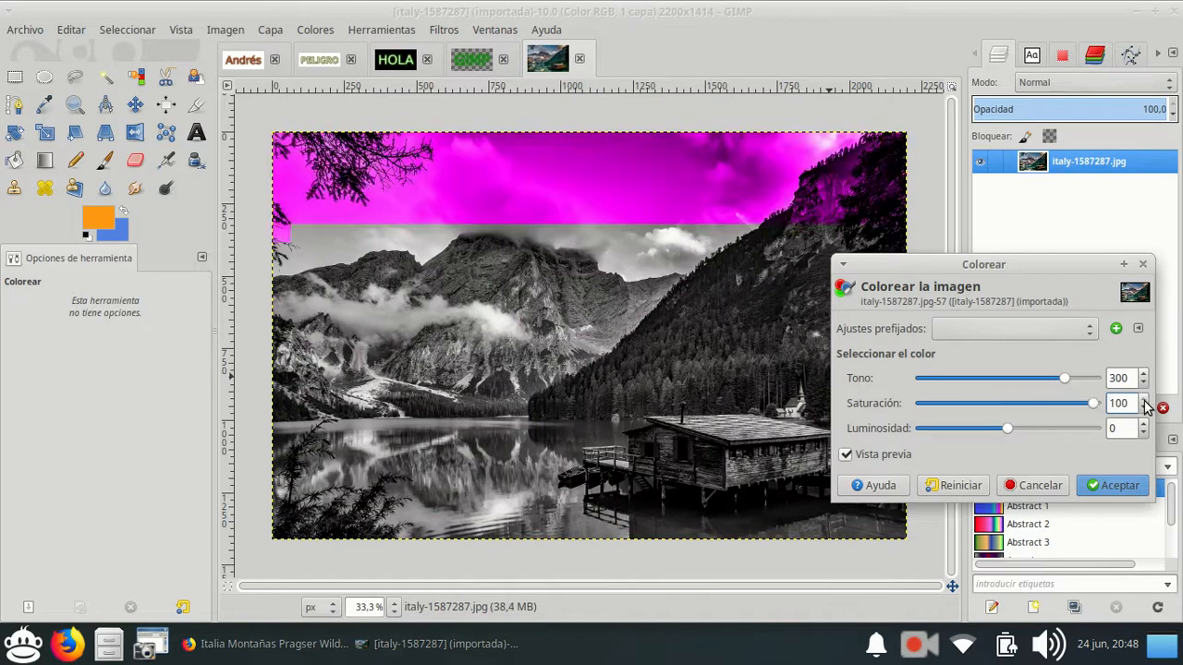
pyautogui.scroll(-20, 1142, 407)
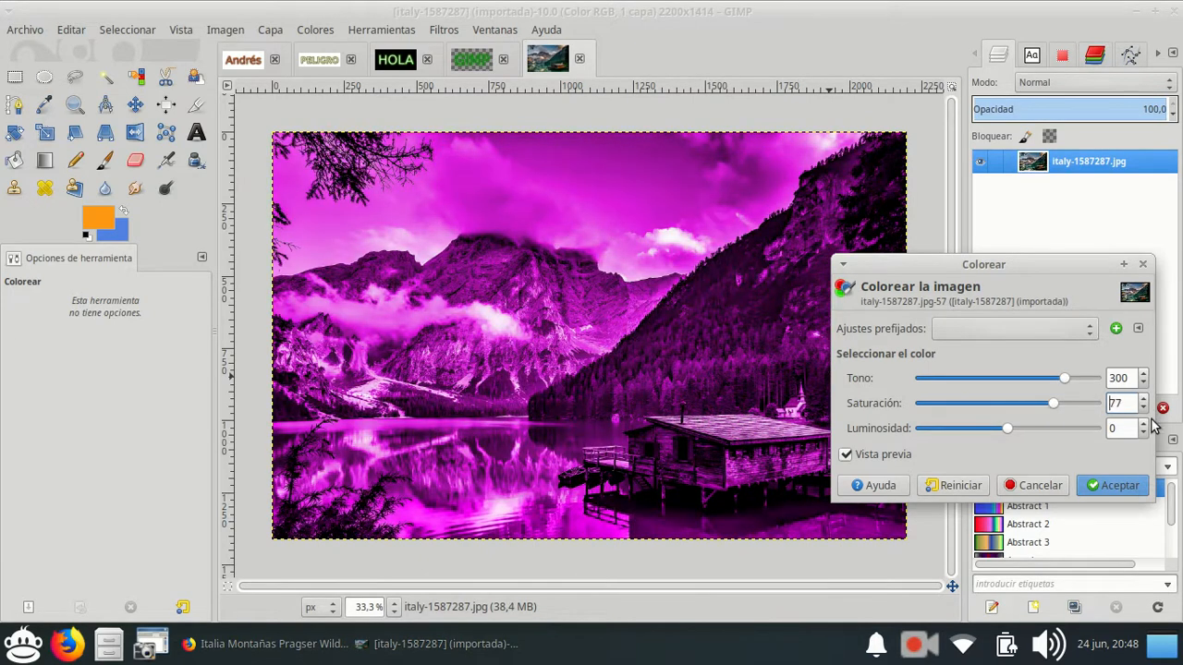
pyautogui.scroll(-20, 1146, 413)
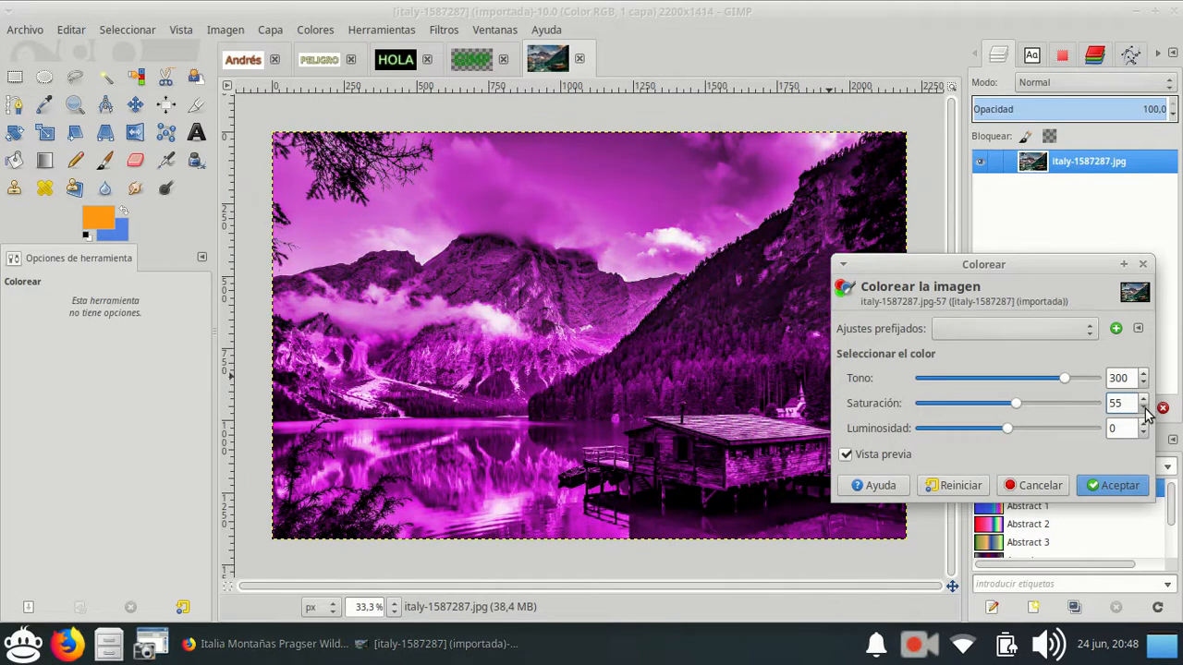
pyautogui.scroll(-4, 1146, 413)
pyautogui.scroll(-20, 1146, 413)
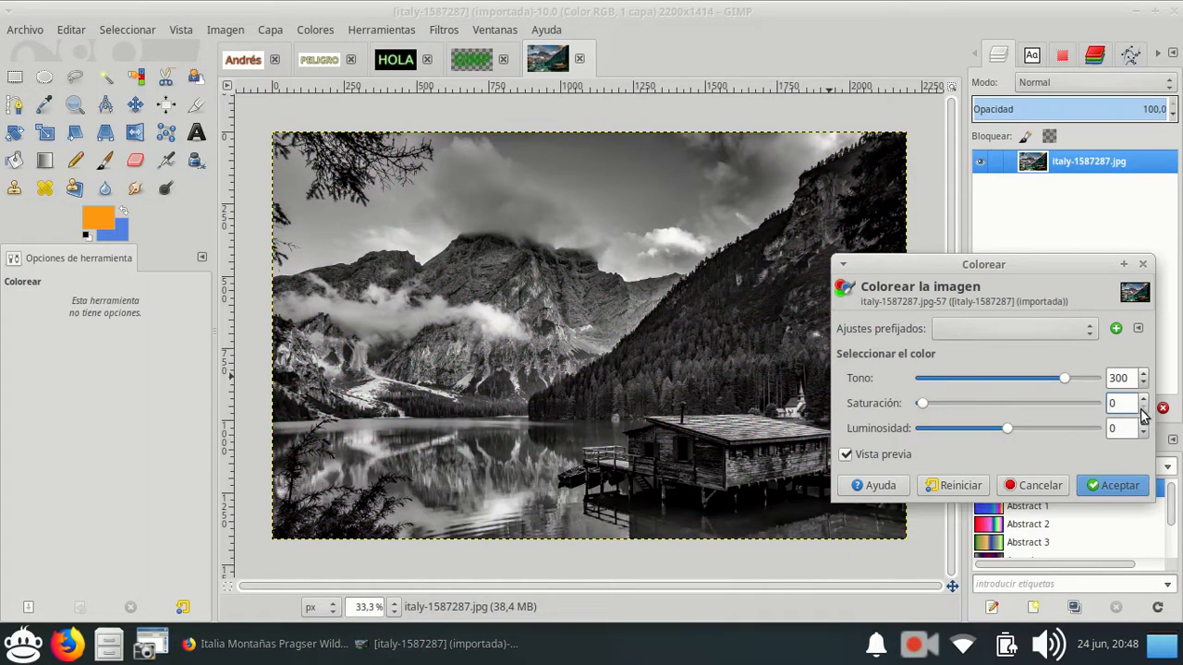
pyautogui.scroll(20, 1144, 403)
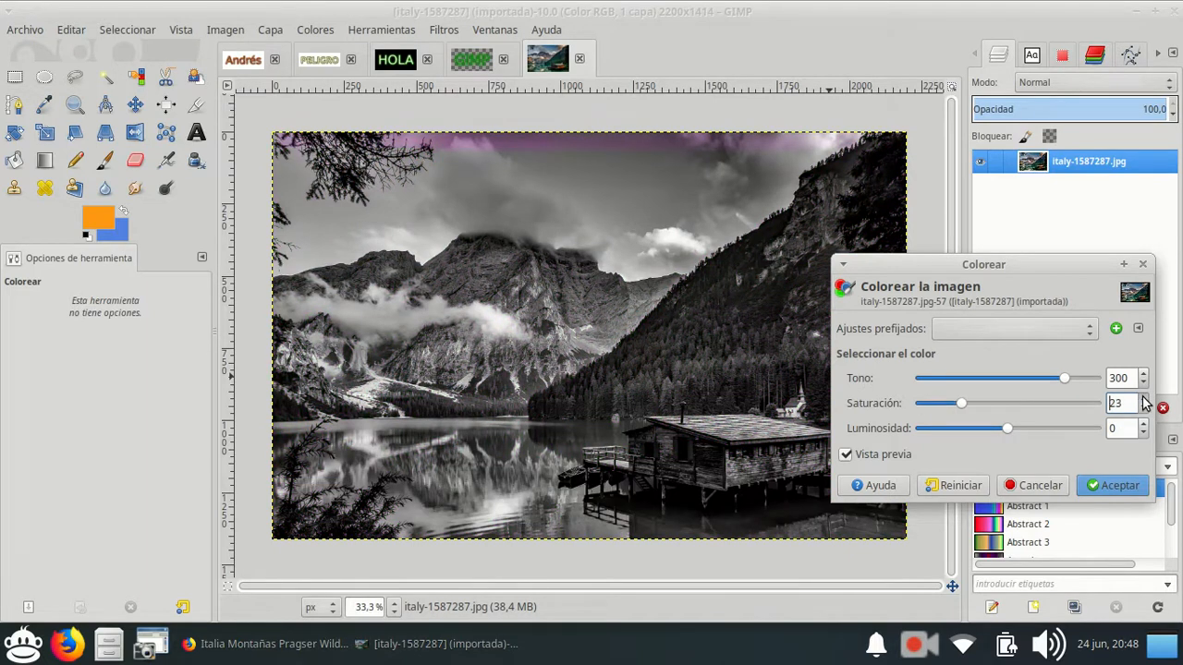
pyautogui.scroll(20, 1144, 402)
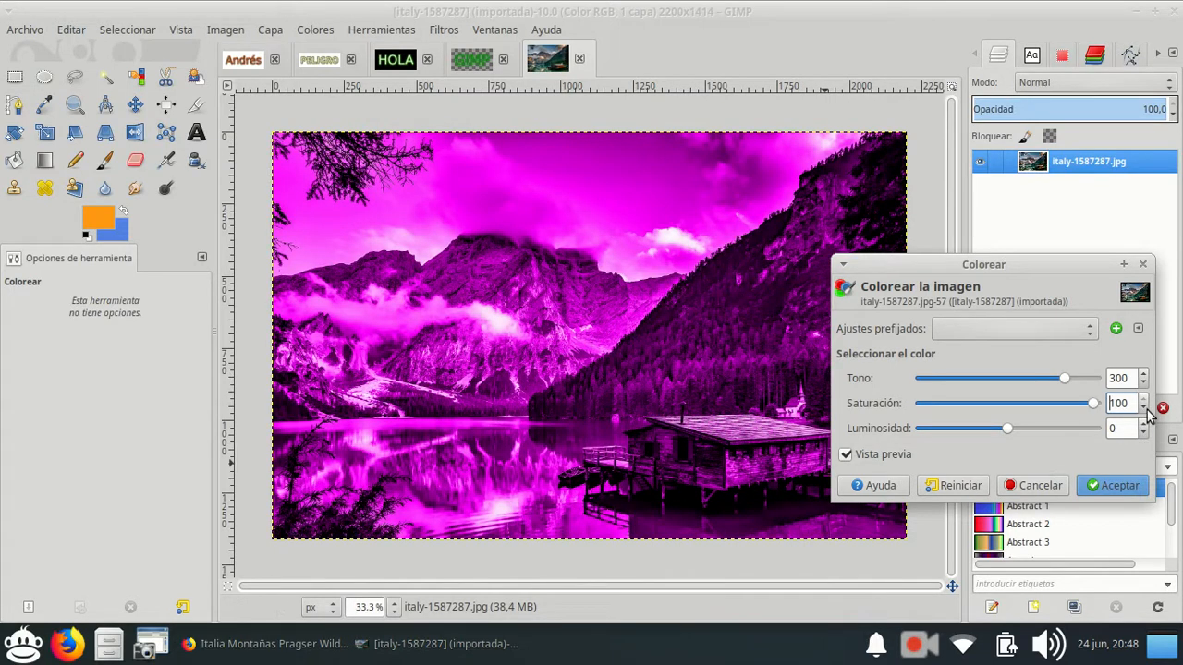
pyautogui.scroll(-20, 1148, 414)
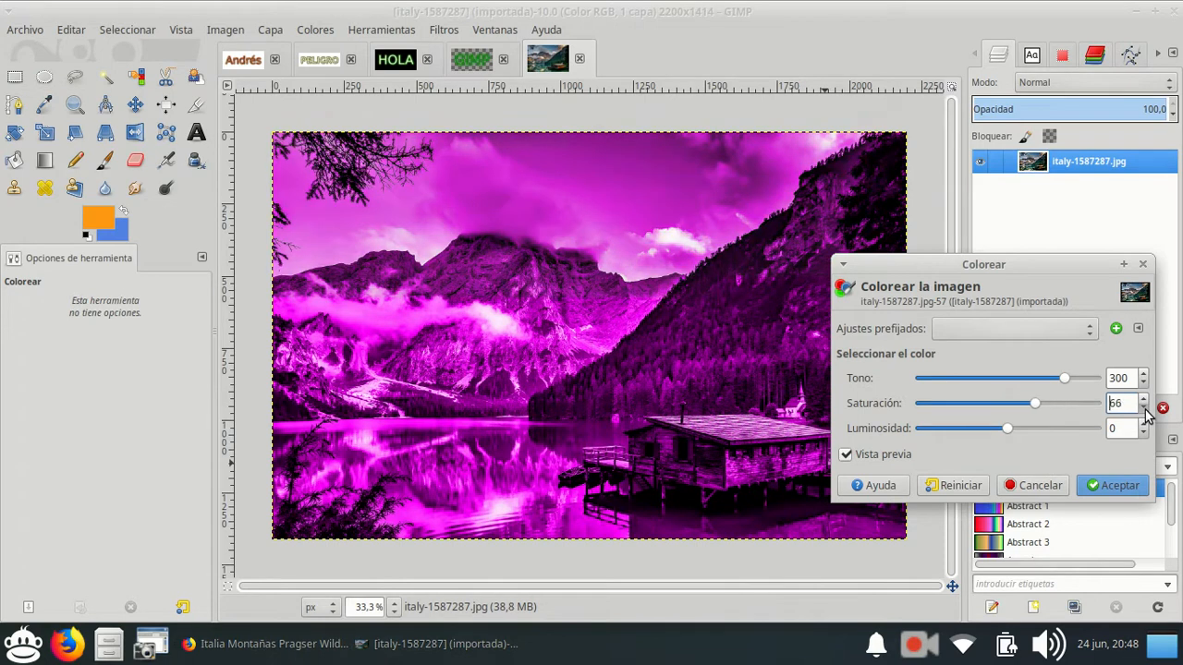
pyautogui.scroll(-1, 1145, 414)
pyautogui.scroll(2, 1142, 411)
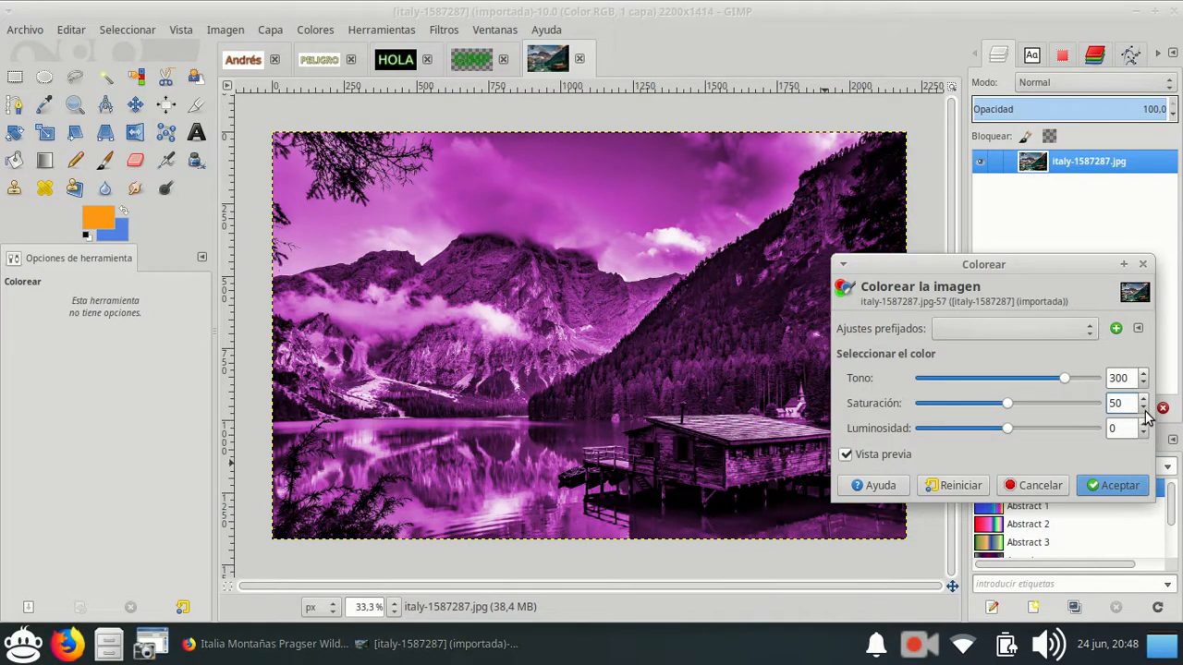
# Try the Colorear luminosity at its extremes of -100 and 100, and lower it gradually back to 0.
pyautogui.scroll(-20, 1144, 430)
pyautogui.scroll(-20, 1146, 441)
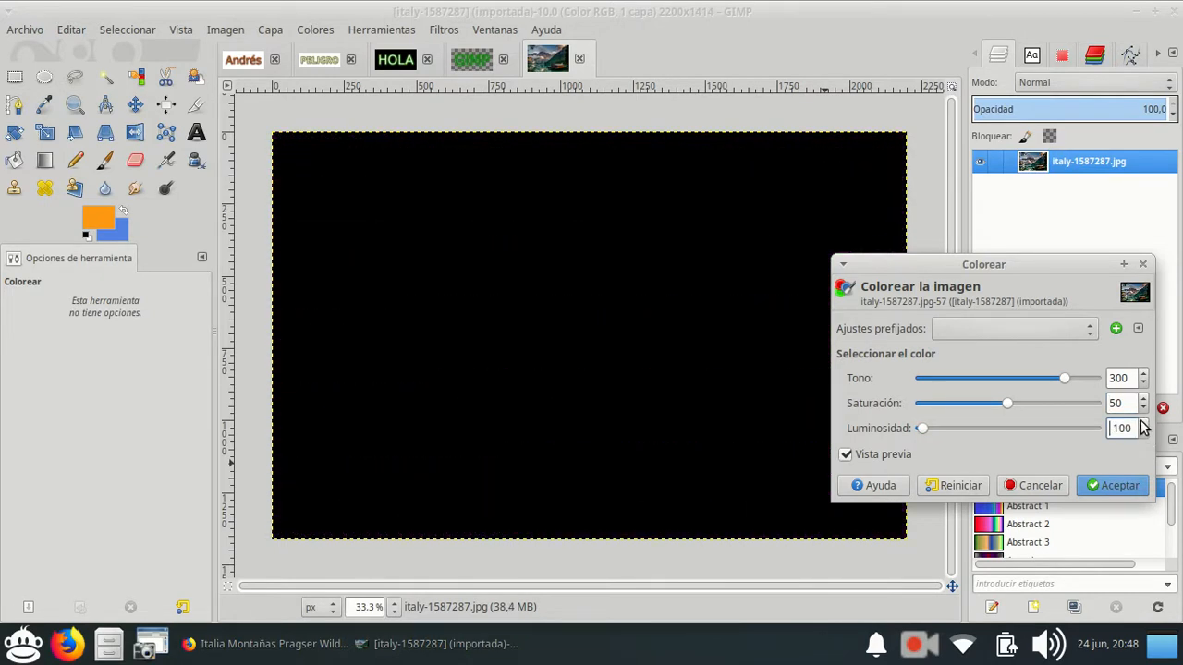
pyautogui.moveTo(921, 436); pyautogui.dragTo(1153, 435)
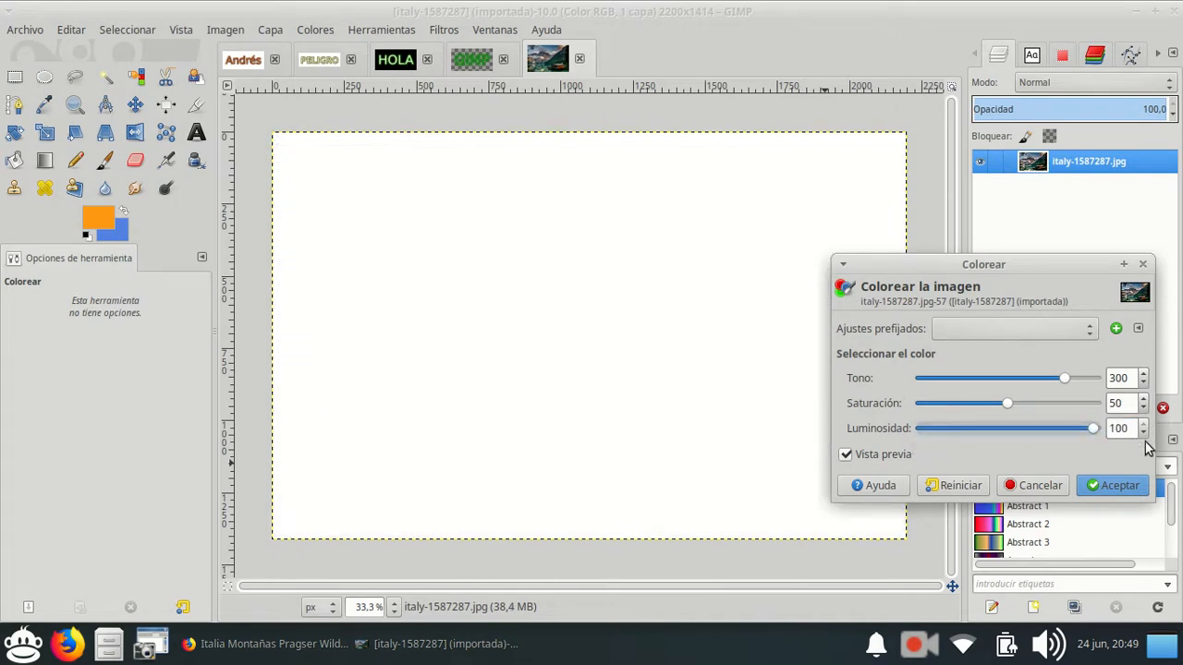
pyautogui.scroll(-20, 1145, 442)
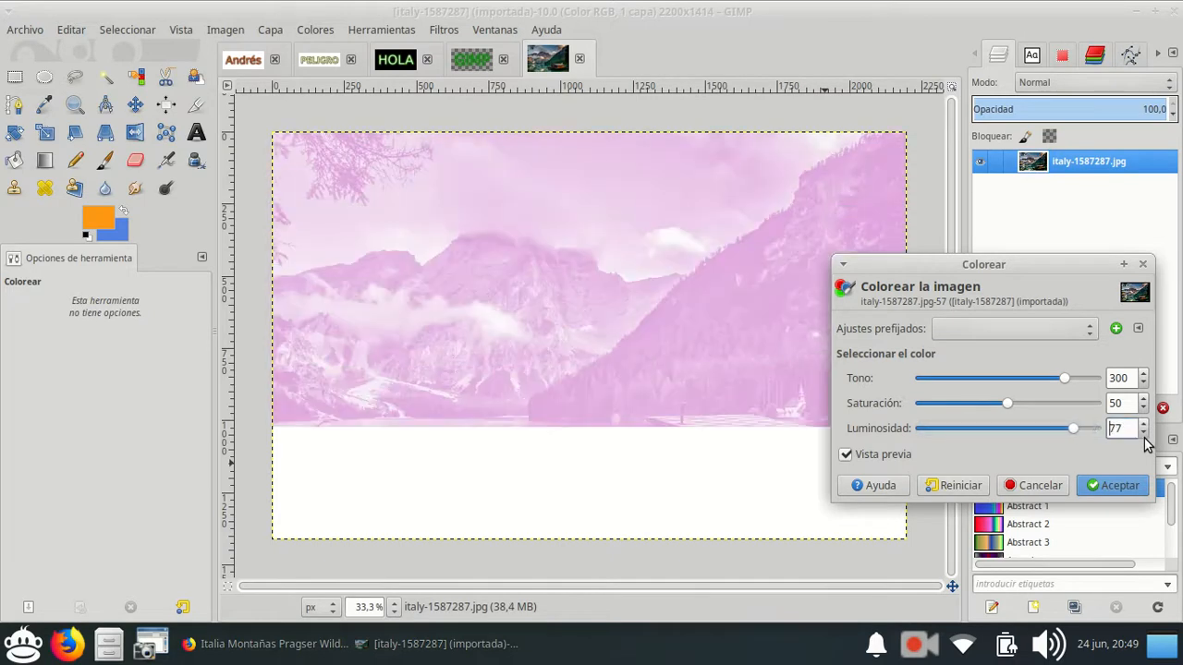
pyautogui.scroll(-20, 1145, 441)
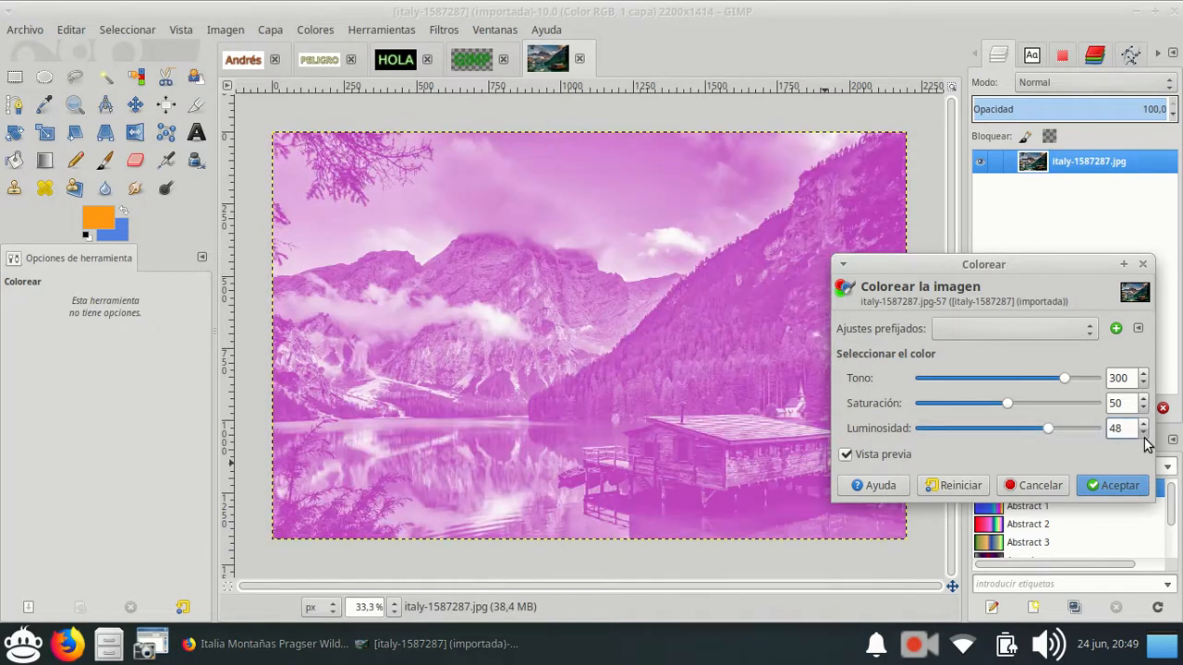
pyautogui.scroll(-15, 1145, 442)
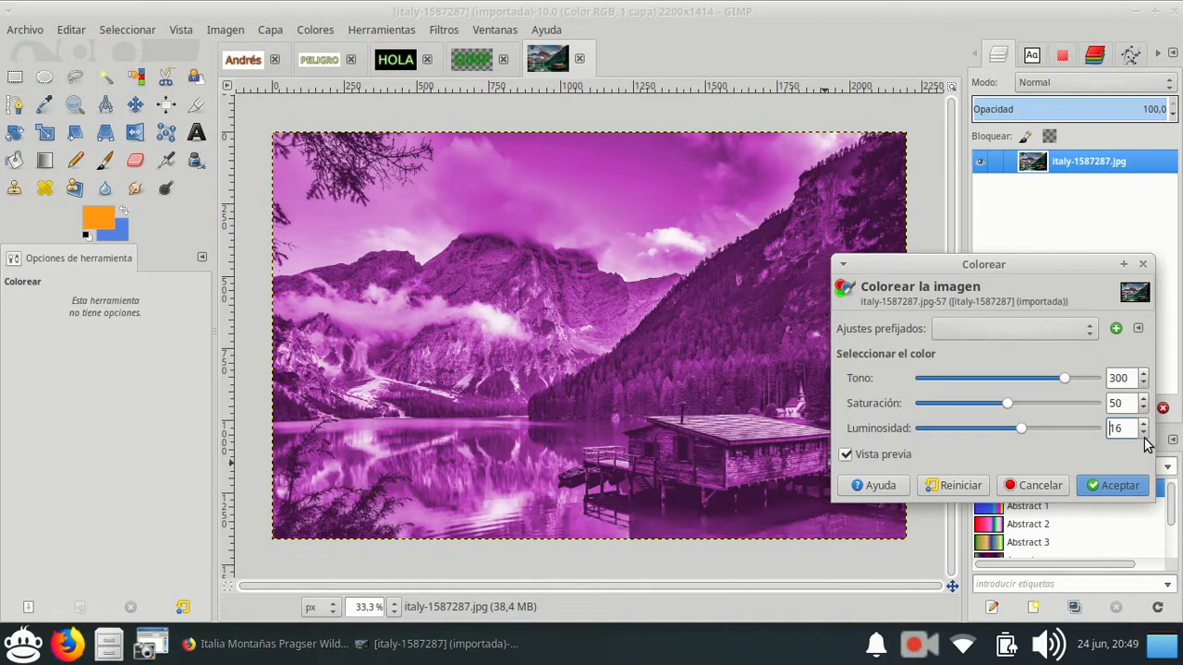
pyautogui.click(1143, 432)
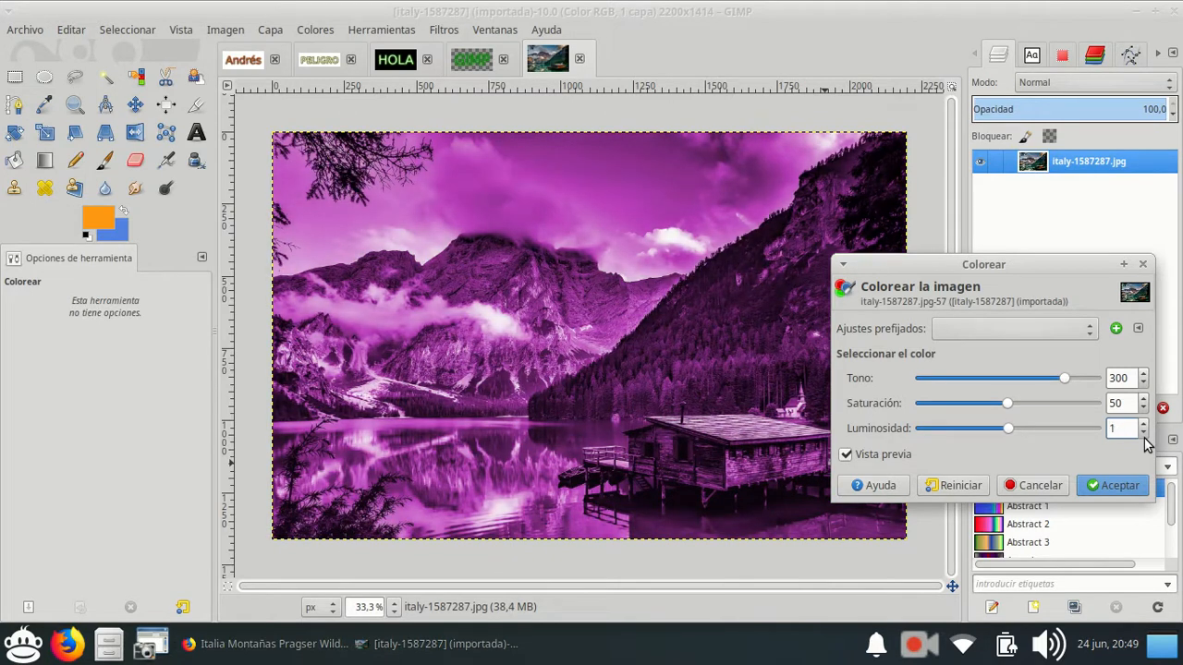
pyautogui.click(1141, 432)
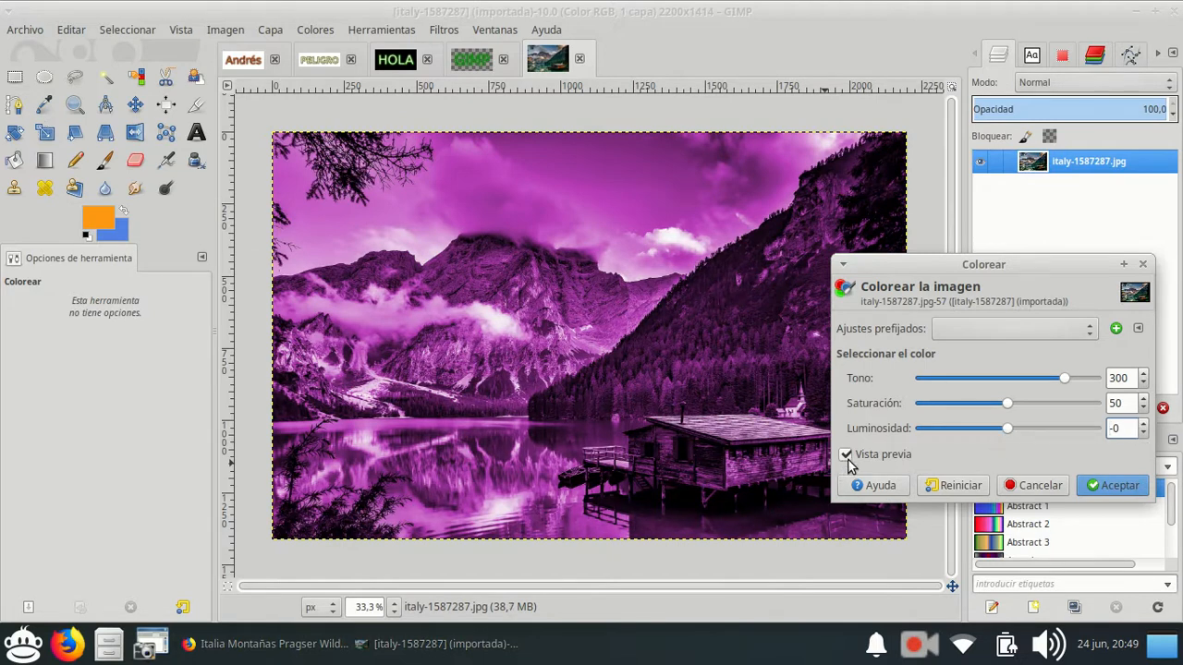
# Preview the photo slightly darker and lighter by lowering the luminosity to -26 and raising it to 20.
pyautogui.click(1143, 433)
pyautogui.click(1143, 432)
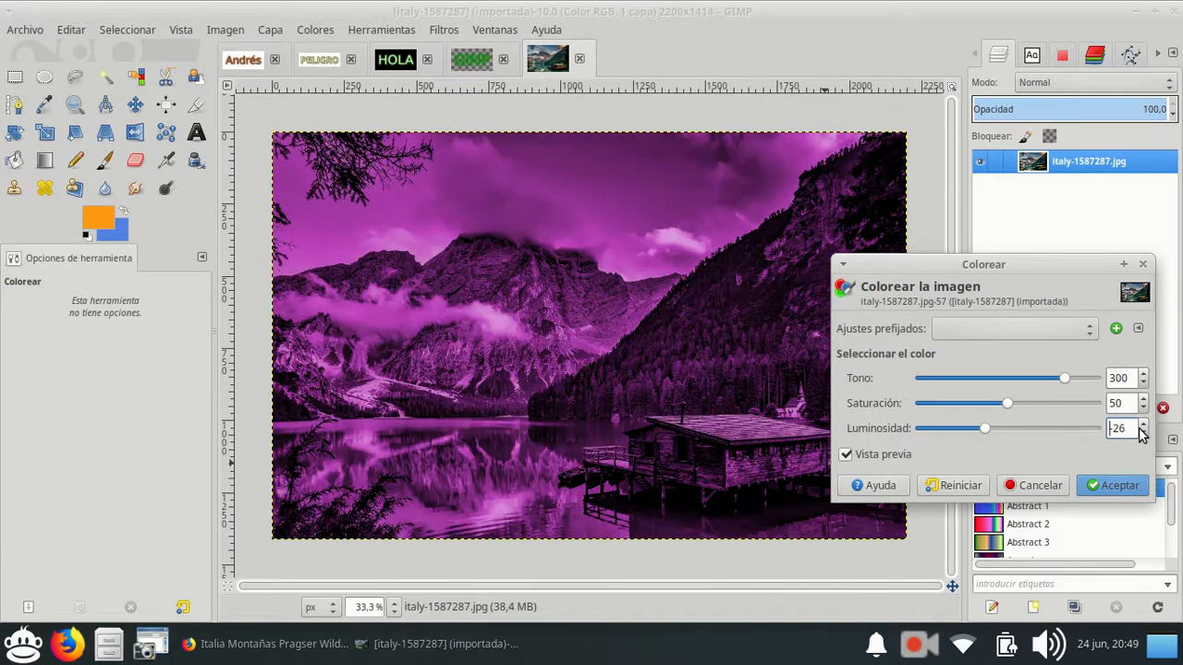
pyautogui.click(1144, 423)
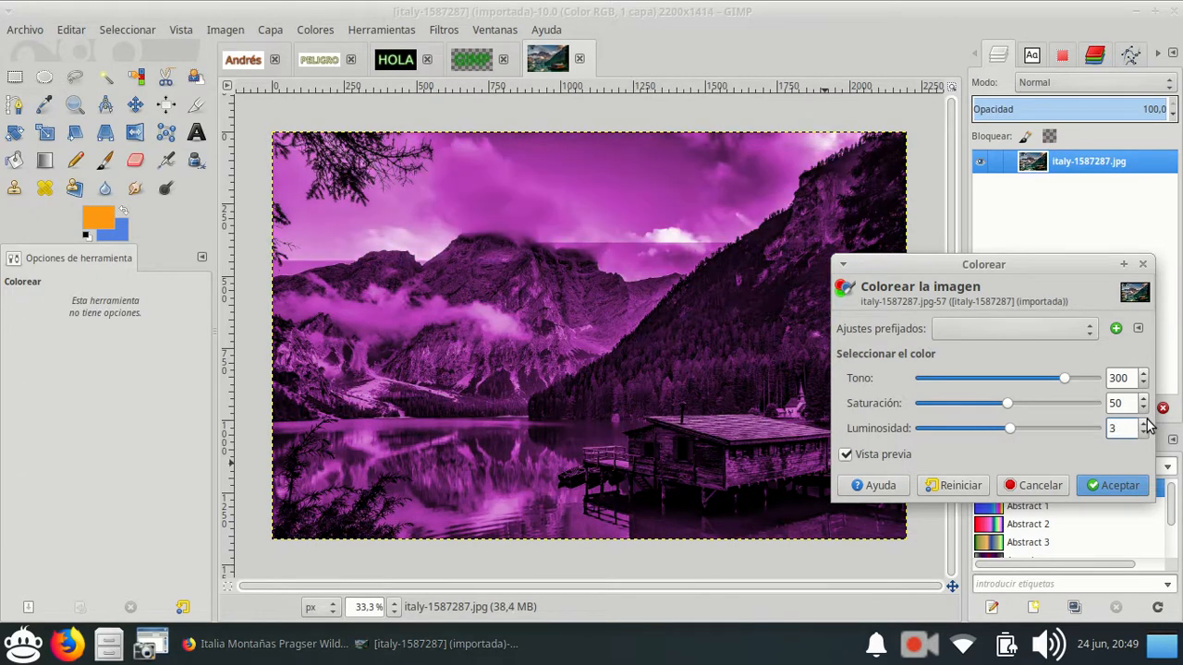
pyautogui.click(1144, 423)
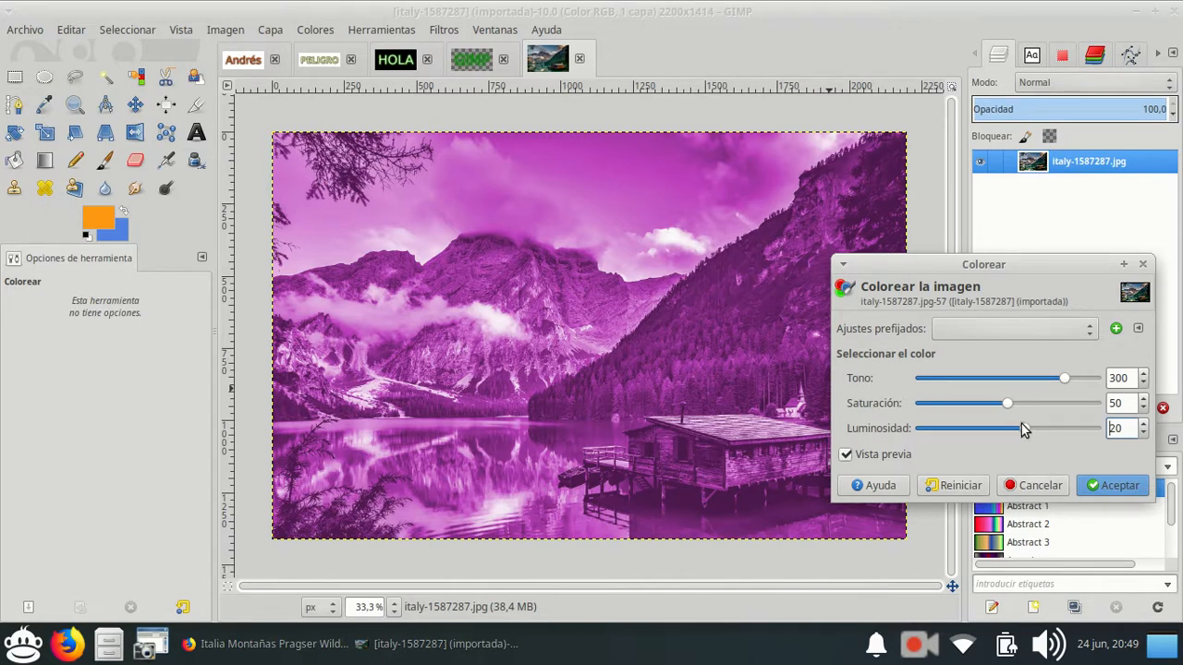
# Set the Colorear luminosity to 0 and apply the magenta tint to the photo.
pyautogui.moveTo(1021, 427)
pyautogui.mouseDown()
pyautogui.moveTo(1002, 418)
pyautogui.moveTo(1005, 428)
pyautogui.mouseUp()
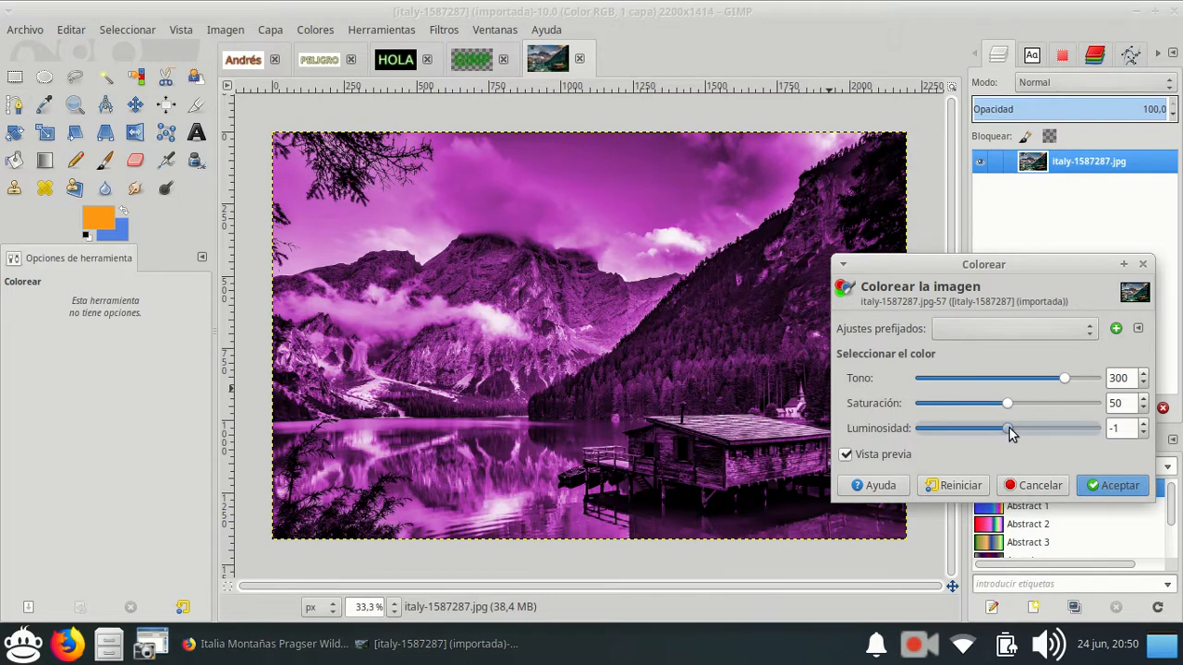
pyautogui.click(1142, 424)
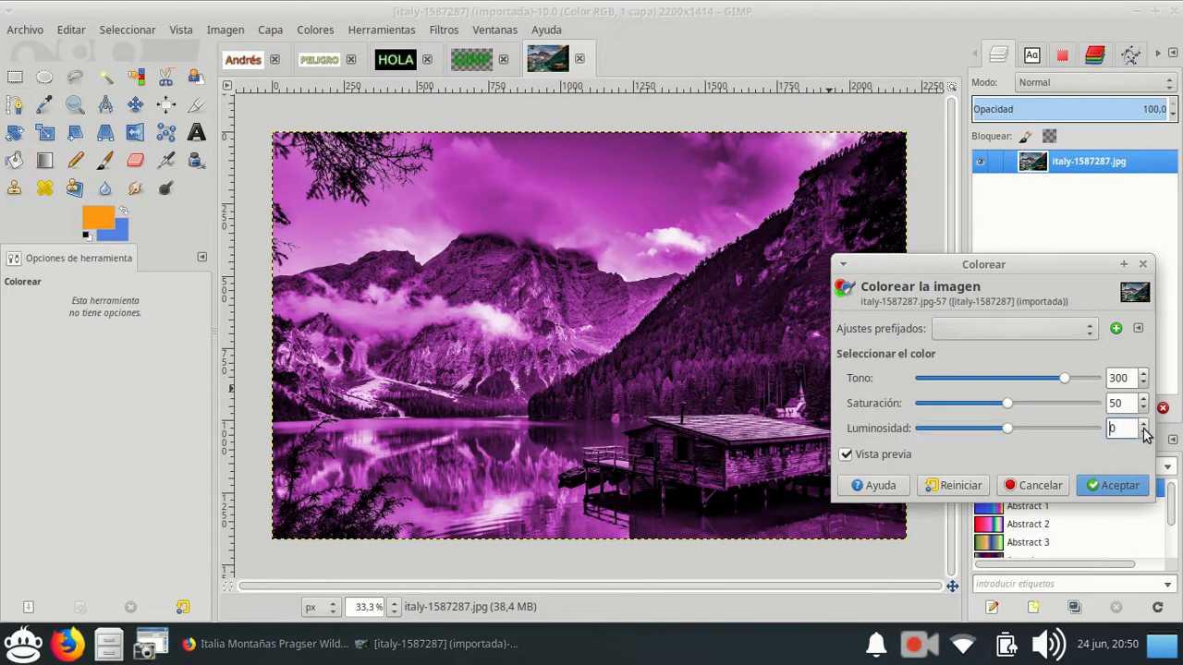
pyautogui.click(1104, 487)
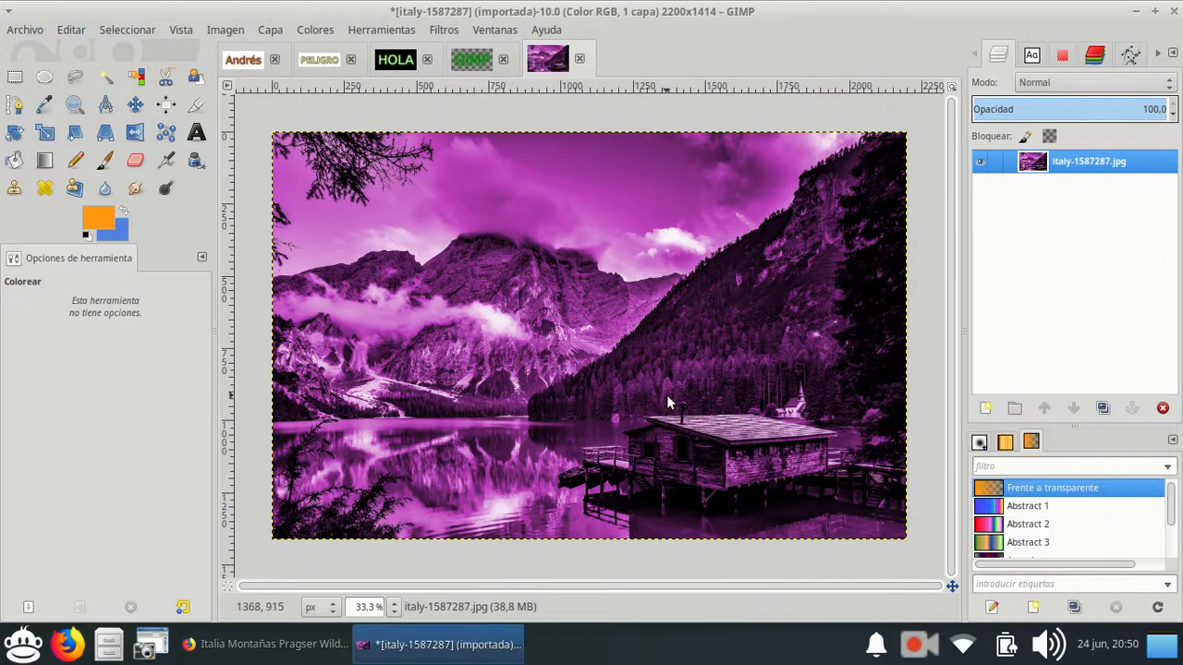
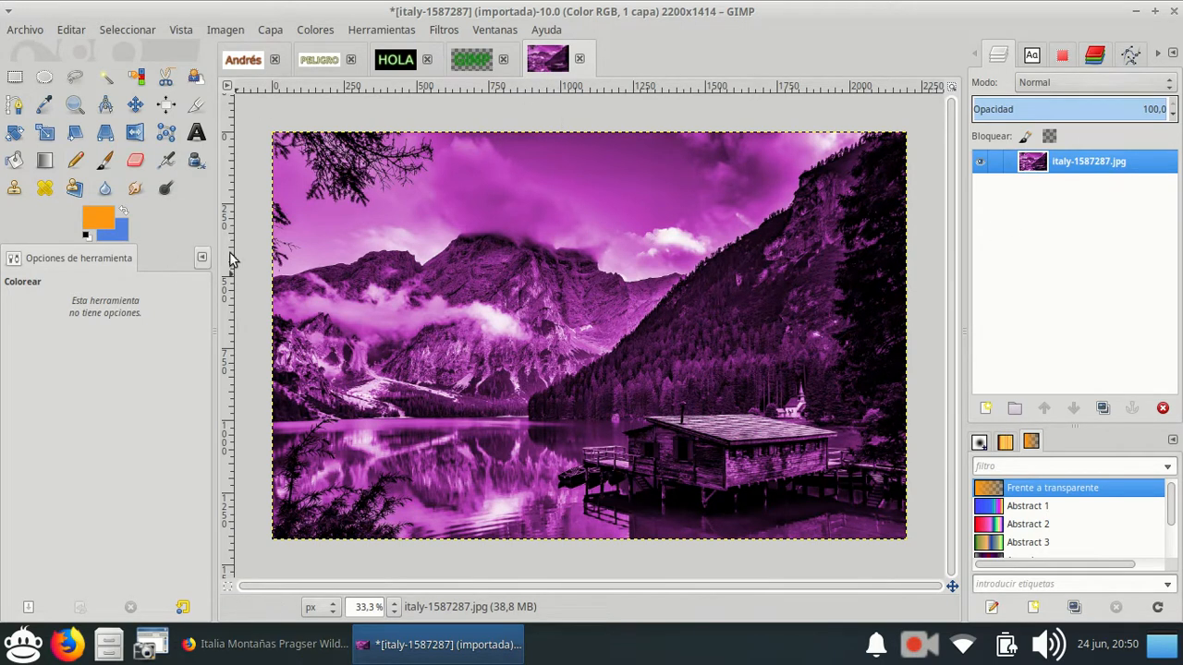
# Set the foreground colour to a dark magenta, 7e045a.
pyautogui.click(98, 229)
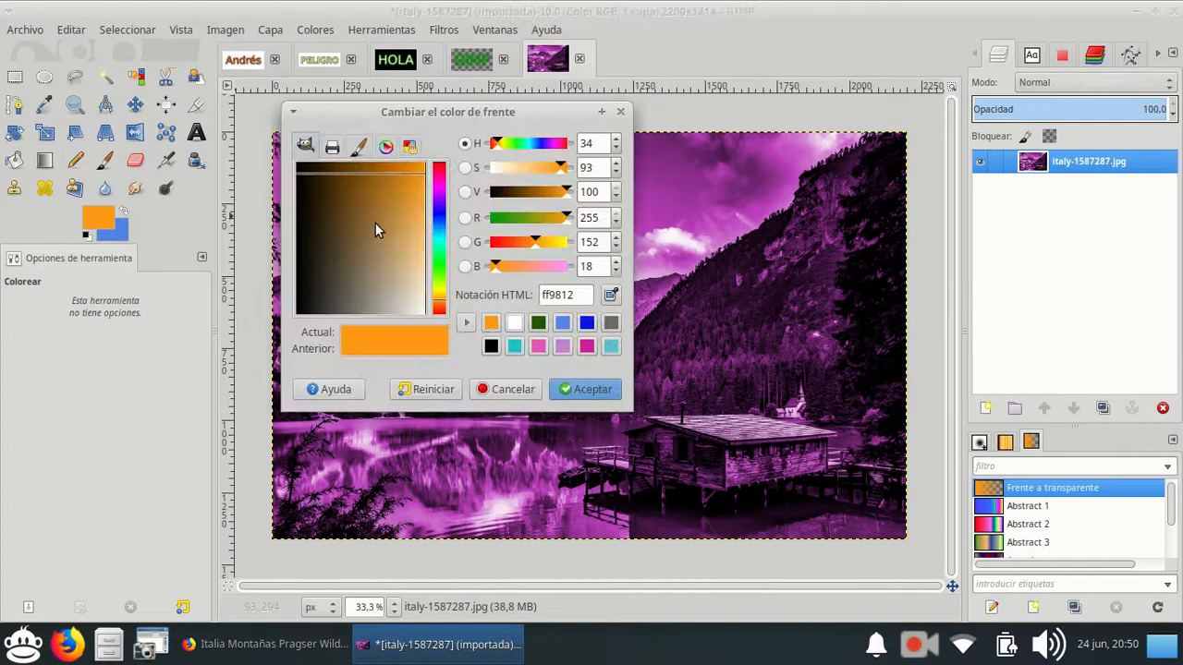
pyautogui.click(441, 191)
pyautogui.click(442, 192)
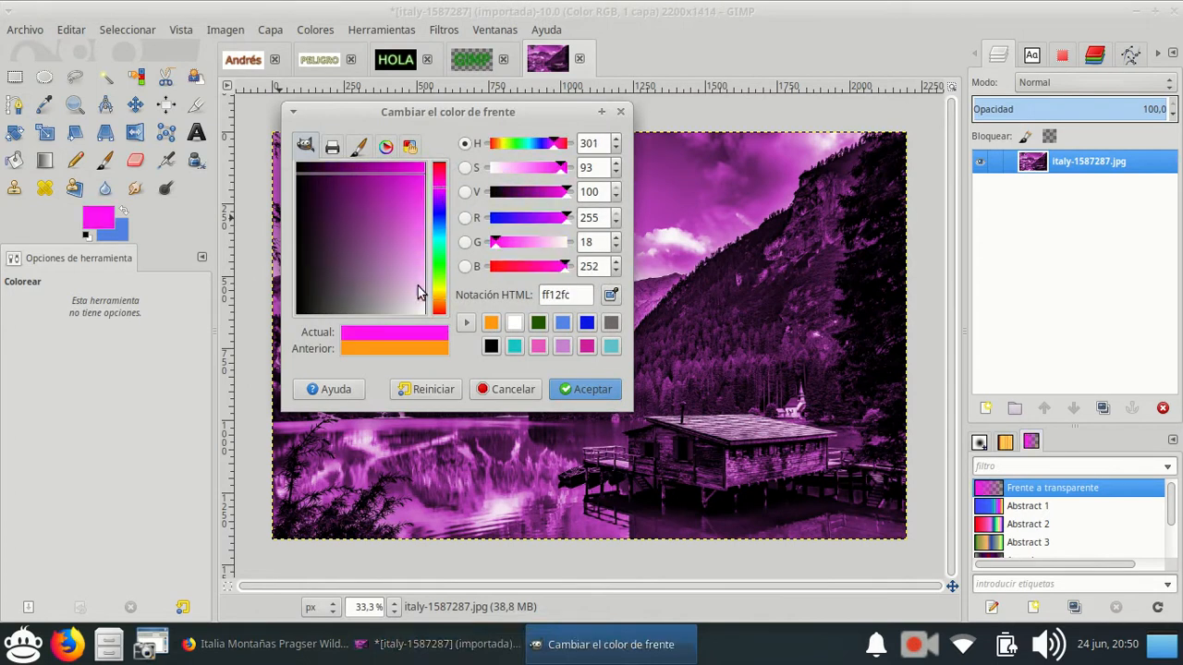
pyautogui.click(592, 345)
pyautogui.moveTo(401, 190); pyautogui.dragTo(359, 165)
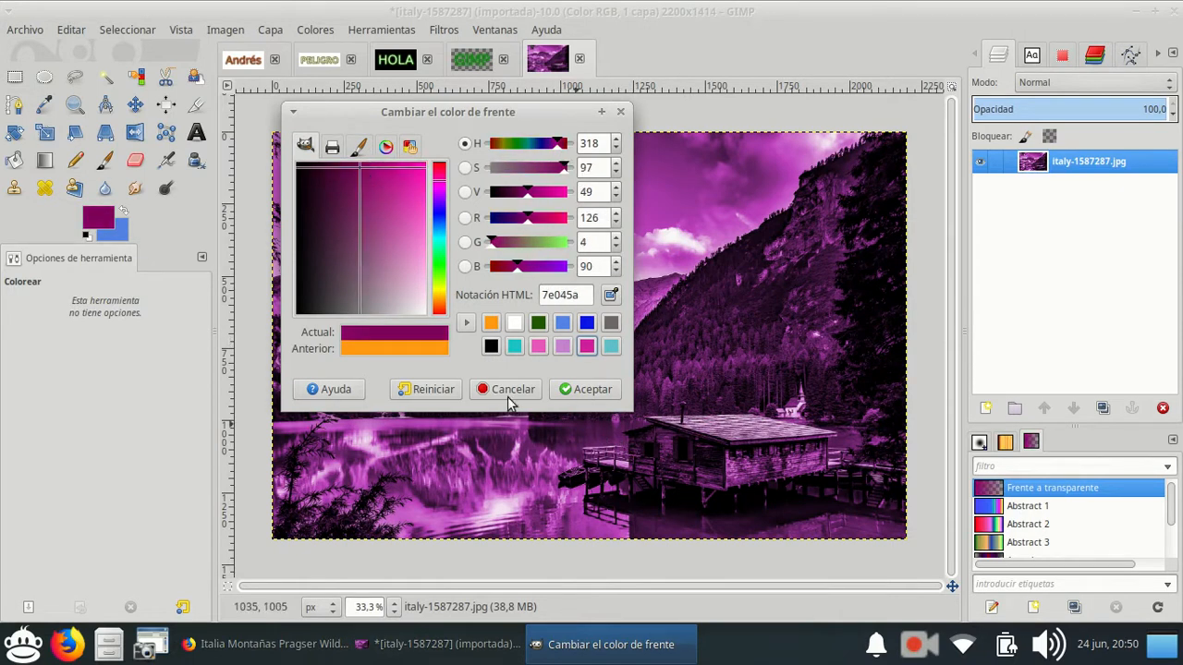
pyautogui.click(582, 389)
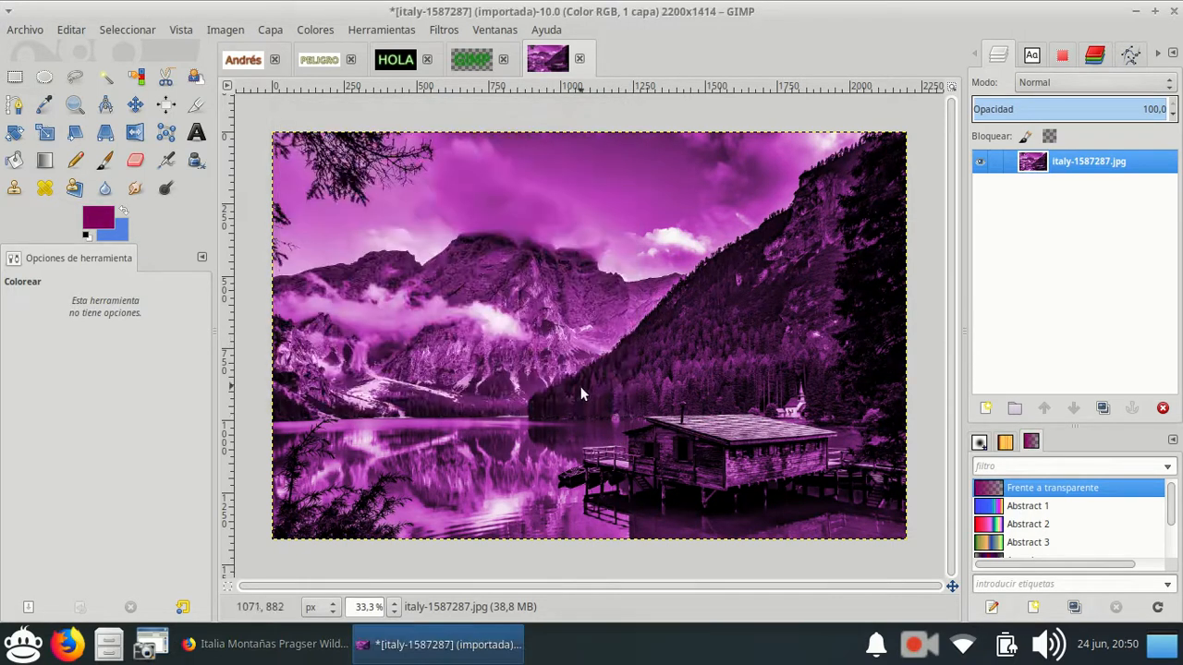
# Apply three overlapping linear Frente a transparente gradients to the photo, fading diagonally from its upper-right area towards the centre.
pyautogui.click(43, 162)
pyautogui.click(18, 370)
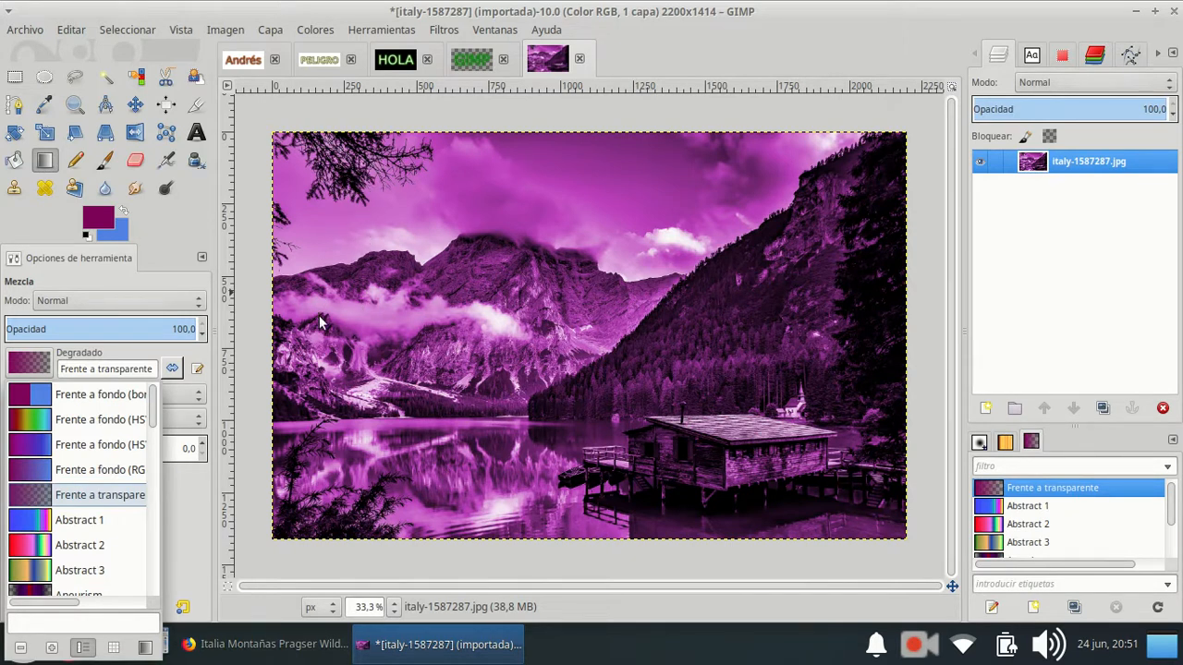
pyautogui.click(779, 241)
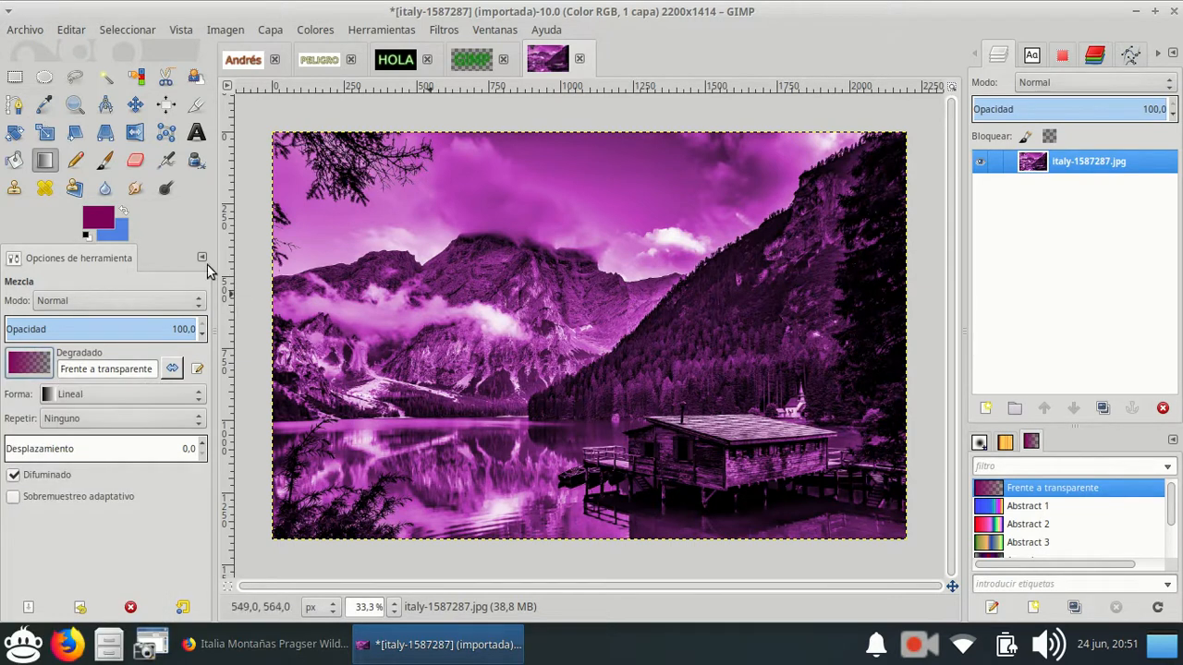
pyautogui.moveTo(787, 247); pyautogui.dragTo(718, 324)
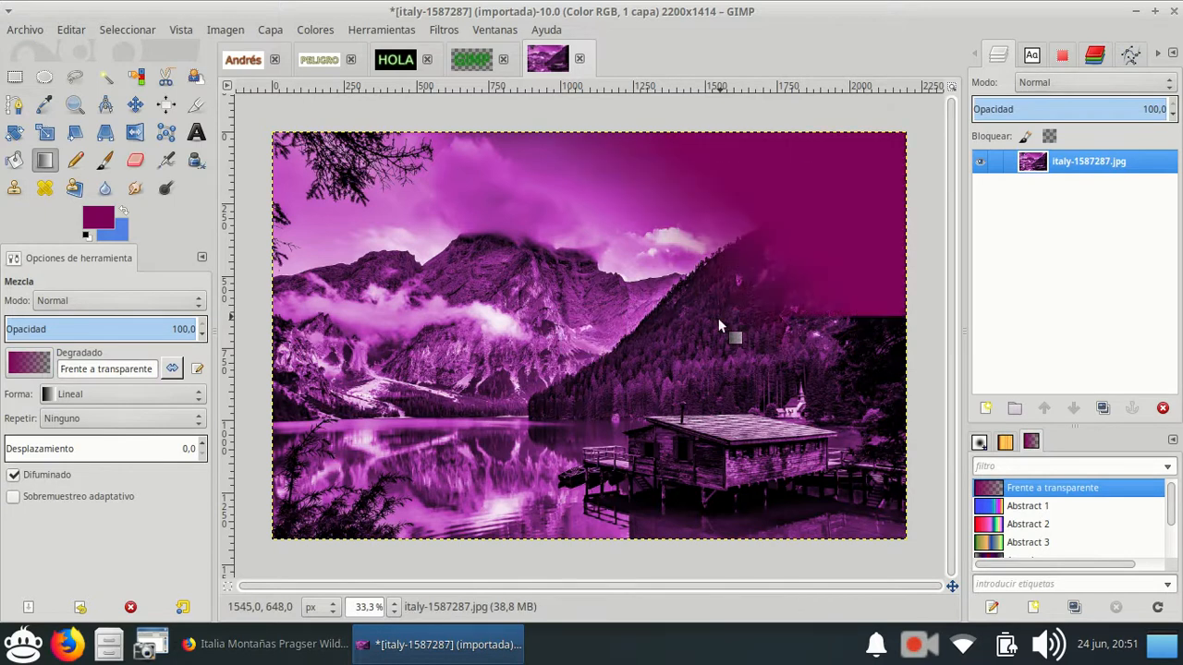
pyautogui.moveTo(759, 260); pyautogui.dragTo(580, 344)
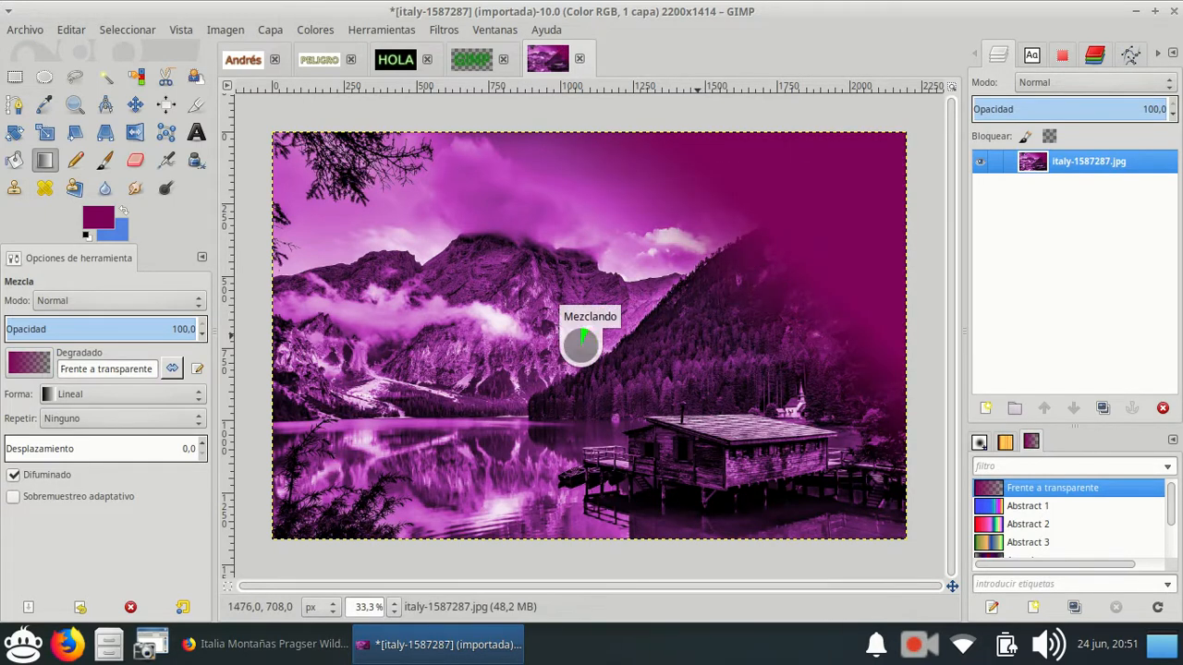
pyautogui.moveTo(716, 305); pyautogui.dragTo(580, 345)
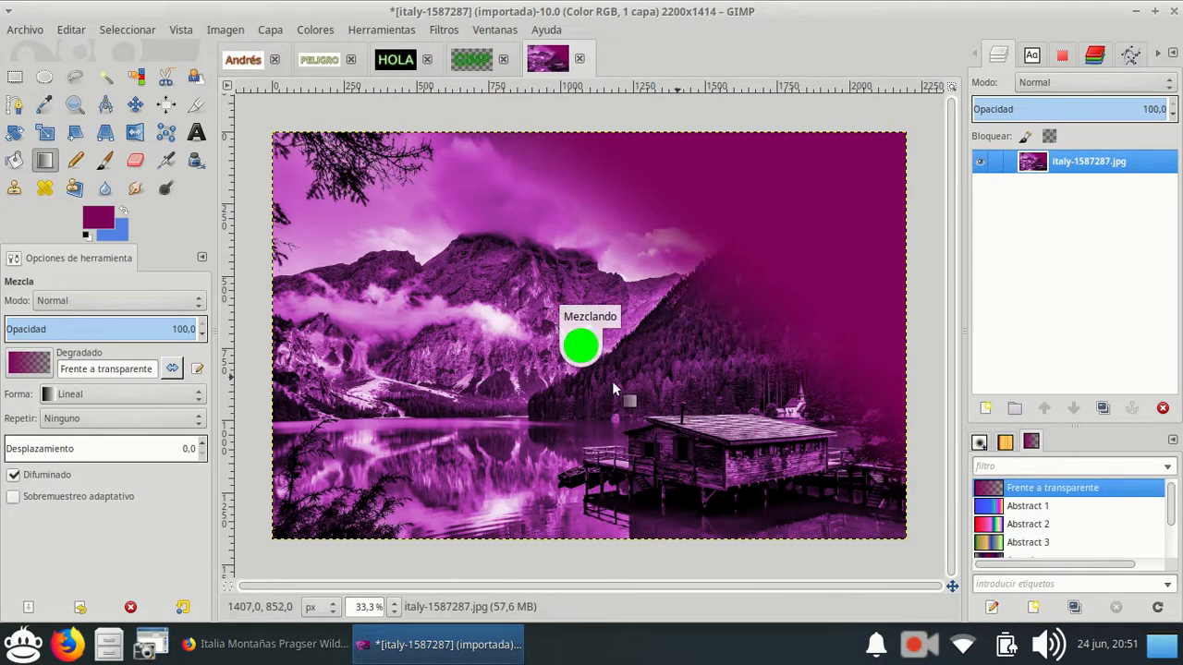
# Create a text box about 1032 × 324 px over the photo's upper-right area and enter "¡Cómo".
pyautogui.press('t')
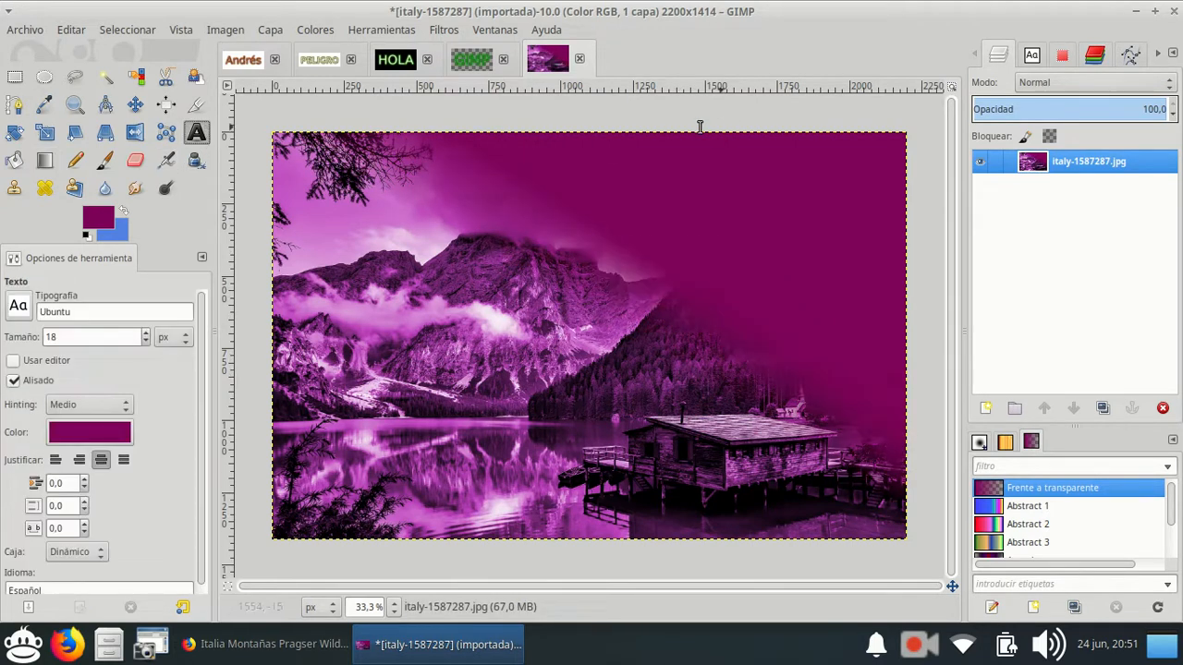
pyautogui.moveTo(582, 151); pyautogui.dragTo(878, 244)
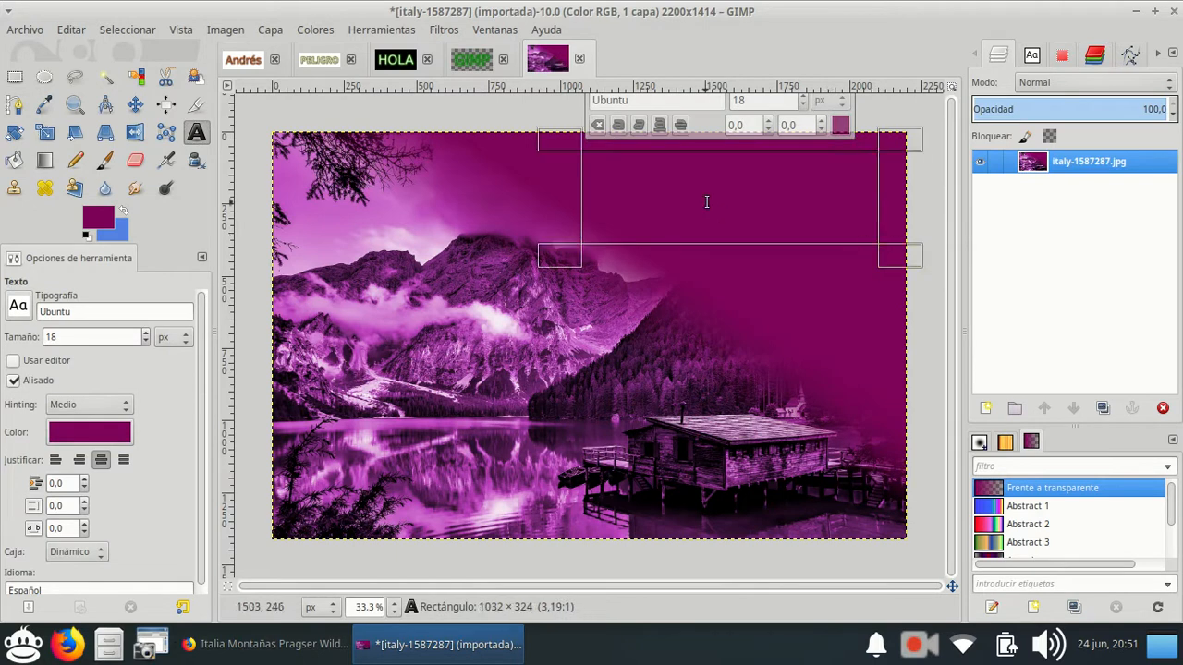
pyautogui.write('¡C')
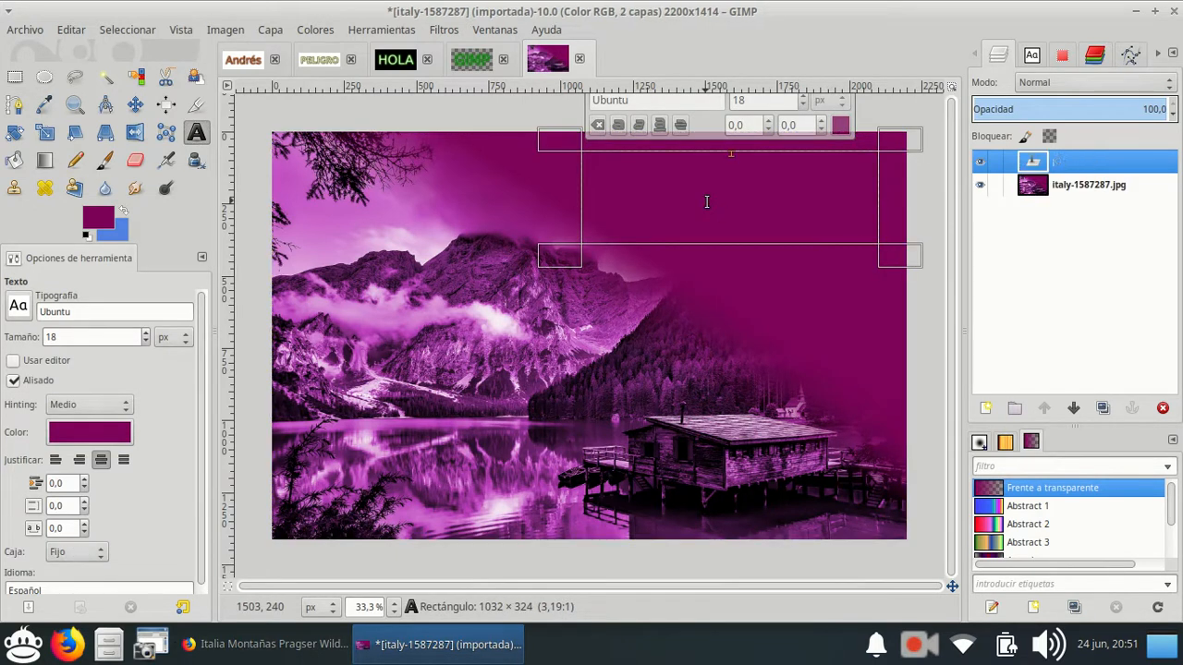
pyautogui.write('ómo')
# Change the colour of the whole "¡Cómo" text to white.
pyautogui.hotkey('ctrl', 'a')
pyautogui.click(836, 125)
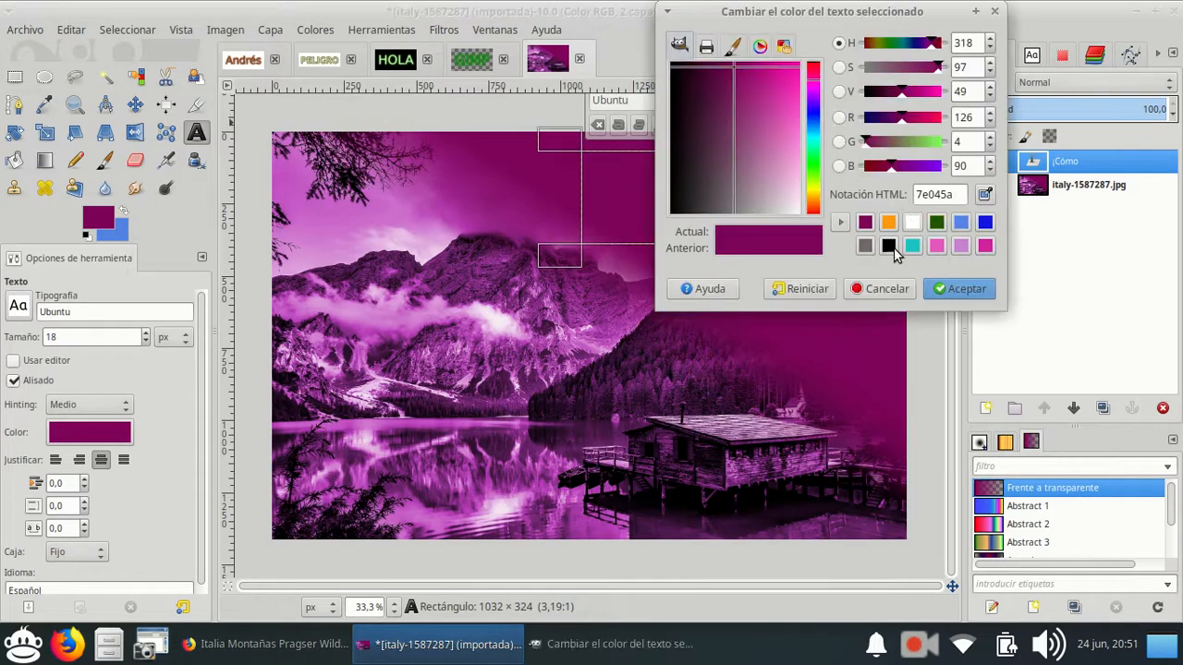
pyautogui.click(912, 222)
pyautogui.click(989, 292)
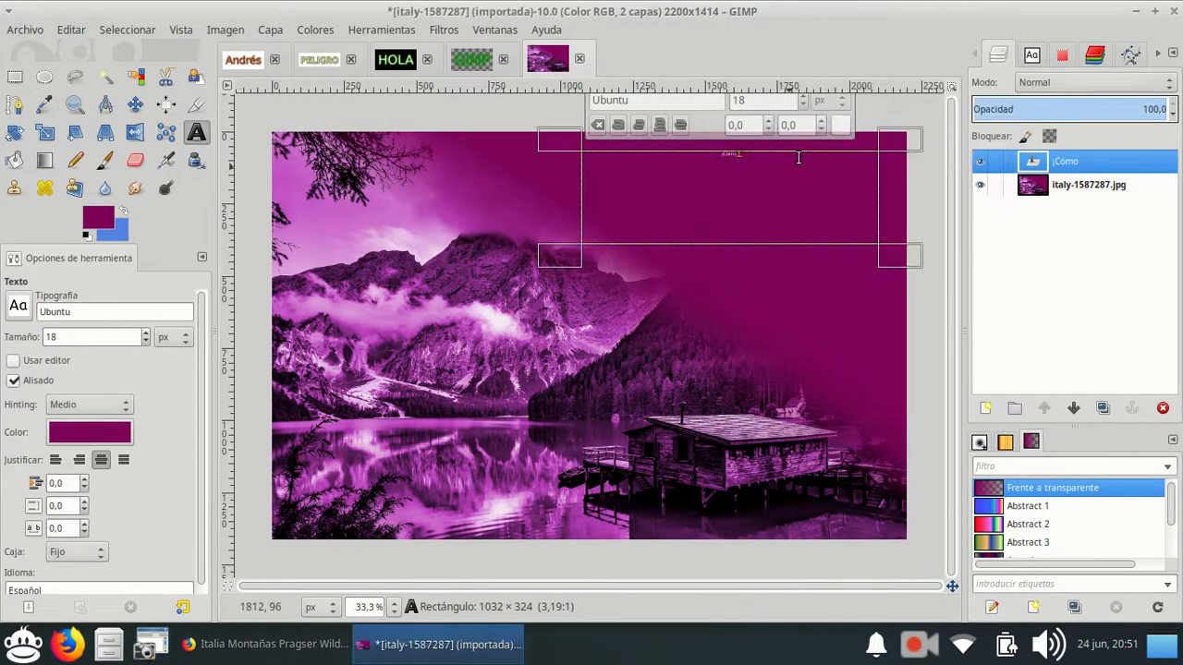
# Enlarge the "¡Cómo" text to 56 px and return to the end of the word.
pyautogui.moveTo(802, 156); pyautogui.dragTo(567, 152)
pyautogui.click(801, 98)
pyautogui.click(802, 98)
pyautogui.scroll(20, 803, 98)
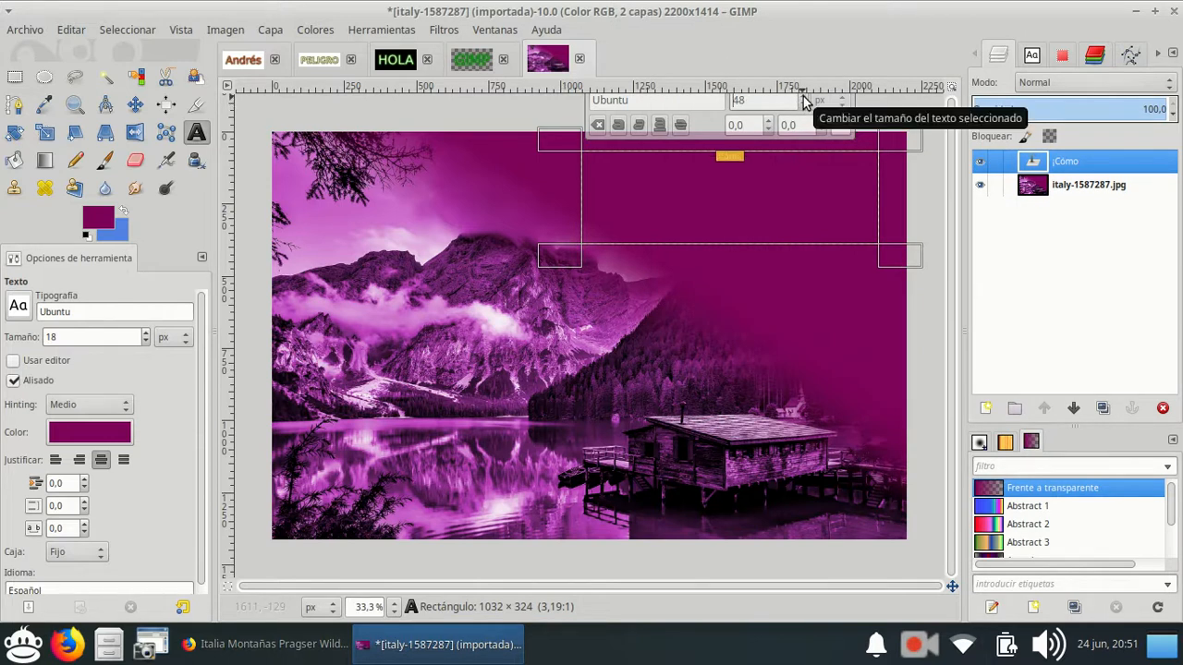
pyautogui.scroll(7, 803, 98)
pyautogui.click(795, 173)
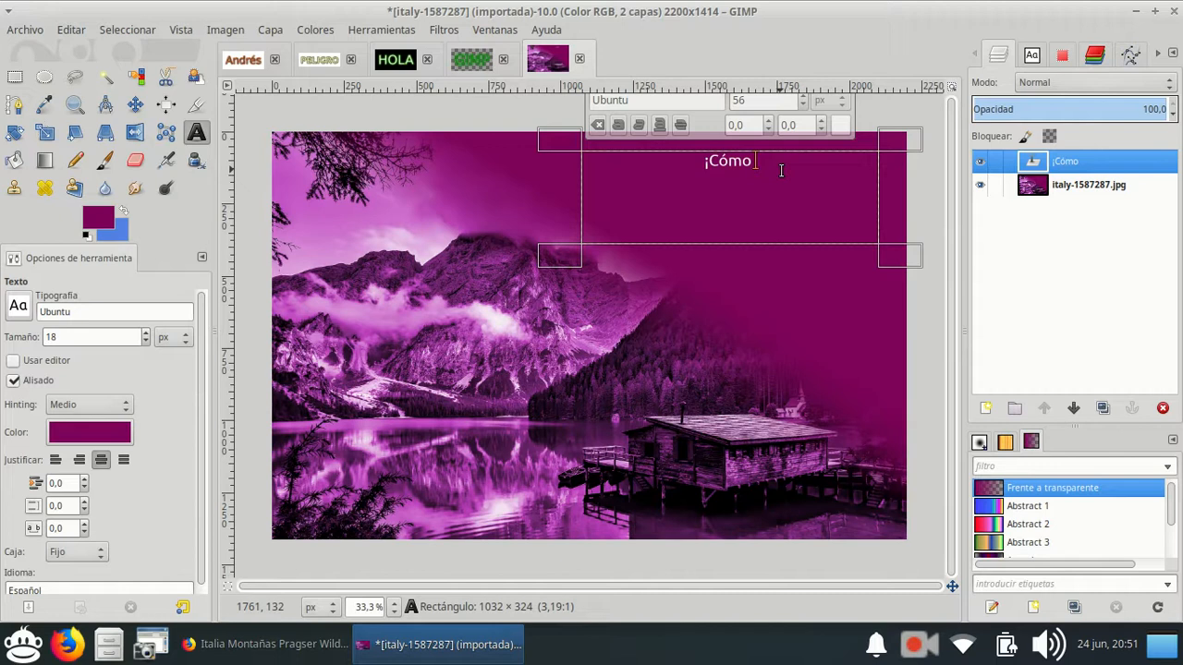
# Complete the text as "¡Cómo me gusta Bariloche!", with "Bariloche!" on a second line.
pyautogui.write('me gusta ')
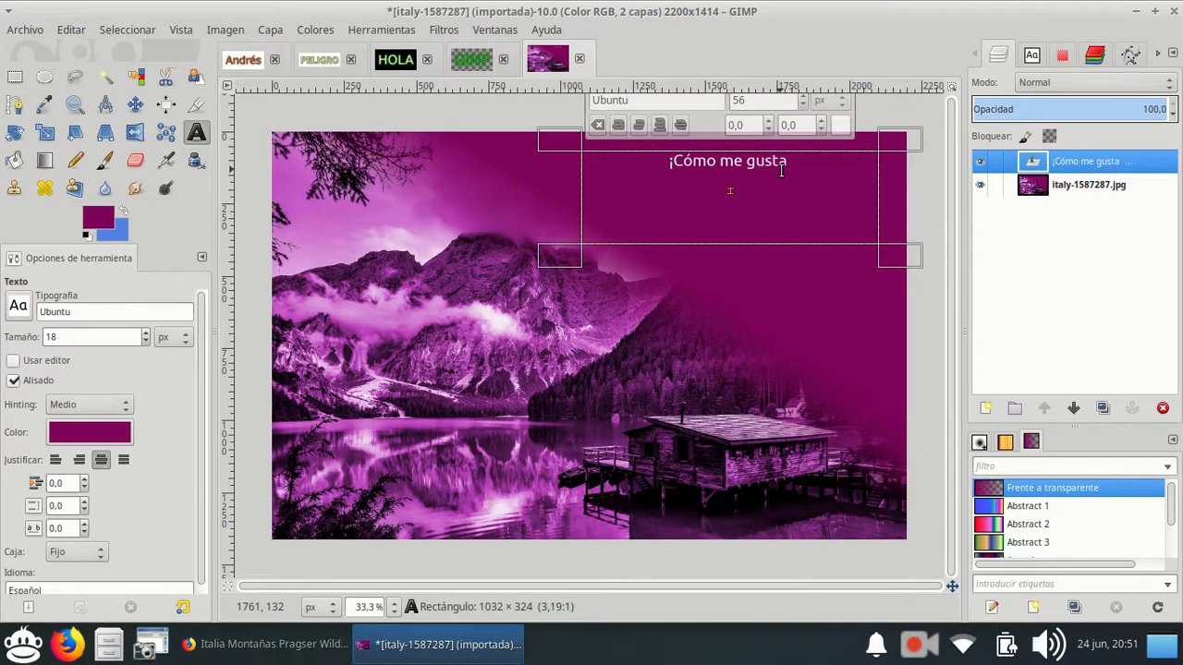
pyautogui.write('Bariloche!')
# Enlarge the whole two-line text to 88 px and make the photo layer active.
pyautogui.moveTo(766, 180); pyautogui.dragTo(564, 138)
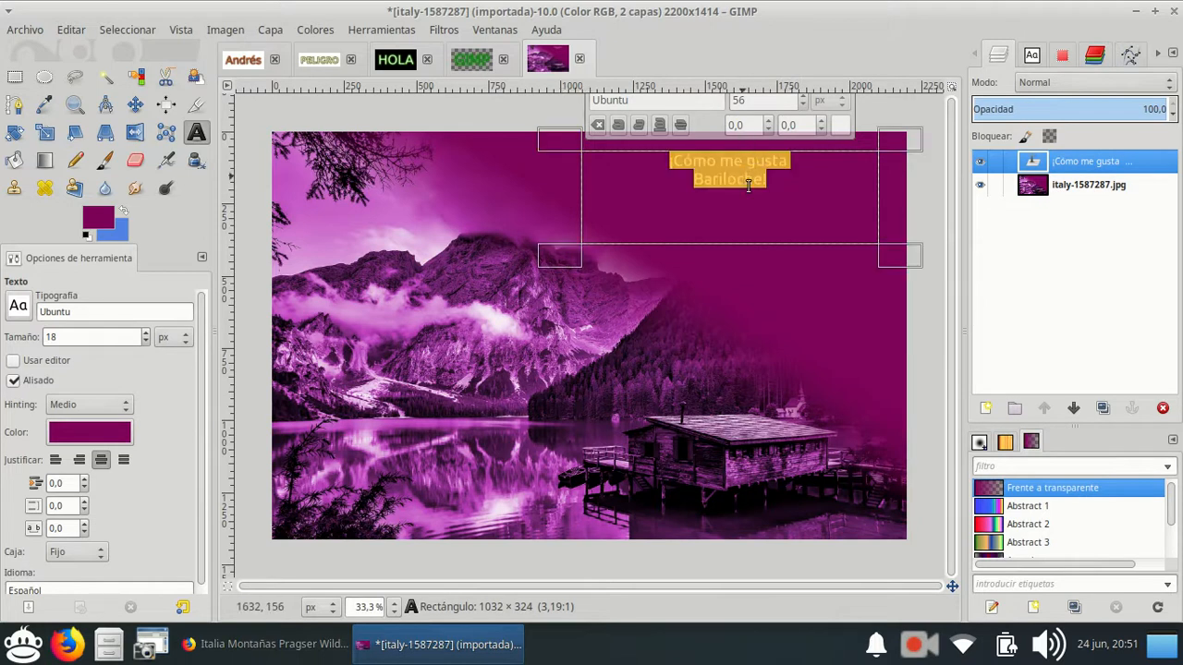
pyautogui.keyDown('ctrl'); pyautogui.scroll(-2, 758, 175); pyautogui.keyUp('ctrl')
pyautogui.click(807, 177)
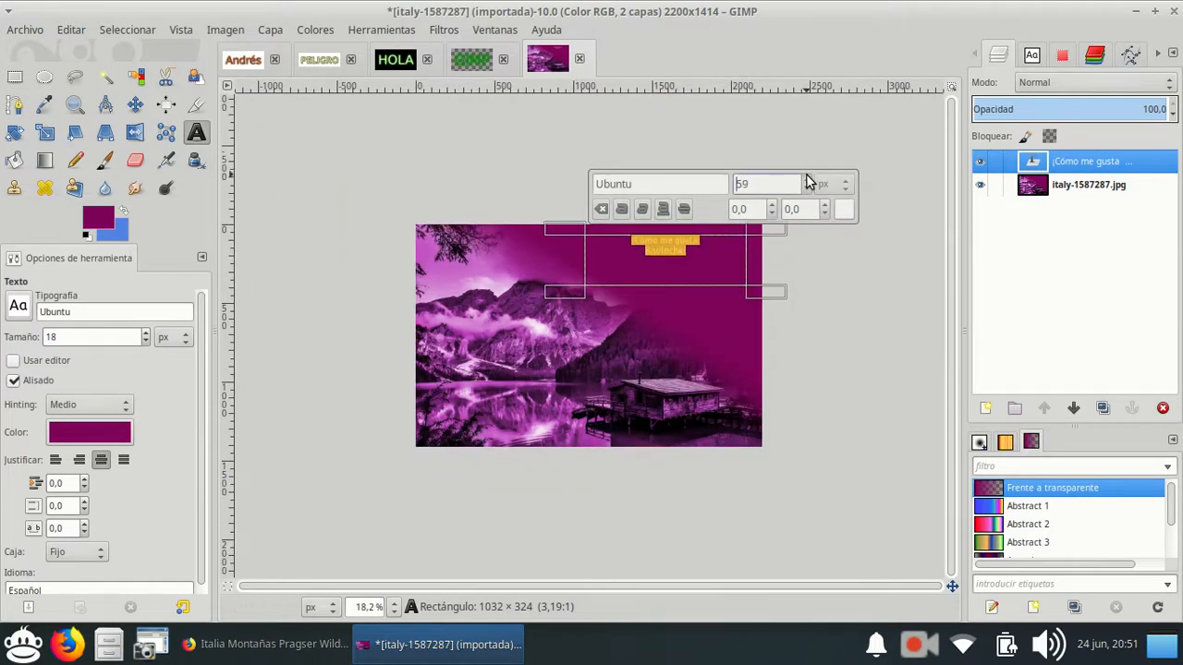
pyautogui.click(806, 177)
pyautogui.click(806, 177)
pyautogui.click(807, 178)
pyautogui.click(807, 179)
pyautogui.click(806, 180)
pyautogui.click(807, 179)
pyautogui.click(806, 179)
pyautogui.scroll(2, 670, 259)
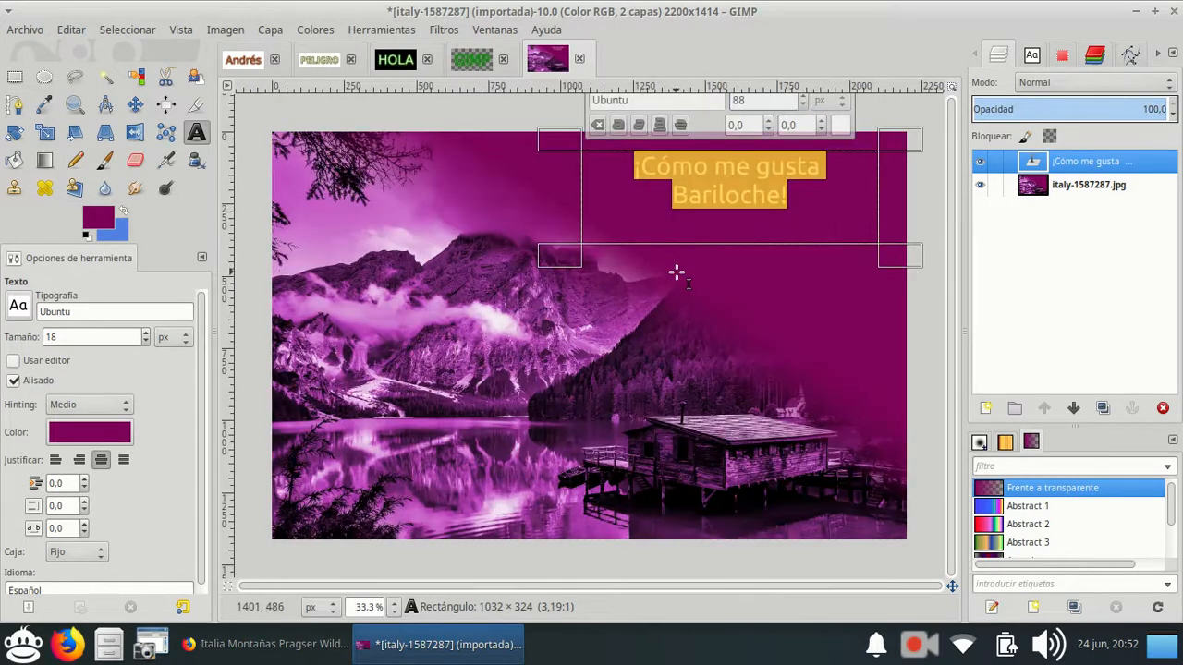
pyautogui.click(674, 282)
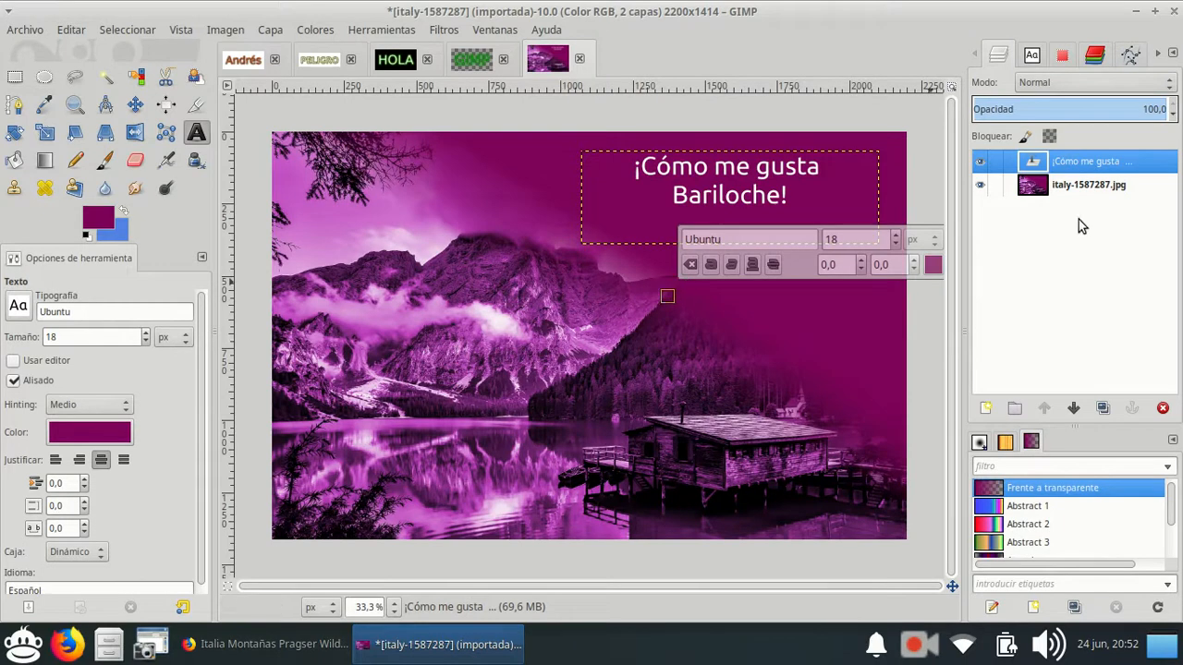
pyautogui.click(1130, 191)
pyautogui.scroll(-1, 587, 338)
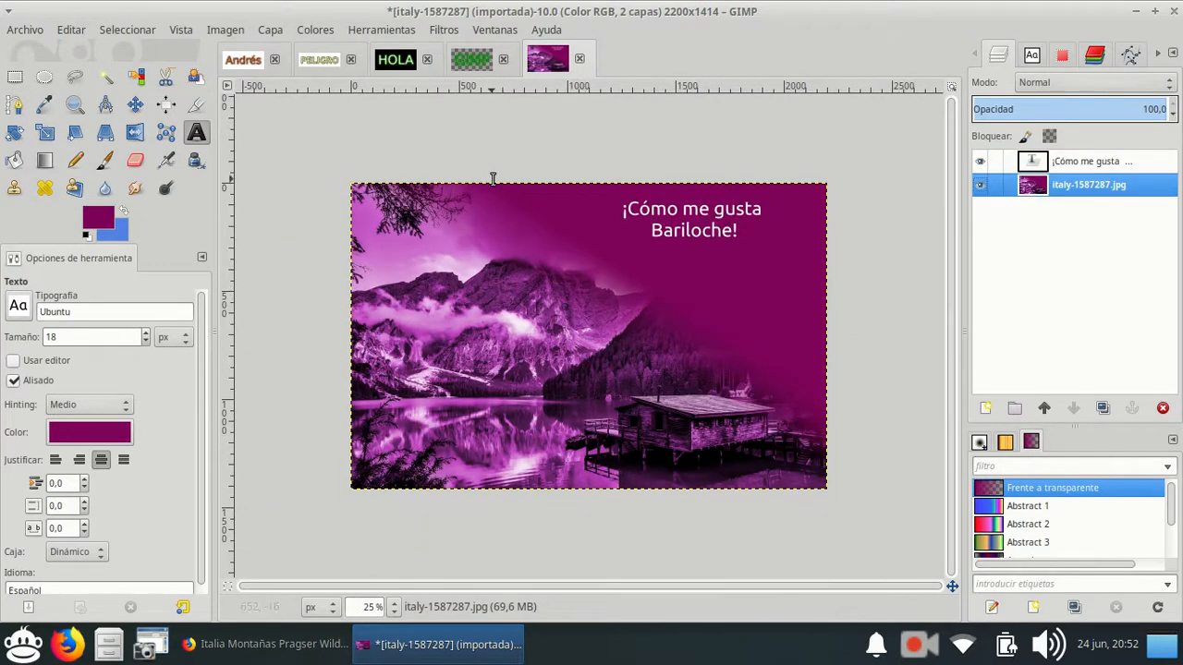
# Save the image as Bariloche.xcf in the Taller de Edición de Imágenes y Videos folder.
pyautogui.click(23, 30)
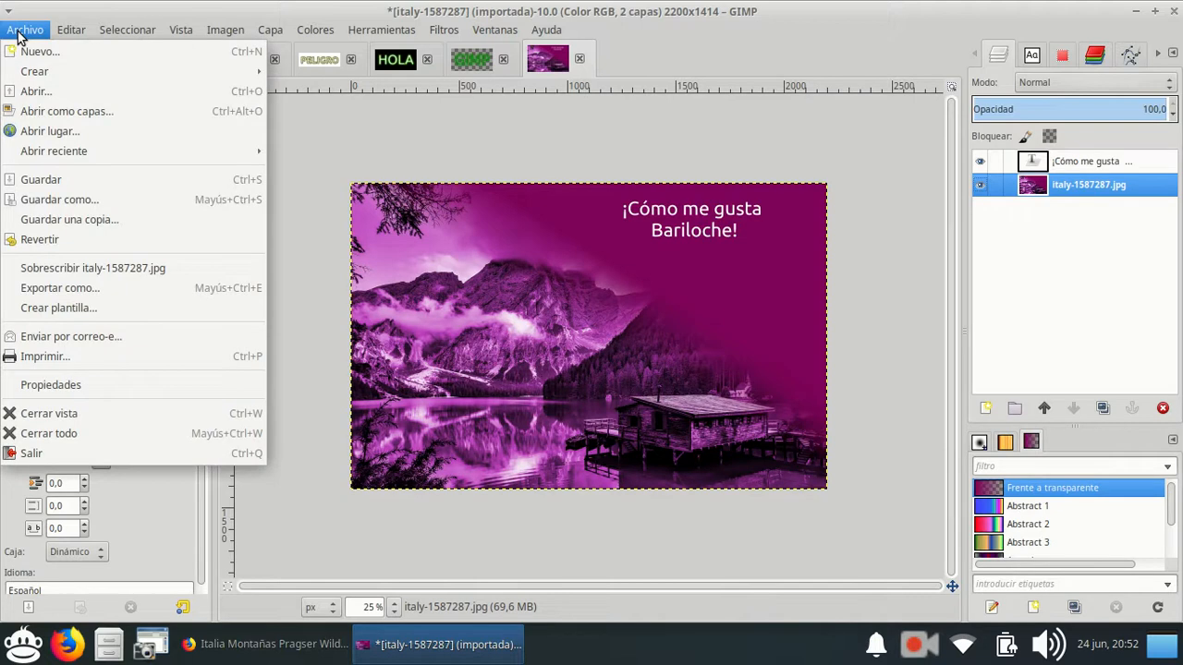
pyautogui.click(32, 184)
pyautogui.click(401, 106)
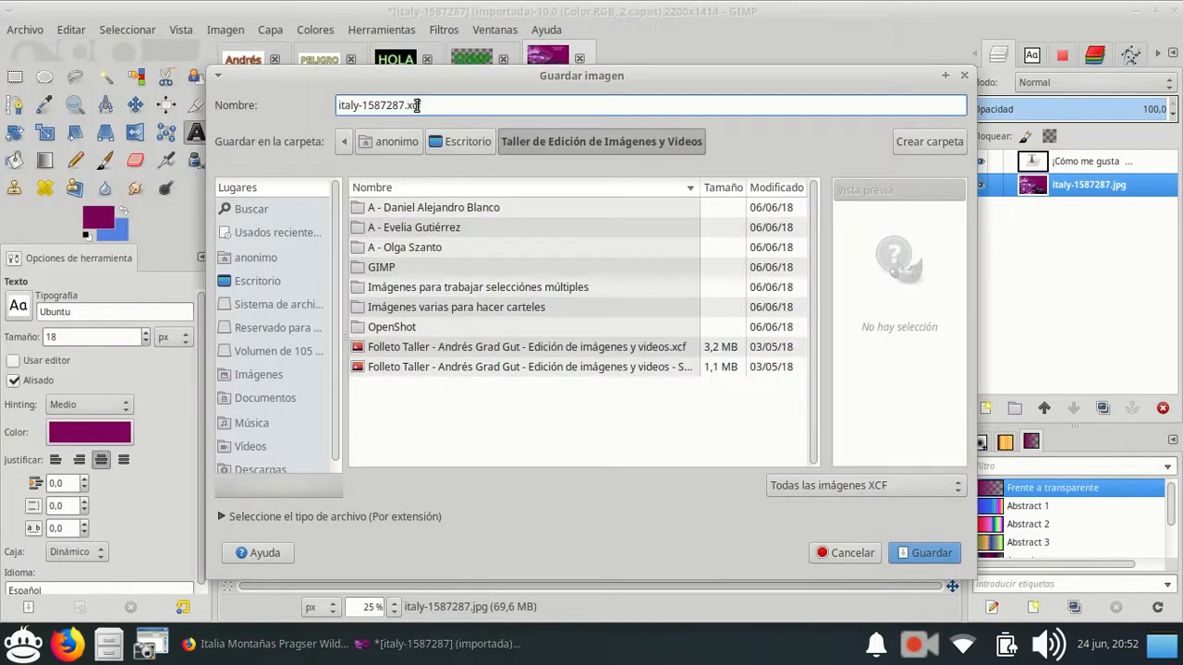
pyautogui.moveTo(405, 105); pyautogui.dragTo(213, 88)
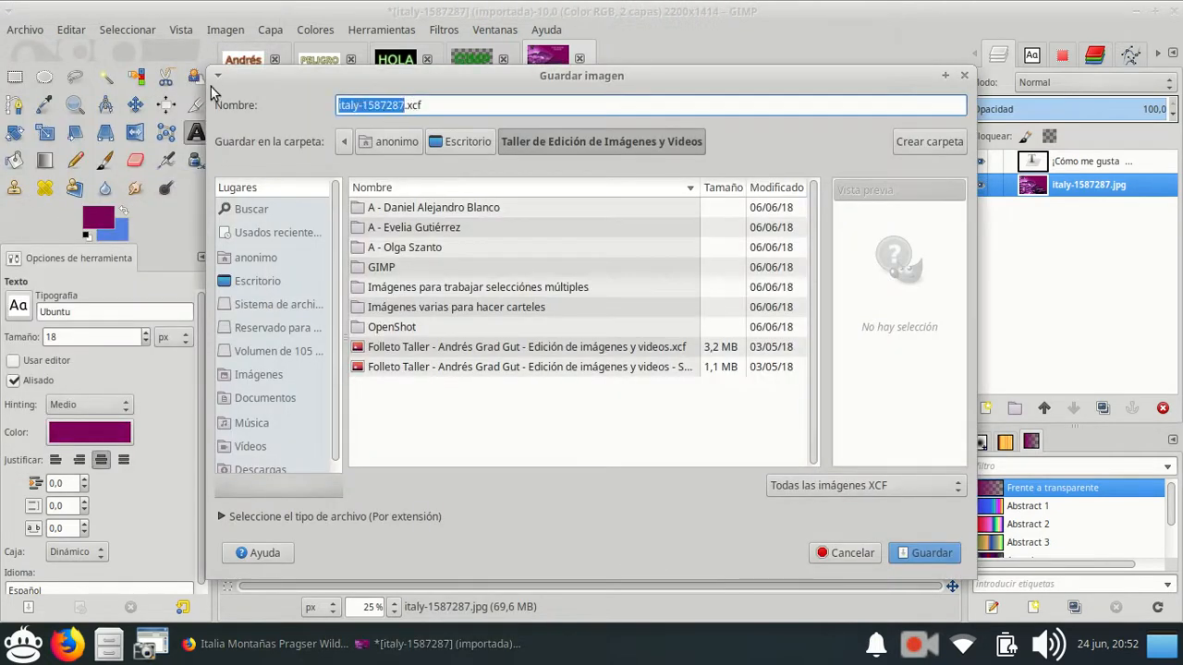
pyautogui.write('Barilo')
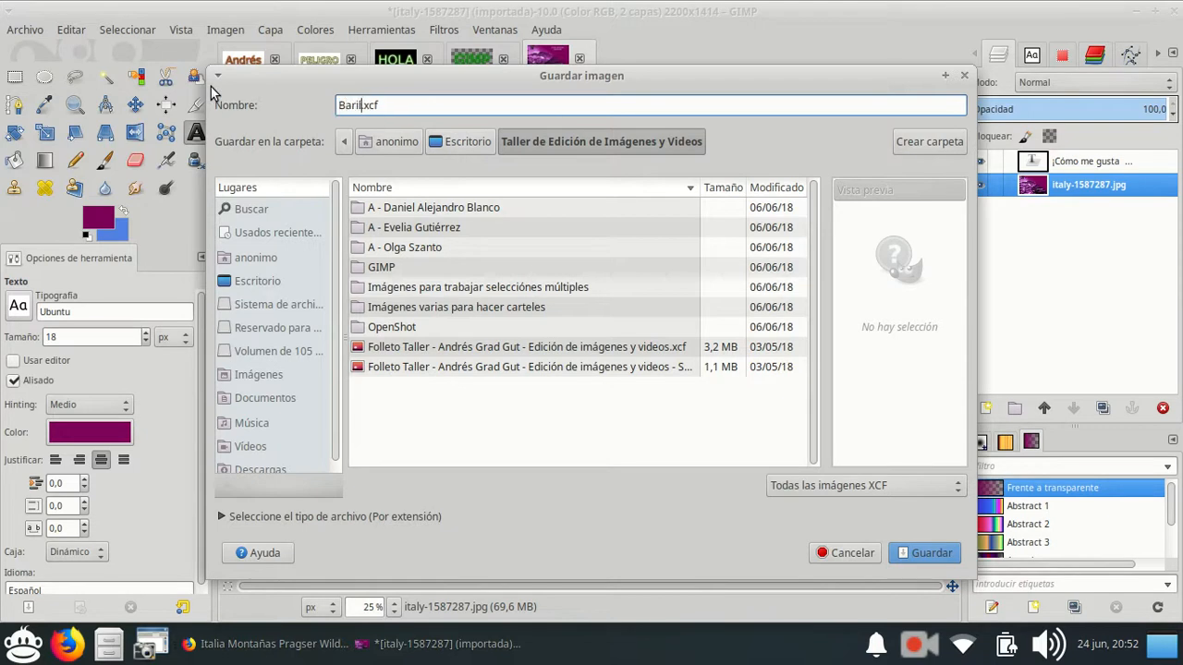
pyautogui.write('che')
pyautogui.click(921, 550)
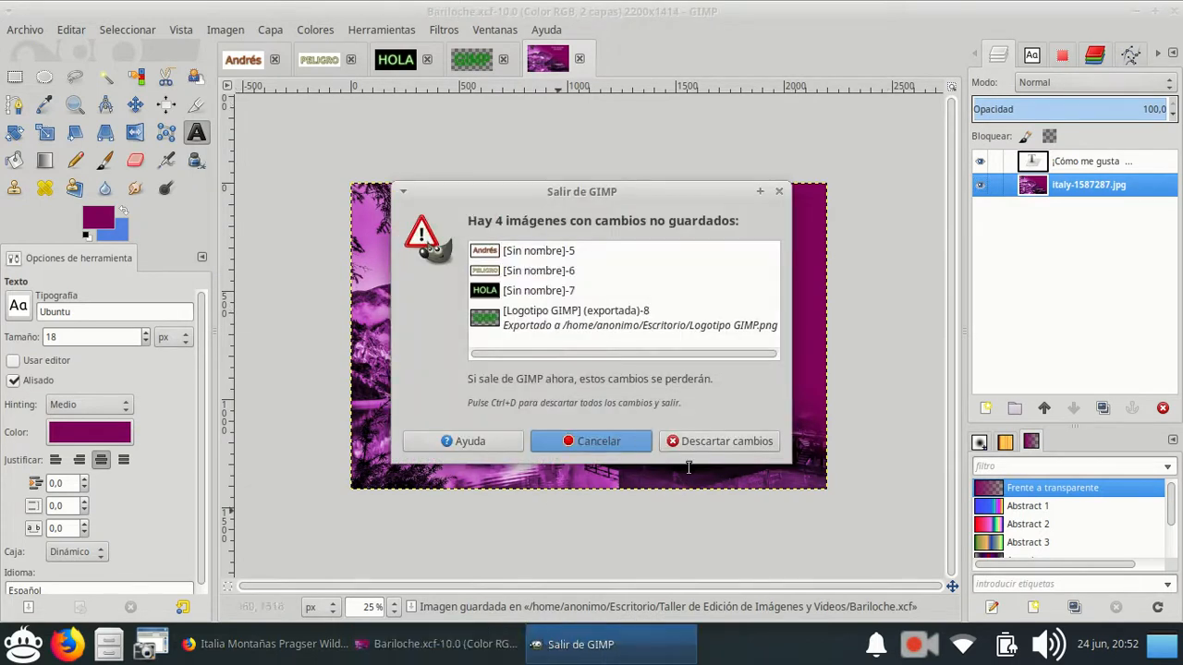
# Quit GIMP, discarding the unsaved changes in the other images, and minimise the browser window.
pyautogui.click(750, 440)
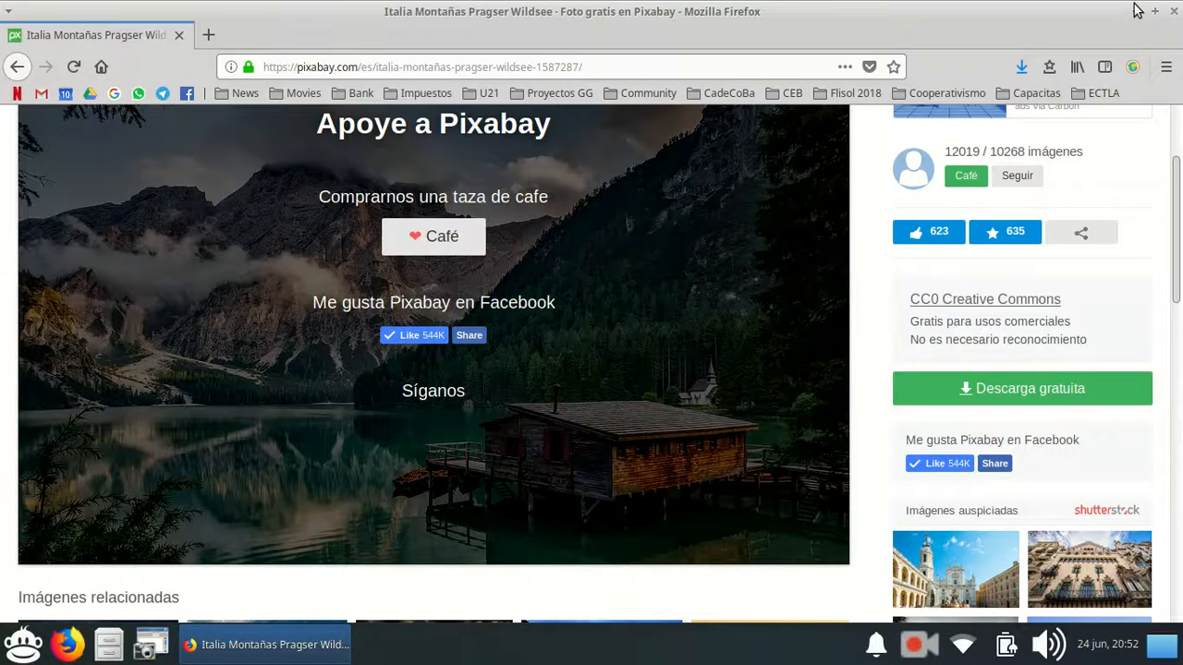
pyautogui.click(1137, 11)
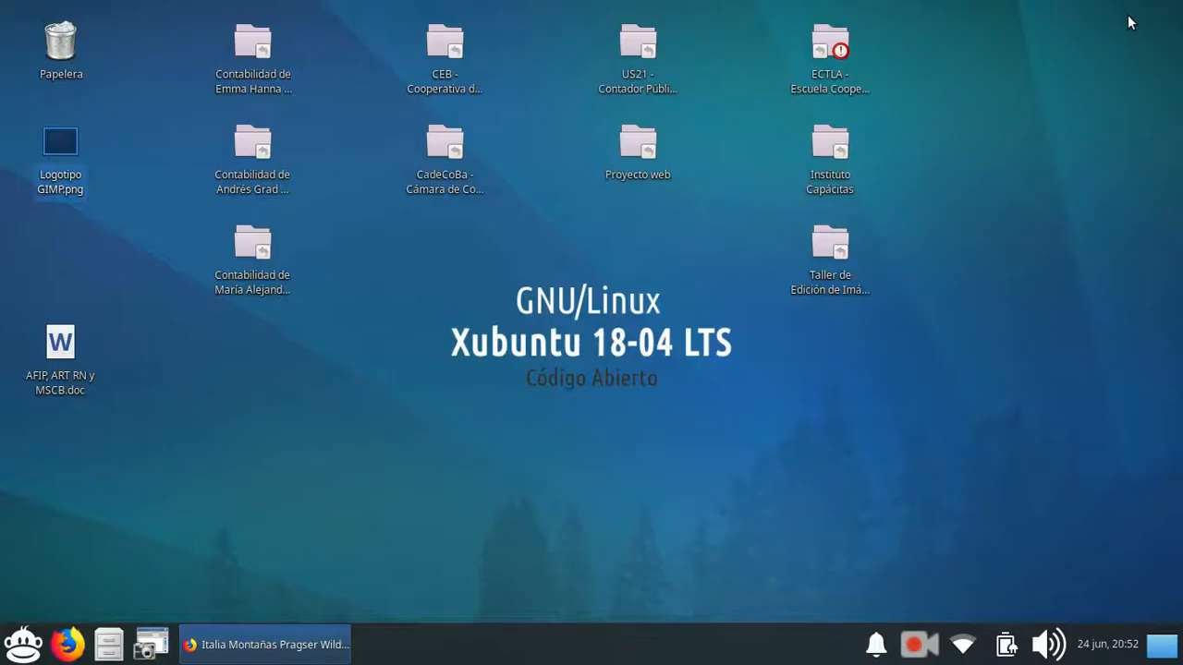
# Reopen Bariloche.xcf in GIMP from the desktop folder Taller de Edición de Imágenes y Videos.
pyautogui.click(593, 550)
pyautogui.doubleClick(827, 237)
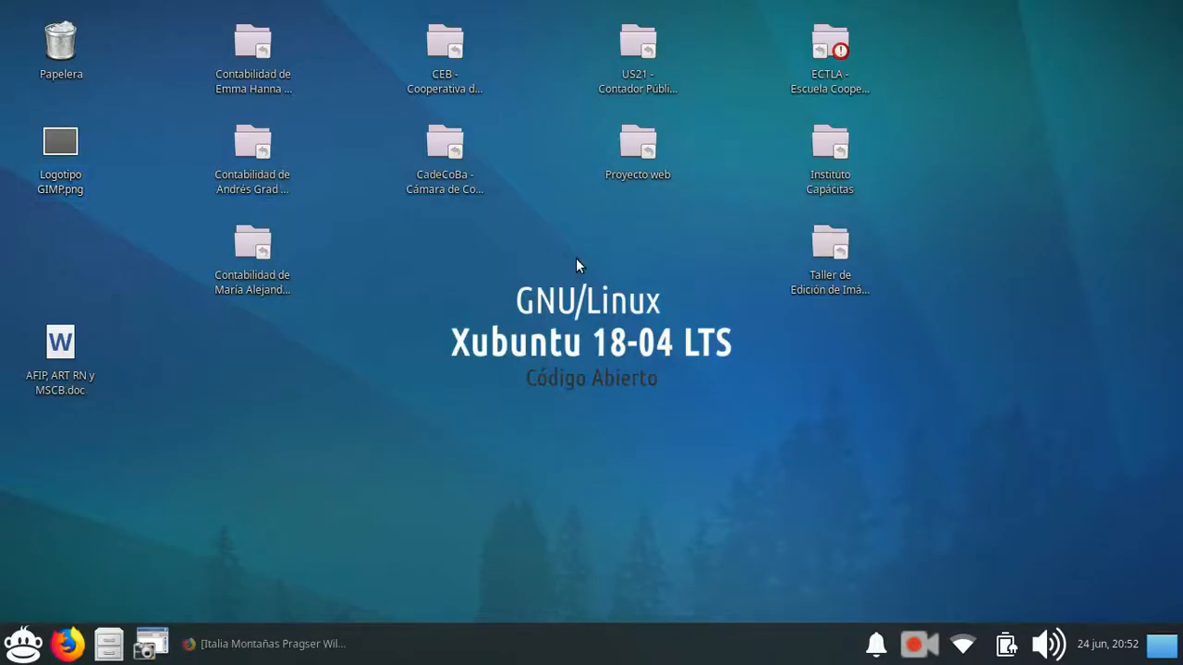
pyautogui.click(500, 220)
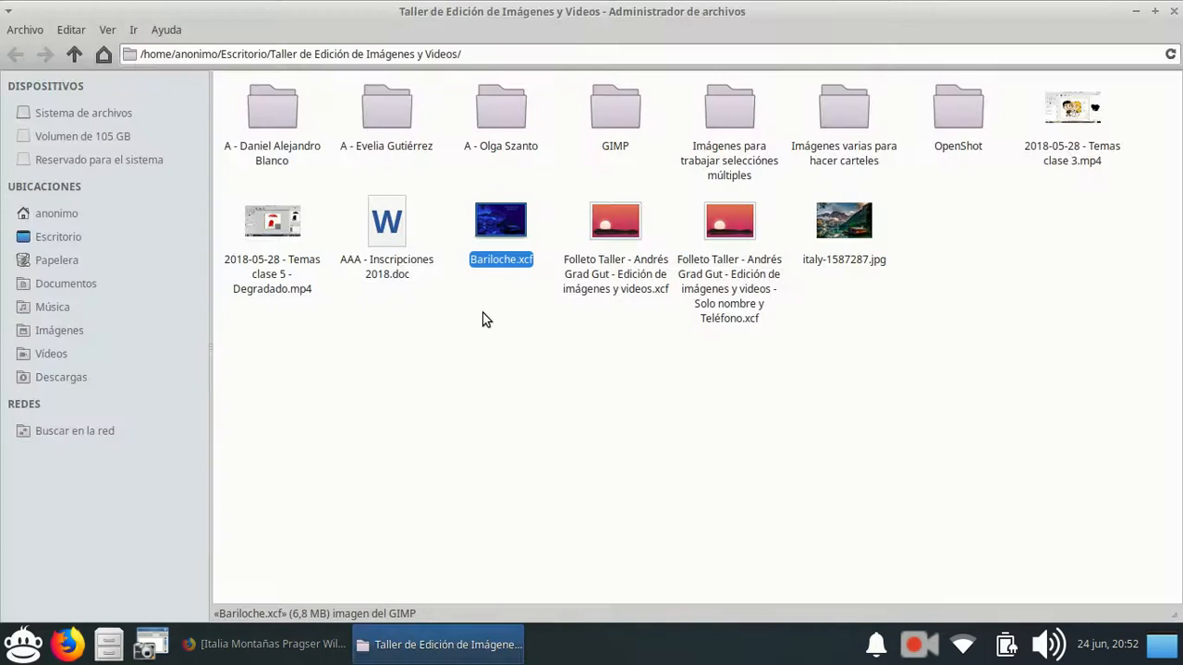
pyautogui.doubleClick(496, 217)
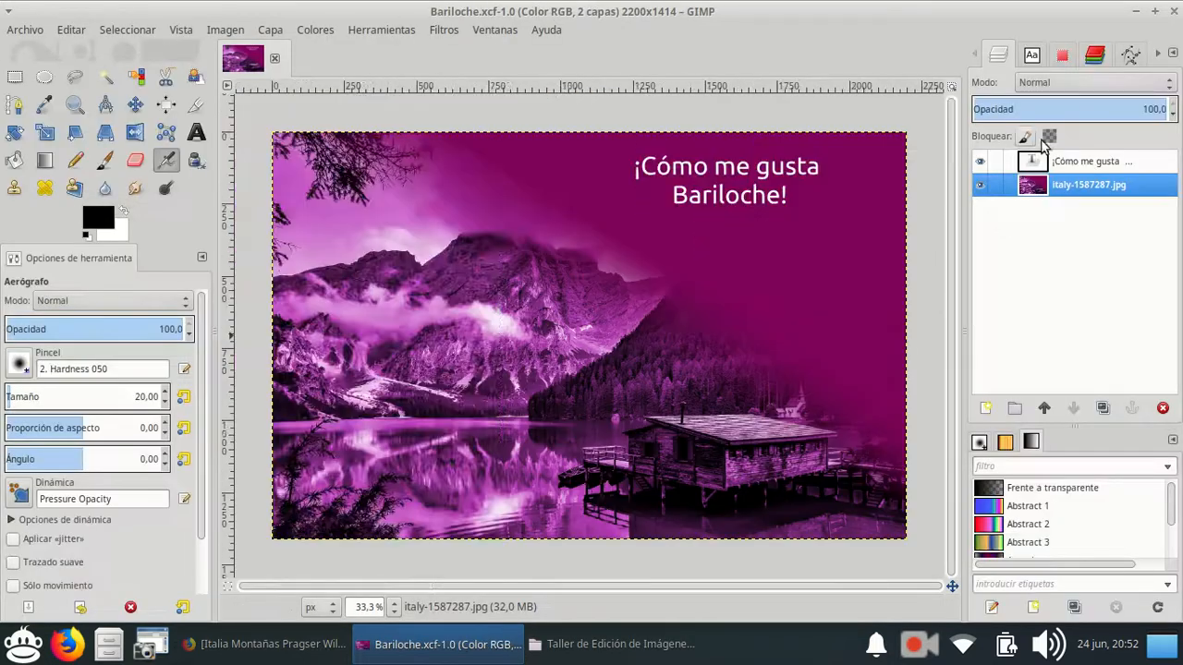
# Insert "San Carlos de " before "Bariloche!" in the second text line and make the photo layer active.
pyautogui.click(1090, 164)
pyautogui.click(1086, 189)
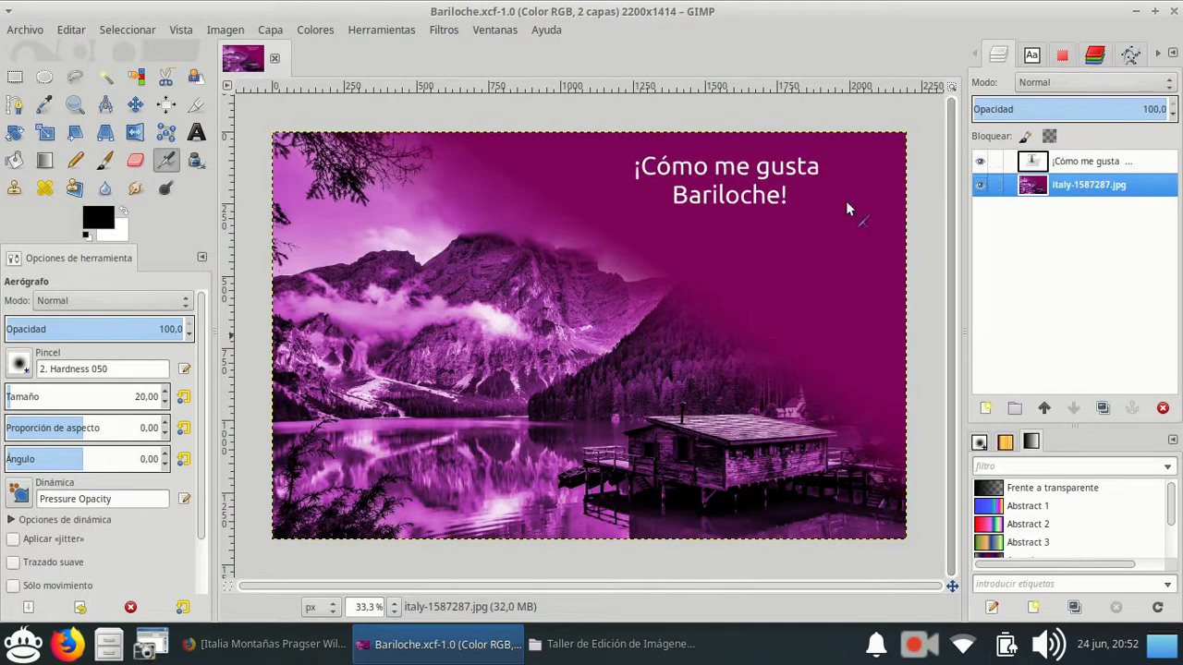
pyautogui.click(1094, 168)
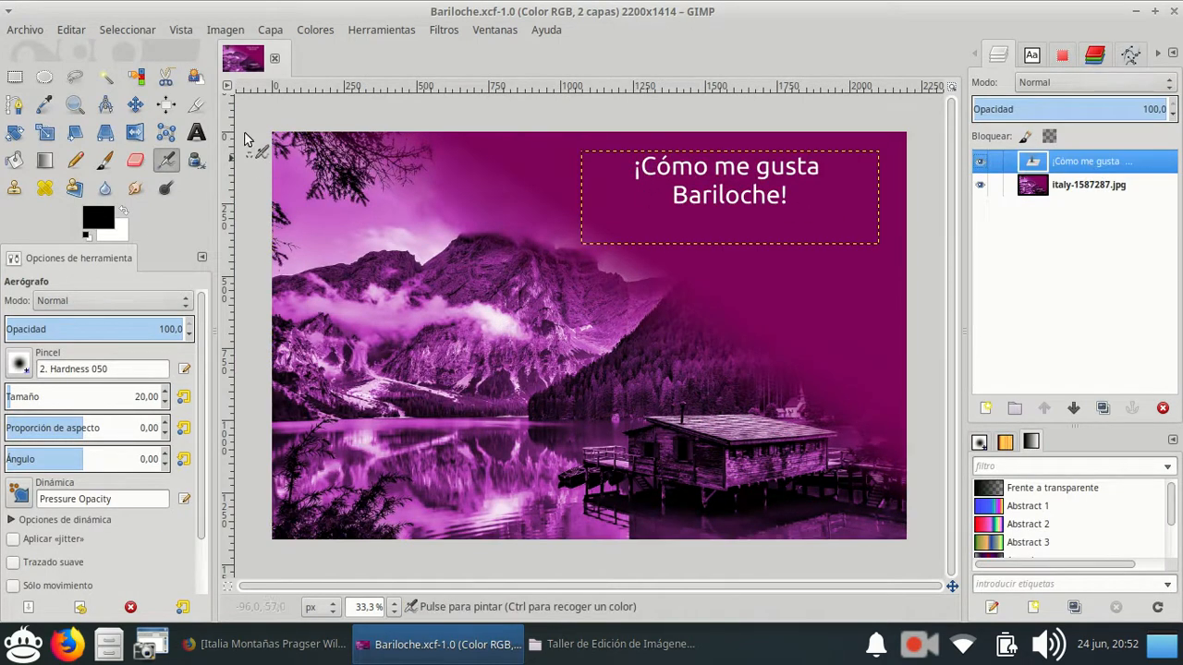
pyautogui.click(196, 132)
pyautogui.click(772, 201)
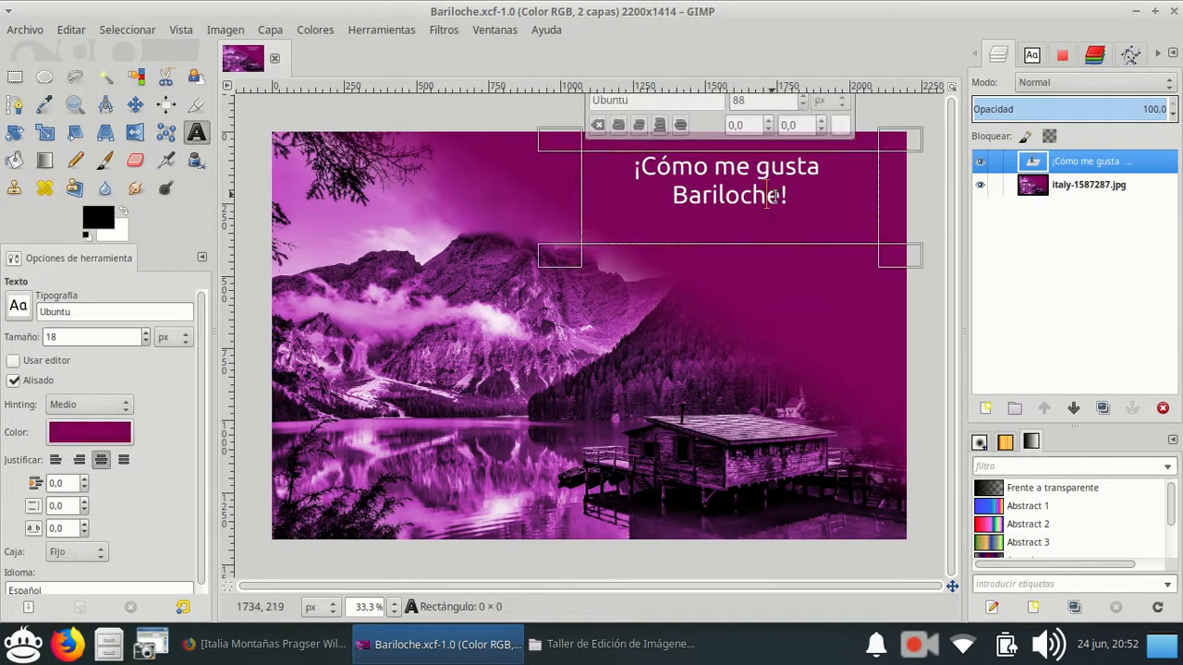
pyautogui.click(672, 195)
pyautogui.write('San Carlos de')
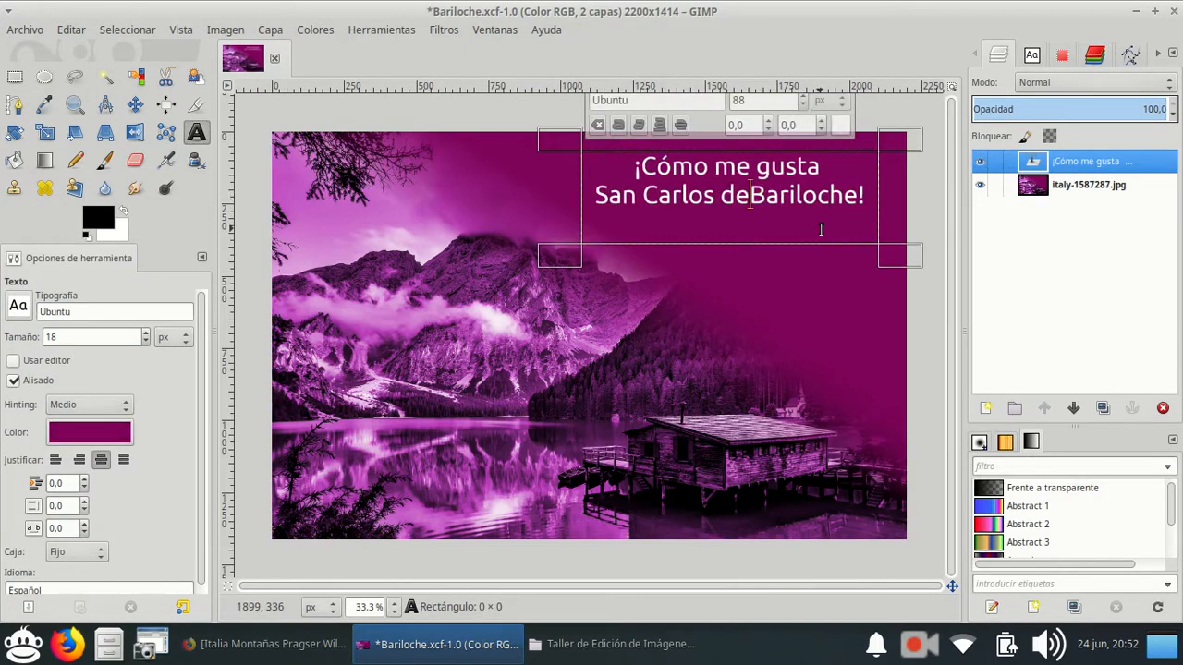
pyautogui.click(768, 316)
pyautogui.click(1112, 188)
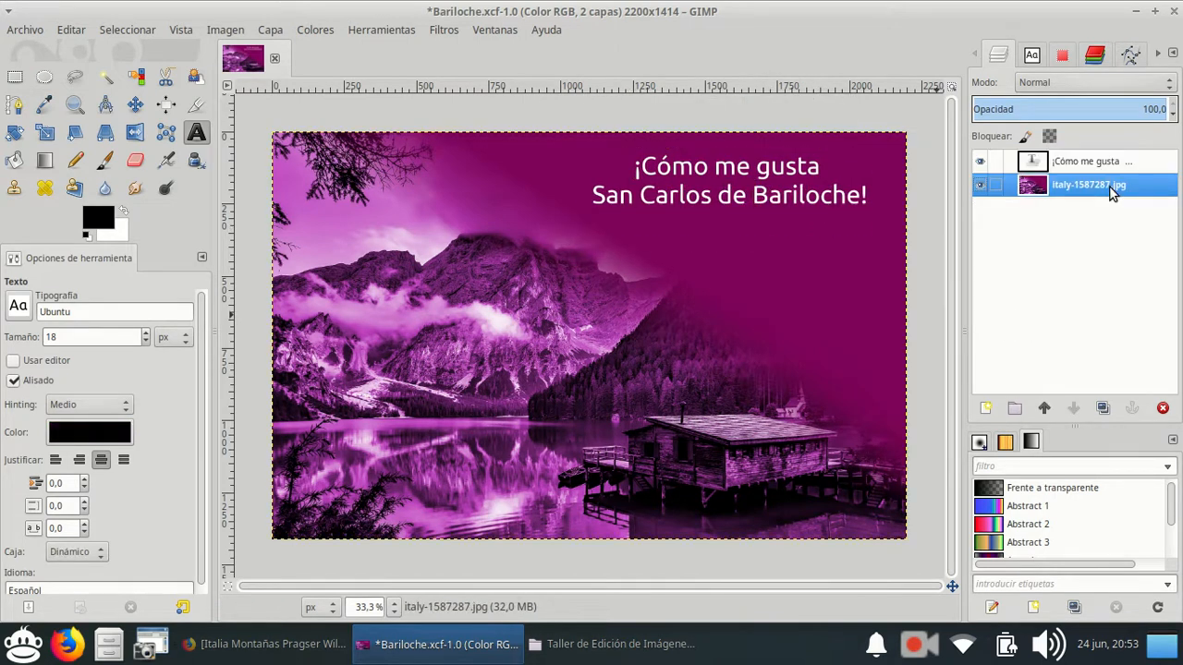
# Export the poster as the JPEG image Bariloche.jpg in the Taller de Edición de Imágenes y Videos folder.
pyautogui.click(23, 30)
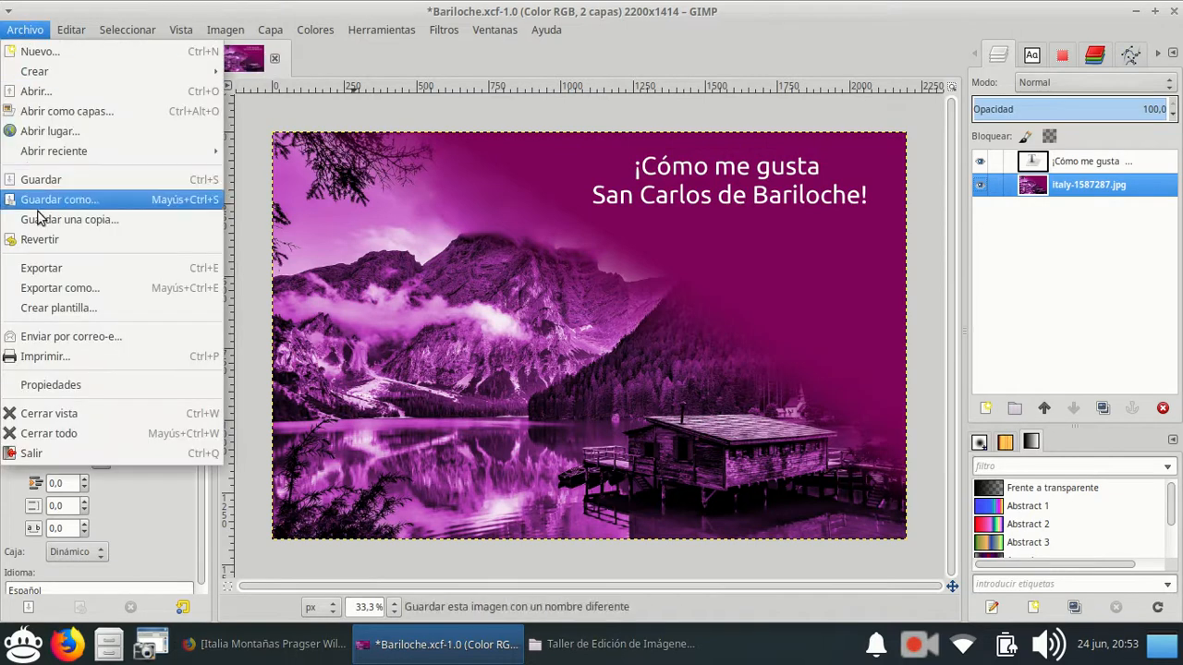
pyautogui.click(46, 270)
pyautogui.click(492, 121)
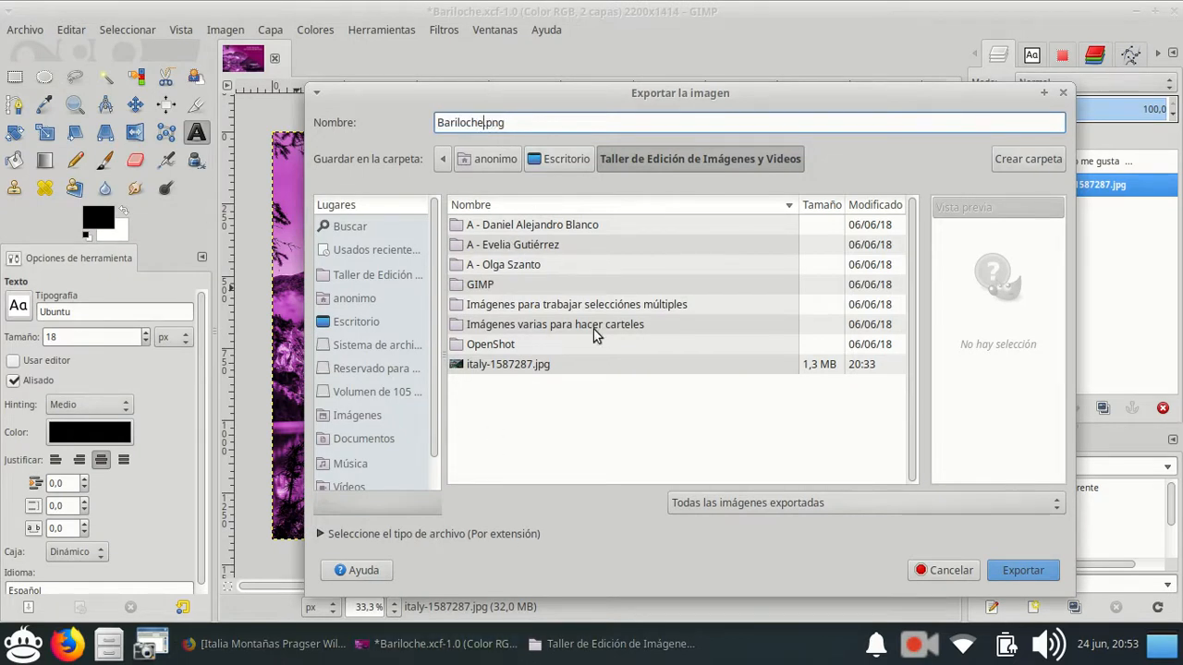
pyautogui.click(904, 499)
pyautogui.scroll(-5, 900, 506)
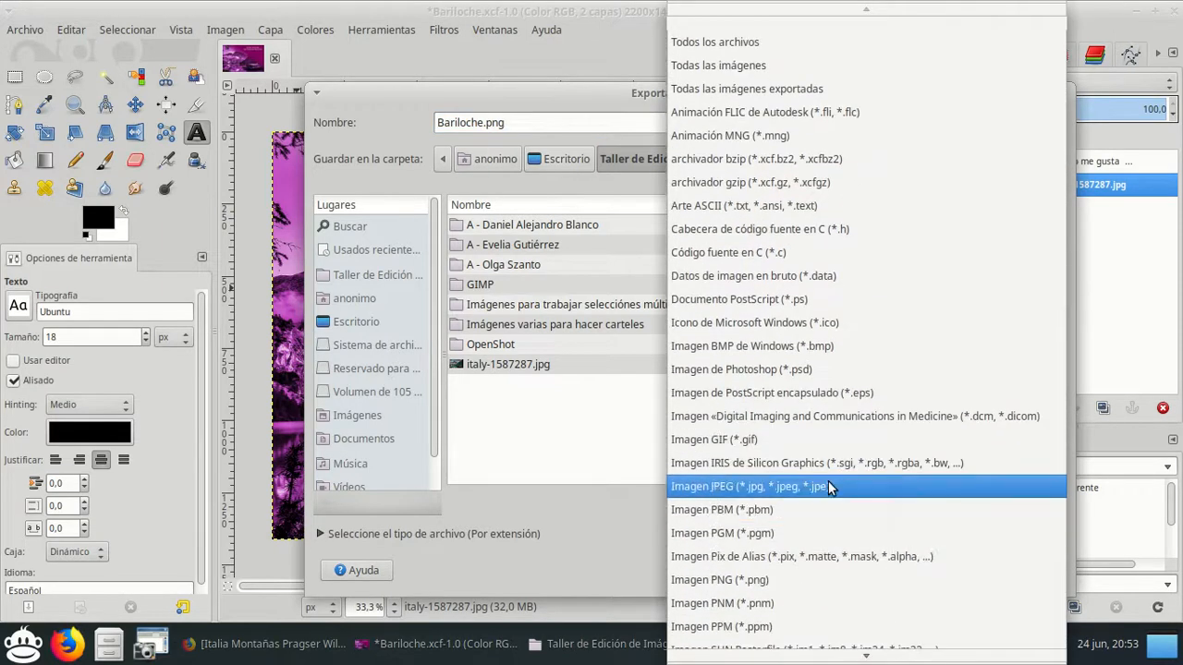
pyautogui.click(827, 484)
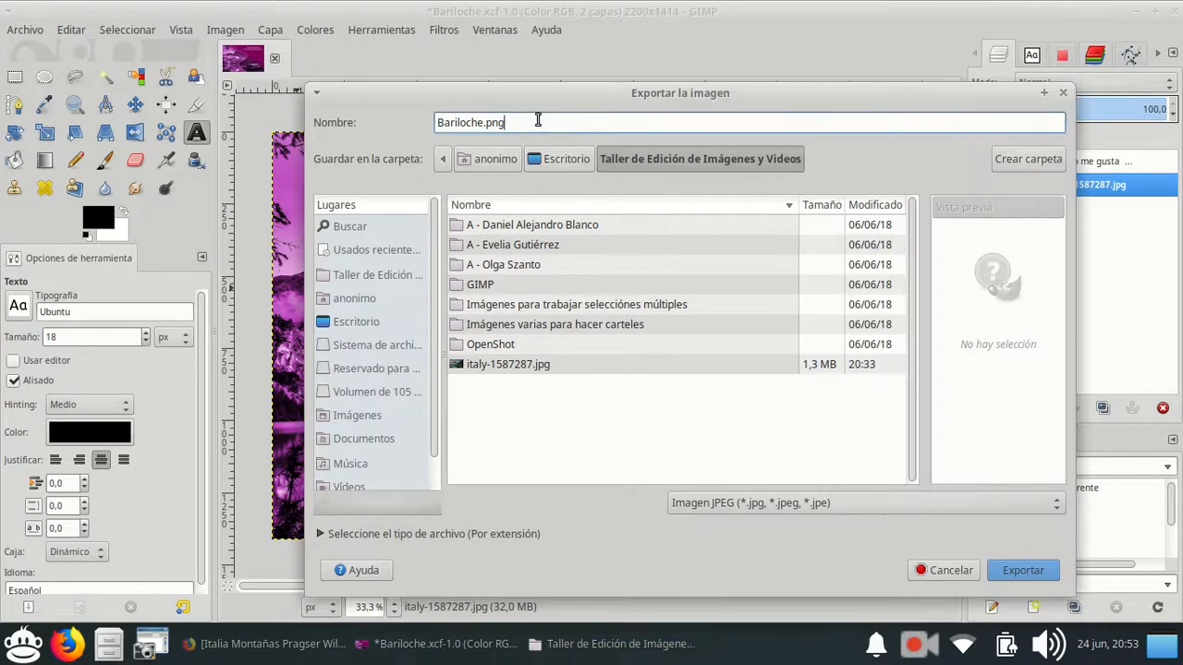
pyautogui.write('jp')
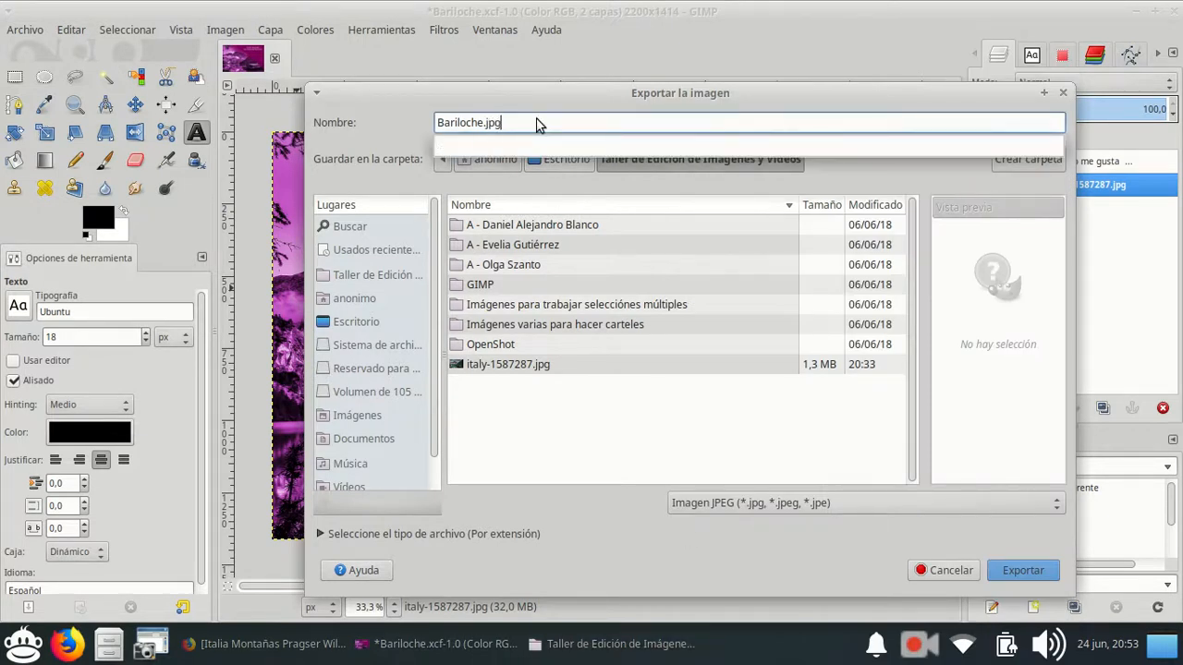
pyautogui.click(1023, 572)
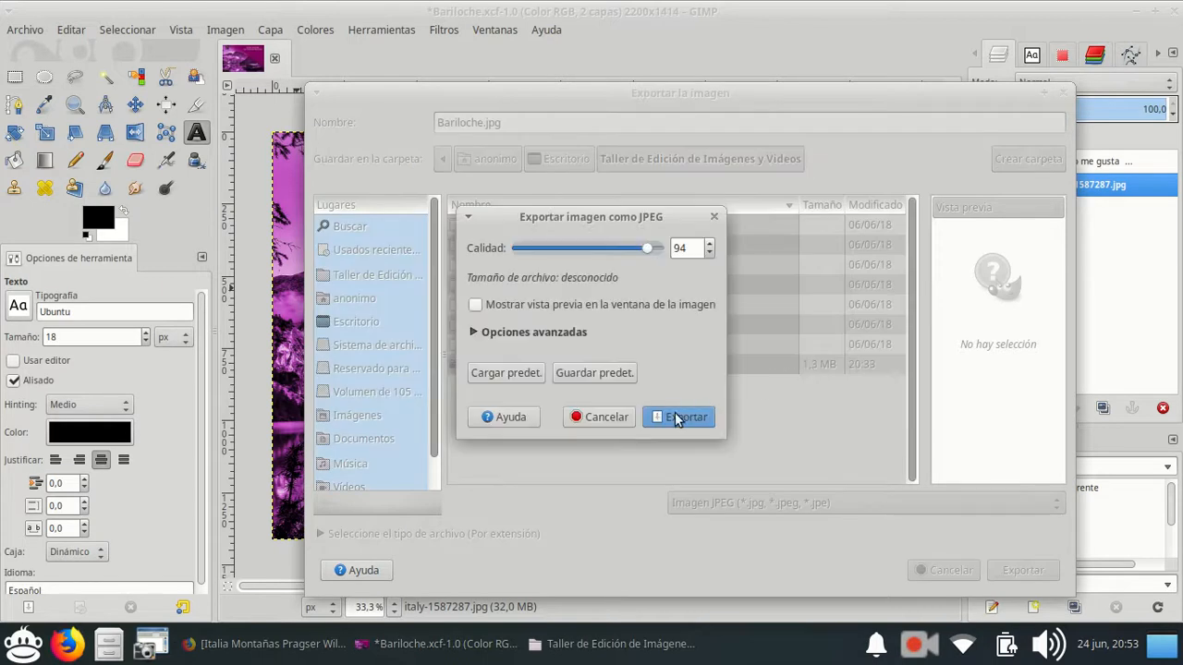
pyautogui.click(675, 416)
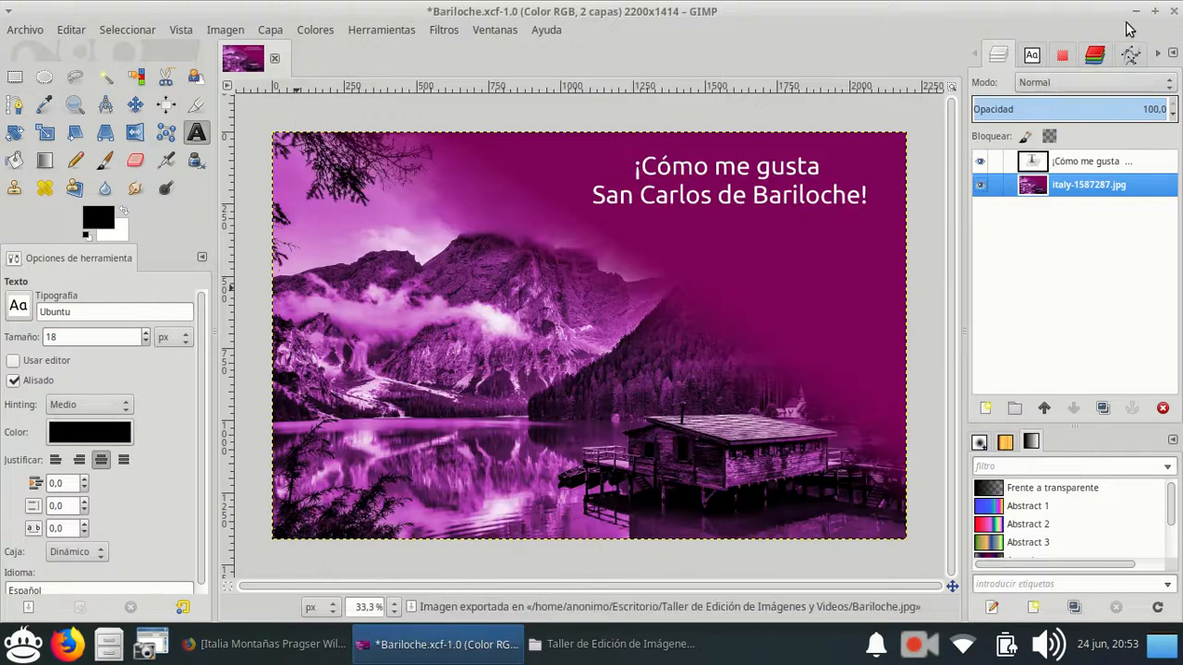
# Minimise GIMP, view the exported Bariloche.jpg from the file manager in the image viewer, and close the viewer.
pyautogui.click(1136, 12)
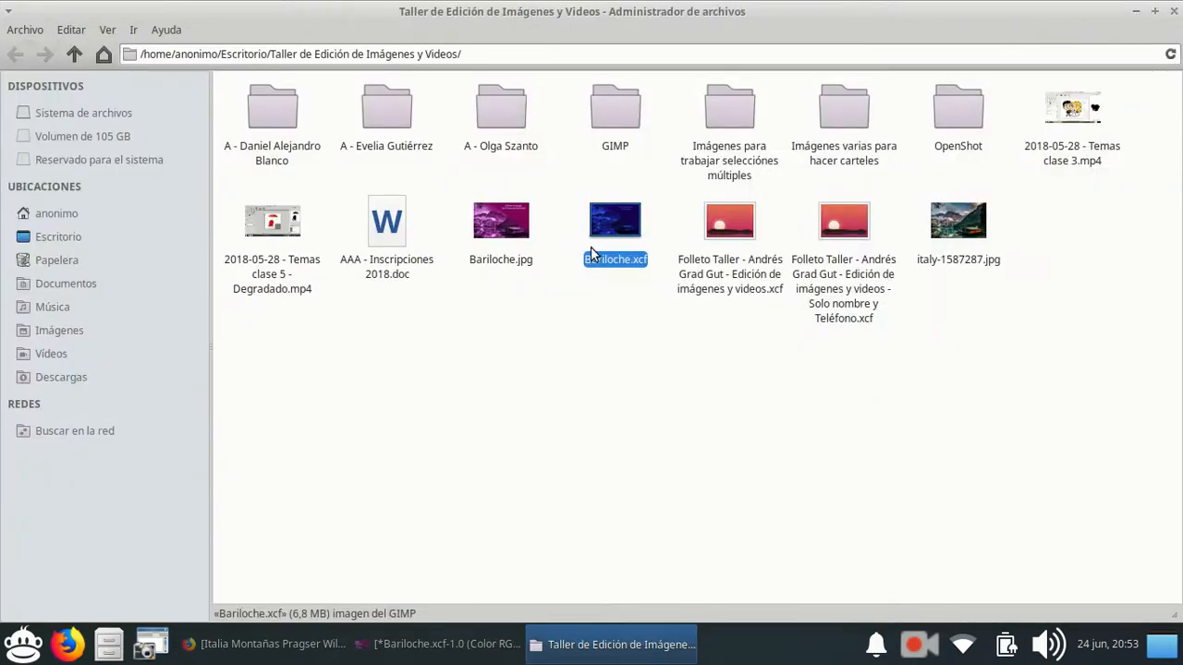
pyautogui.click(501, 236)
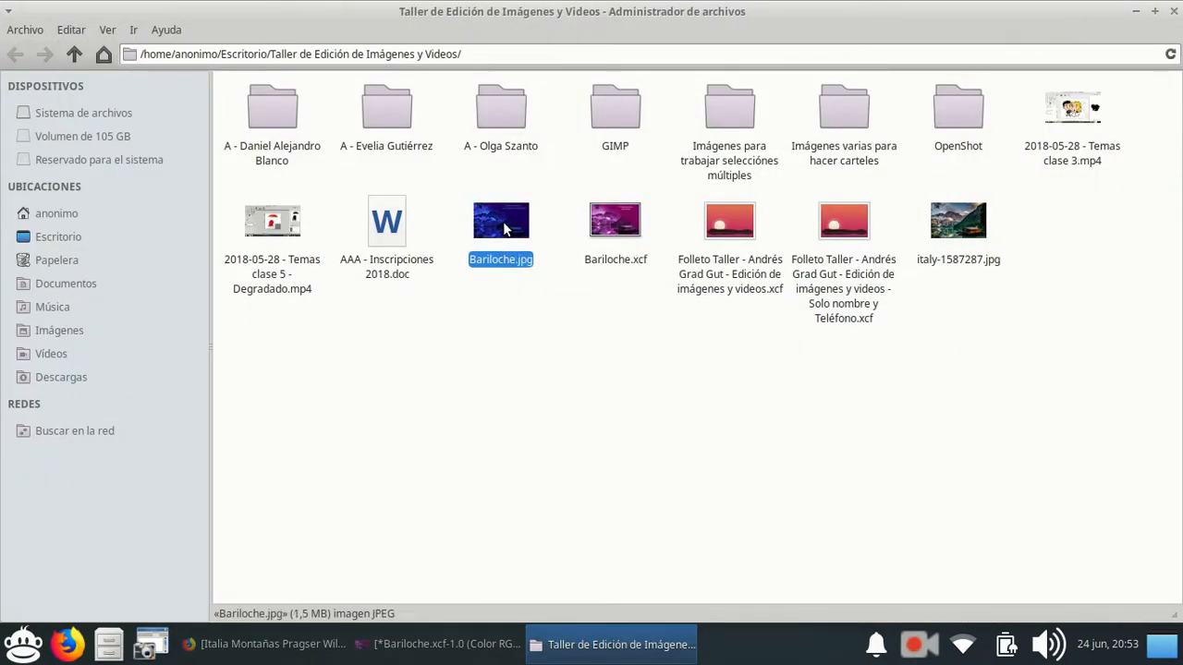
pyautogui.doubleClick(503, 228)
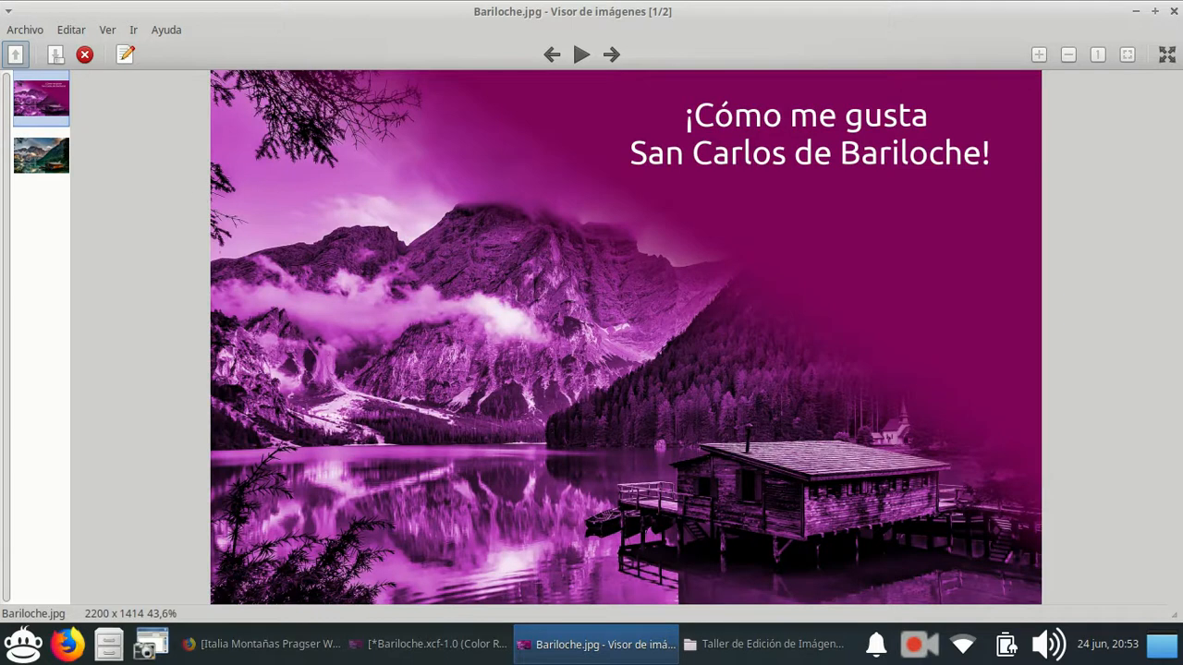
pyautogui.click(1173, 11)
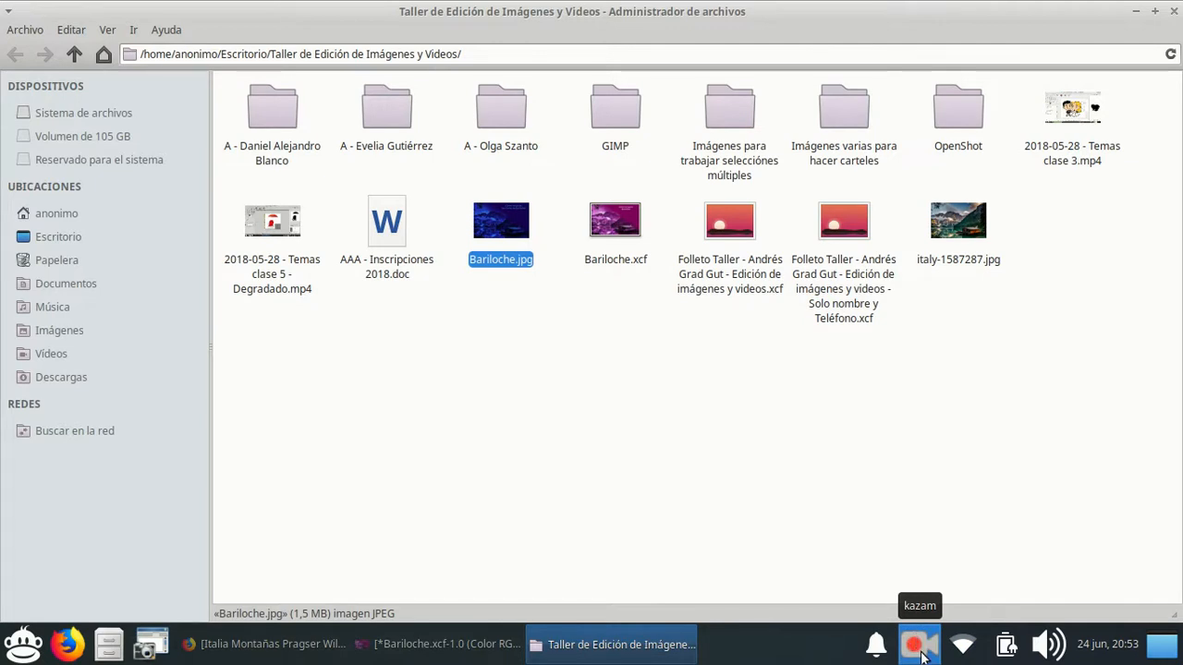
pyautogui.click(921, 650)
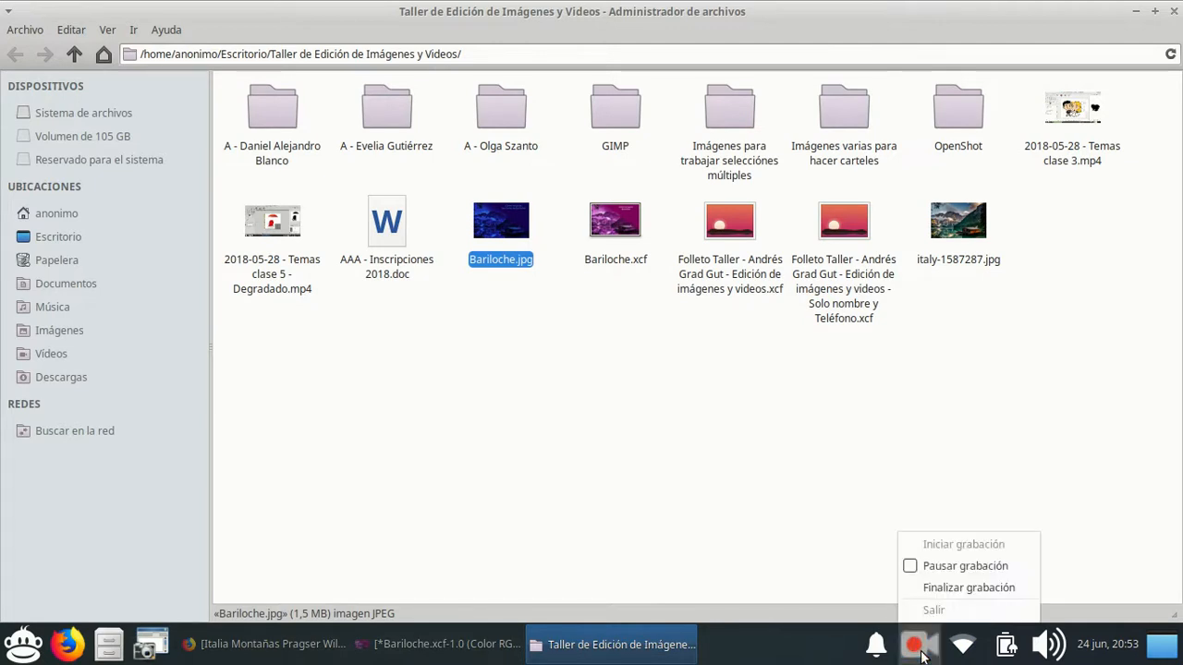